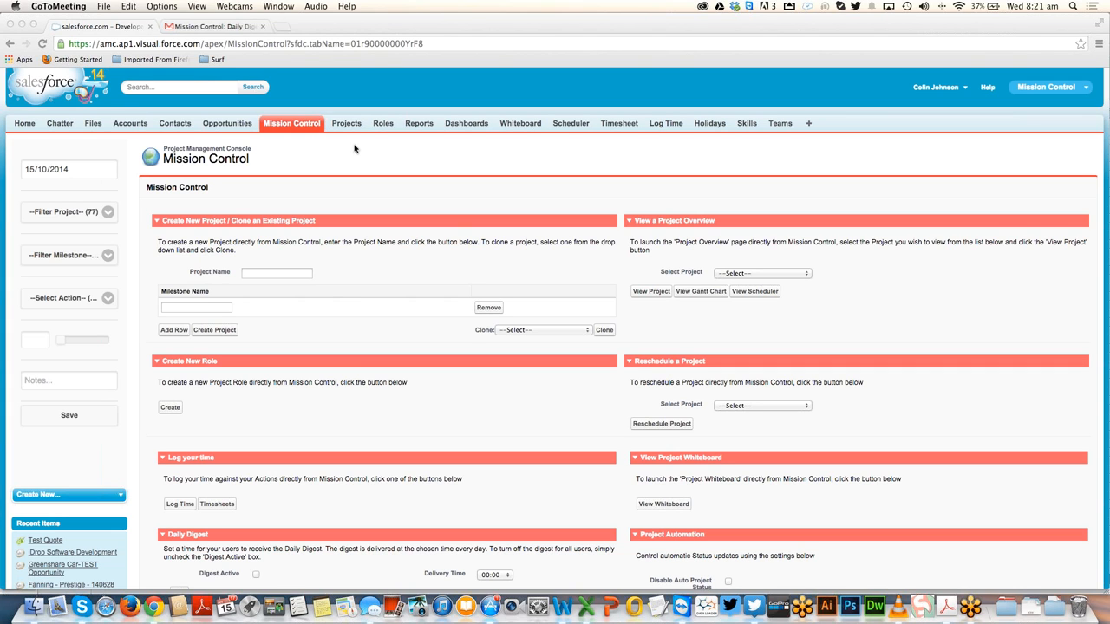
- Examine the Create New Project / Clone an Existing Project section, including its name fields and the projects available for cloning
{"action": "scroll", "coordinate": [217, 222], "scroll_direction": "down", "scroll_amount": 2}
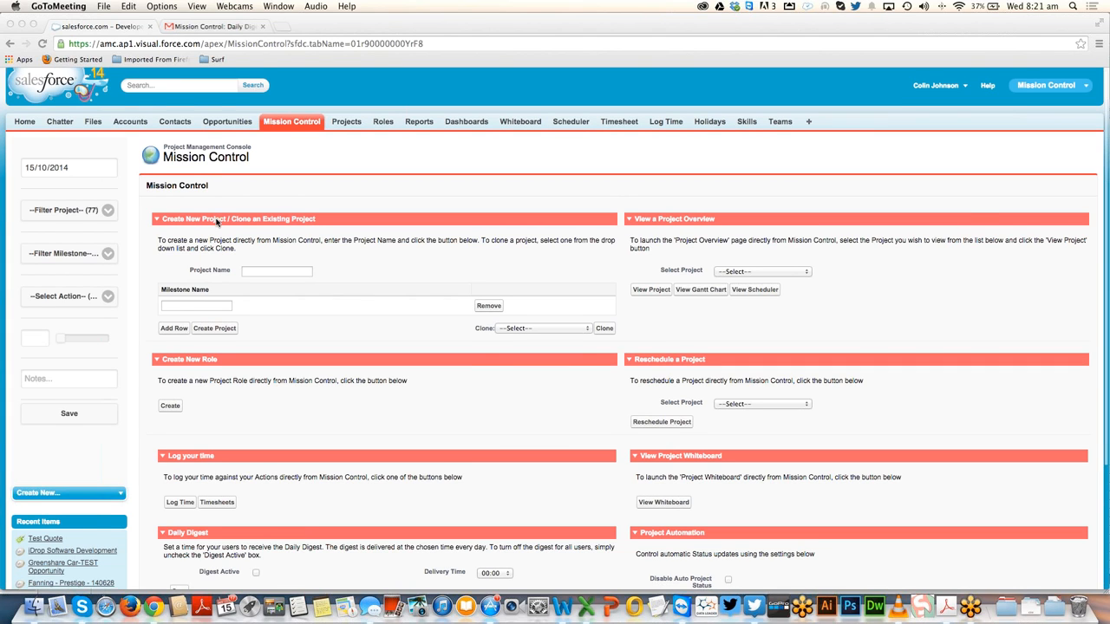
{"action": "scroll", "coordinate": [217, 222], "scroll_direction": "down", "scroll_amount": 1}
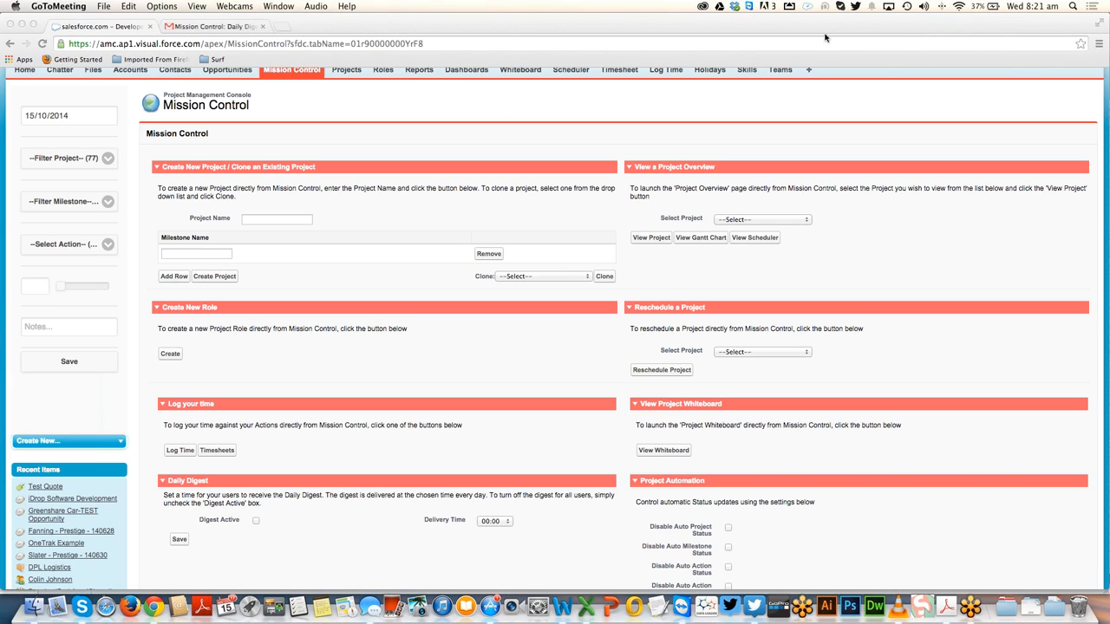
{"action": "left_click", "coordinate": [260, 225]}
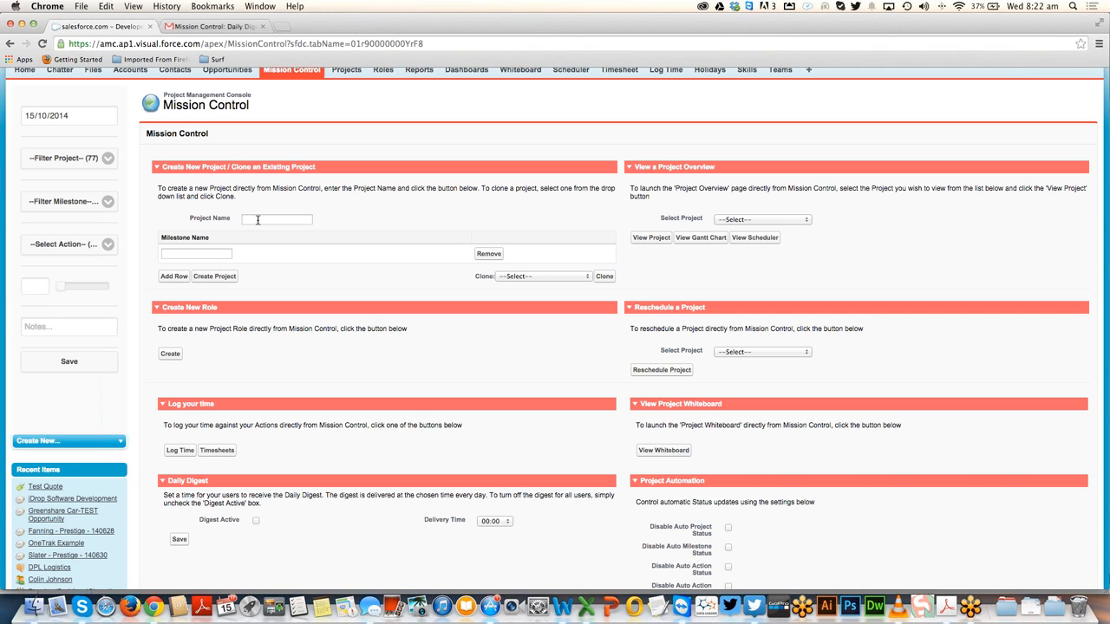
{"action": "left_click", "coordinate": [257, 219]}
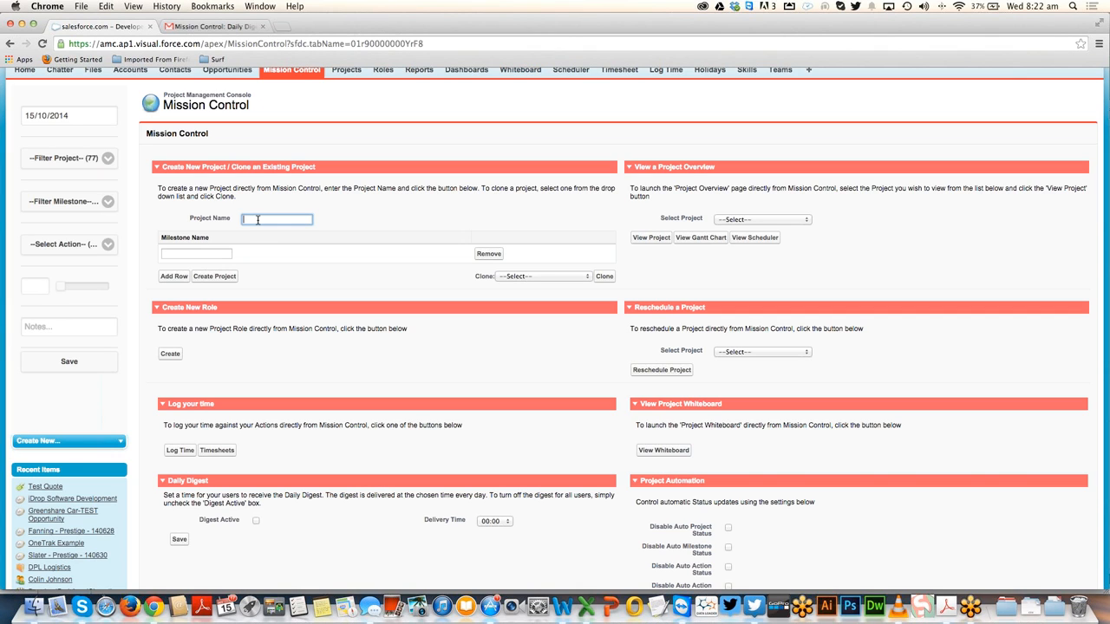
{"action": "left_click", "coordinate": [167, 253]}
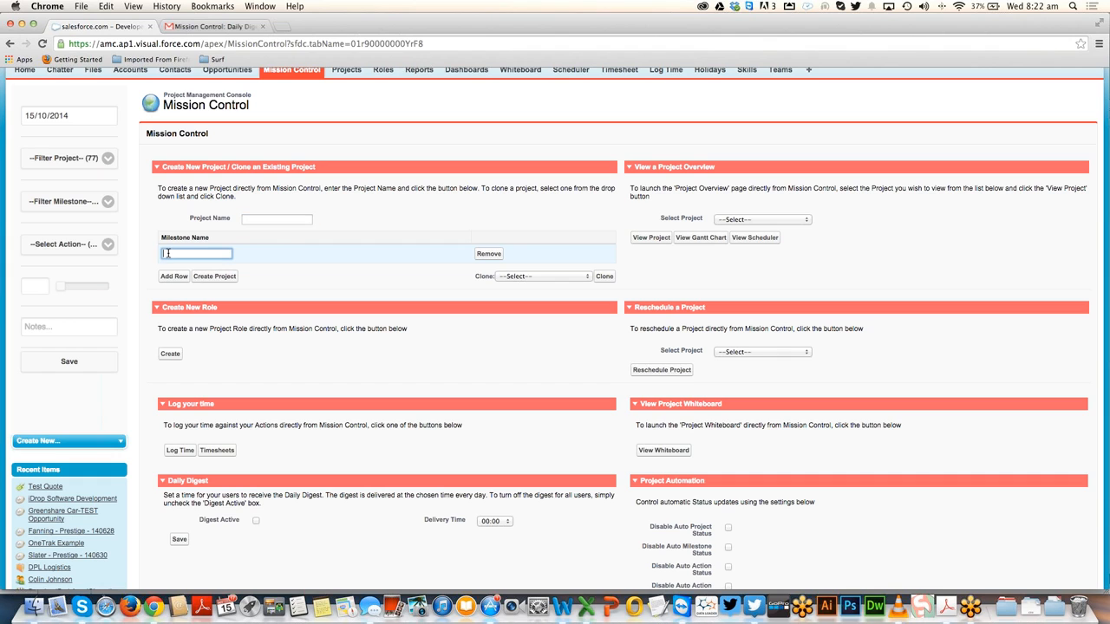
{"action": "left_click", "coordinate": [274, 278]}
{"action": "left_click", "coordinate": [512, 278]}
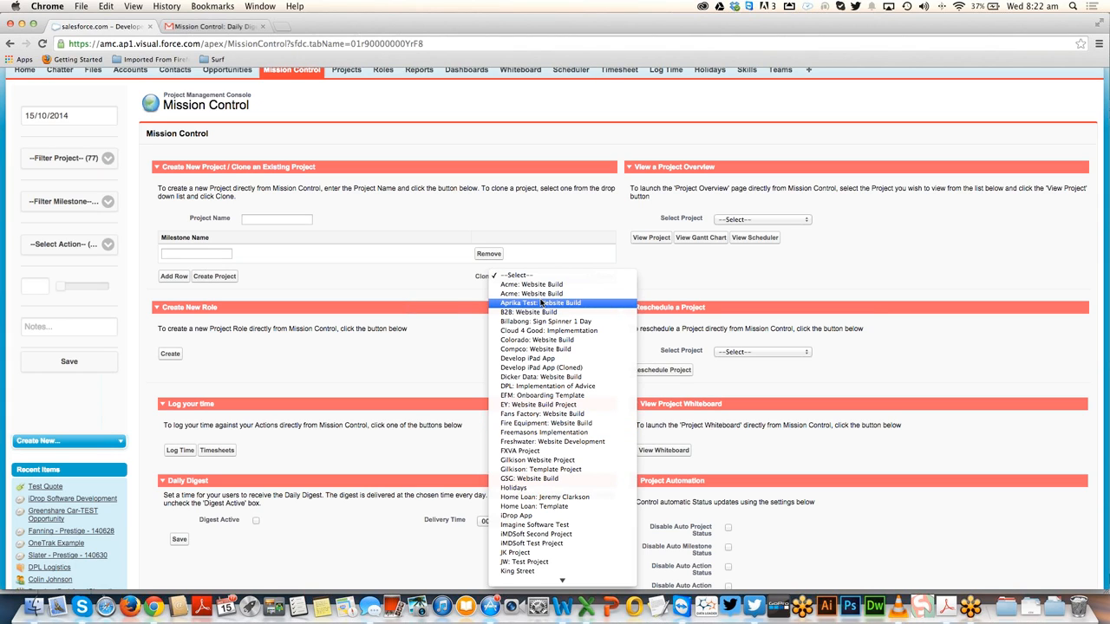
{"action": "left_click", "coordinate": [425, 286]}
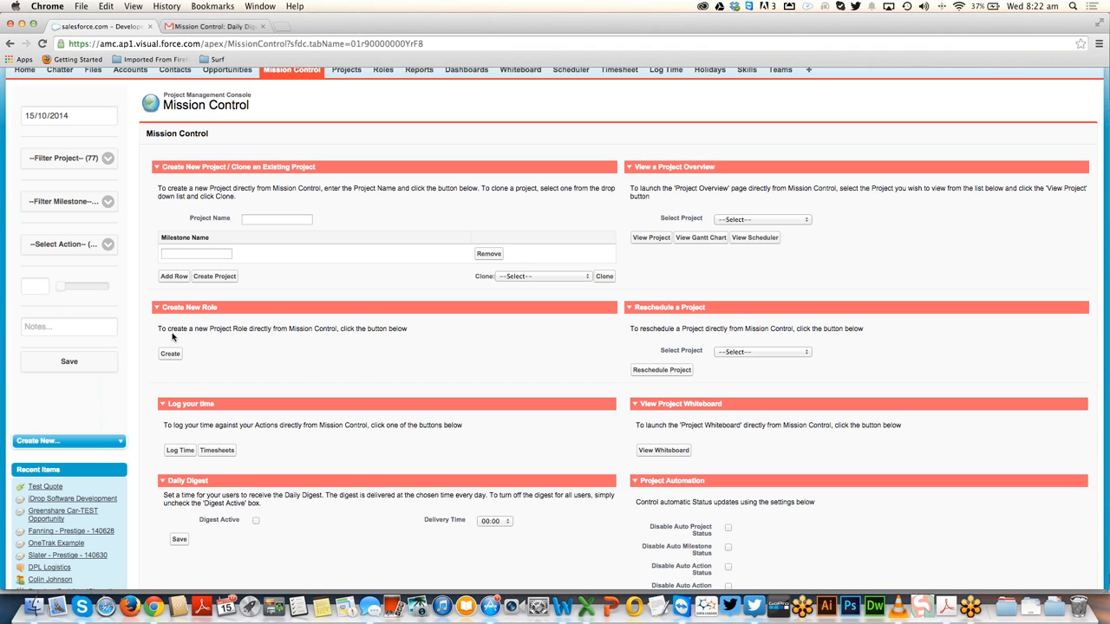
- Review the role, time logging and Daily Digest sections, including the available digest delivery times
{"action": "scroll", "coordinate": [228, 424], "scroll_direction": "down", "scroll_amount": 2}
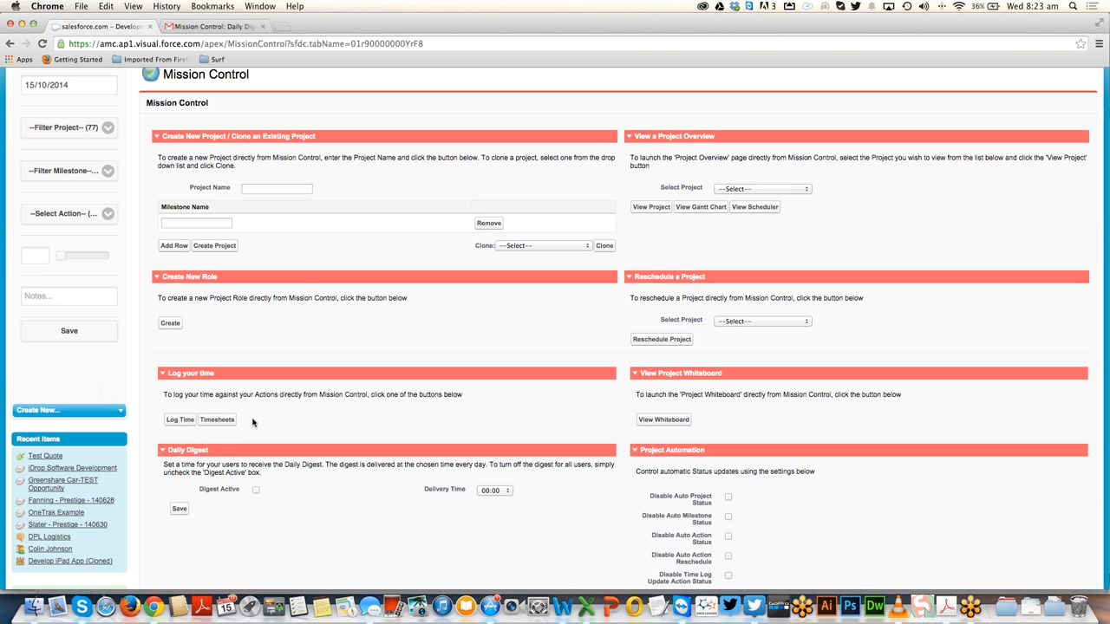
{"action": "scroll", "coordinate": [253, 422], "scroll_direction": "down", "scroll_amount": 2}
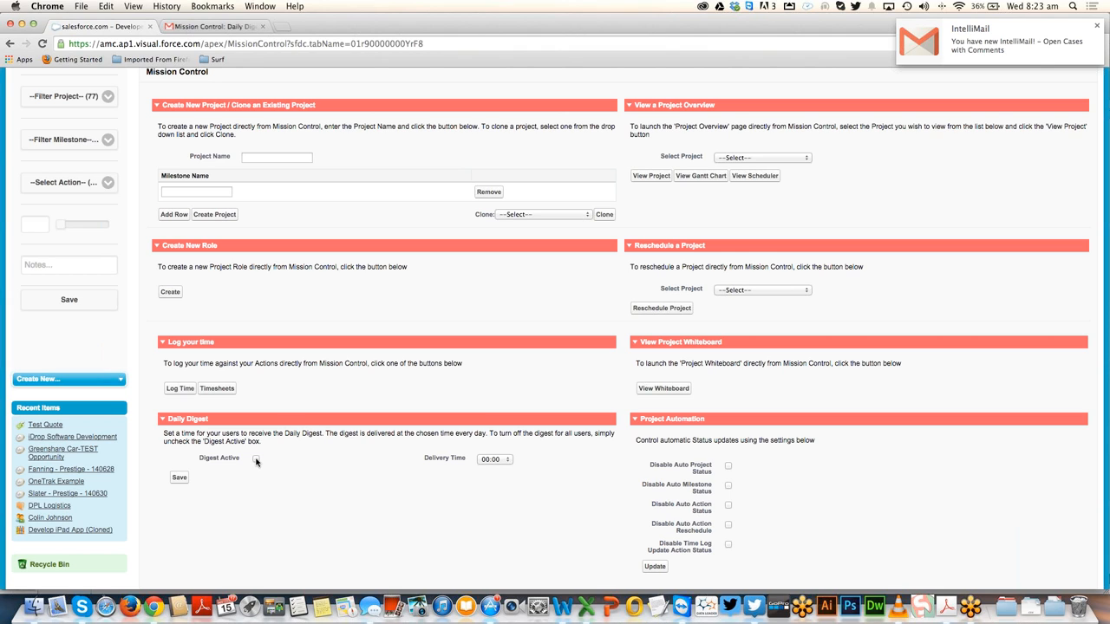
{"action": "left_click", "coordinate": [489, 460]}
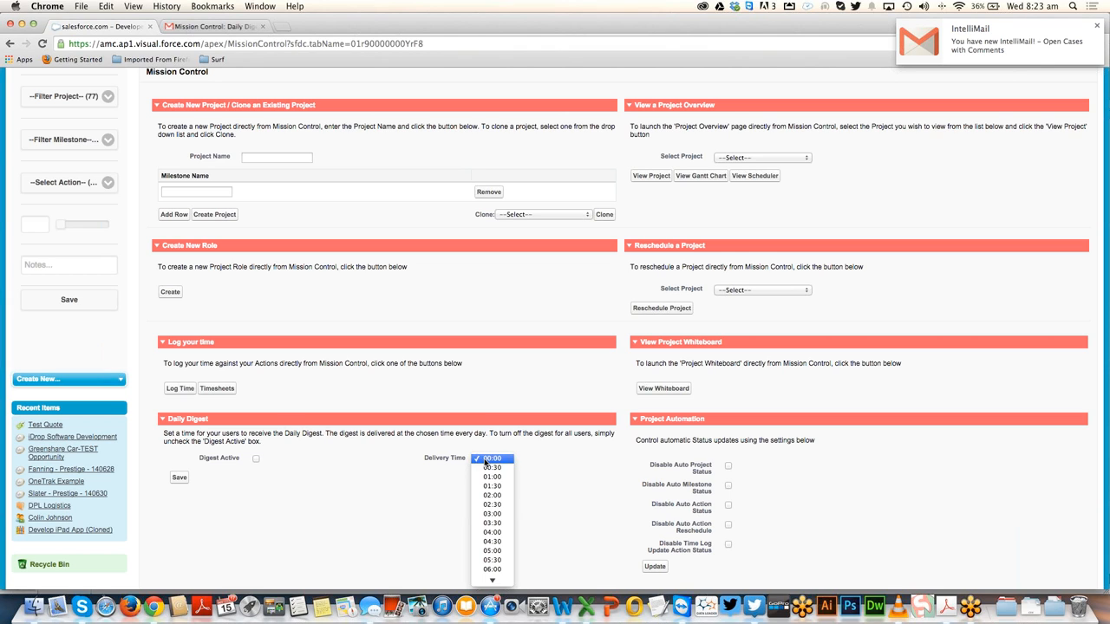
{"action": "left_click", "coordinate": [361, 464]}
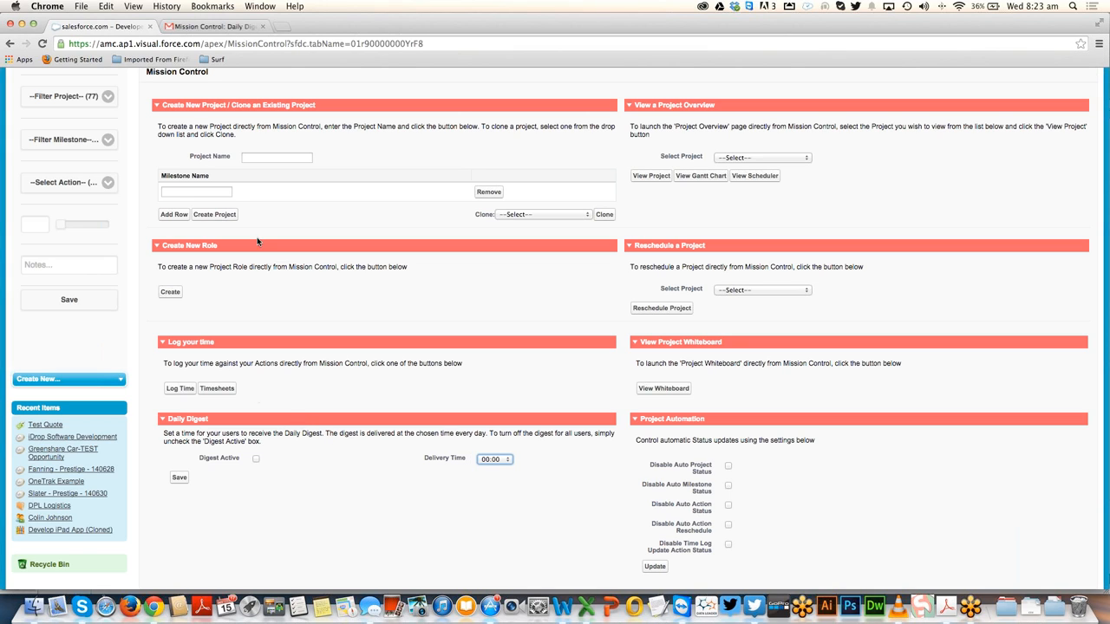
- Switch to the Daily Digest email in Gmail and read through its new, pending and overdue actions
{"action": "left_click", "coordinate": [208, 27]}
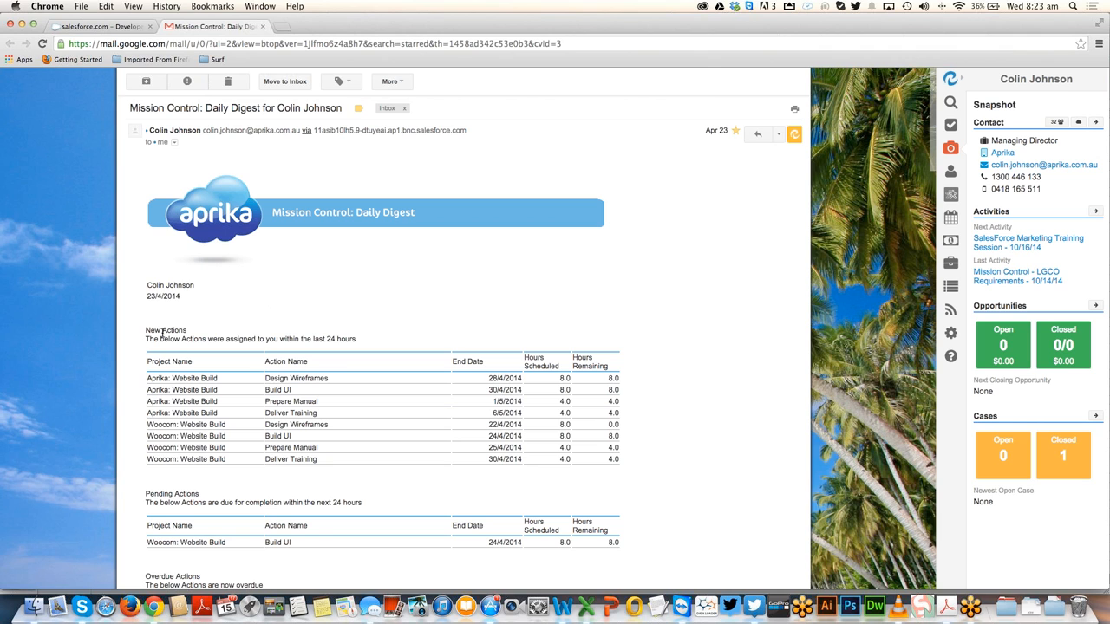
{"action": "scroll", "coordinate": [163, 332], "scroll_direction": "down", "scroll_amount": 5}
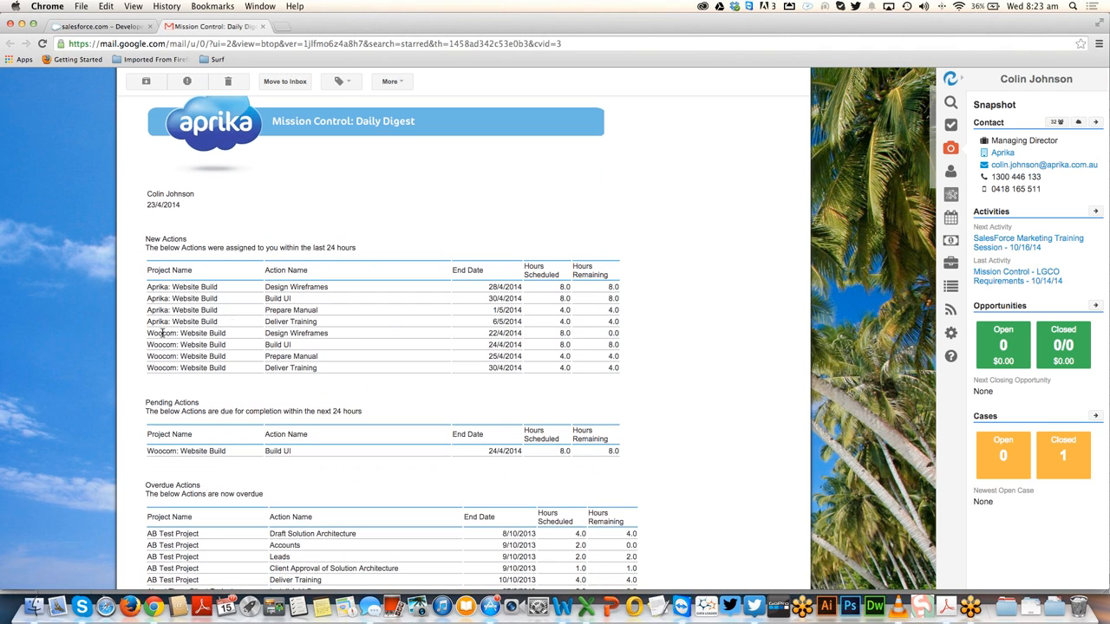
{"action": "scroll", "coordinate": [189, 330], "scroll_direction": "down", "scroll_amount": 4}
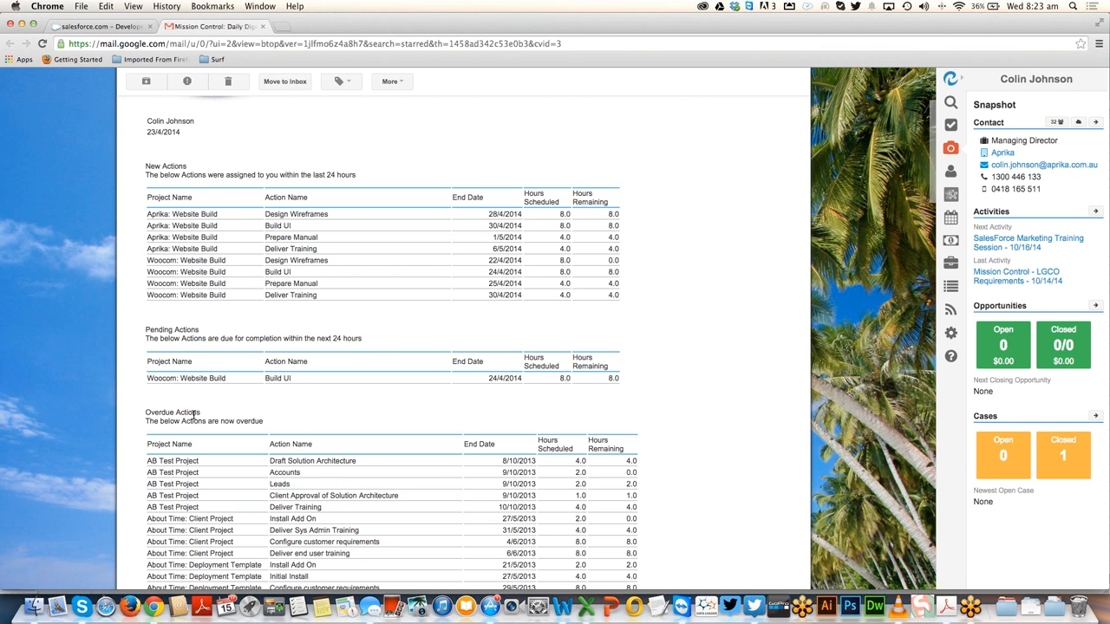
{"action": "scroll", "coordinate": [194, 414], "scroll_direction": "down", "scroll_amount": 10}
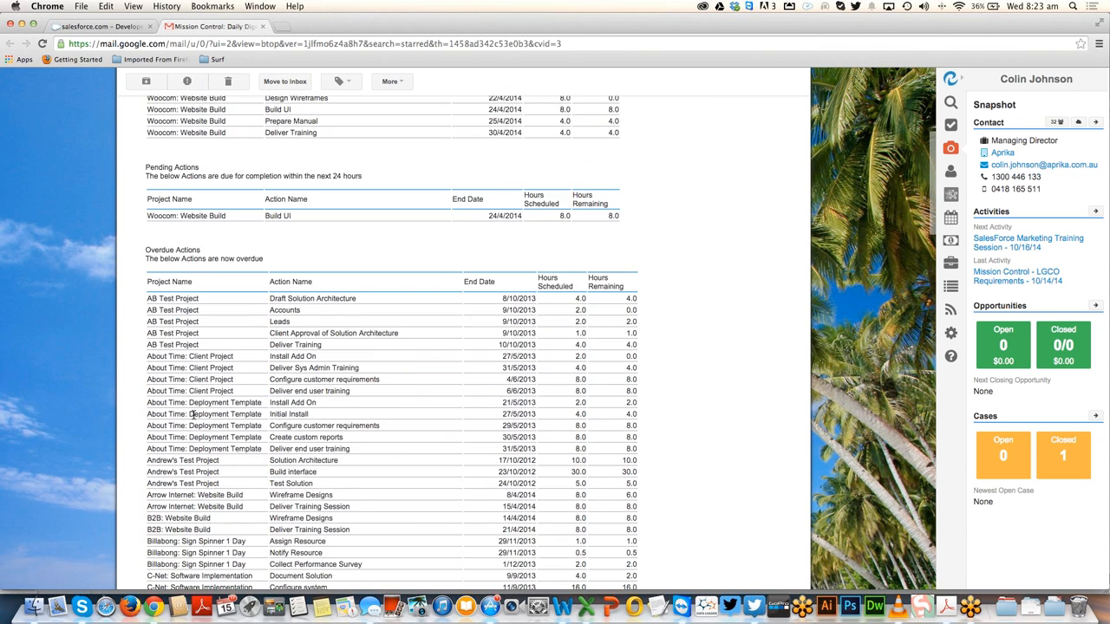
{"action": "scroll", "coordinate": [192, 415], "scroll_direction": "up", "scroll_amount": 1}
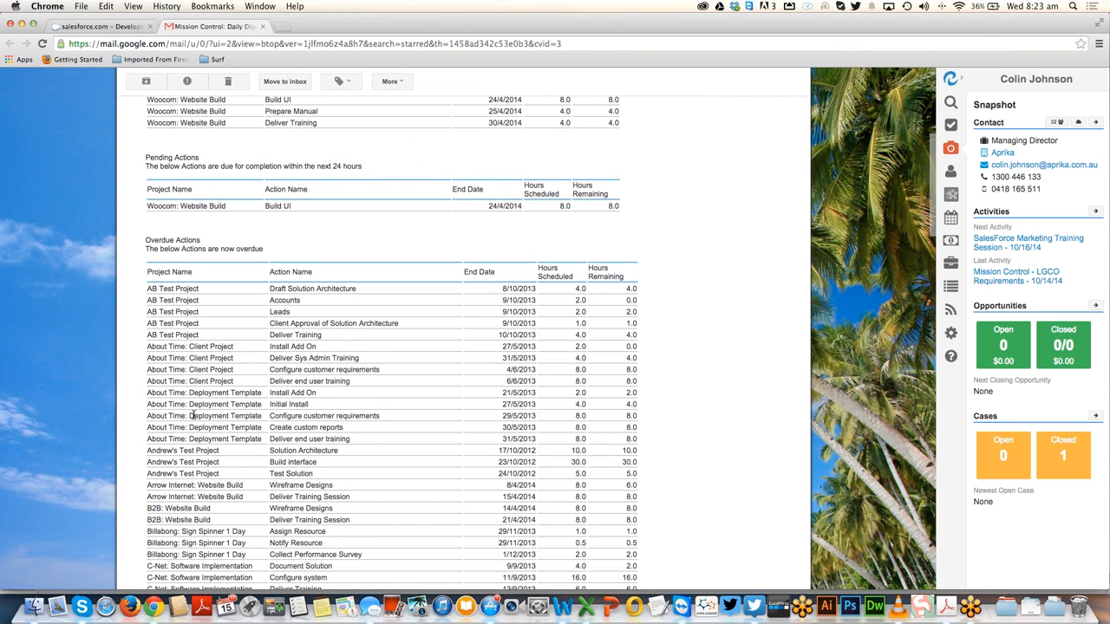
{"action": "scroll", "coordinate": [192, 414], "scroll_direction": "down", "scroll_amount": 3}
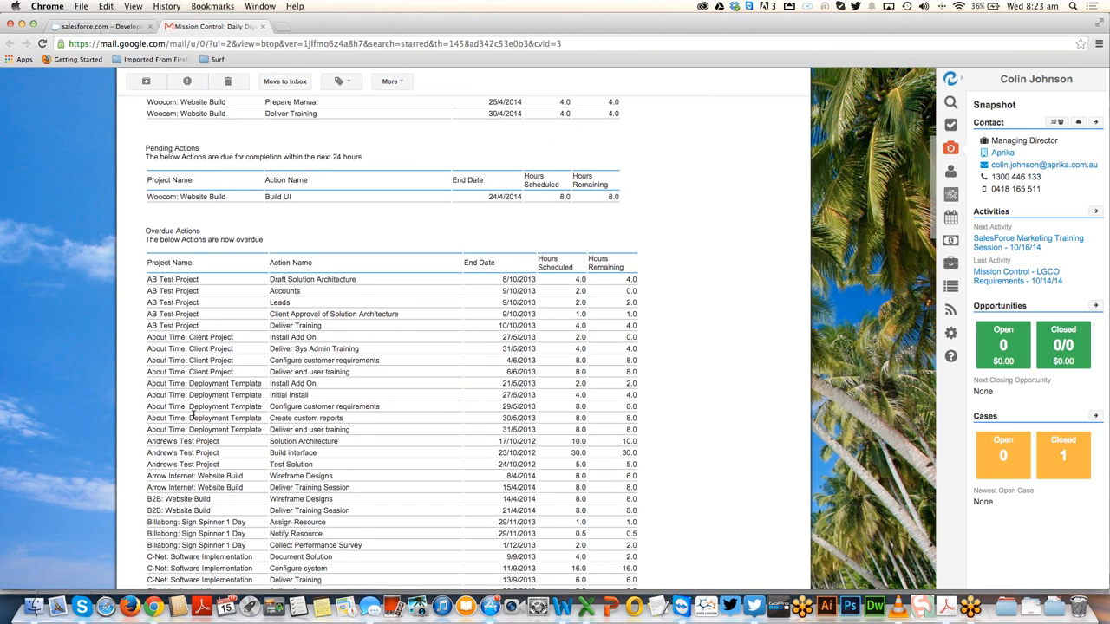
{"action": "scroll", "coordinate": [199, 347], "scroll_direction": "up", "scroll_amount": 10}
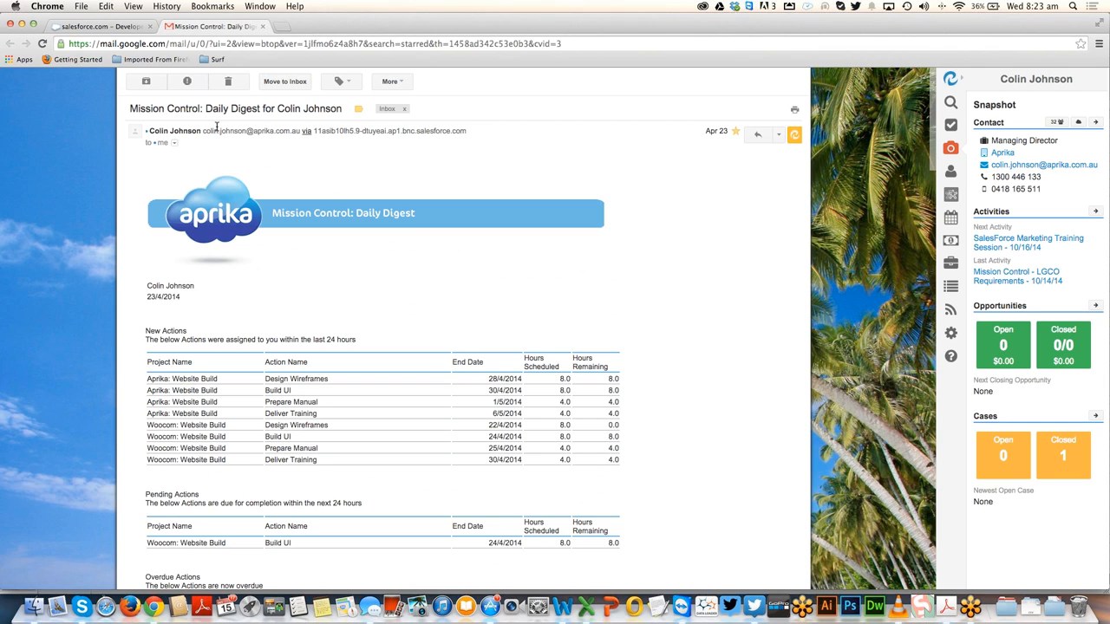
- Return to the Mission Control page in Salesforce and examine the project choices for overview and rescheduling, plus the Project Automation settings
{"action": "left_click", "coordinate": [111, 26]}
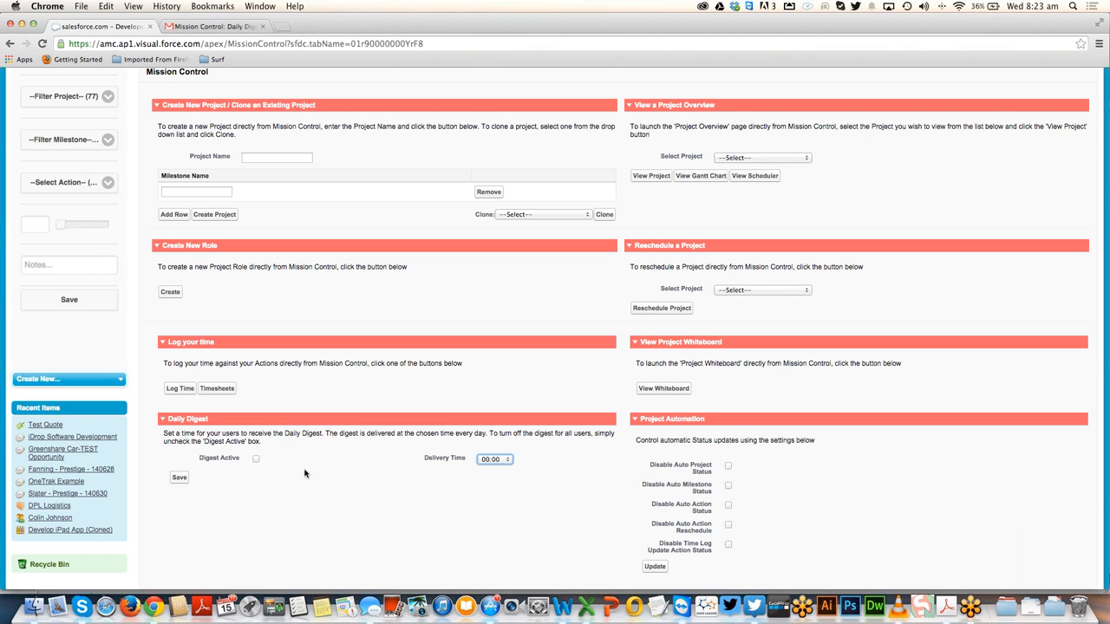
{"action": "left_click", "coordinate": [748, 160]}
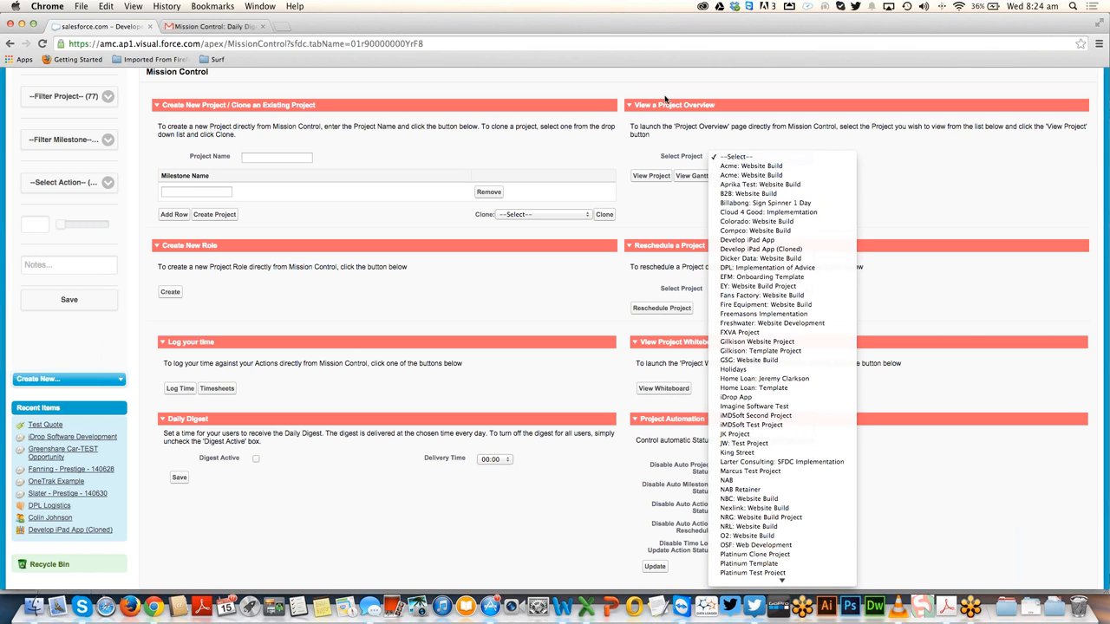
{"action": "left_click", "coordinate": [671, 139]}
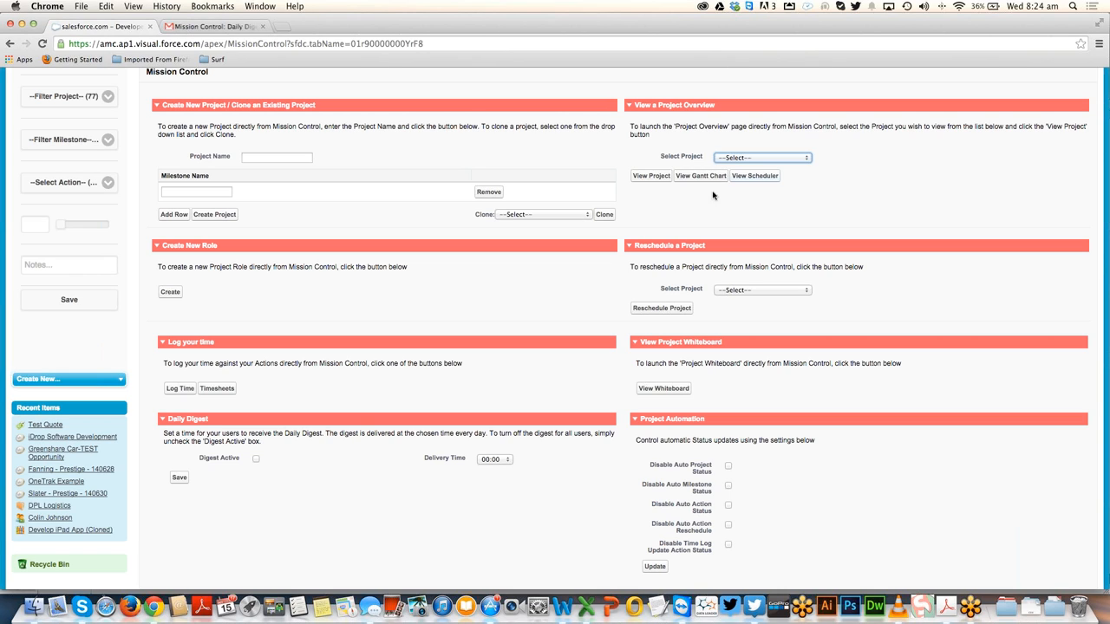
{"action": "left_click", "coordinate": [652, 267]}
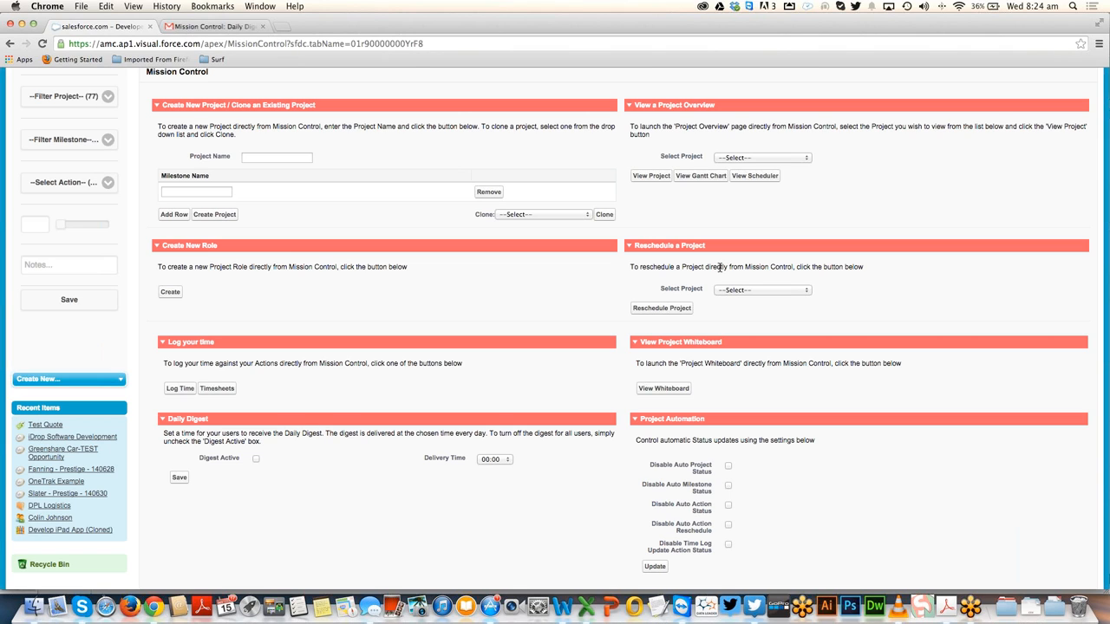
{"action": "left_click", "coordinate": [736, 291]}
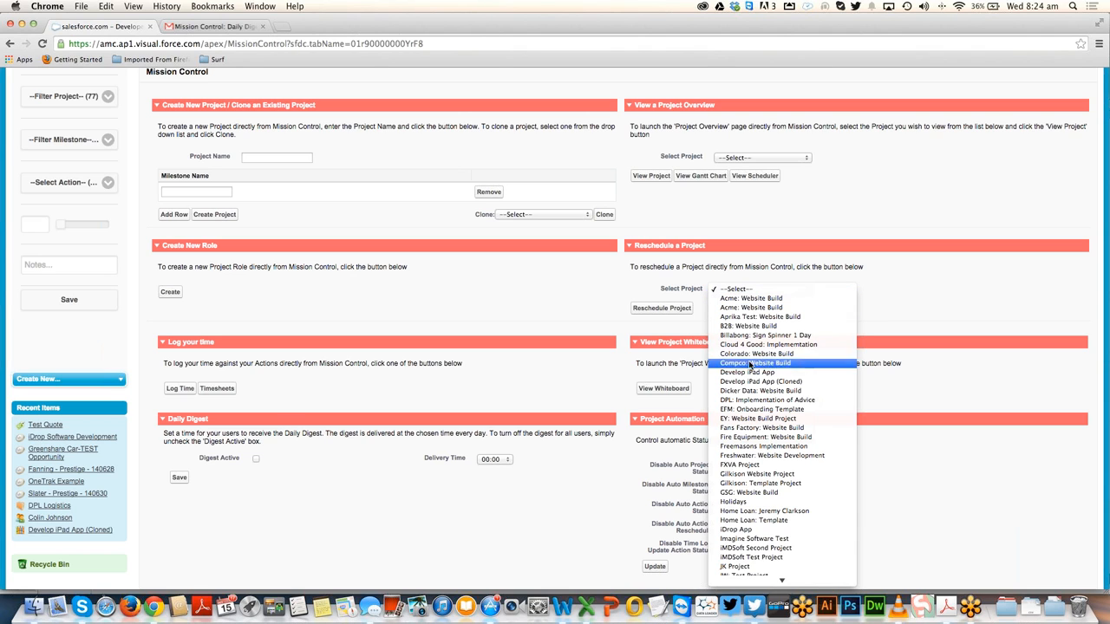
{"action": "left_click", "coordinate": [673, 274]}
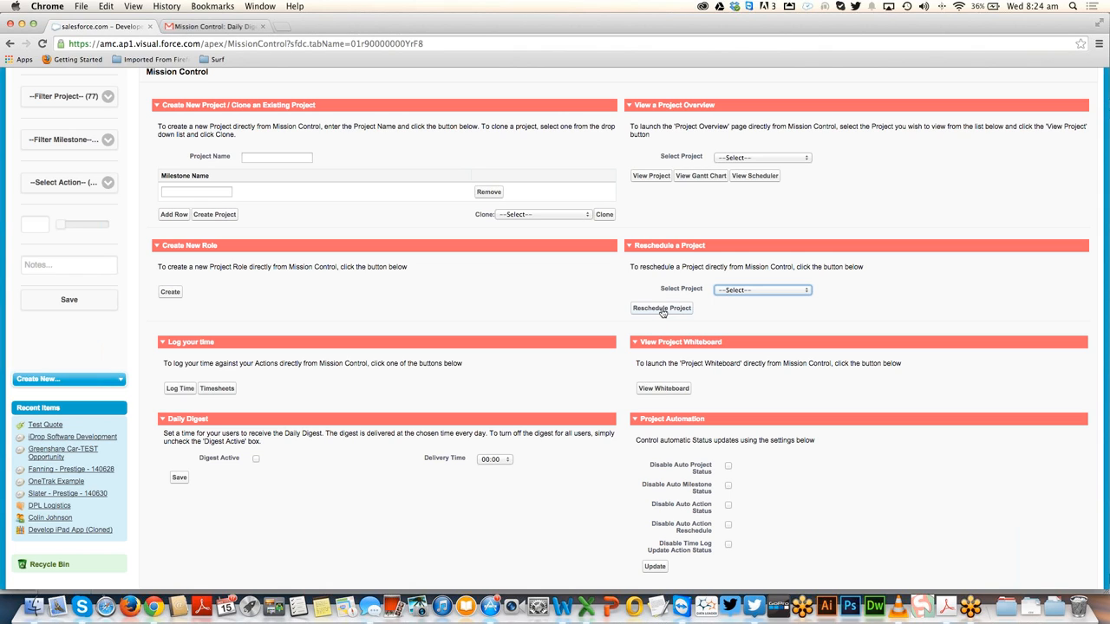
{"action": "left_click", "coordinate": [664, 269]}
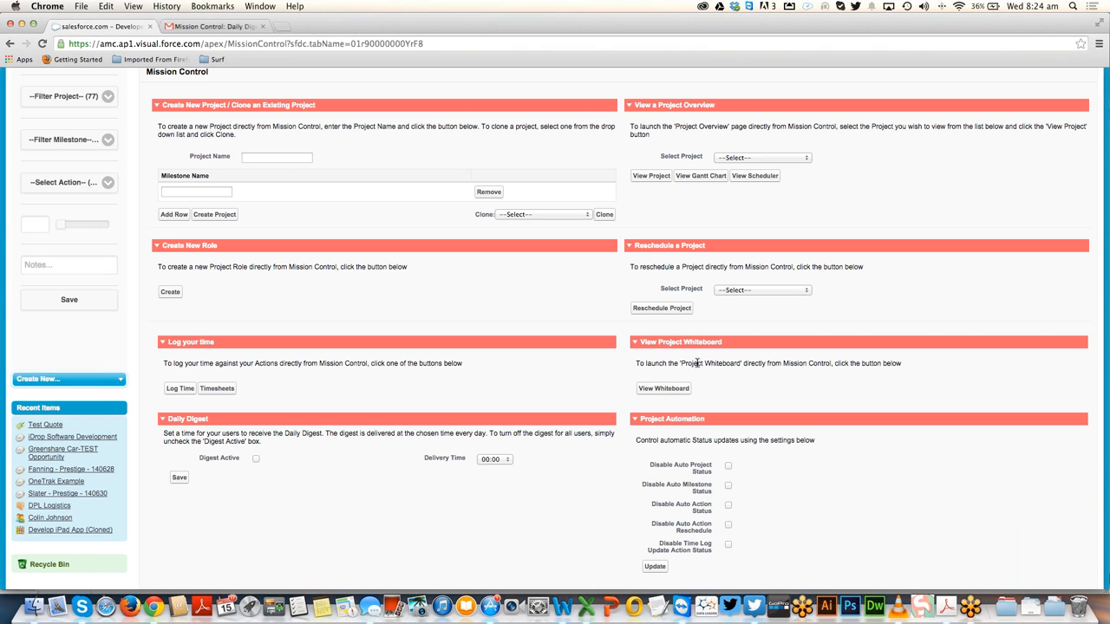
{"action": "scroll", "coordinate": [693, 381], "scroll_direction": "down", "scroll_amount": 2}
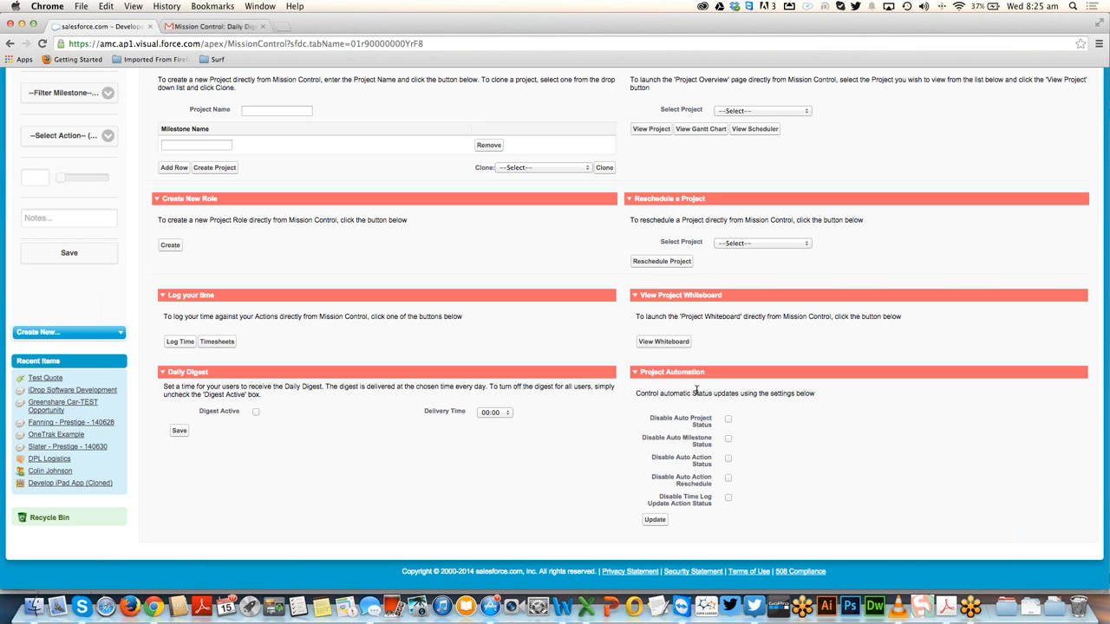
- Name the new project "Demo: Website Build" and add two more milestone rows
{"action": "scroll", "coordinate": [477, 305], "scroll_direction": "up", "scroll_amount": 5}
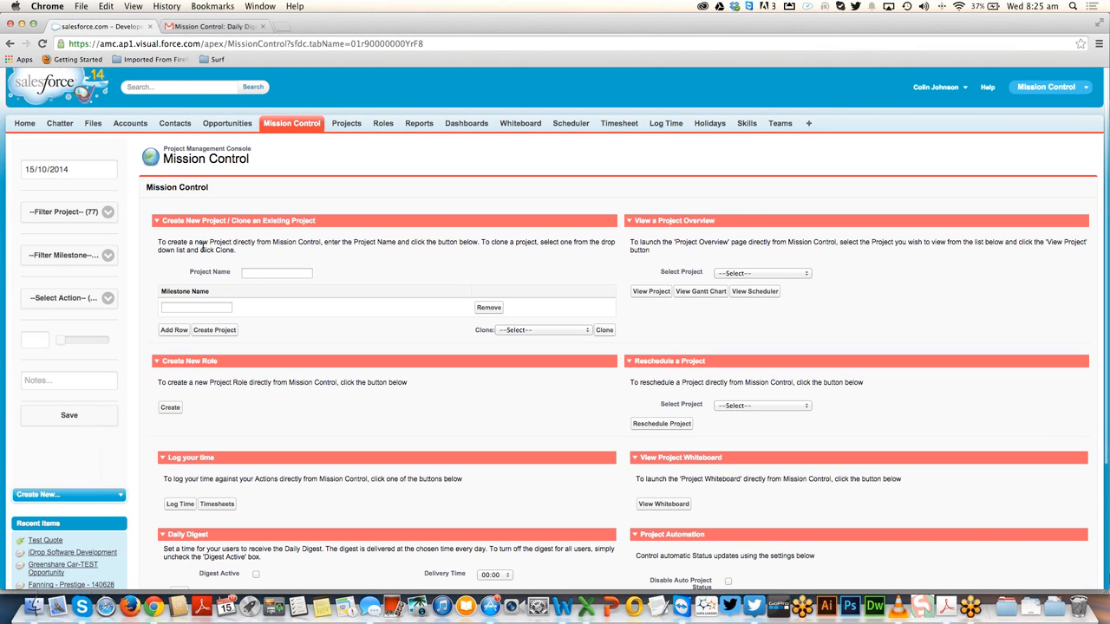
{"action": "left_click", "coordinate": [266, 272]}
{"action": "type", "text": "Demo: Website Build"}
{"action": "left_click", "coordinate": [171, 331]}
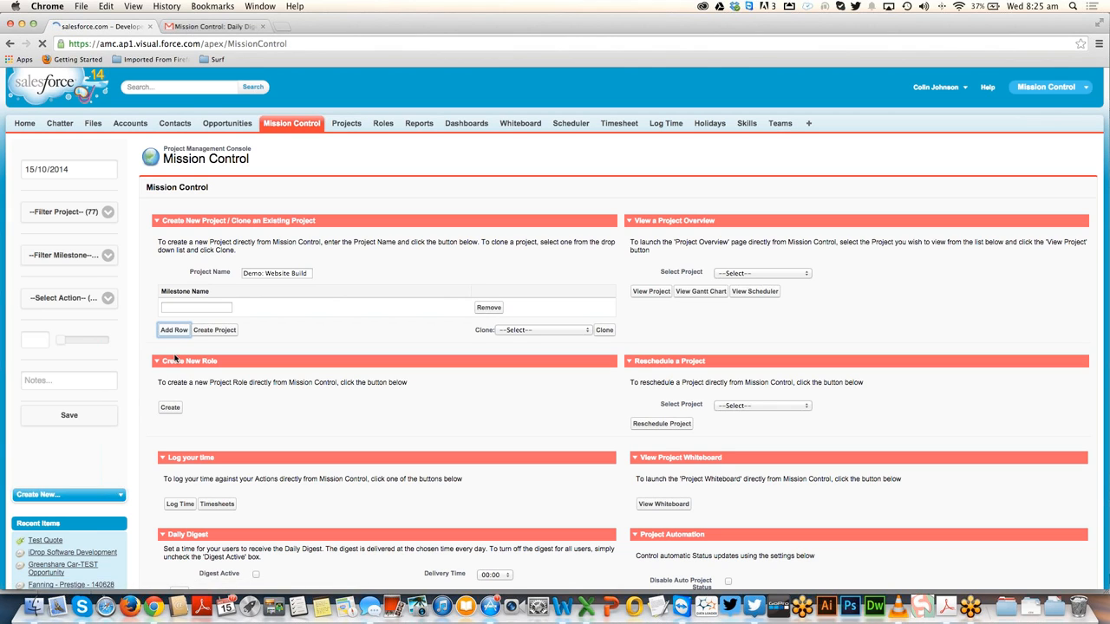
{"action": "left_click", "coordinate": [172, 351]}
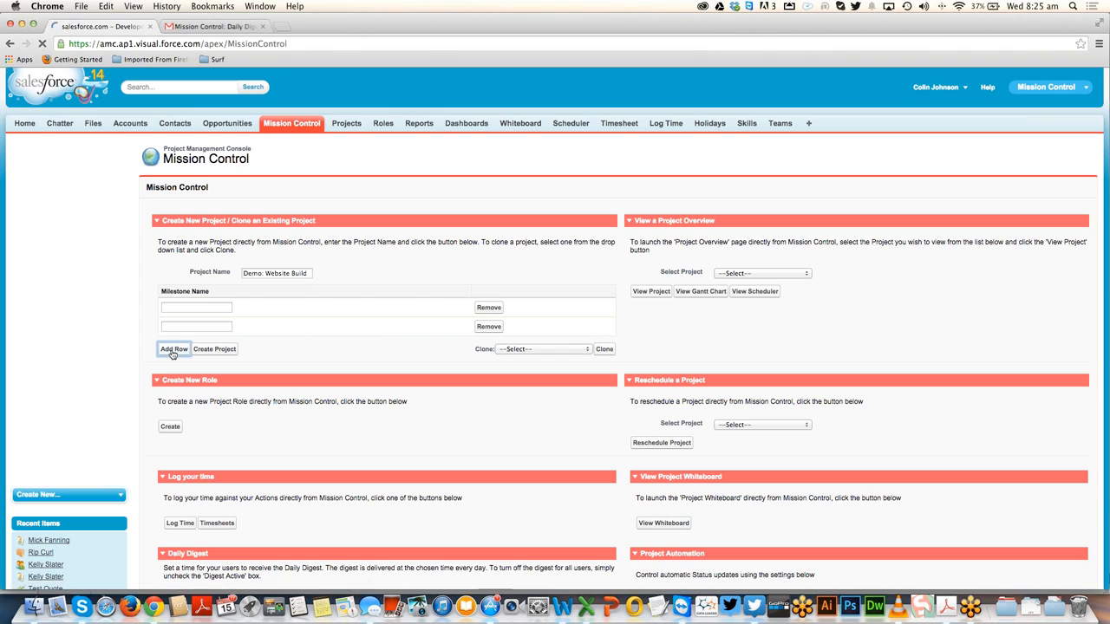
- Name the three milestones Design, Build and Training, and create the project
{"action": "left_click", "coordinate": [168, 308]}
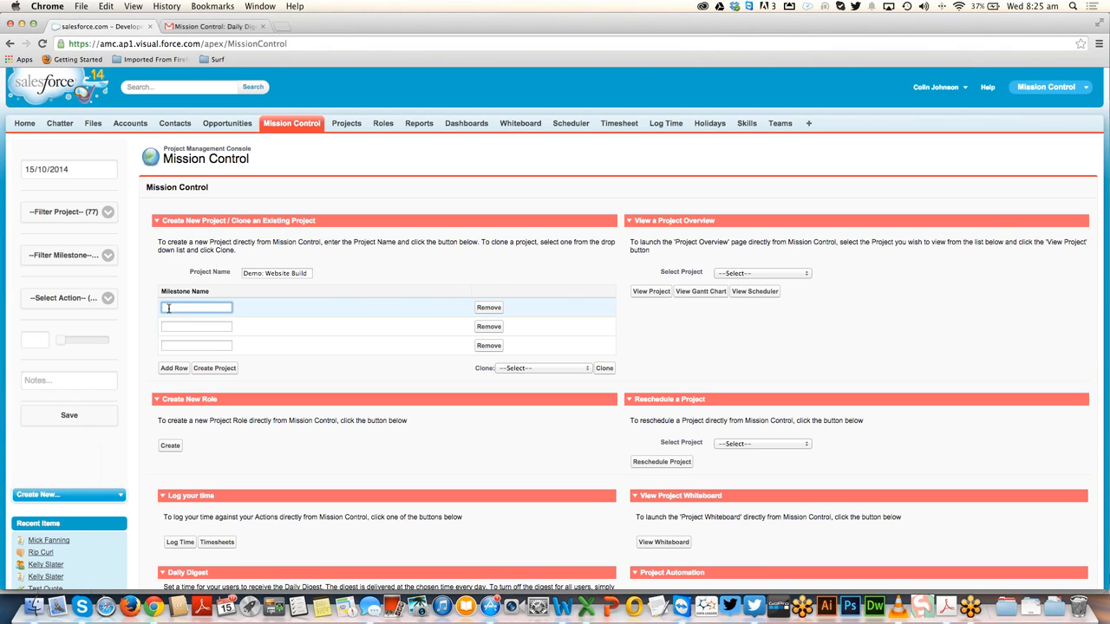
{"action": "type", "text": "Design"}
{"action": "key", "text": "Tab"}
{"action": "key", "text": "Tab"}
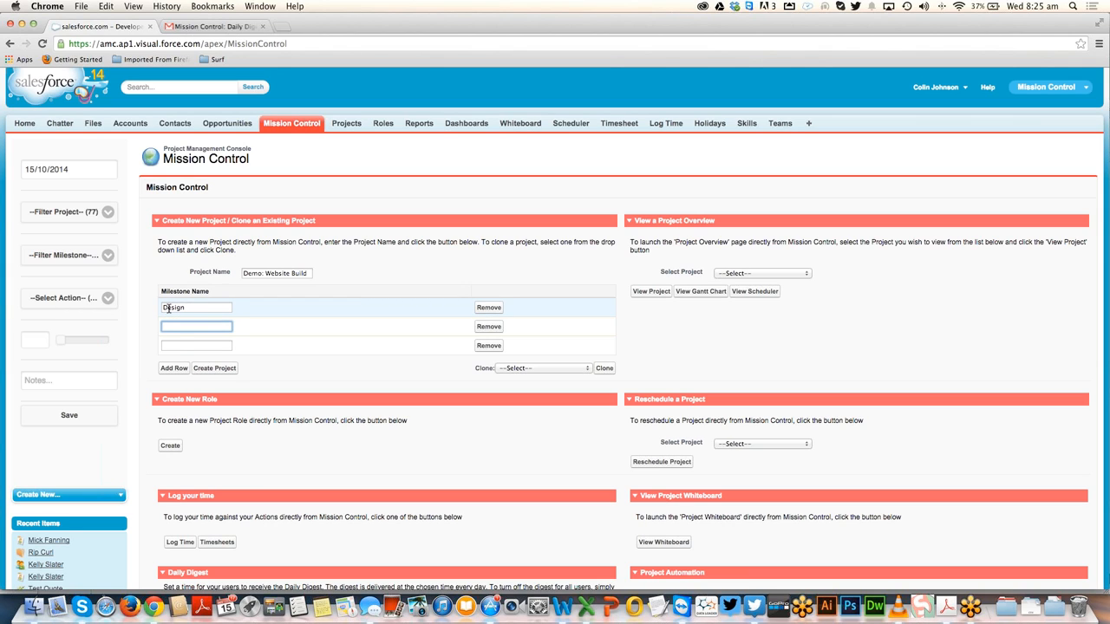
{"action": "type", "text": "Build"}
{"action": "key", "text": "Tab"}
{"action": "key", "text": "Tab"}
{"action": "type", "text": "Trai"}
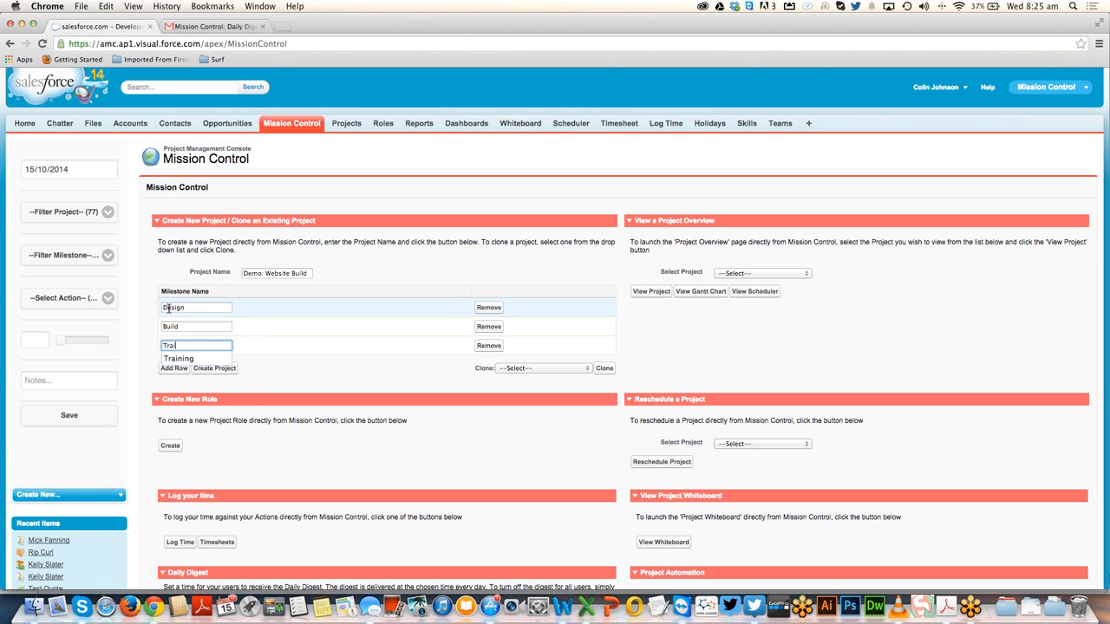
{"action": "type", "text": "ning"}
{"action": "key", "text": "Tab"}
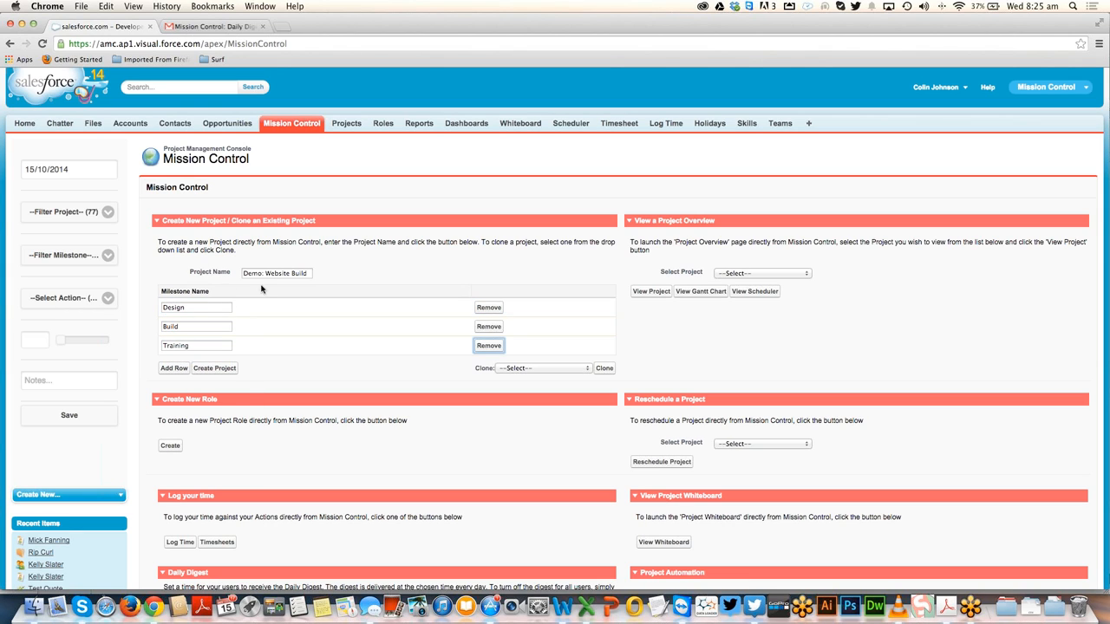
{"action": "left_click", "coordinate": [215, 371]}
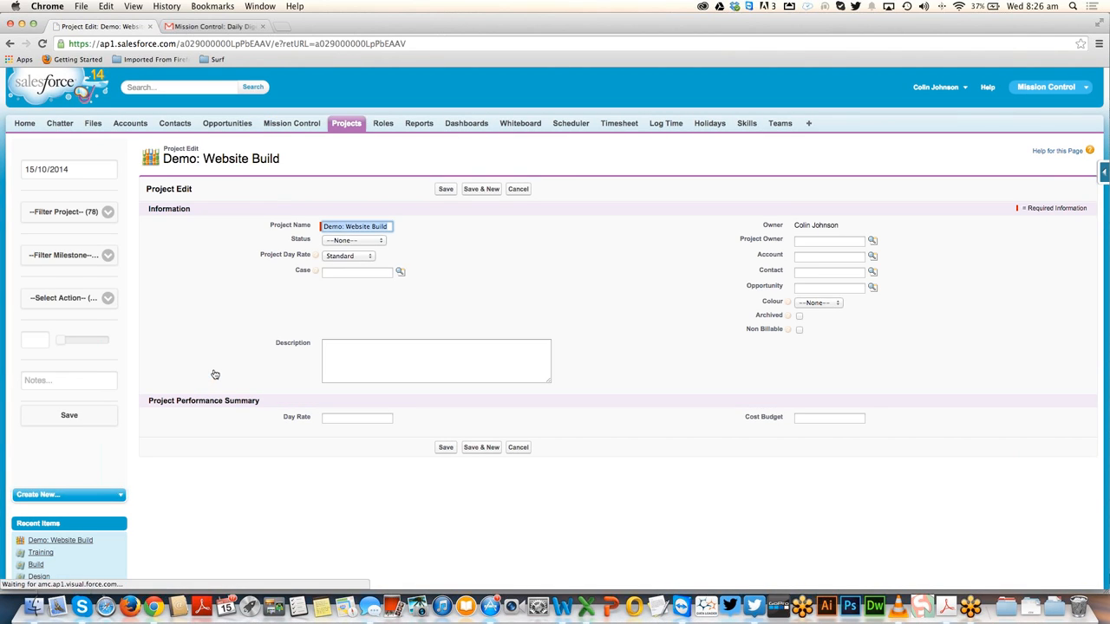
- Set the project's status to Planned and its project day rate type to Standard
{"action": "left_click", "coordinate": [344, 242]}
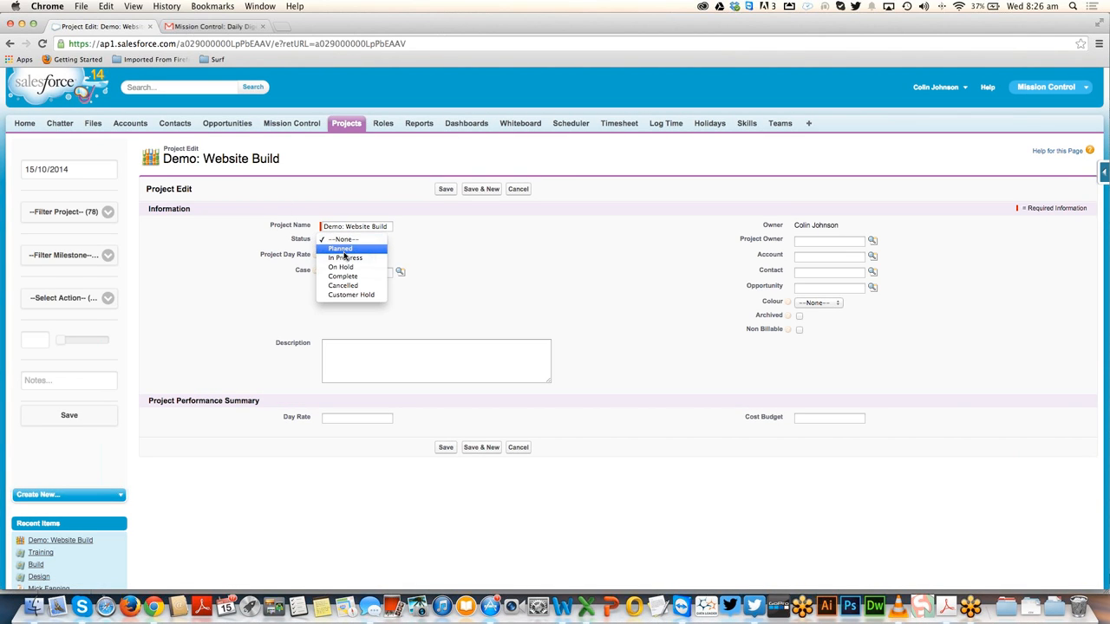
{"action": "left_click", "coordinate": [346, 250]}
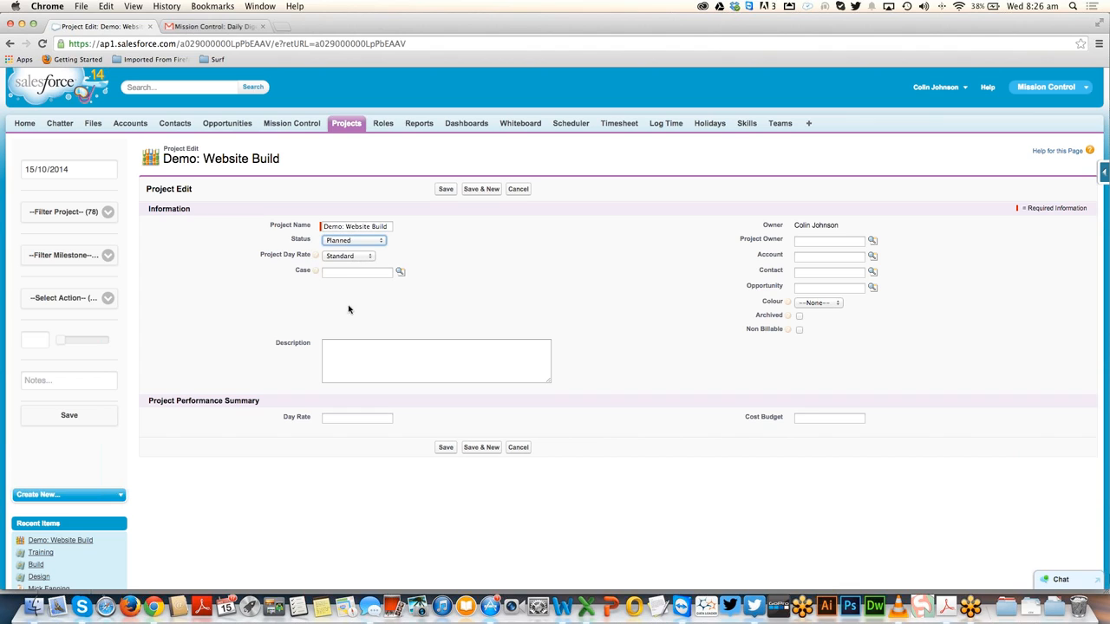
{"action": "left_click", "coordinate": [353, 257]}
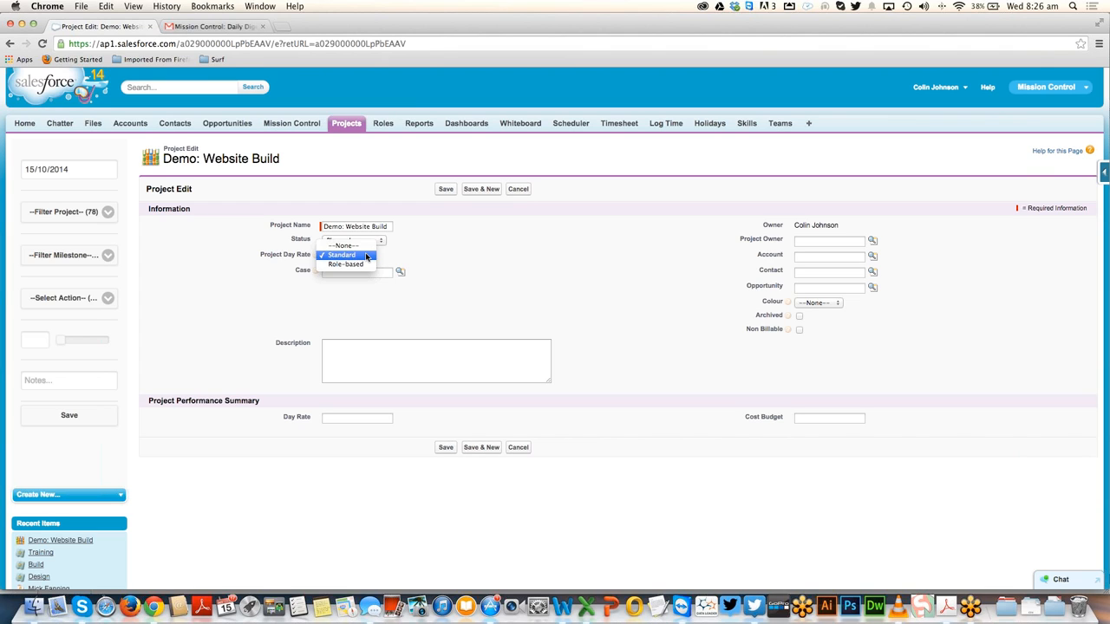
{"action": "left_click", "coordinate": [366, 255]}
- Enter the description "Build a new website for Client X", with a day rate of 1000 and a cost budget of 5000
{"action": "left_click", "coordinate": [345, 359]}
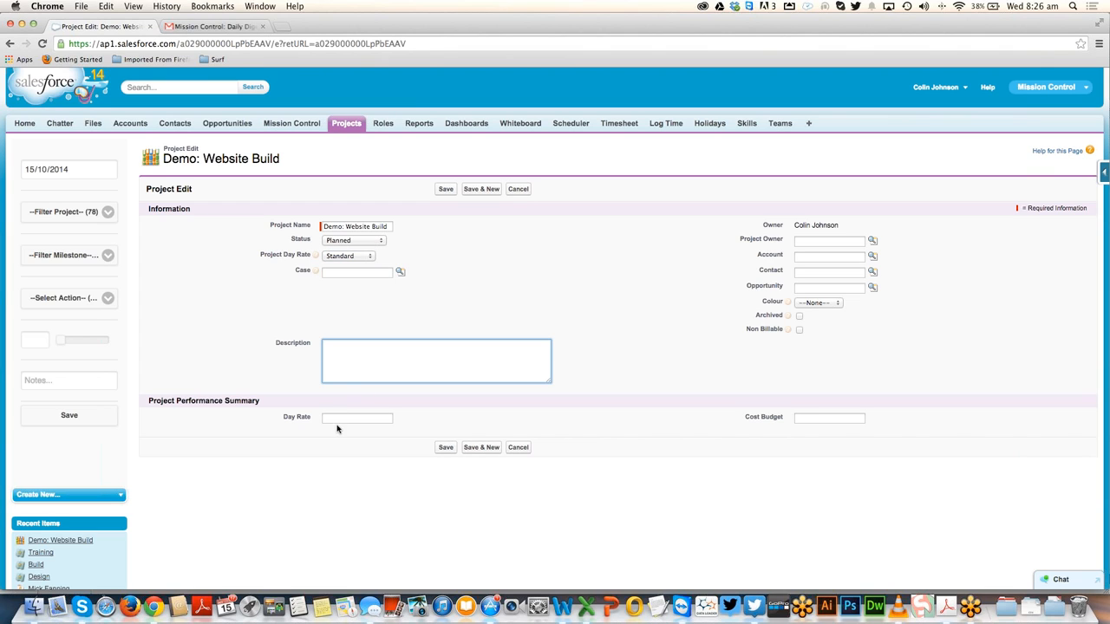
{"action": "type", "text": "Build a new website for Client X"}
{"action": "left_click", "coordinate": [336, 419]}
{"action": "type", "text": "1000"}
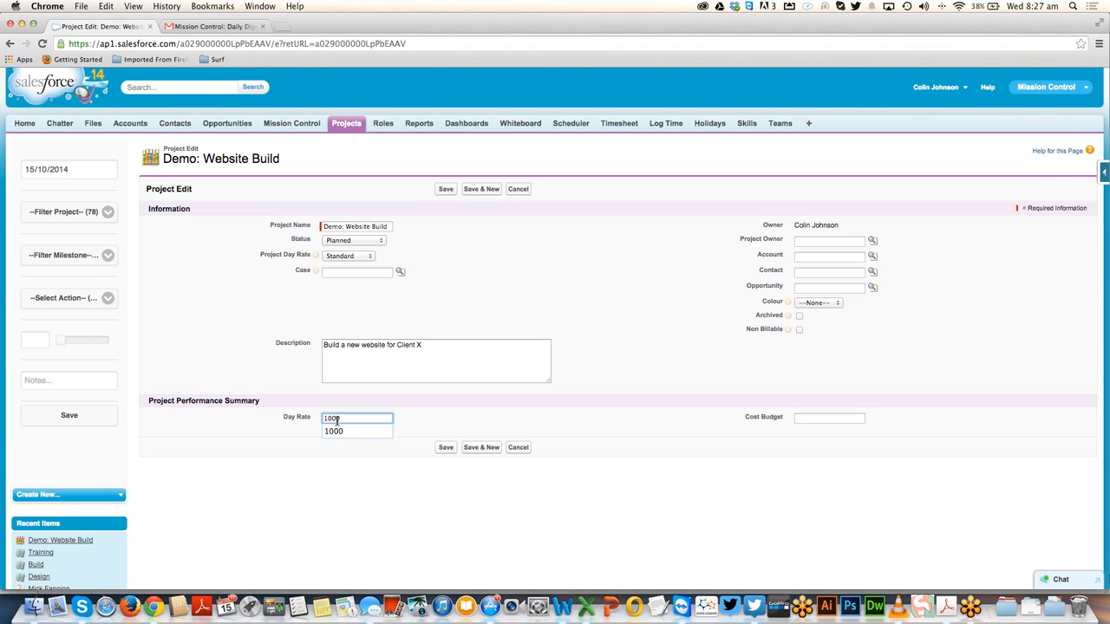
{"action": "left_click", "coordinate": [833, 418]}
{"action": "type", "text": "5000"}
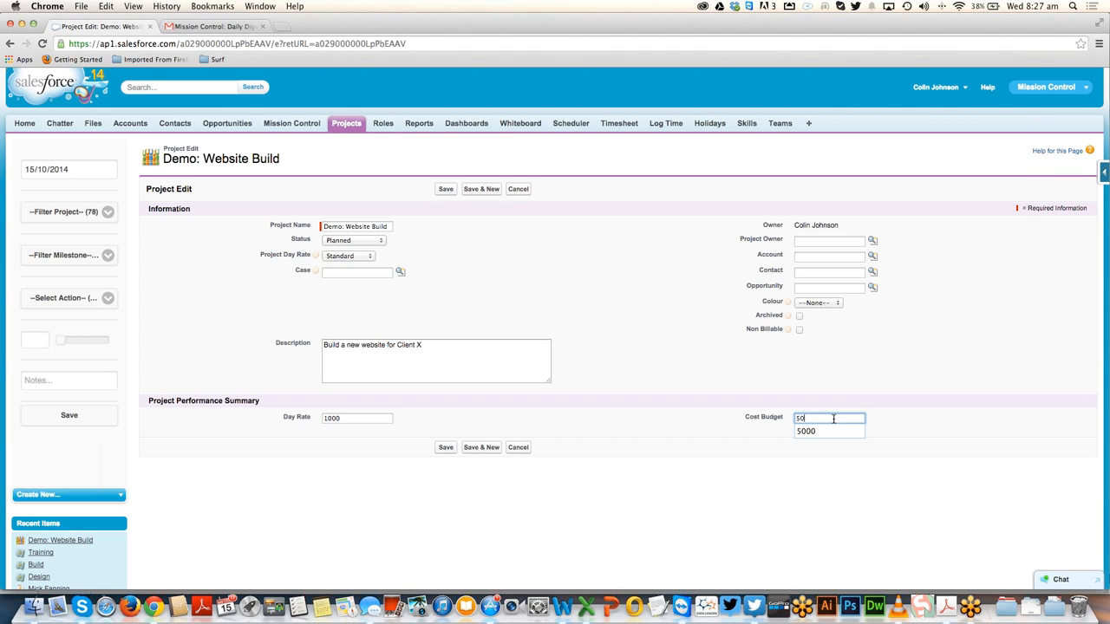
- Fill in the project owner's name and set the account to DPL Logistics
{"action": "left_click", "coordinate": [822, 241]}
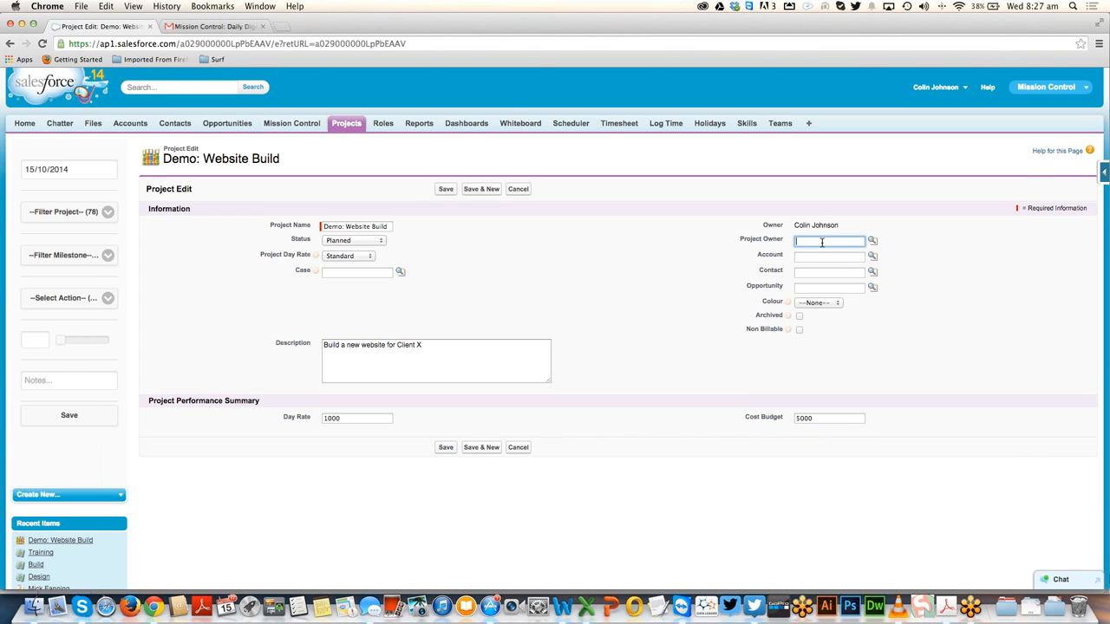
{"action": "type", "text": "colin"}
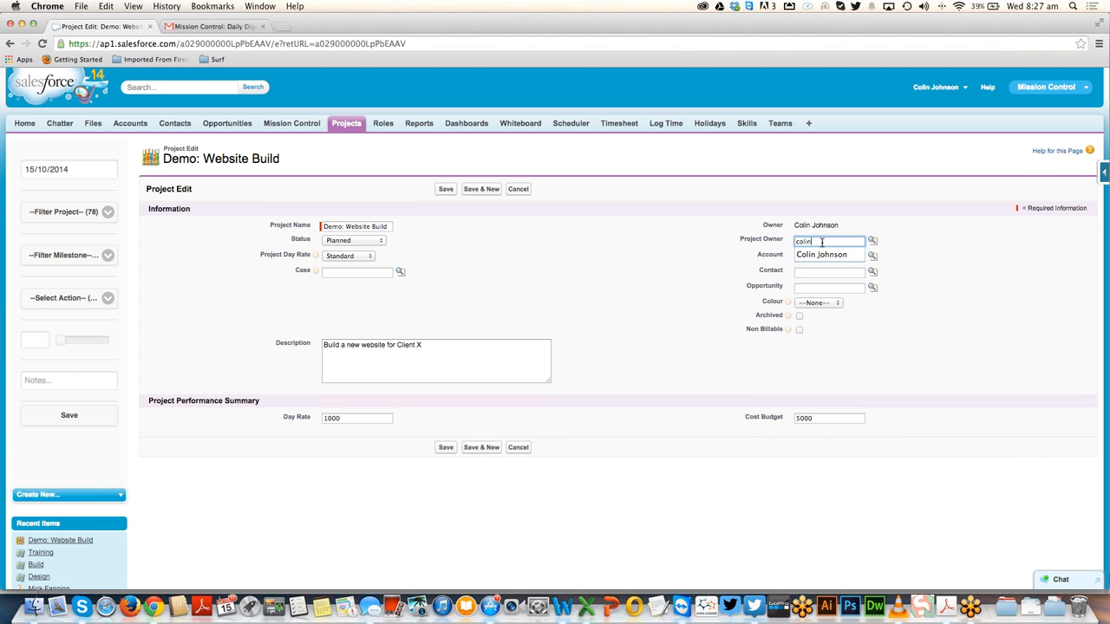
{"action": "left_click", "coordinate": [816, 255]}
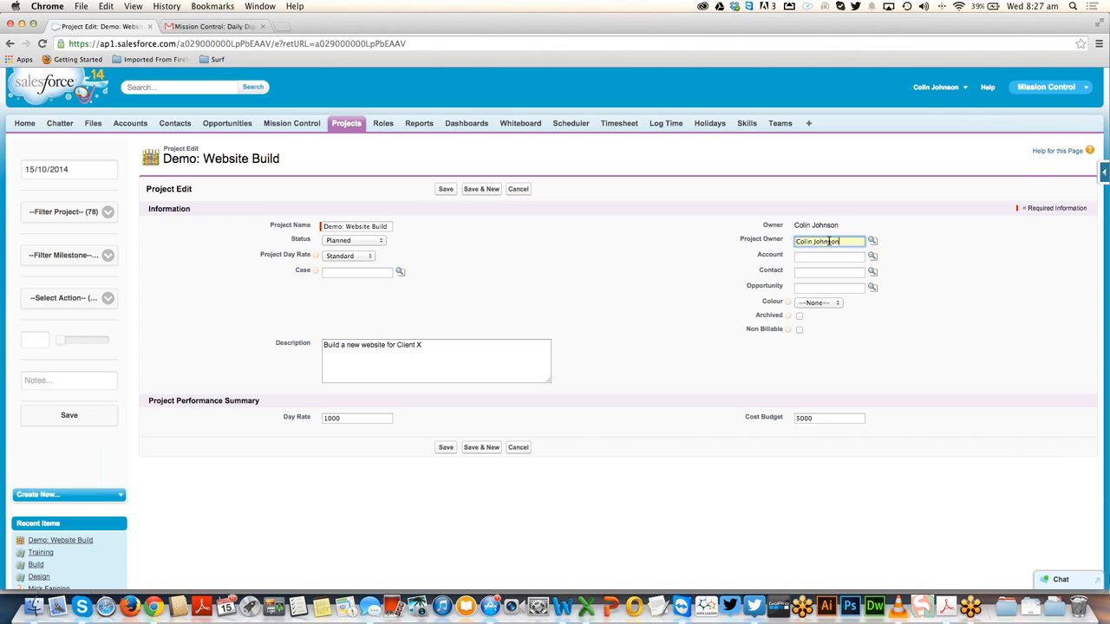
{"action": "left_click", "coordinate": [809, 257]}
{"action": "type", "text": "dpl"}
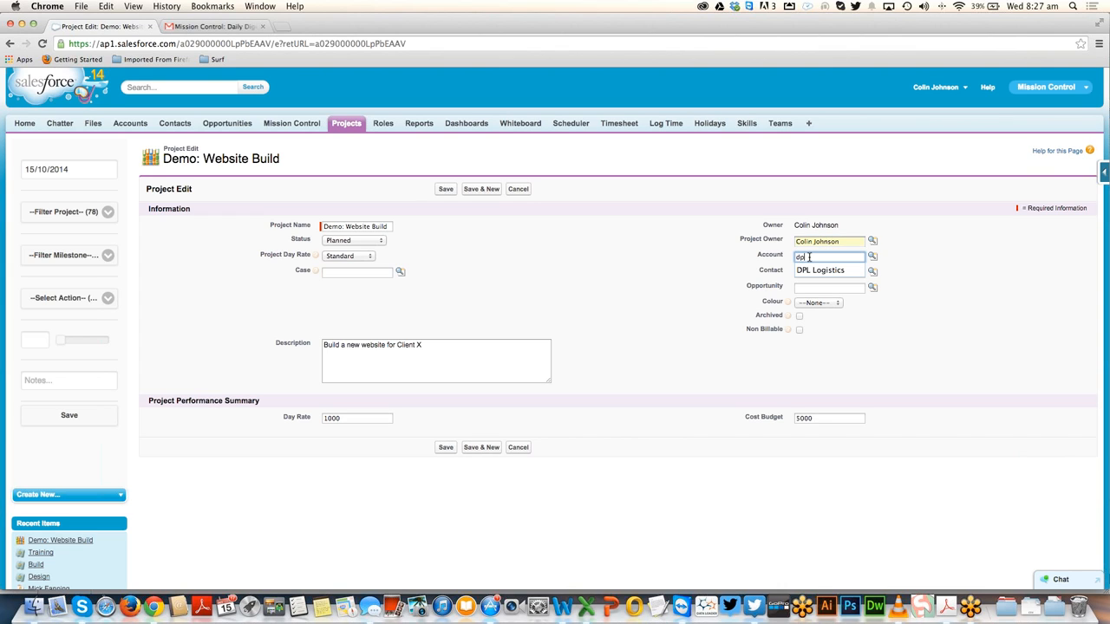
{"action": "left_click", "coordinate": [815, 271]}
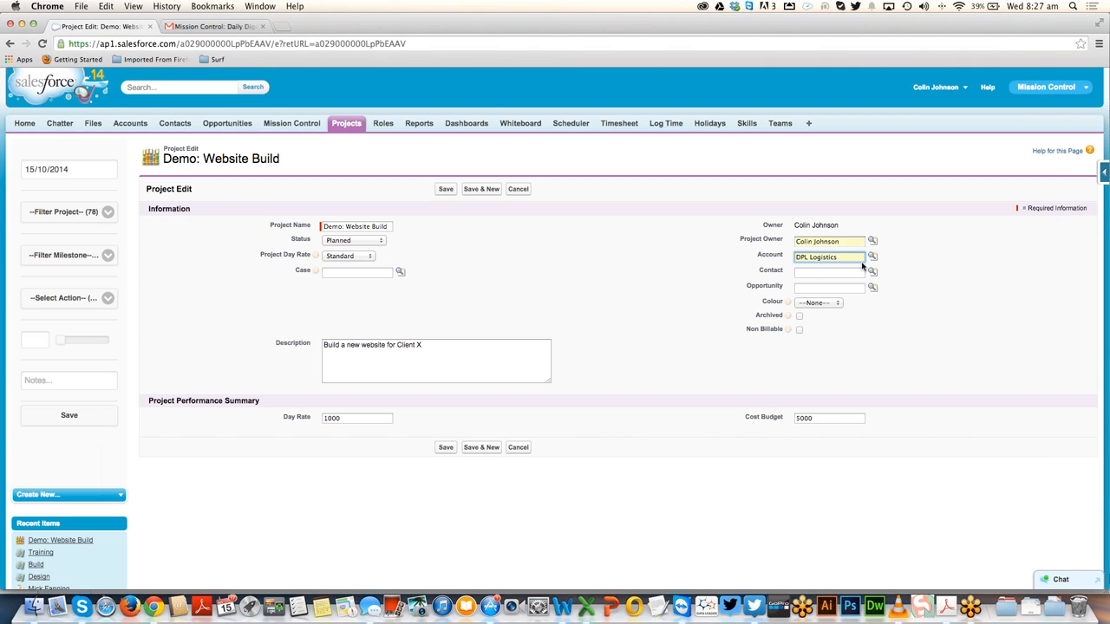
- Fill in the project's contact with the suggested contact's full name
{"action": "left_click", "coordinate": [804, 272]}
{"action": "type", "text": "jer"}
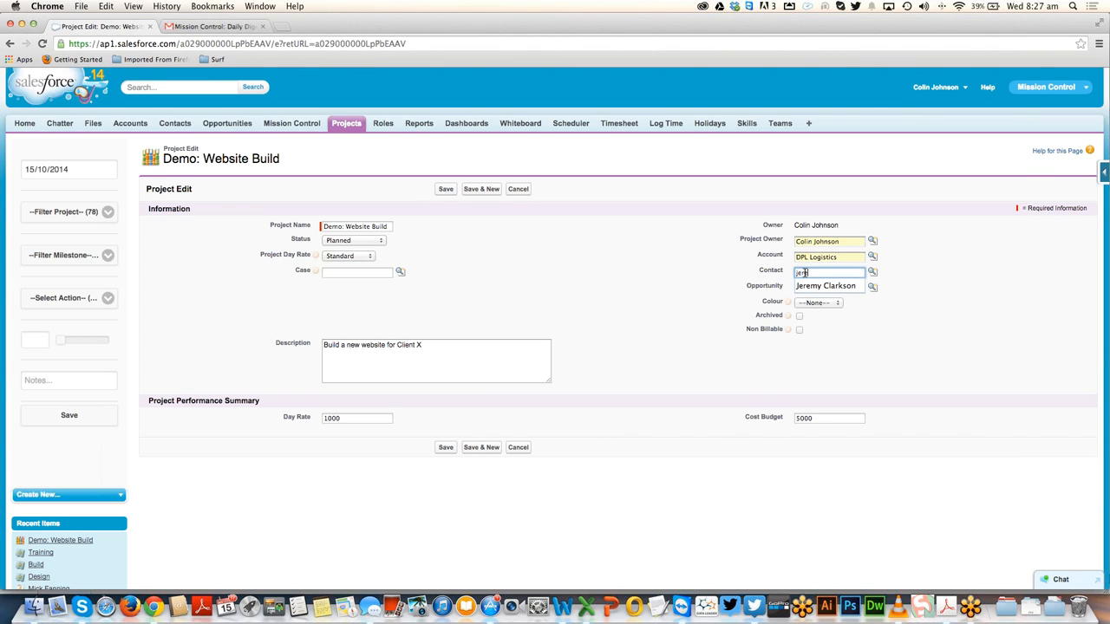
{"action": "key", "text": "Down"}
{"action": "key", "text": "Return"}
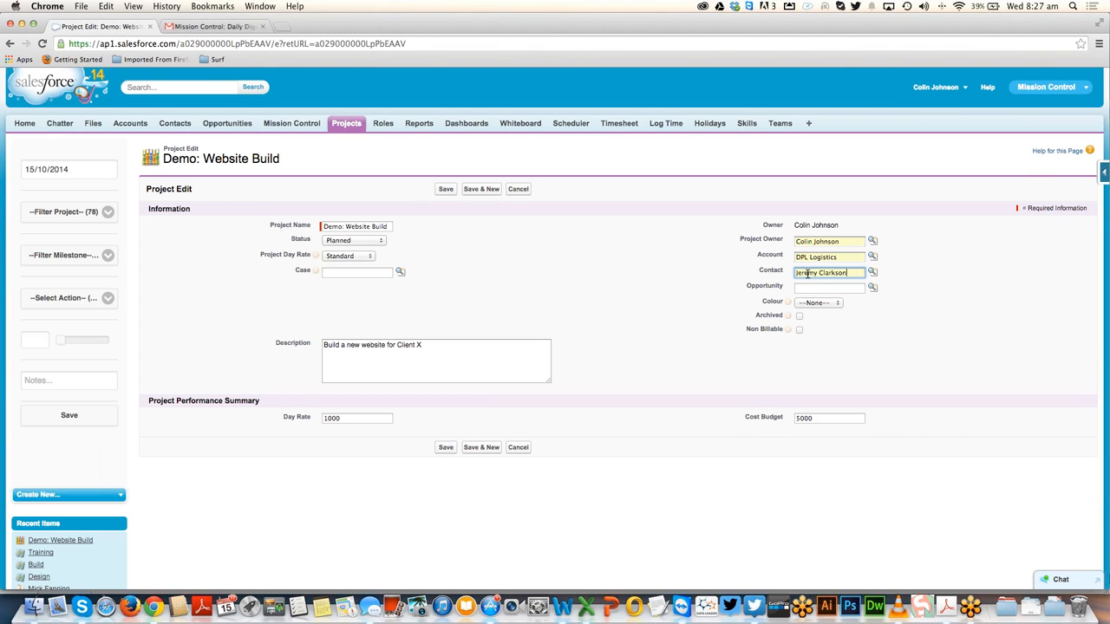
- Link the project to the iDrop Software Development opportunity, picking the first match in the lookup results
{"action": "left_click", "coordinate": [813, 288]}
{"action": "type", "text": "d"}
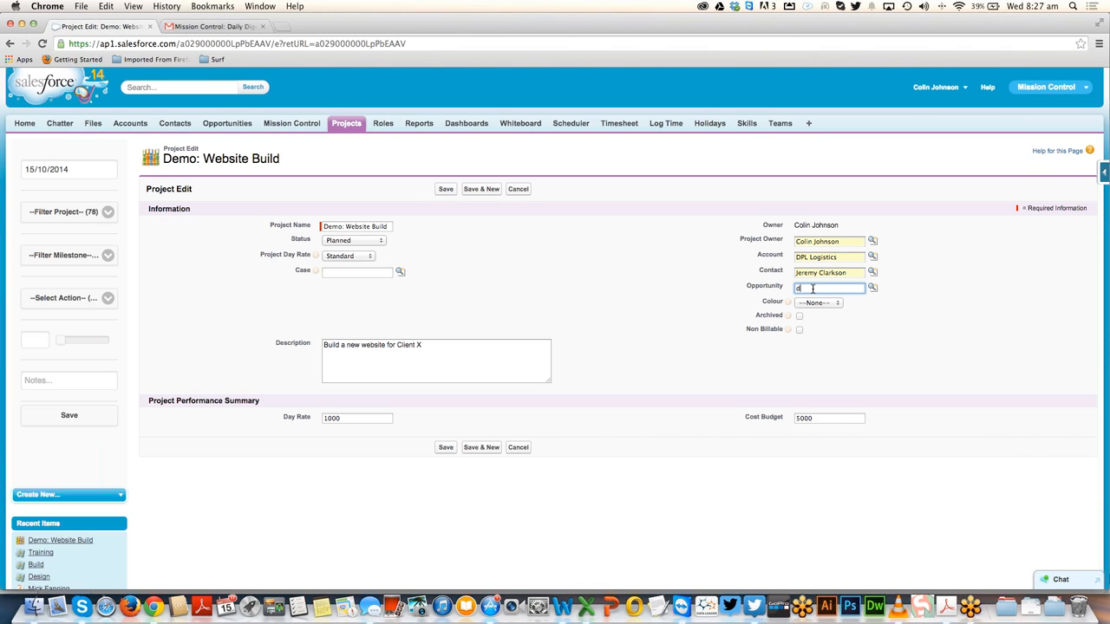
{"action": "type", "text": "pl"}
{"action": "key", "text": "BackSpace"}
{"action": "key", "text": "BackSpace"}
{"action": "key", "text": "BackSpace"}
{"action": "type", "text": "id"}
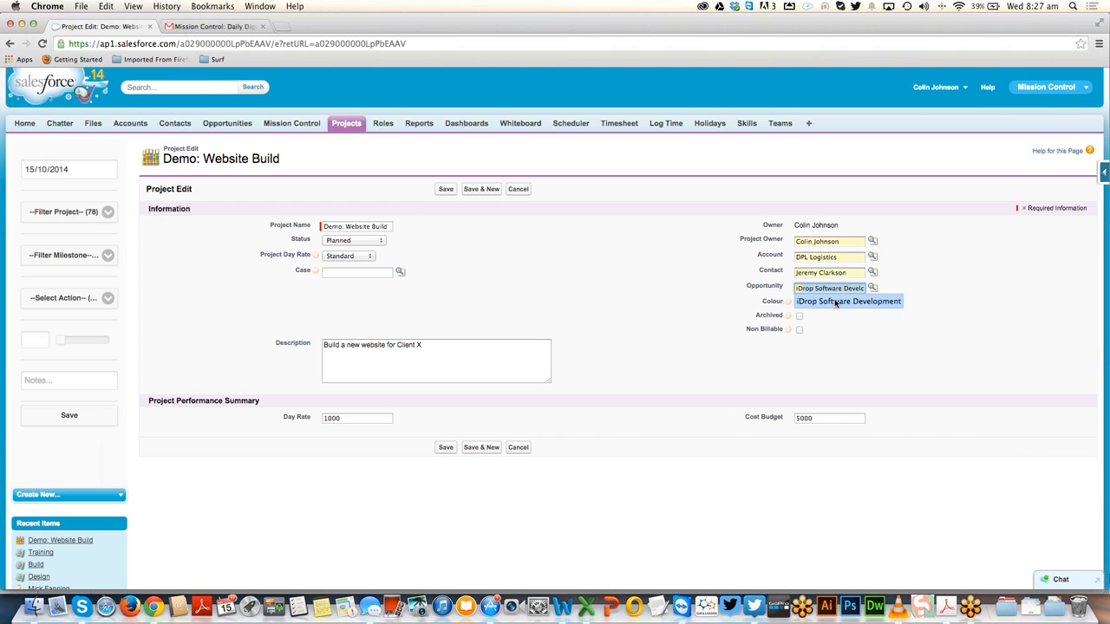
{"action": "left_click", "coordinate": [837, 302]}
{"action": "left_click", "coordinate": [872, 288]}
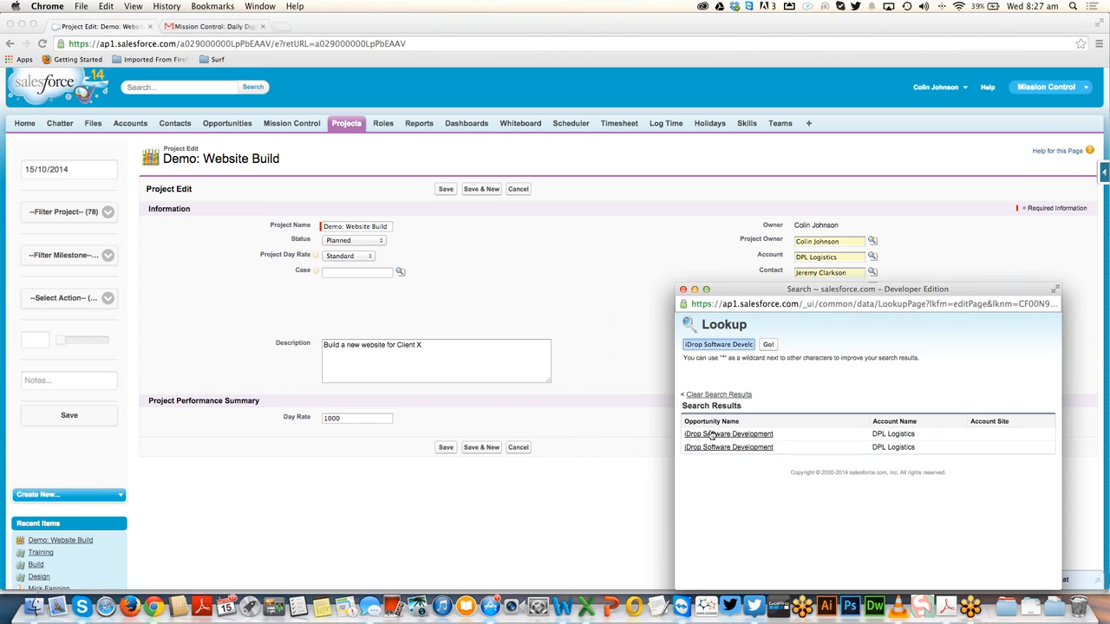
{"action": "left_click", "coordinate": [712, 433]}
- Set the project colour to Blue and save the project
{"action": "left_click", "coordinate": [805, 306]}
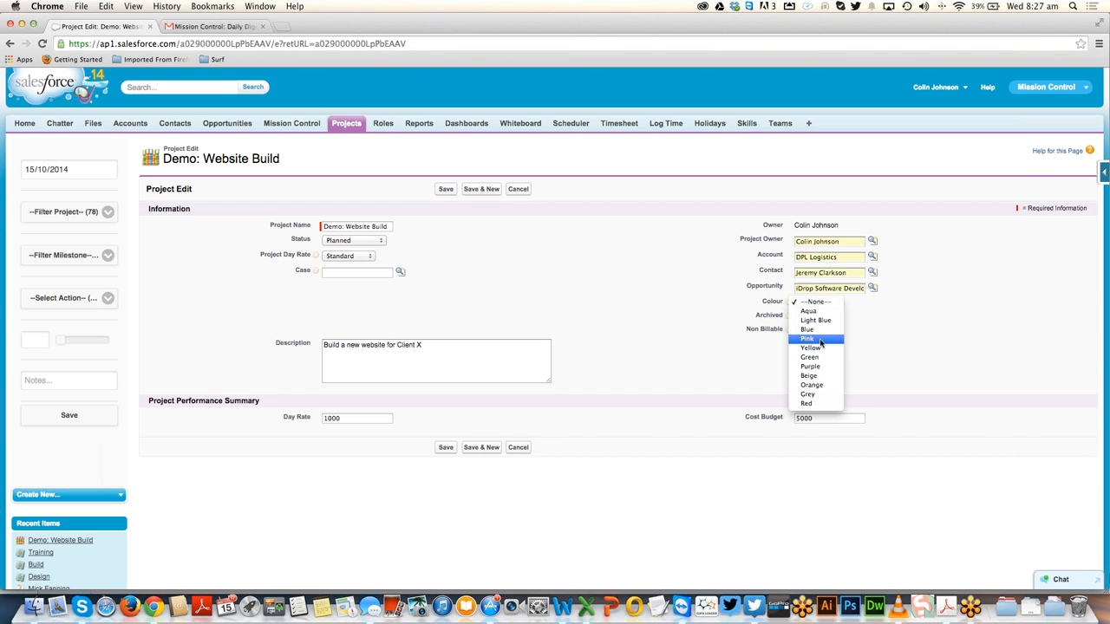
{"action": "left_click", "coordinate": [818, 329]}
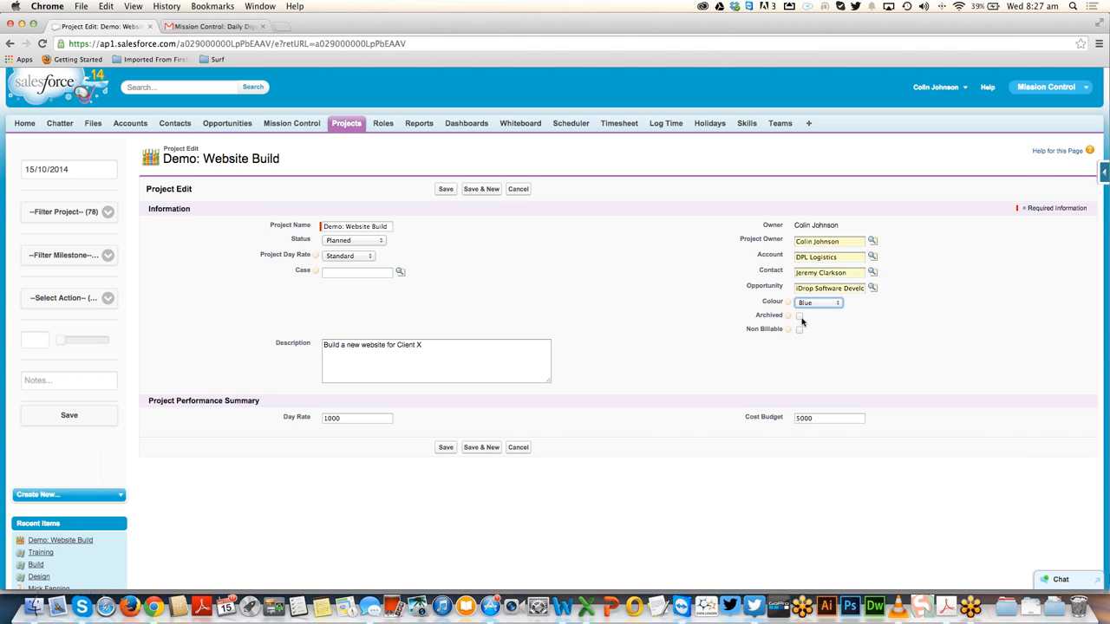
{"action": "mouse_move", "coordinate": [784, 319]}
{"action": "left_click", "coordinate": [446, 189]}
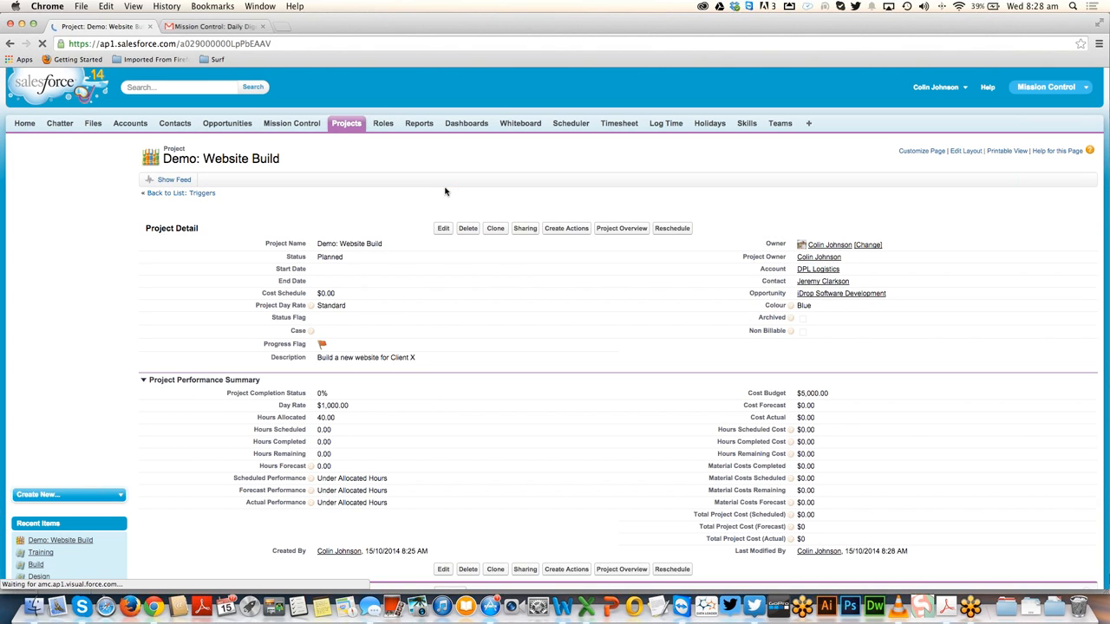
- Review the saved project's details, performance summary and related milestones
{"action": "scroll", "coordinate": [233, 312], "scroll_direction": "down", "scroll_amount": 2}
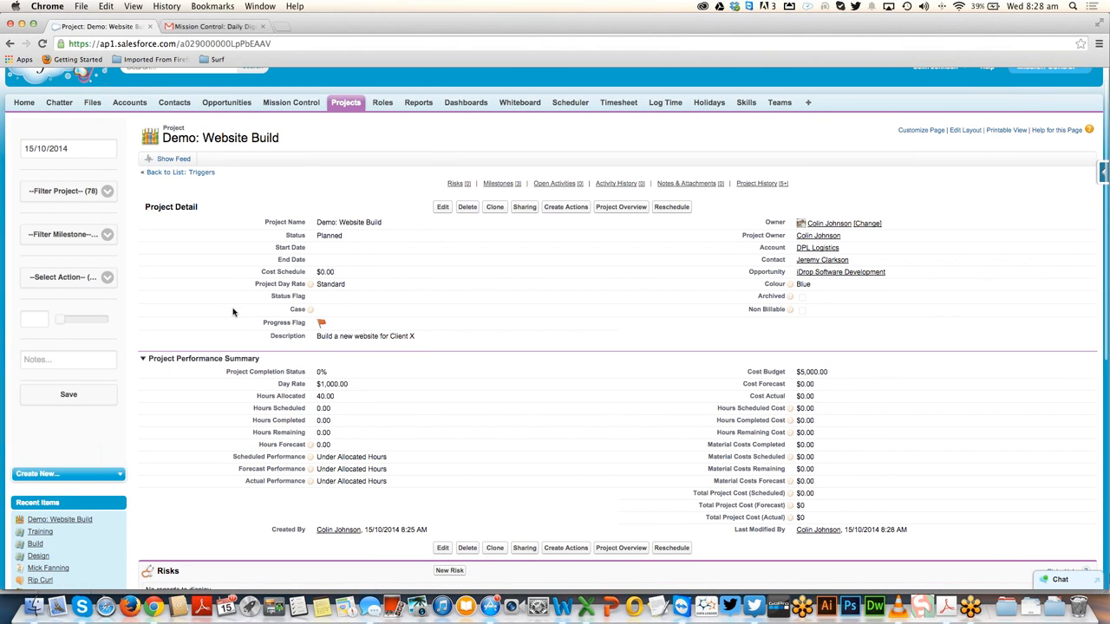
{"action": "scroll", "coordinate": [232, 313], "scroll_direction": "down", "scroll_amount": 5}
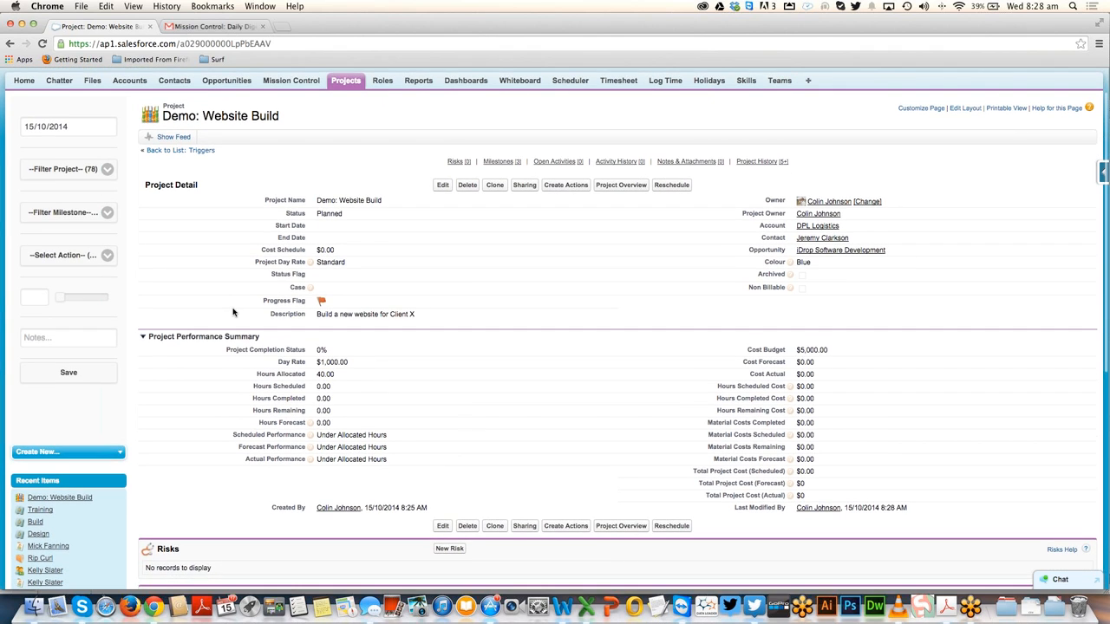
{"action": "scroll", "coordinate": [232, 312], "scroll_direction": "down", "scroll_amount": 3}
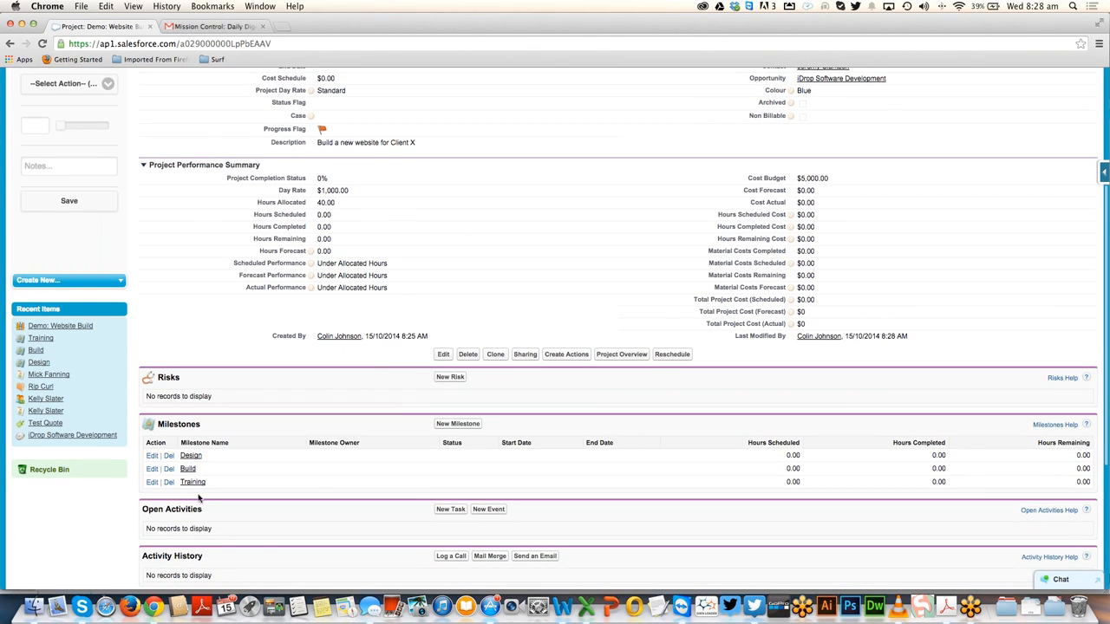
{"action": "scroll", "coordinate": [215, 442], "scroll_direction": "up", "scroll_amount": 8}
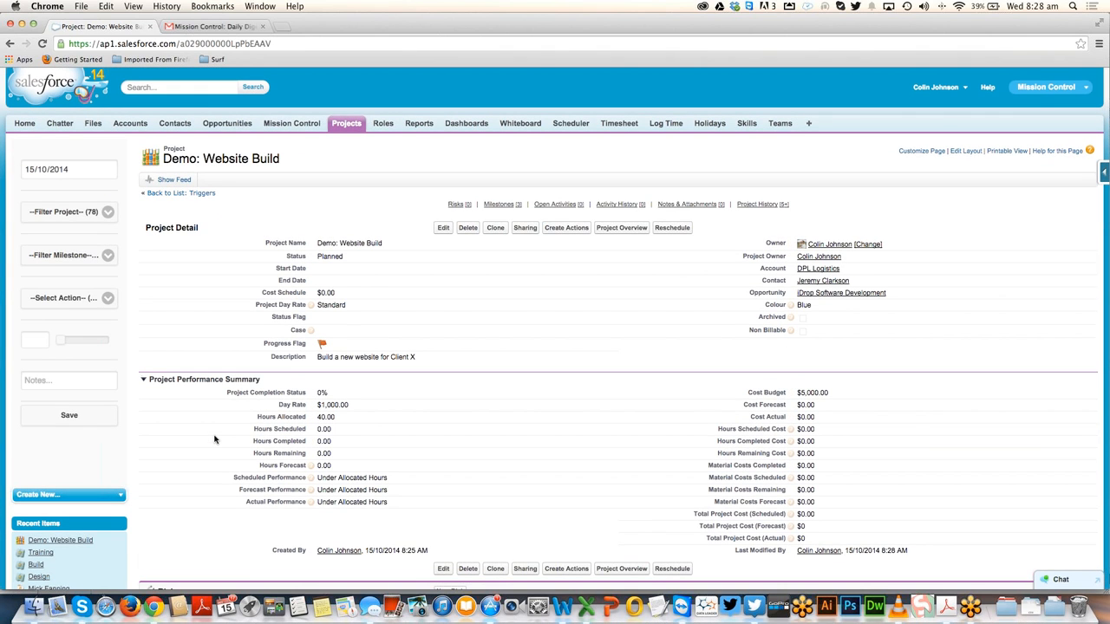
{"action": "scroll", "coordinate": [215, 440], "scroll_direction": "down", "scroll_amount": 4}
{"action": "scroll", "coordinate": [215, 440], "scroll_direction": "up", "scroll_amount": 4}
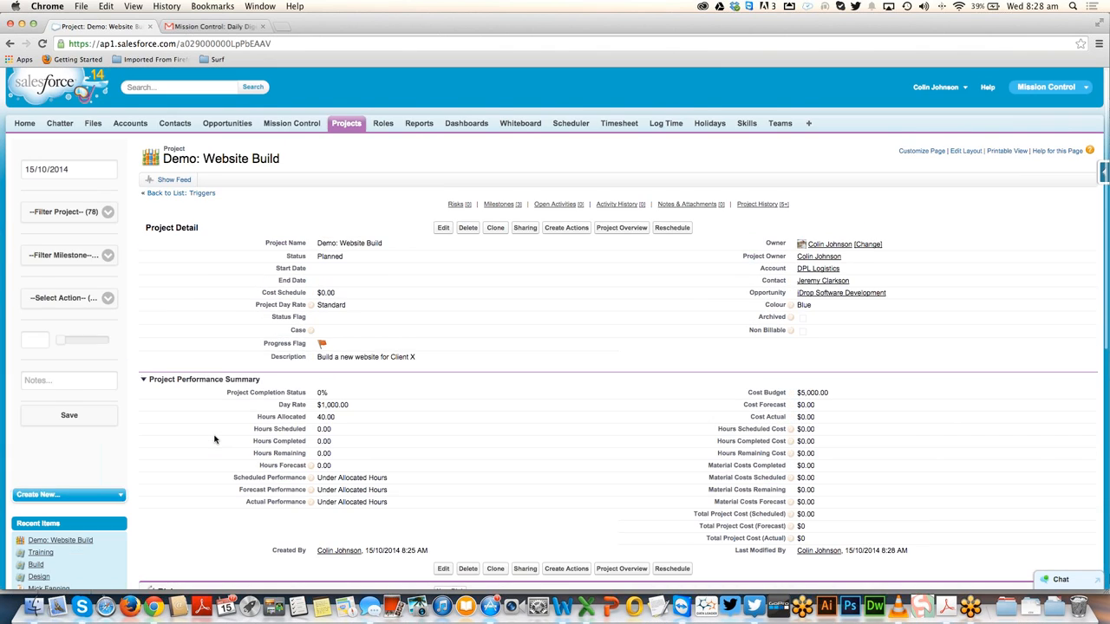
- Start creating actions for the project and add five more action rows
{"action": "left_click", "coordinate": [564, 228]}
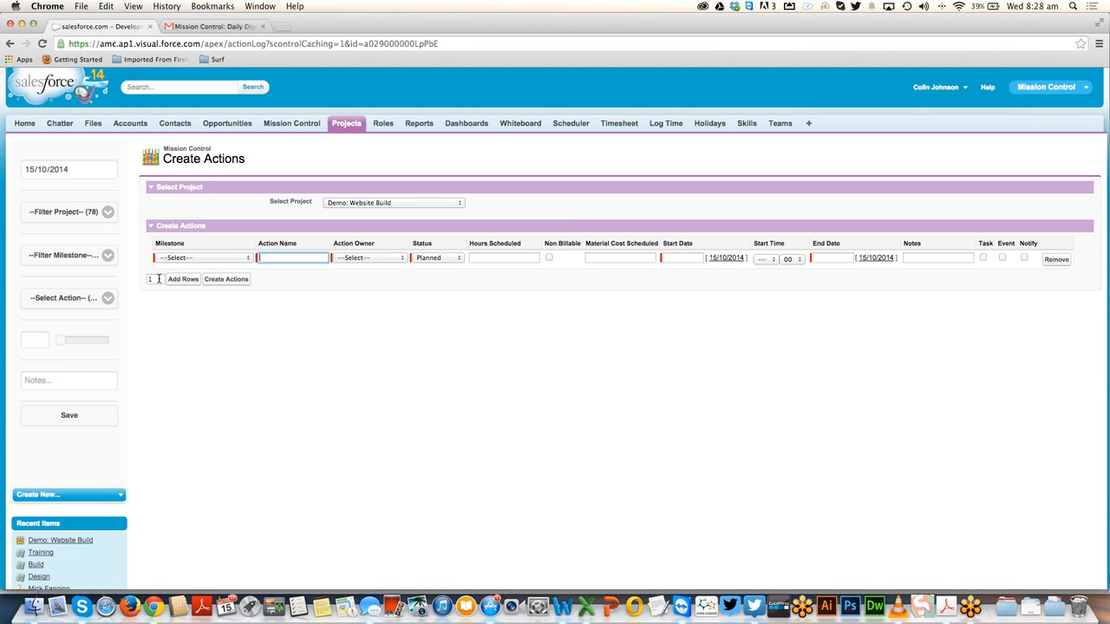
{"action": "left_click", "coordinate": [158, 278]}
{"action": "key", "text": "BackSpace"}
{"action": "type", "text": "5"}
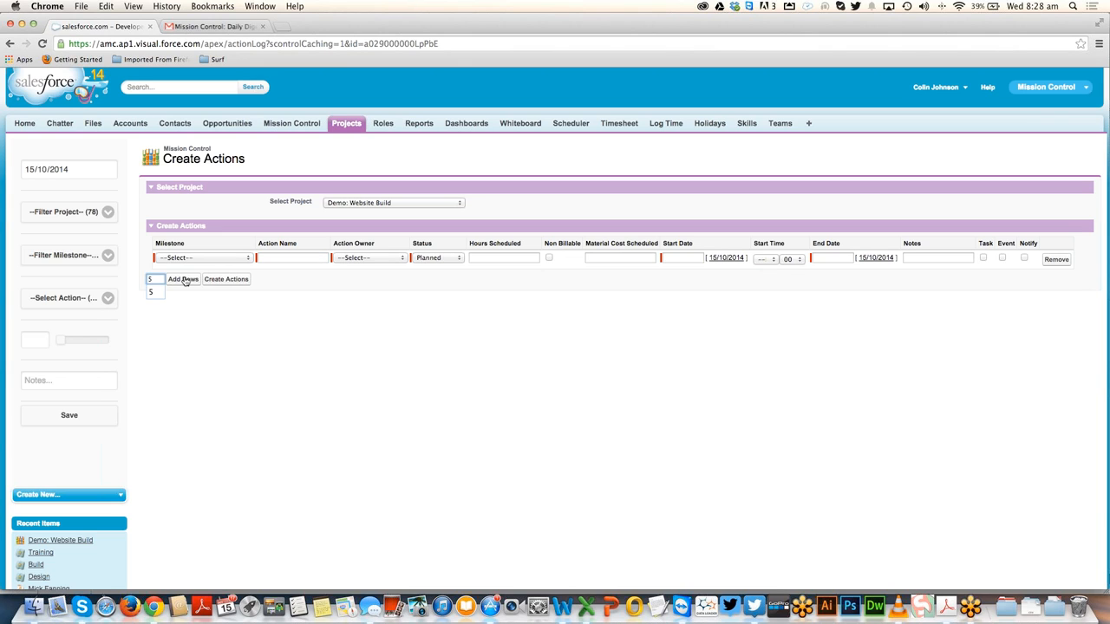
{"action": "left_click", "coordinate": [183, 279]}
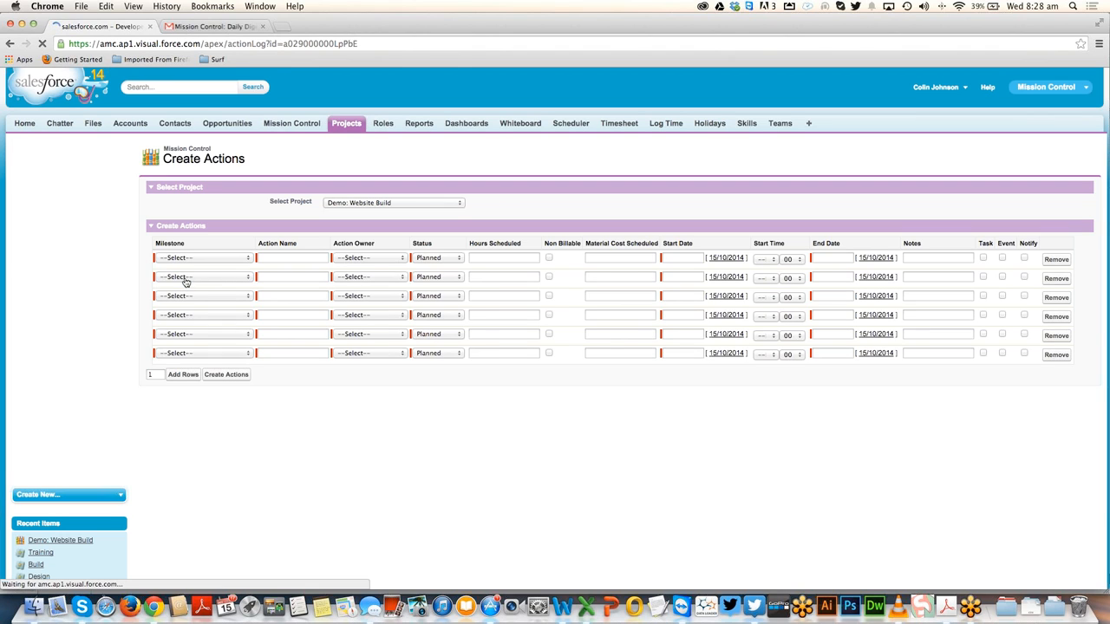
- Assign the first action to the Design milestone, name it "Design wireframes" and select its action owner
{"action": "left_click", "coordinate": [184, 260]}
{"action": "left_click", "coordinate": [185, 264]}
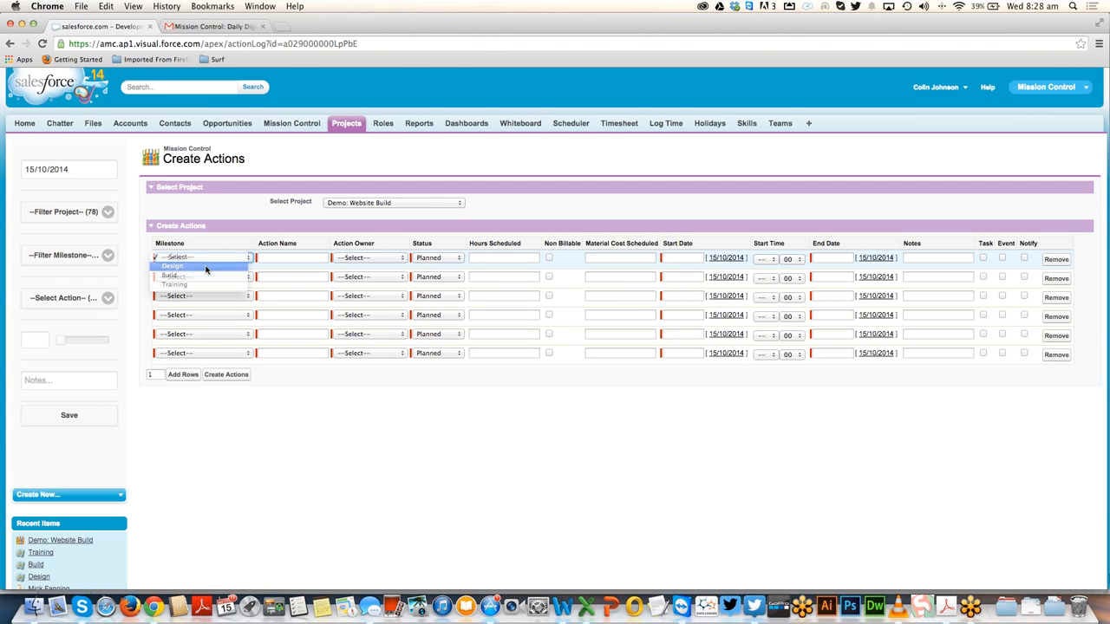
{"action": "left_click", "coordinate": [282, 257]}
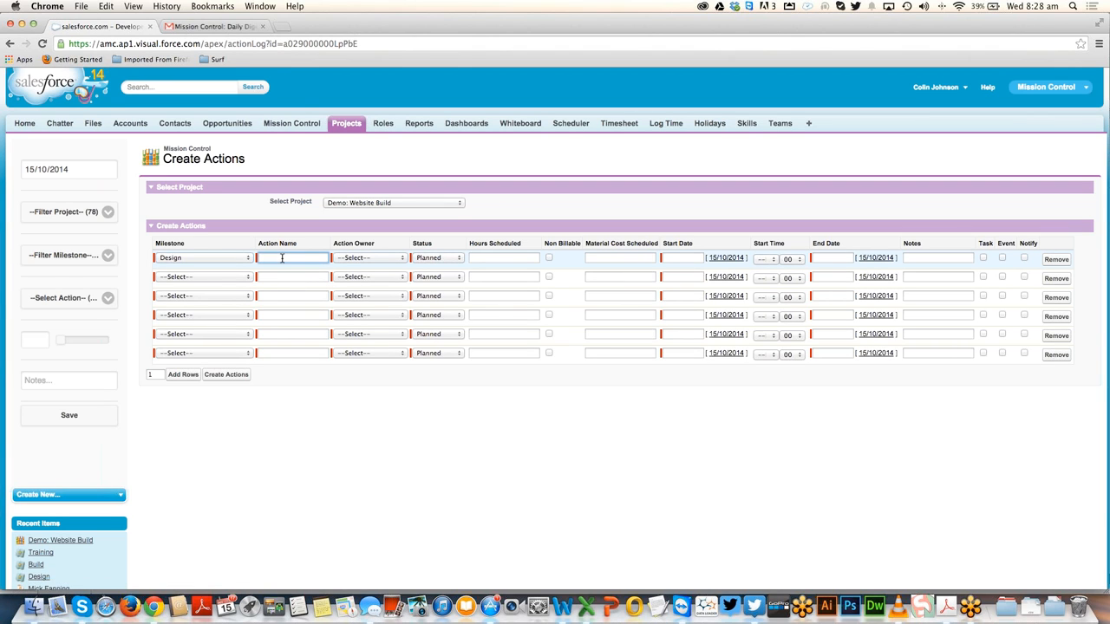
{"action": "type", "text": "Design"}
{"action": "key", "text": "Down"}
{"action": "key", "text": "Return"}
{"action": "key", "text": "Tab"}
{"action": "type", "text": "col"}
{"action": "key", "text": "Tab"}
{"action": "key", "text": "Tab"}
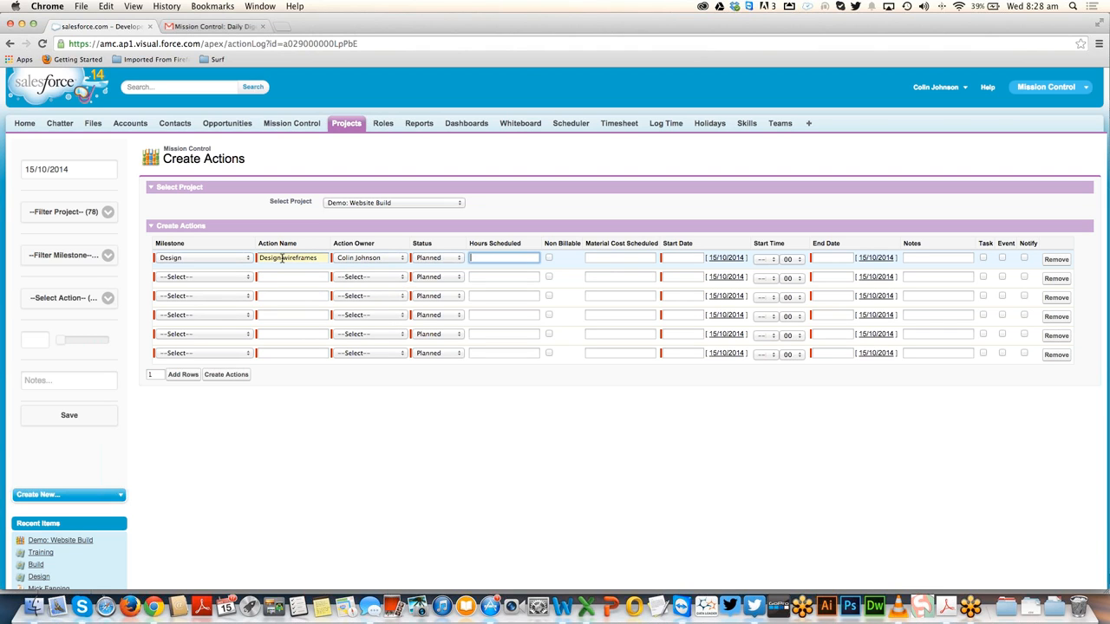
- Schedule 8 hours for the Design wireframes action, with start and end dates of 15/10/2014
{"action": "type", "text": "8"}
{"action": "key", "text": "Tab"}
{"action": "key", "text": "Tab"}
{"action": "key", "text": "Tab"}
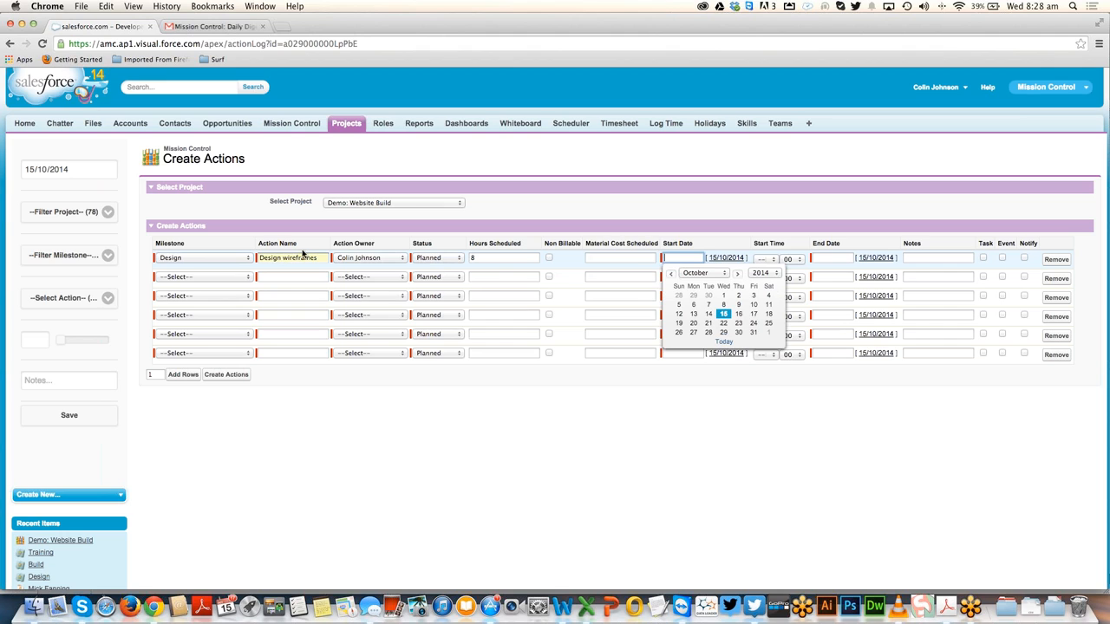
{"action": "left_click", "coordinate": [725, 314]}
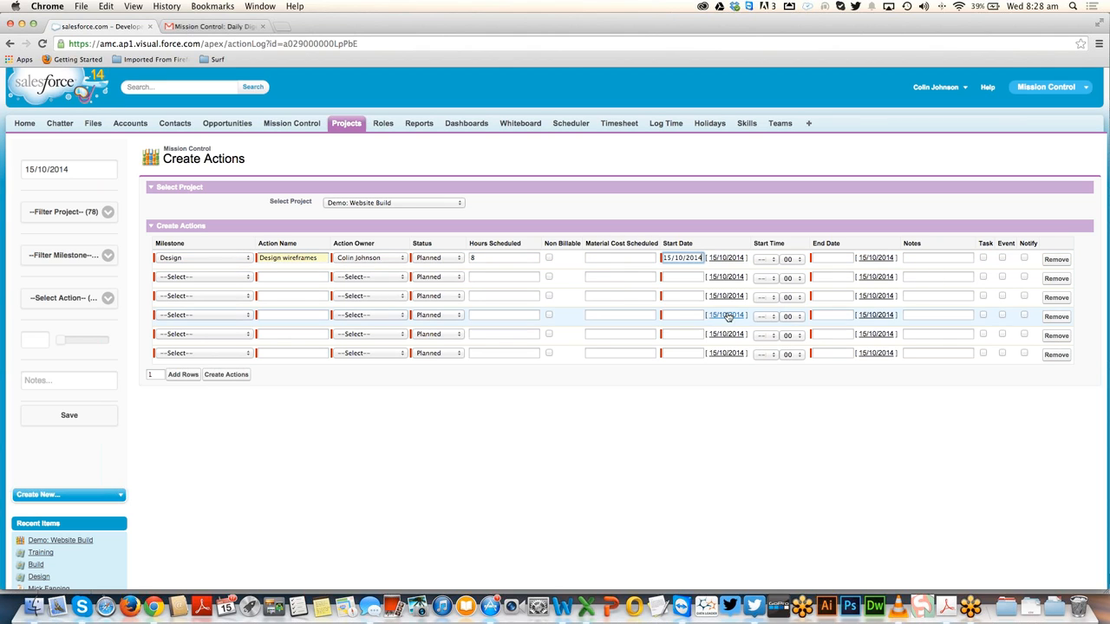
{"action": "left_click", "coordinate": [828, 257]}
{"action": "left_click", "coordinate": [872, 316]}
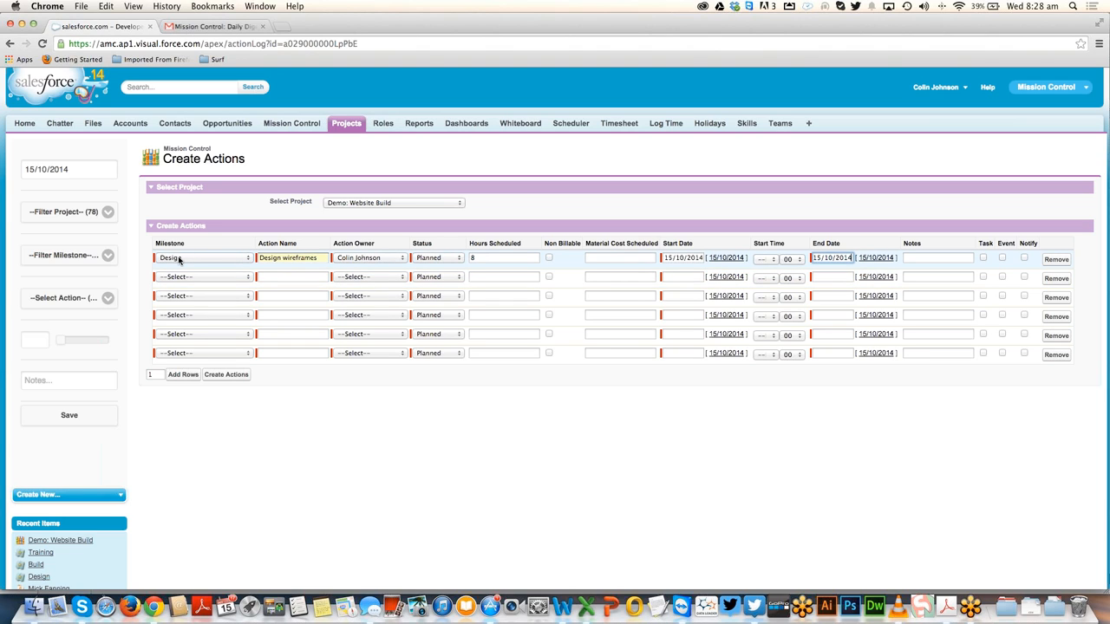
- Review the Design wireframes action's name, owner choices and scheduled hours, and try out its Notify option
{"action": "left_click", "coordinate": [271, 257]}
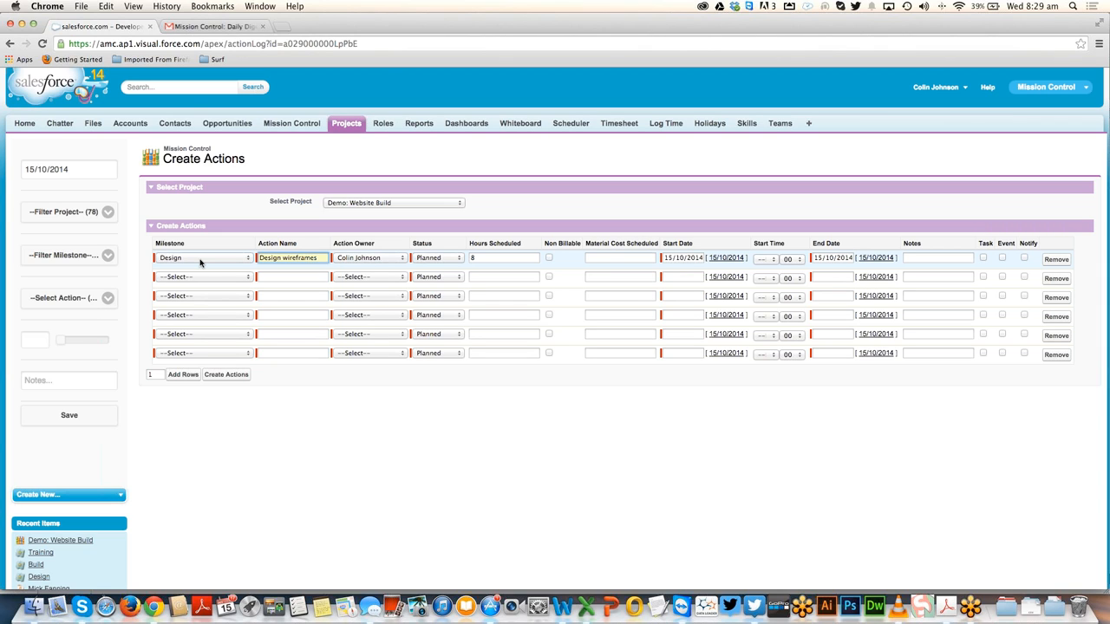
{"action": "left_click", "coordinate": [365, 260]}
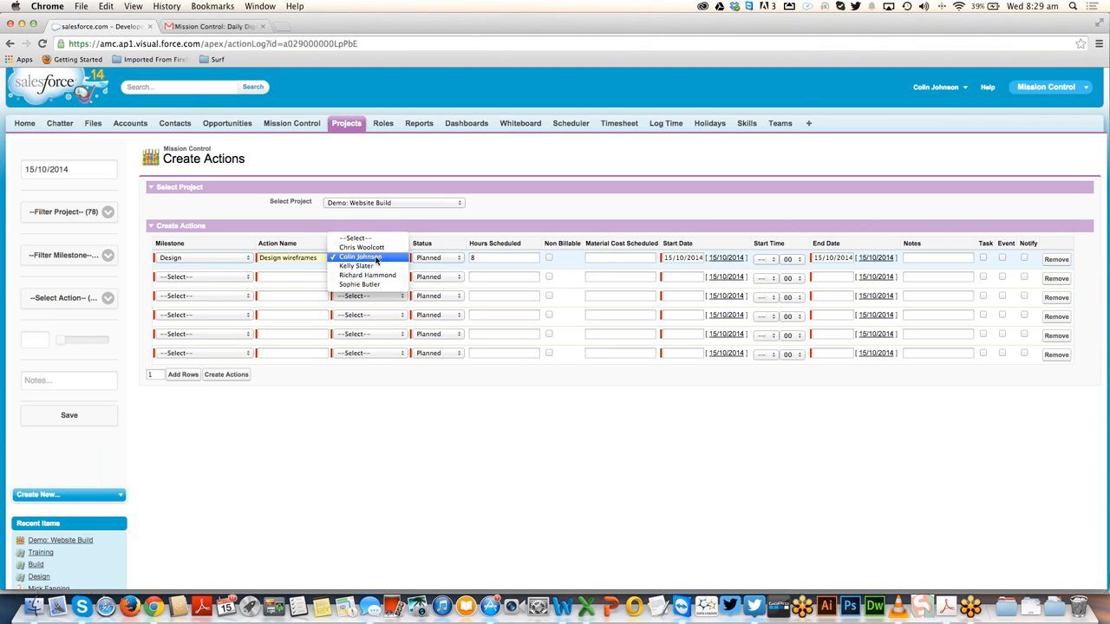
{"action": "left_click", "coordinate": [433, 237]}
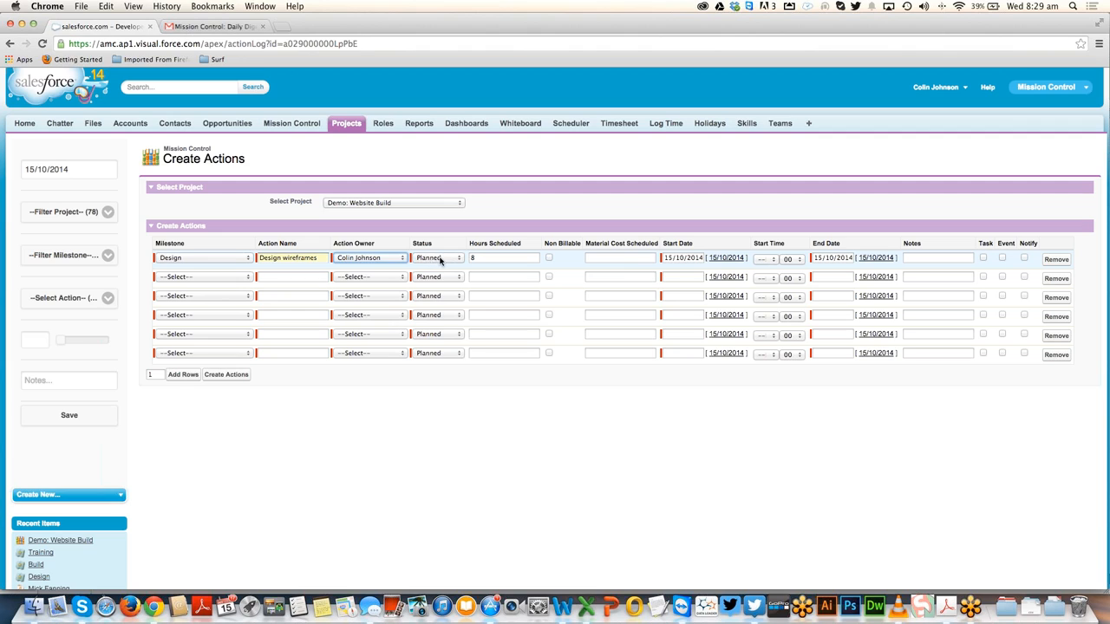
{"action": "left_click", "coordinate": [492, 257]}
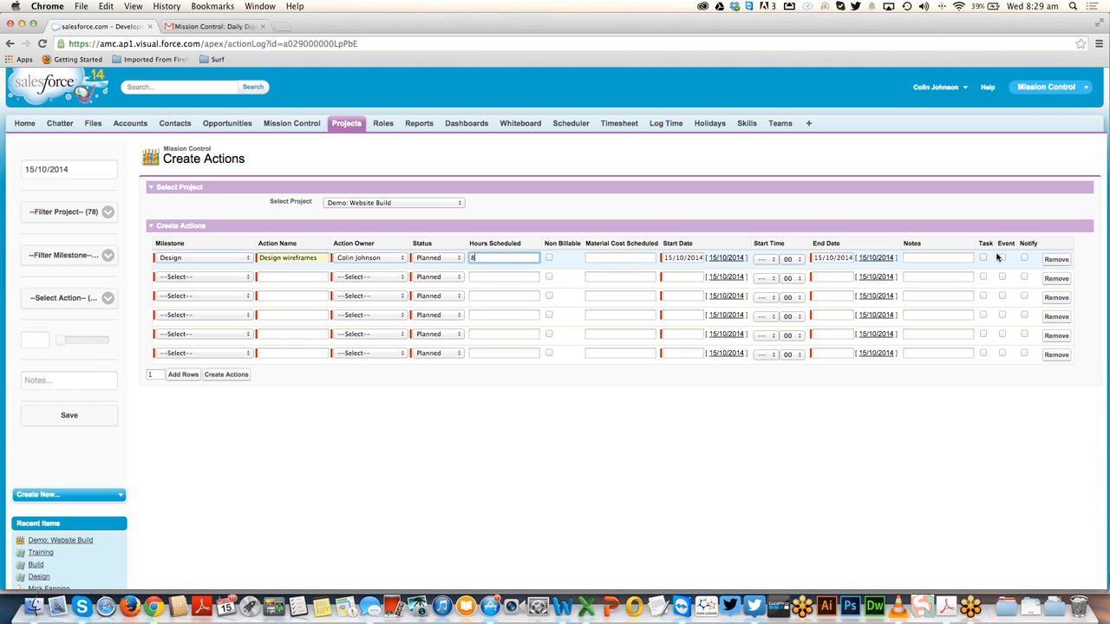
{"action": "left_click", "coordinate": [1024, 258]}
{"action": "left_click", "coordinate": [1024, 257]}
- Assign the second action to the Design milestone, name it "Design UI Concepts" and select its action owner
{"action": "left_click", "coordinate": [214, 276]}
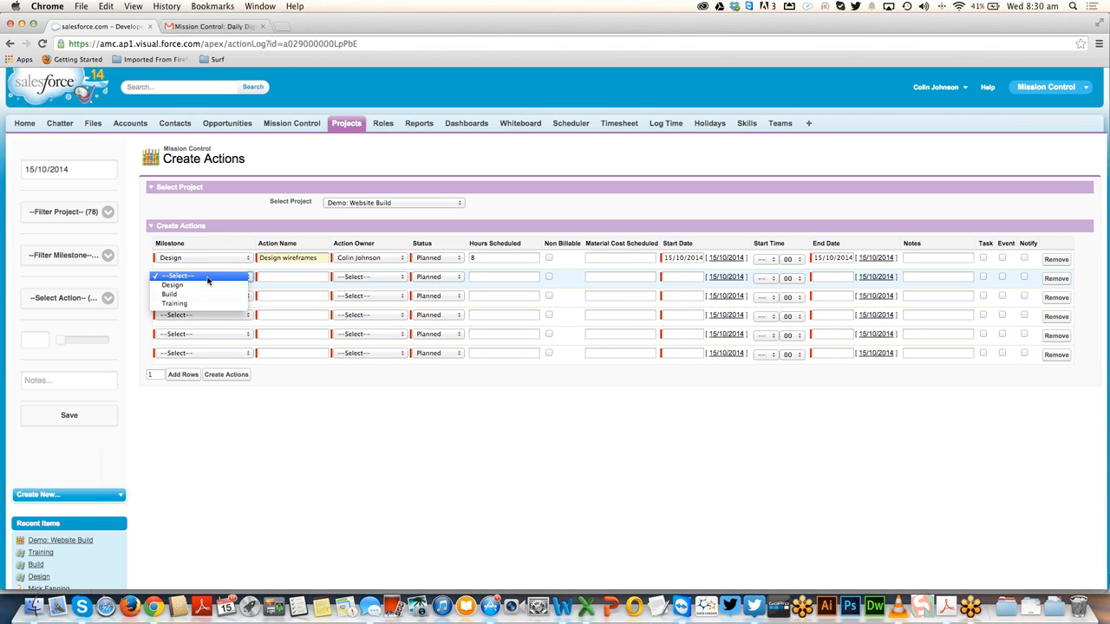
{"action": "left_click", "coordinate": [202, 287]}
{"action": "left_click", "coordinate": [291, 276]}
{"action": "type", "text": "Desing"}
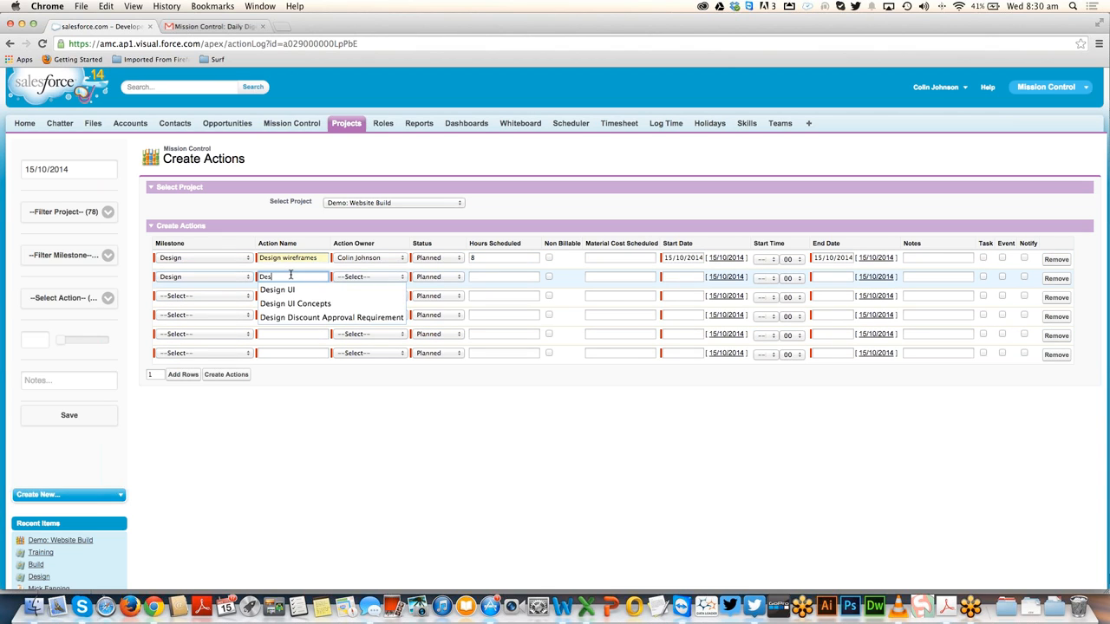
{"action": "key", "text": "BackSpace"}
{"action": "key", "text": "BackSpace"}
{"action": "key", "text": "Down"}
{"action": "key", "text": "Down"}
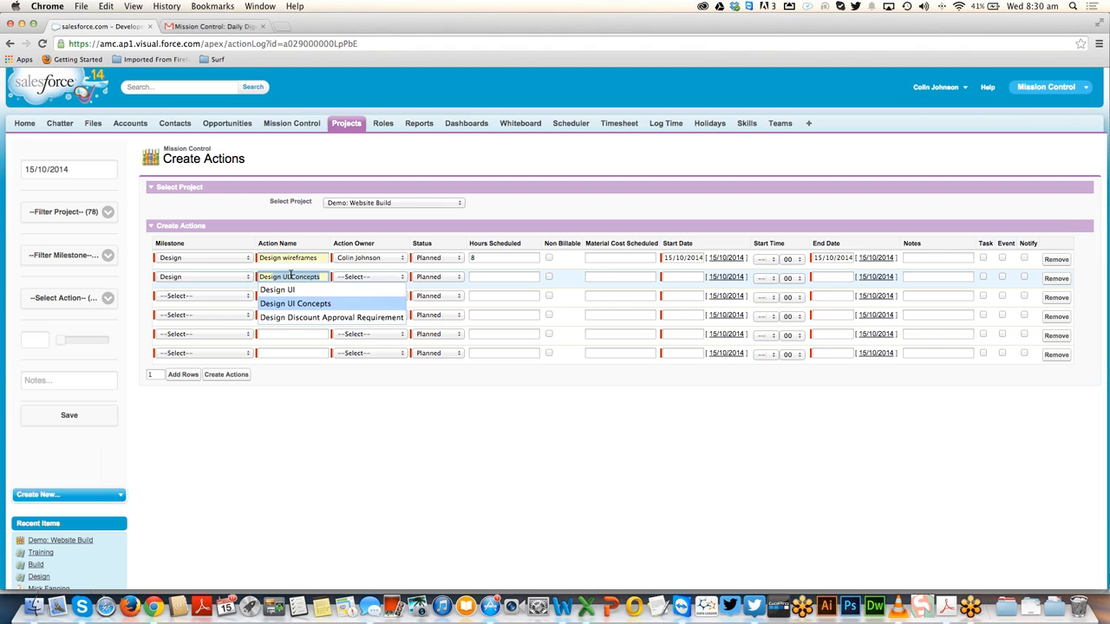
{"action": "key", "text": "Return"}
{"action": "key", "text": "Tab"}
{"action": "type", "text": "c"}
{"action": "key", "text": "Tab"}
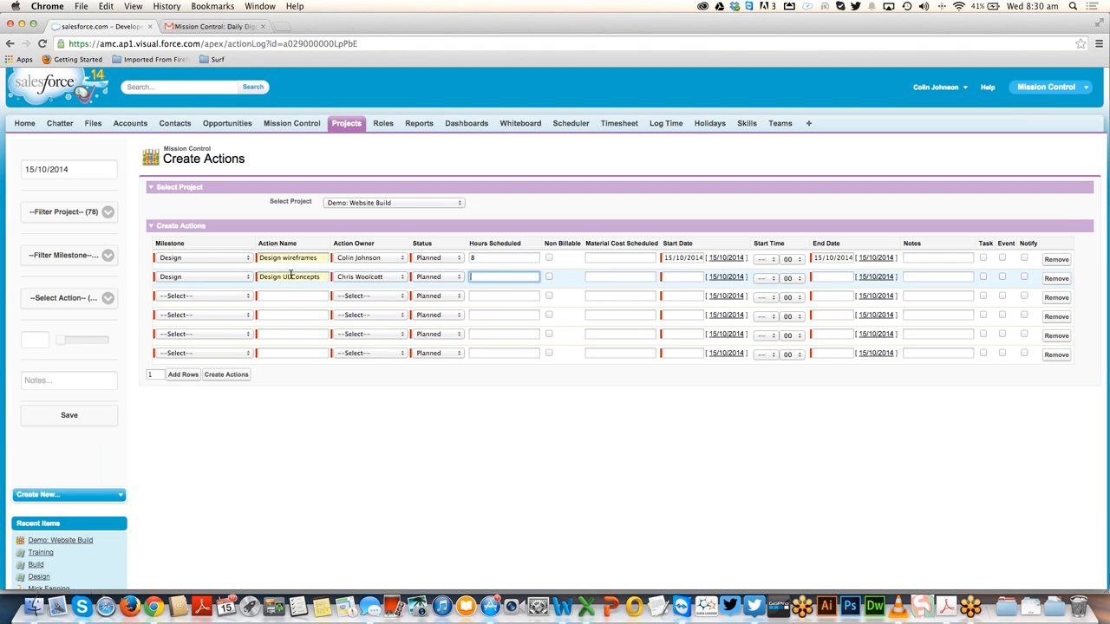
- Schedule 4 hours for the Design UI Concepts action, with start and end dates of 16/10/2014
{"action": "type", "text": "4"}
{"action": "key", "text": "Tab"}
{"action": "key", "text": "Tab"}
{"action": "key", "text": "Tab"}
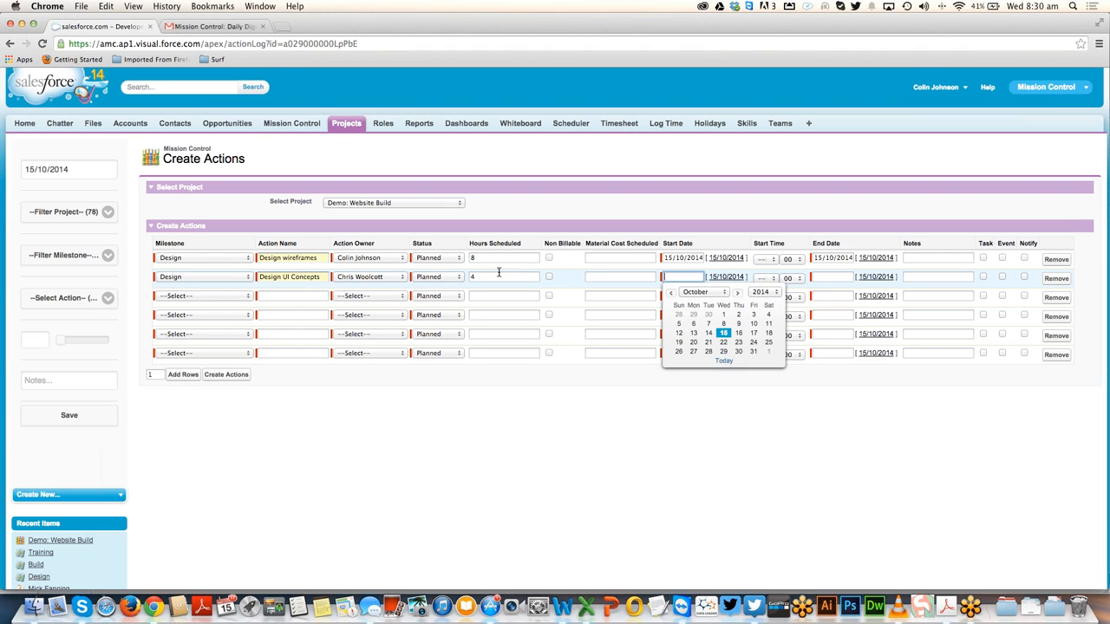
{"action": "left_click", "coordinate": [741, 336]}
{"action": "key", "text": "Tab"}
{"action": "key", "text": "Tab"}
{"action": "key", "text": "Tab"}
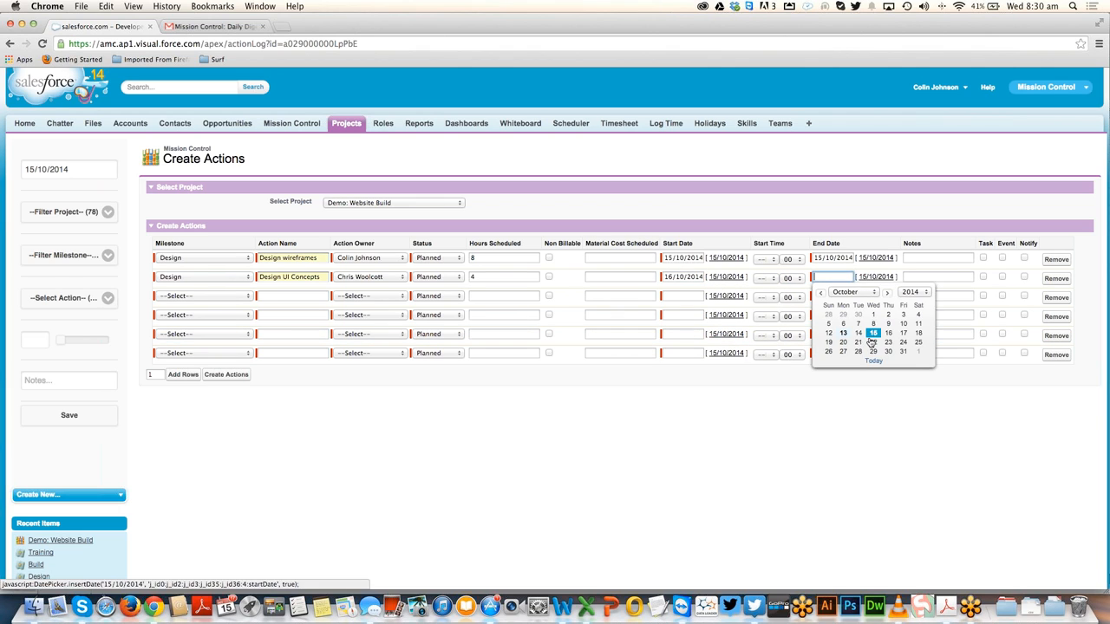
{"action": "left_click", "coordinate": [870, 338]}
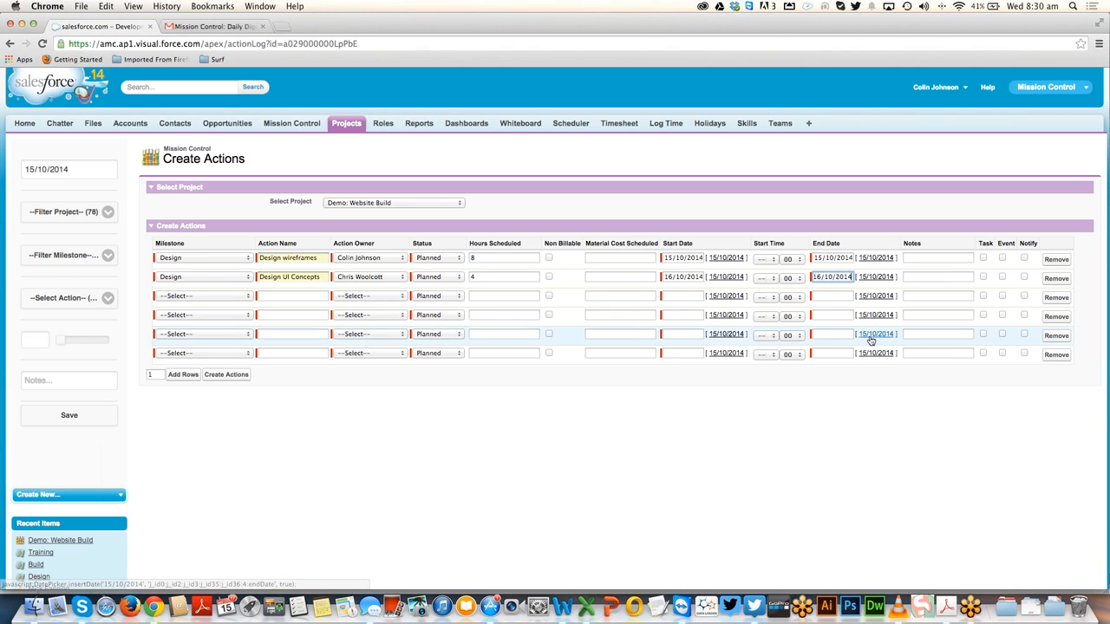
- Assign the third action to the Build milestone, name it "Build forms" and select its action owner
{"action": "left_click", "coordinate": [180, 297]}
{"action": "left_click", "coordinate": [173, 313]}
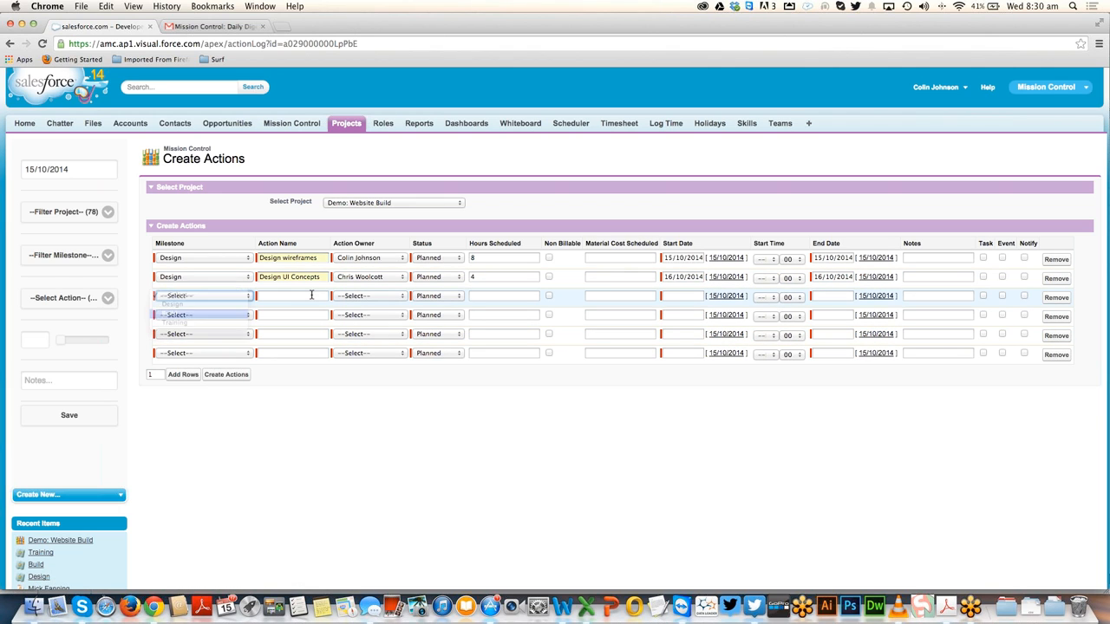
{"action": "left_click", "coordinate": [314, 295]}
{"action": "type", "text": "Build"}
{"action": "key", "text": "Down"}
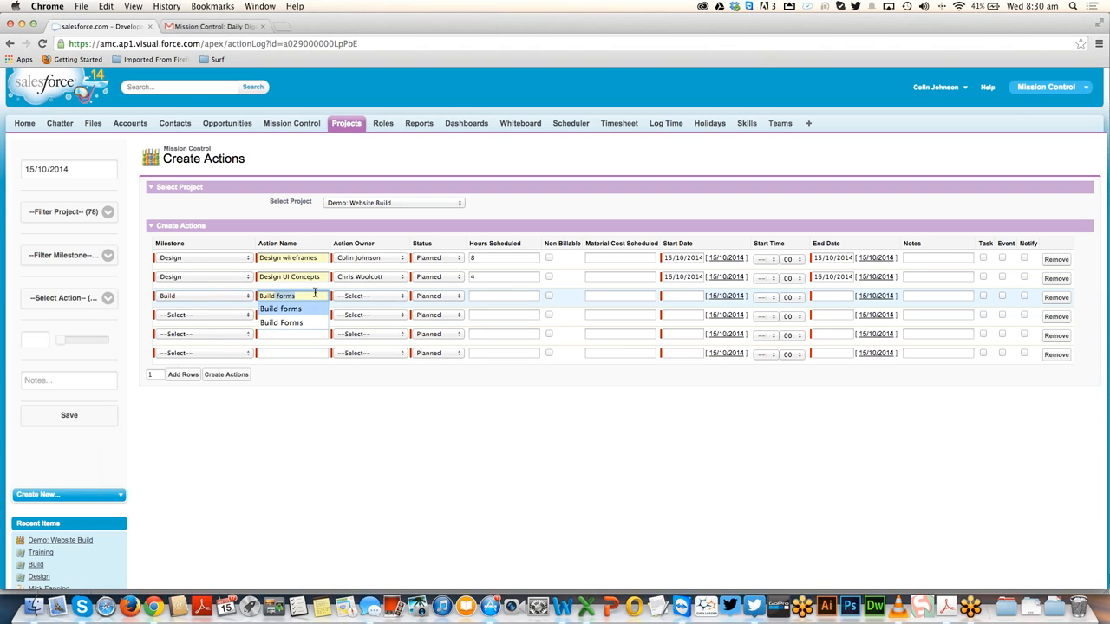
{"action": "key", "text": "Return"}
{"action": "key", "text": "Tab"}
{"action": "key", "text": "Tab"}
{"action": "key", "text": "Tab"}
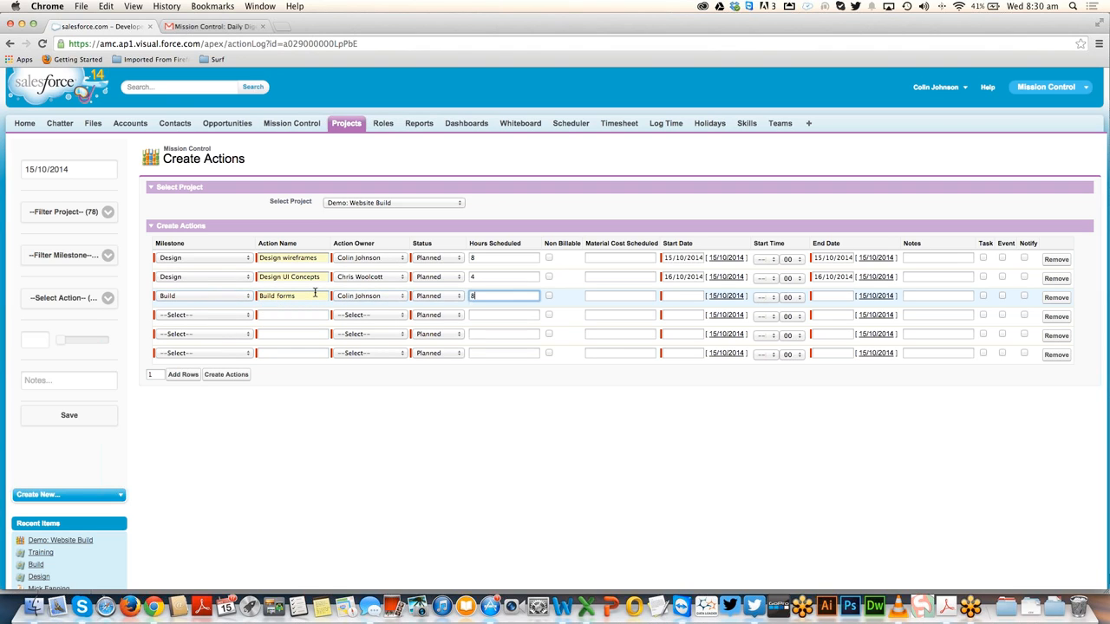
- Schedule 8 hours for the Build forms action, with start and end dates of 17/10/2014
{"action": "type", "text": "8"}
{"action": "key", "text": "Tab"}
{"action": "key", "text": "Tab"}
{"action": "key", "text": "Tab"}
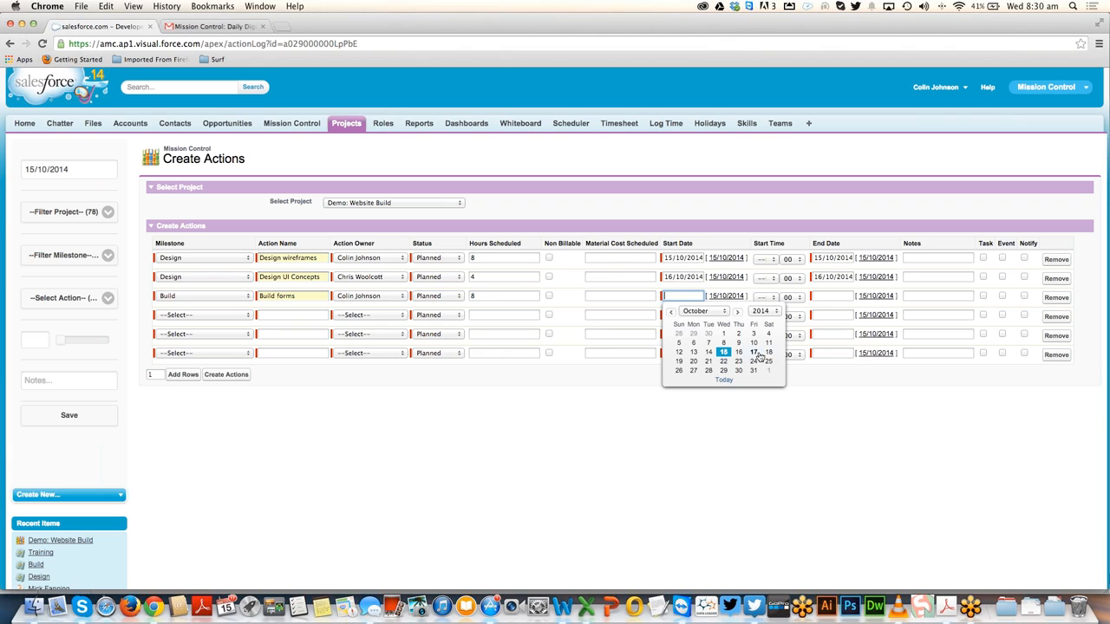
{"action": "left_click", "coordinate": [753, 352]}
{"action": "key", "text": "Tab"}
{"action": "key", "text": "Tab"}
{"action": "key", "text": "Tab"}
{"action": "key", "text": "Tab"}
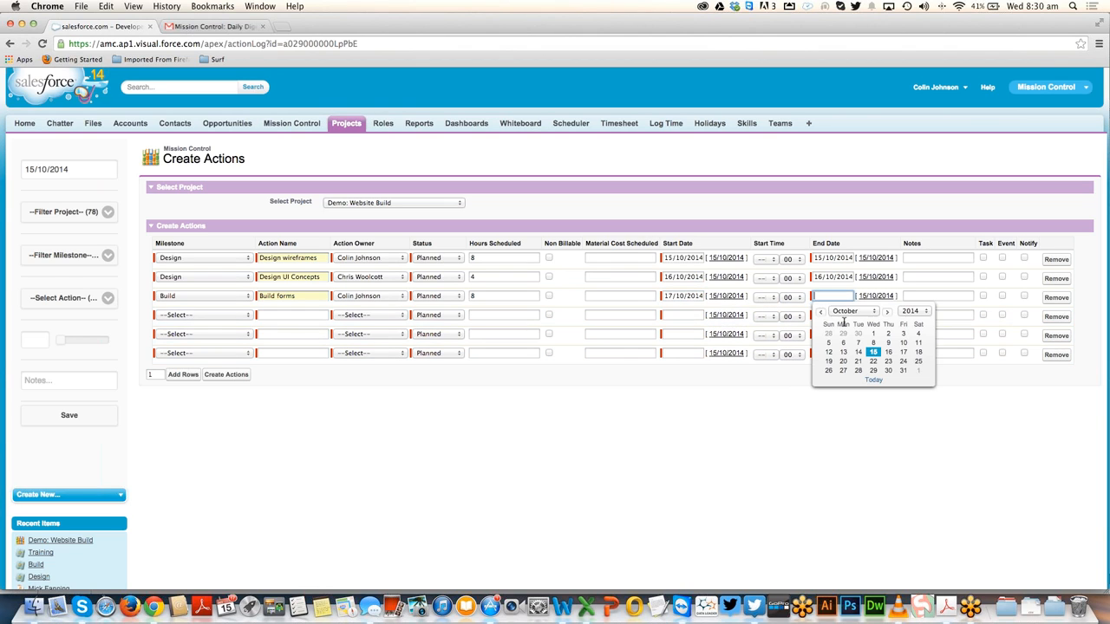
{"action": "left_click", "coordinate": [902, 352]}
- Assign the fourth action to the Build milestone, name it "Build code" and select its action owner
{"action": "left_click", "coordinate": [210, 318]}
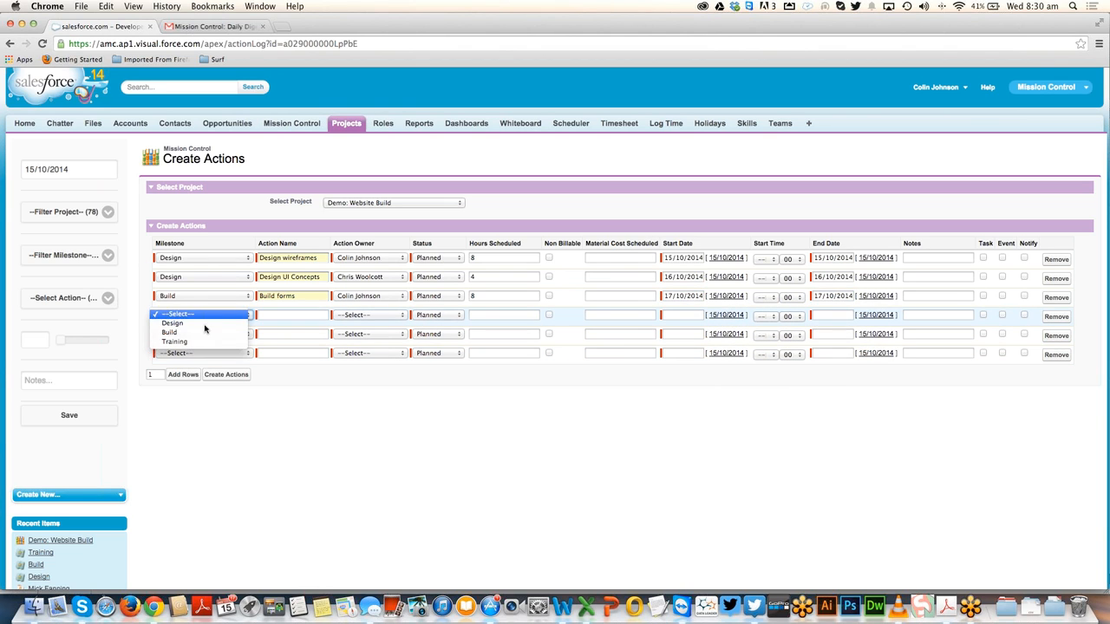
{"action": "left_click", "coordinate": [202, 333]}
{"action": "left_click", "coordinate": [272, 314]}
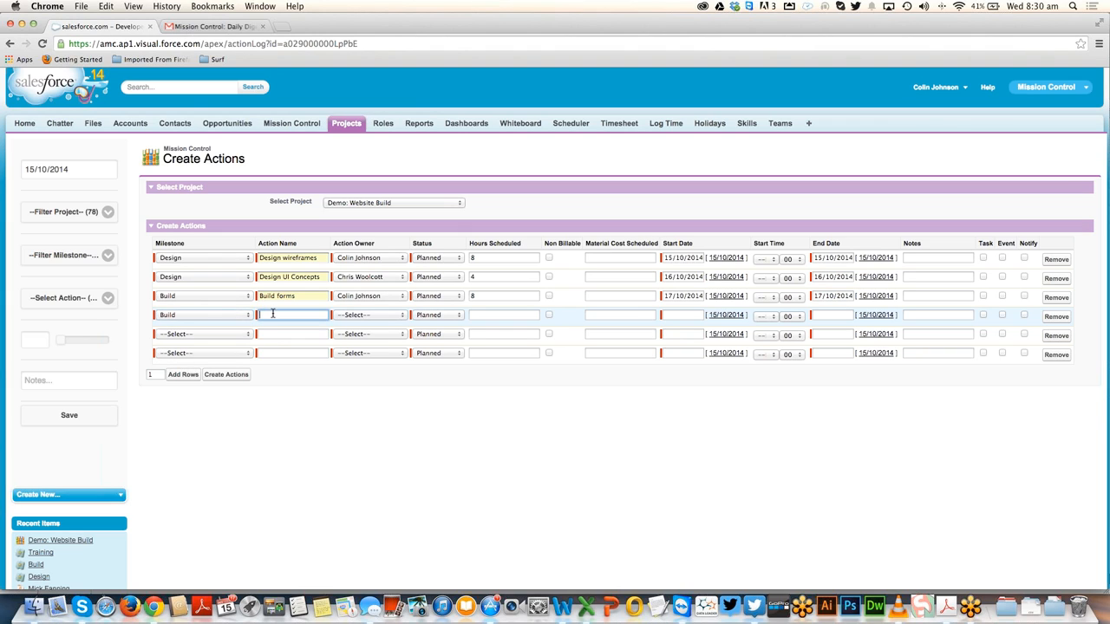
{"action": "type", "text": "Build code"}
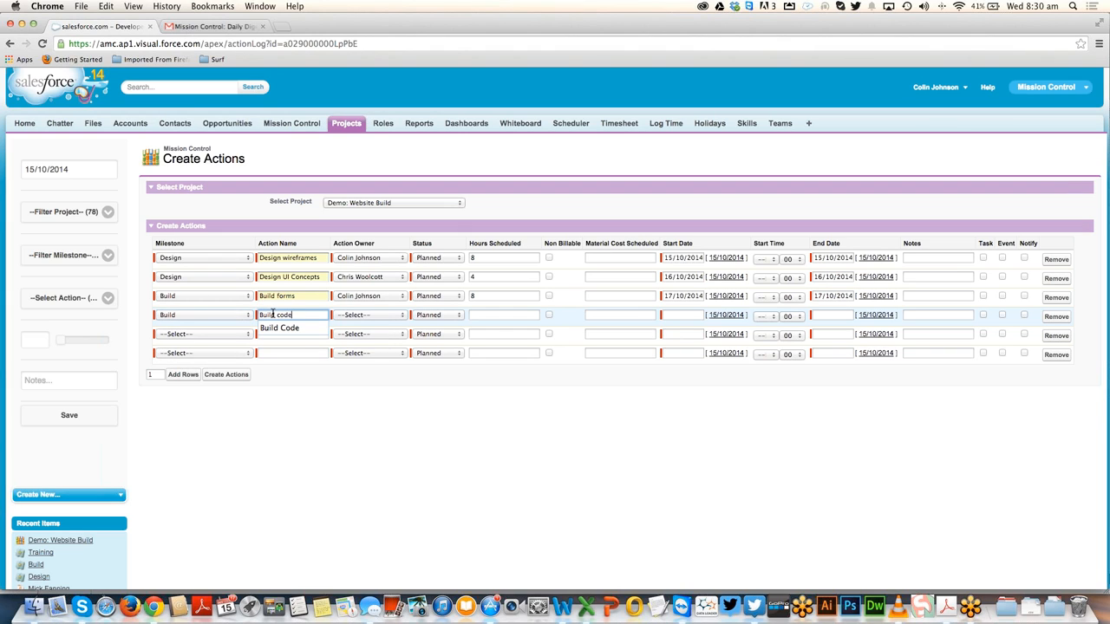
{"action": "key", "text": "Tab"}
{"action": "key", "text": "c"}
{"action": "key", "text": "Tab"}
{"action": "key", "text": "Tab"}
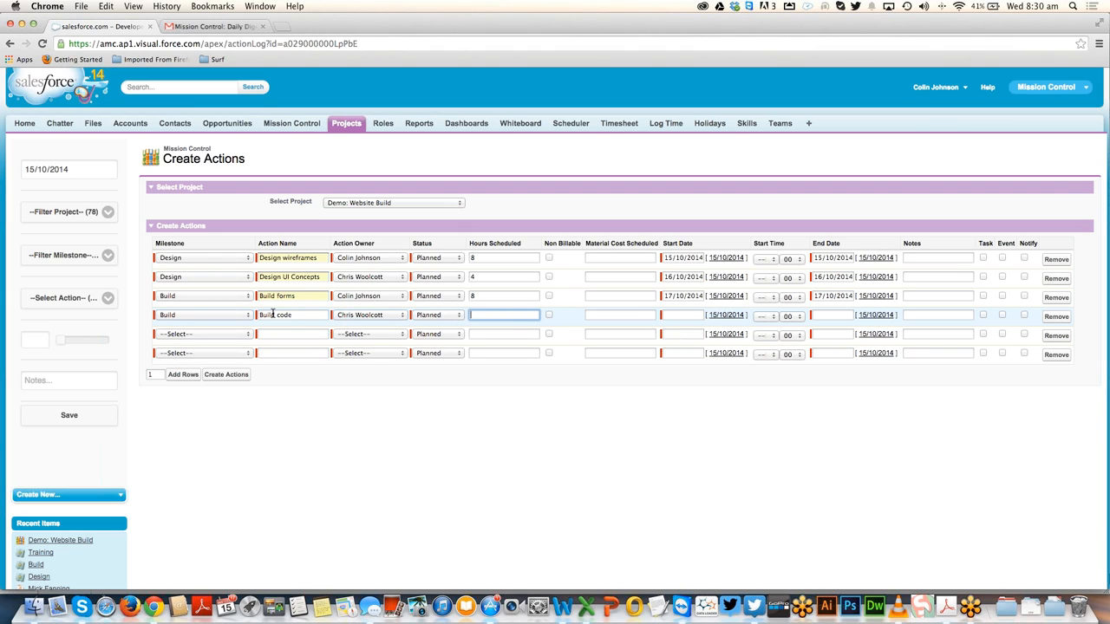
- Schedule 4 hours for the Build code action, with start and end dates of 20/10/2014
{"action": "type", "text": "4"}
{"action": "key", "text": "Tab"}
{"action": "key", "text": "Tab"}
{"action": "key", "text": "Tab"}
{"action": "key", "text": "Tab"}
{"action": "key", "text": "shift+Tab"}
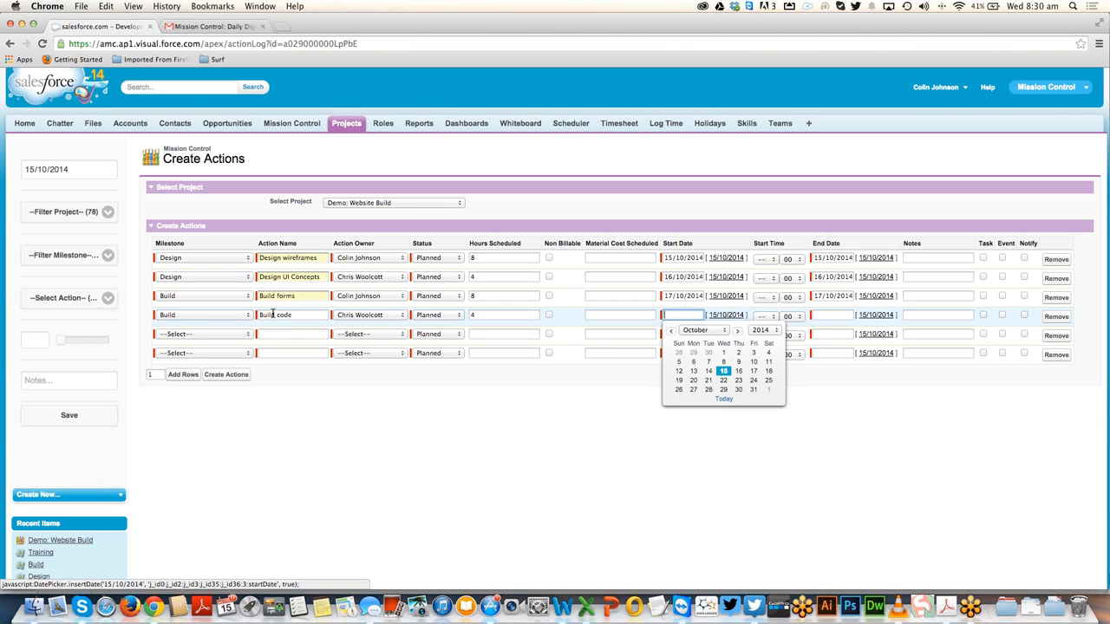
{"action": "left_click", "coordinate": [693, 379]}
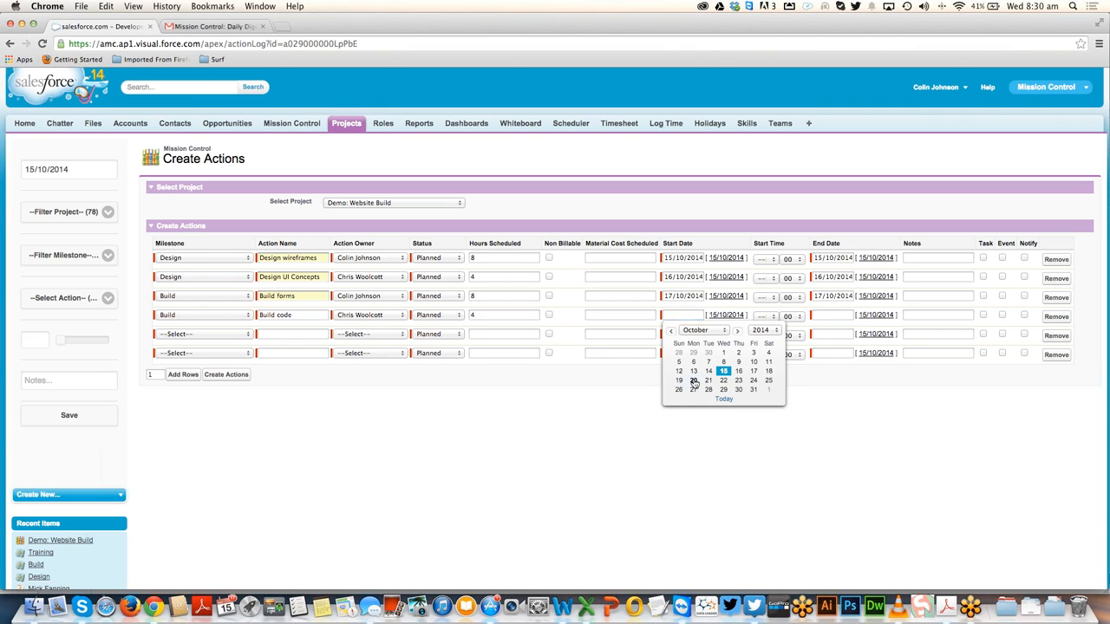
{"action": "left_click", "coordinate": [844, 314]}
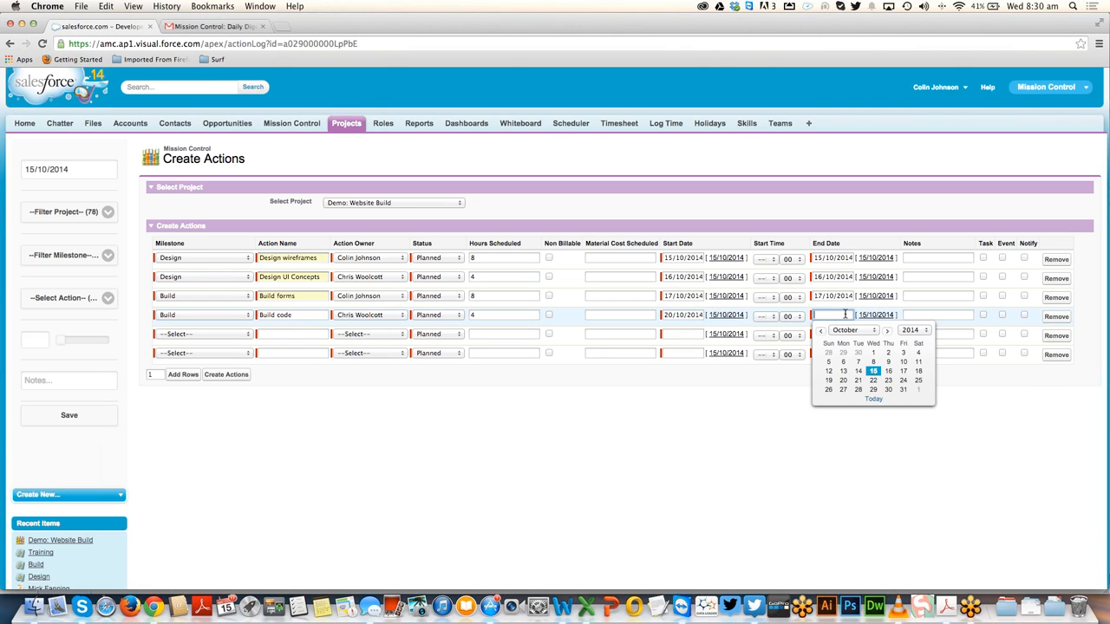
{"action": "left_click", "coordinate": [843, 379]}
- Assign the fifth action to the Training milestone, name it "Develop Training Materials" and select its action owner
{"action": "left_click", "coordinate": [224, 334]}
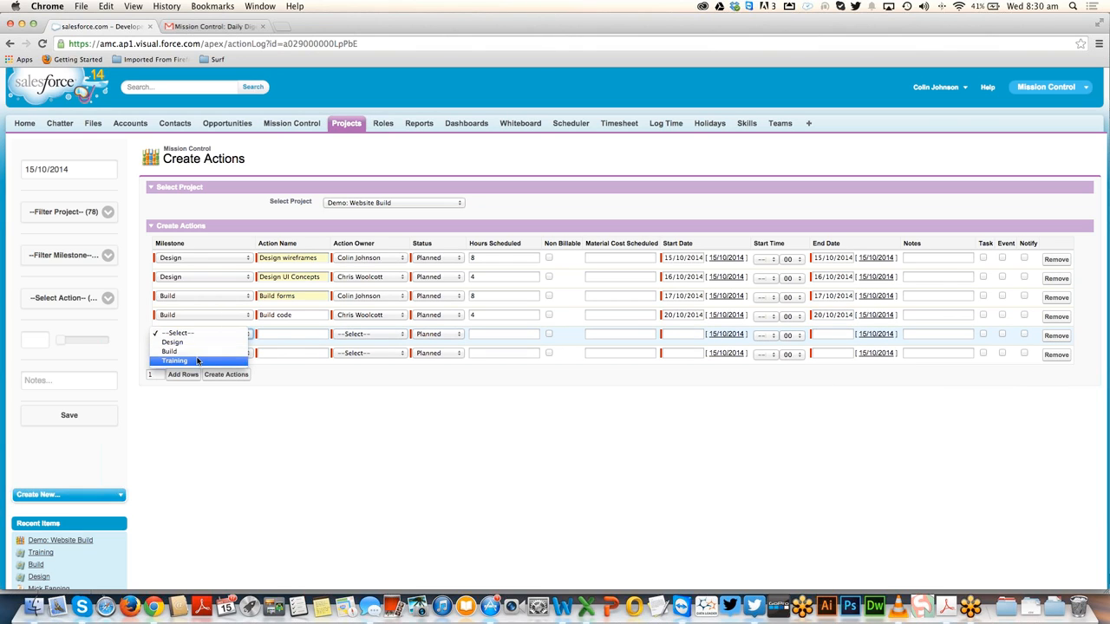
{"action": "left_click", "coordinate": [200, 361]}
{"action": "left_click", "coordinate": [287, 334]}
{"action": "type", "text": "Dev"}
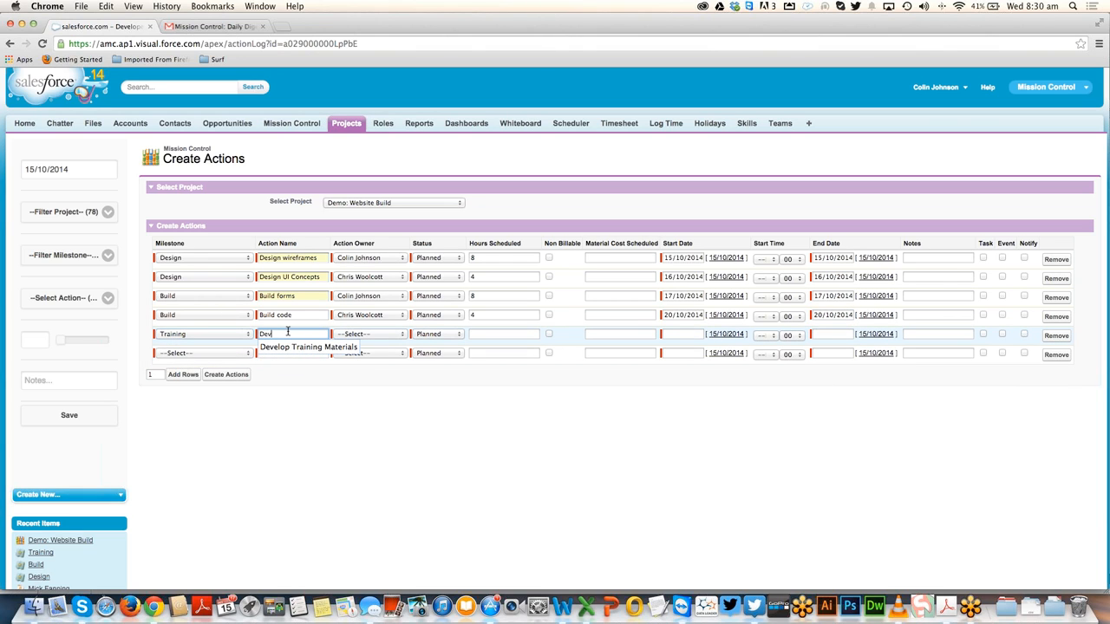
{"action": "key", "text": "Down"}
{"action": "key", "text": "Tab"}
{"action": "key", "text": "c"}
{"action": "key", "text": "Tab"}
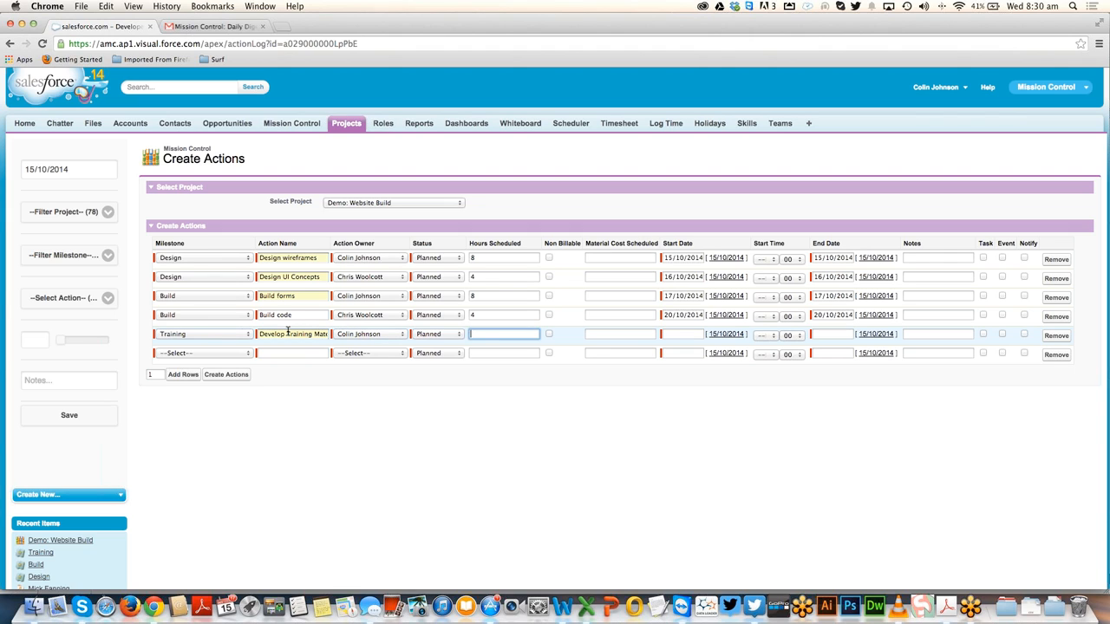
- Schedule 8 hours for the Develop Training Materials action, with start and end dates of 20/10/2014
{"action": "type", "text": "8"}
{"action": "key", "text": "Tab"}
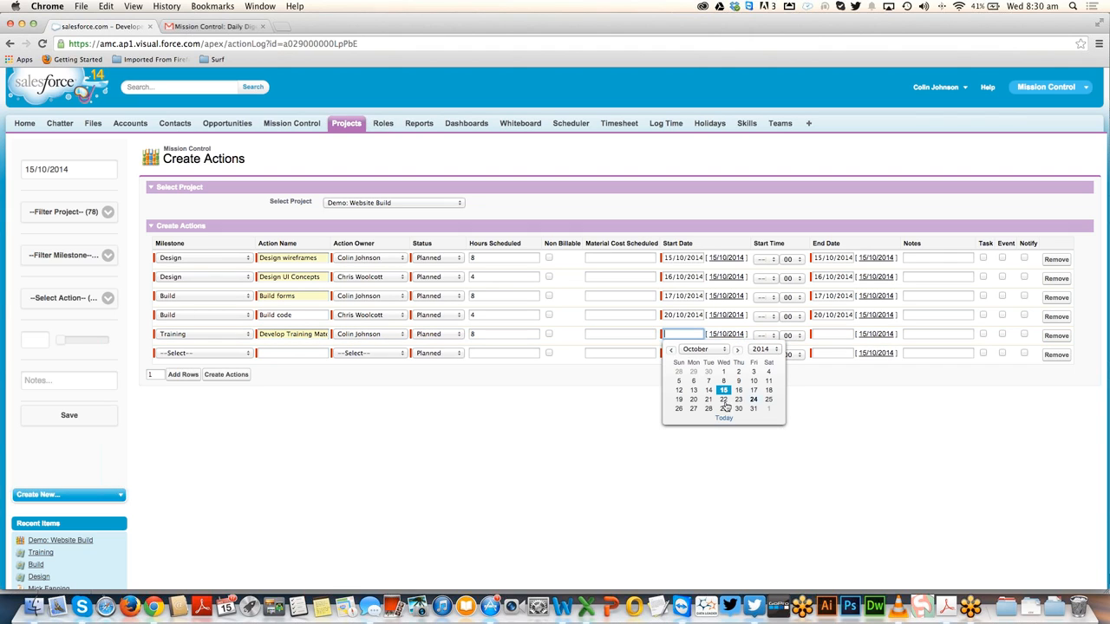
{"action": "left_click", "coordinate": [679, 399]}
{"action": "left_click", "coordinate": [841, 329]}
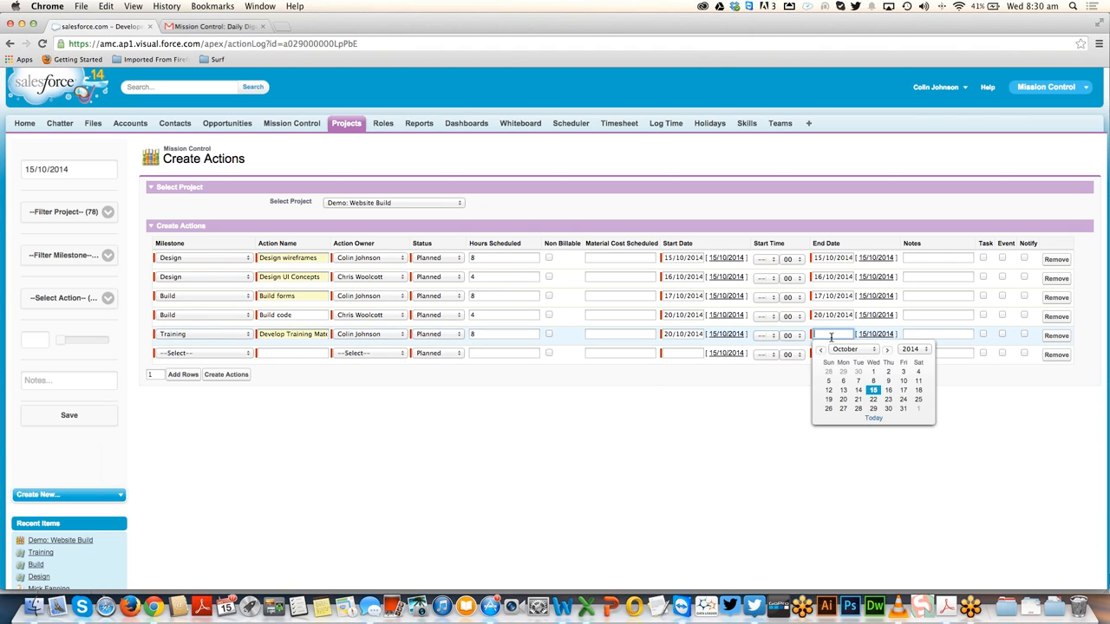
{"action": "left_click", "coordinate": [839, 401]}
- Assign the sixth action to the Training milestone, name it "Deliver Training" and select its action owner
{"action": "left_click", "coordinate": [236, 354]}
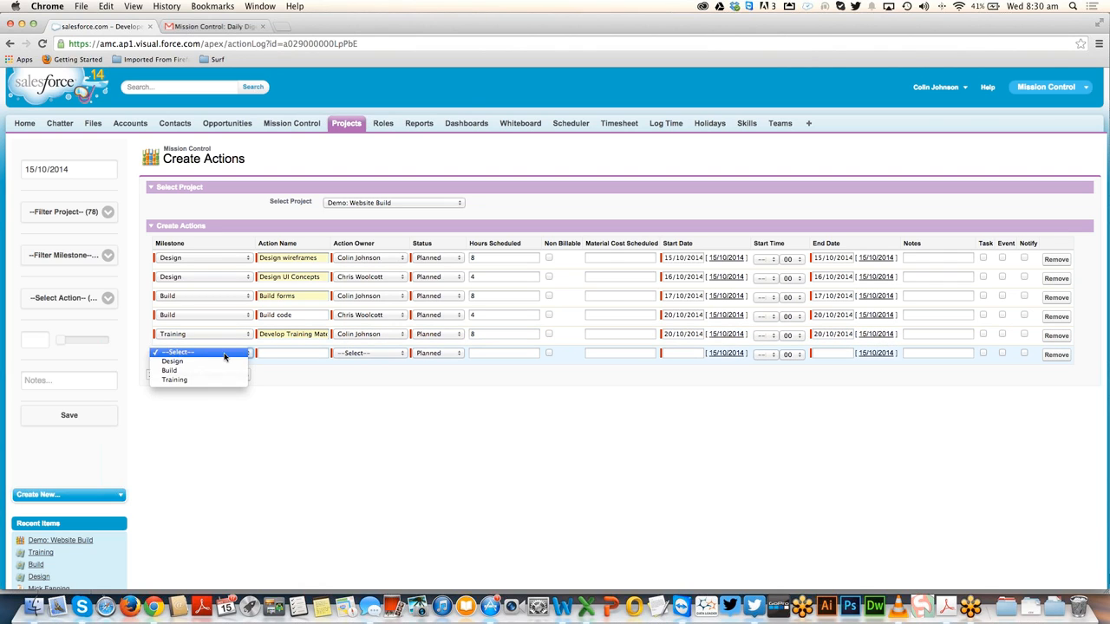
{"action": "left_click", "coordinate": [221, 382]}
{"action": "left_click", "coordinate": [267, 355]}
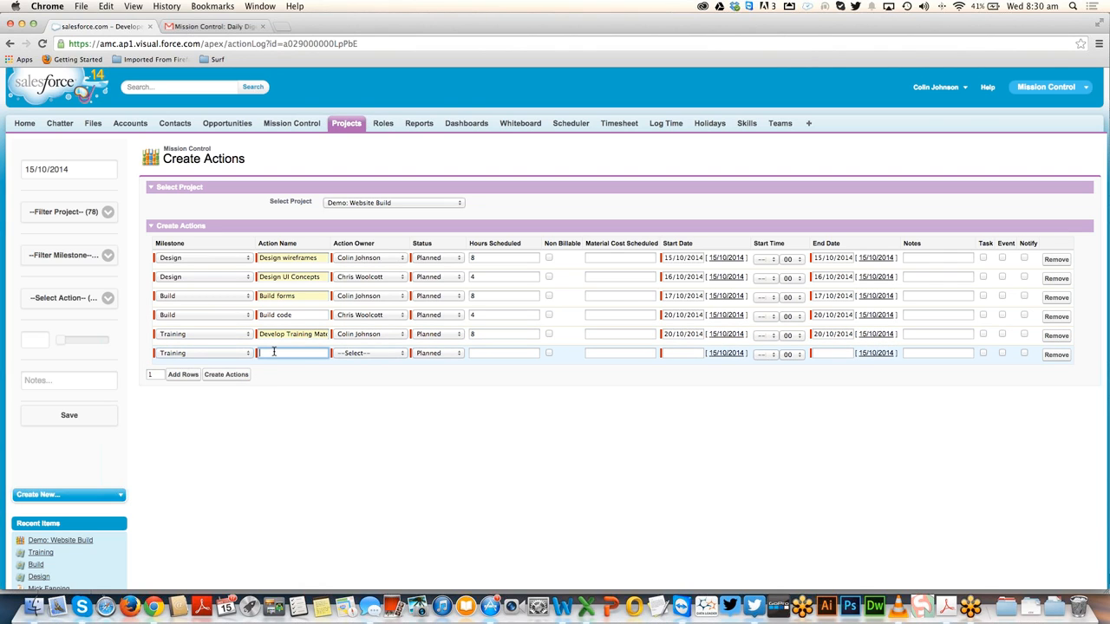
{"action": "type", "text": "Deliver Training"}
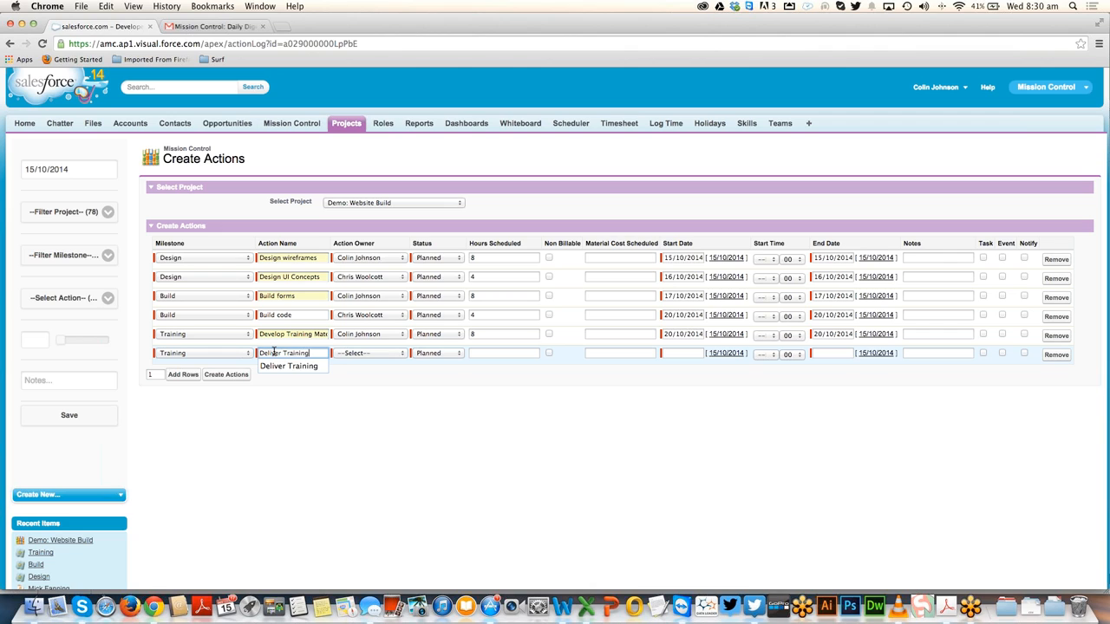
{"action": "key", "text": "Tab"}
{"action": "key", "text": "c"}
{"action": "key", "text": "Tab"}
{"action": "key", "text": "Tab"}
- Schedule 4 hours for the Deliver Training action, with start and end dates of 21/10/2014, and enable its Event option
{"action": "type", "text": "4"}
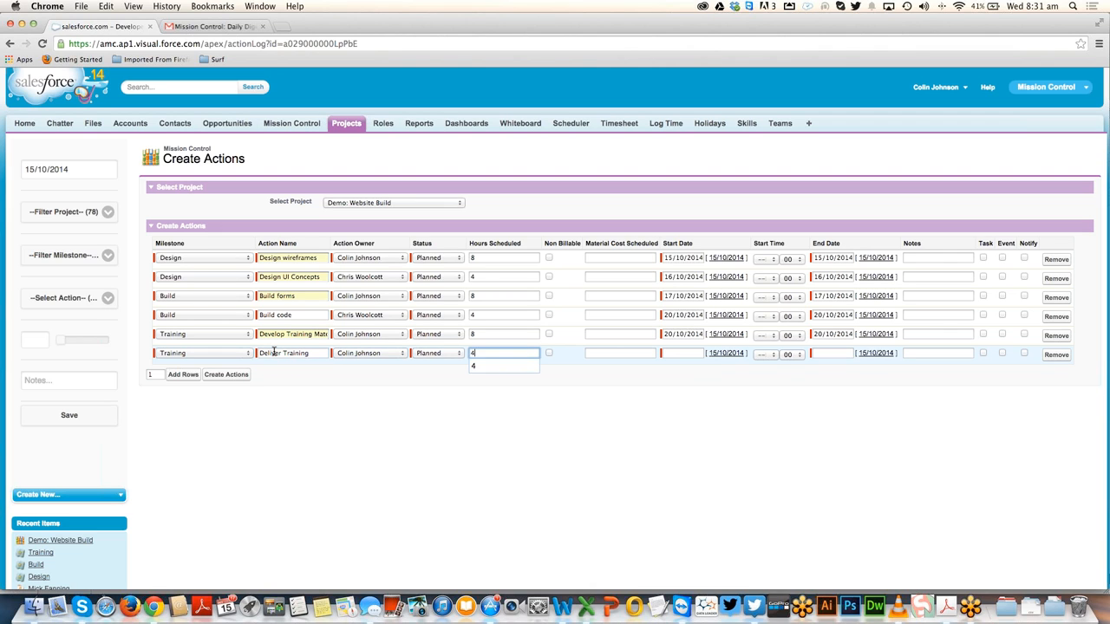
{"action": "key", "text": "Tab"}
{"action": "key", "text": "Tab"}
{"action": "key", "text": "Tab"}
{"action": "left_click", "coordinate": [708, 419]}
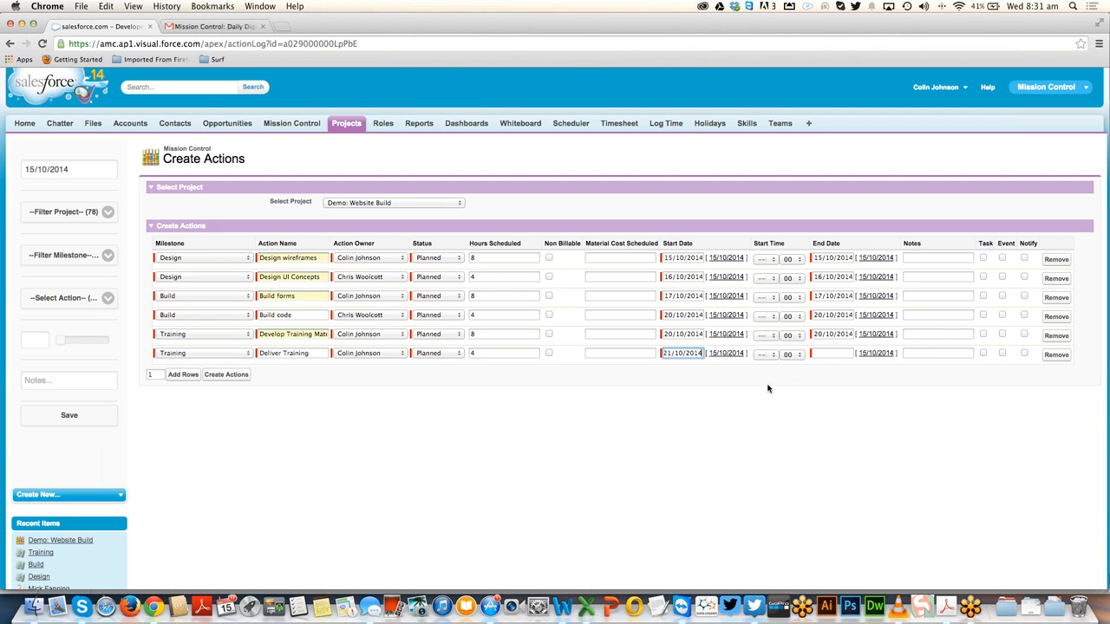
{"action": "key", "text": "Tab"}
{"action": "key", "text": "Tab"}
{"action": "key", "text": "Tab"}
{"action": "left_click", "coordinate": [858, 420]}
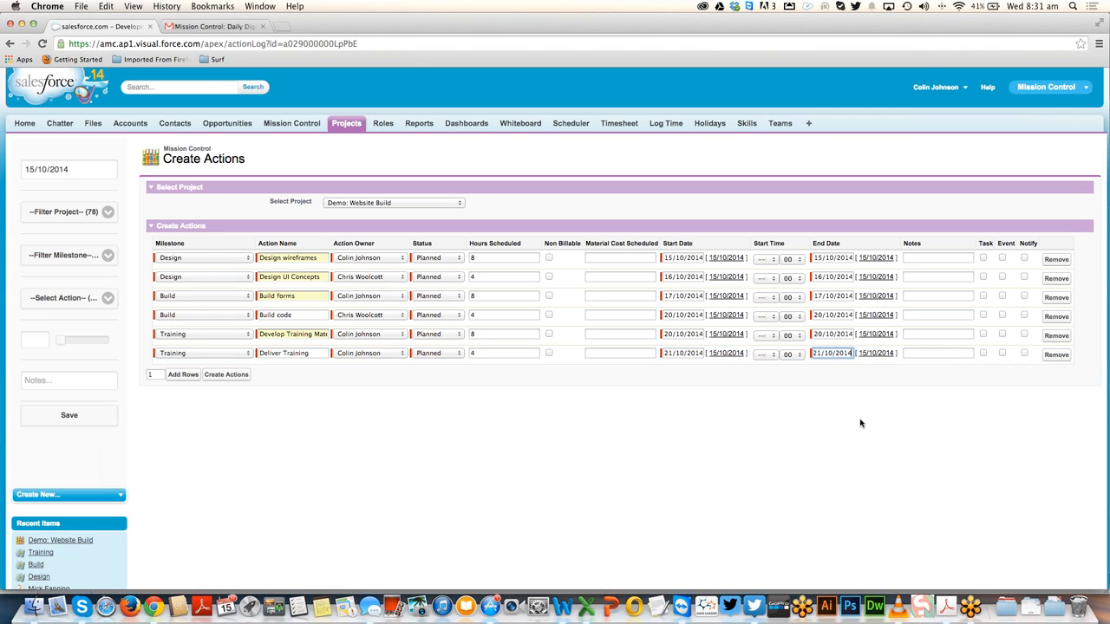
{"action": "left_click", "coordinate": [1003, 353]}
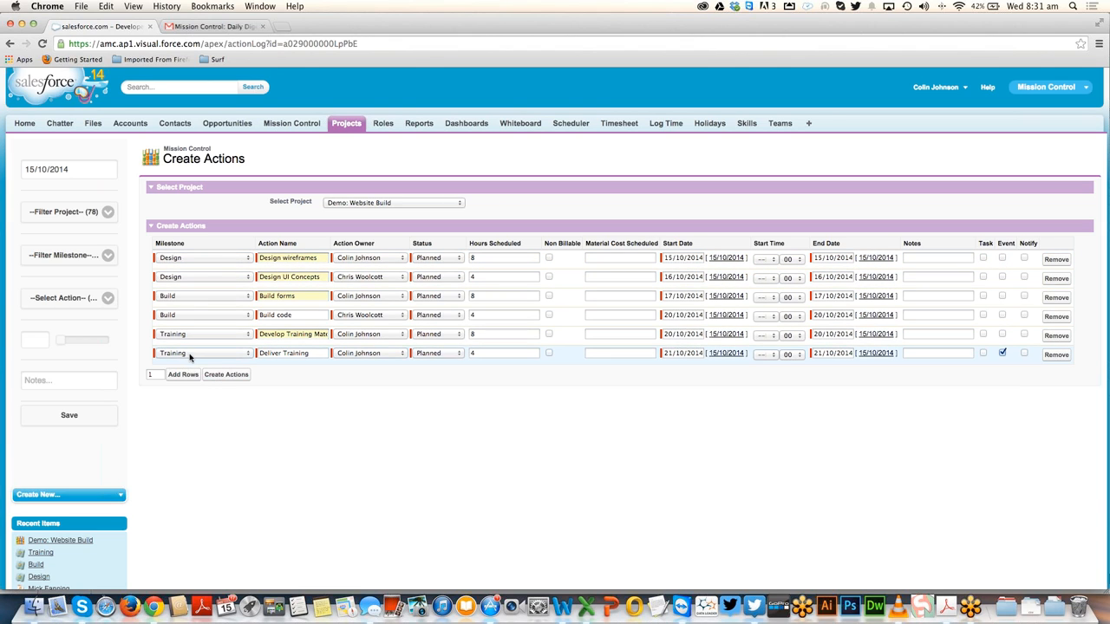
- Set the Deliver Training action's start time to 10:00 and create all six actions in Demo: Website Build
{"action": "left_click", "coordinate": [225, 375]}
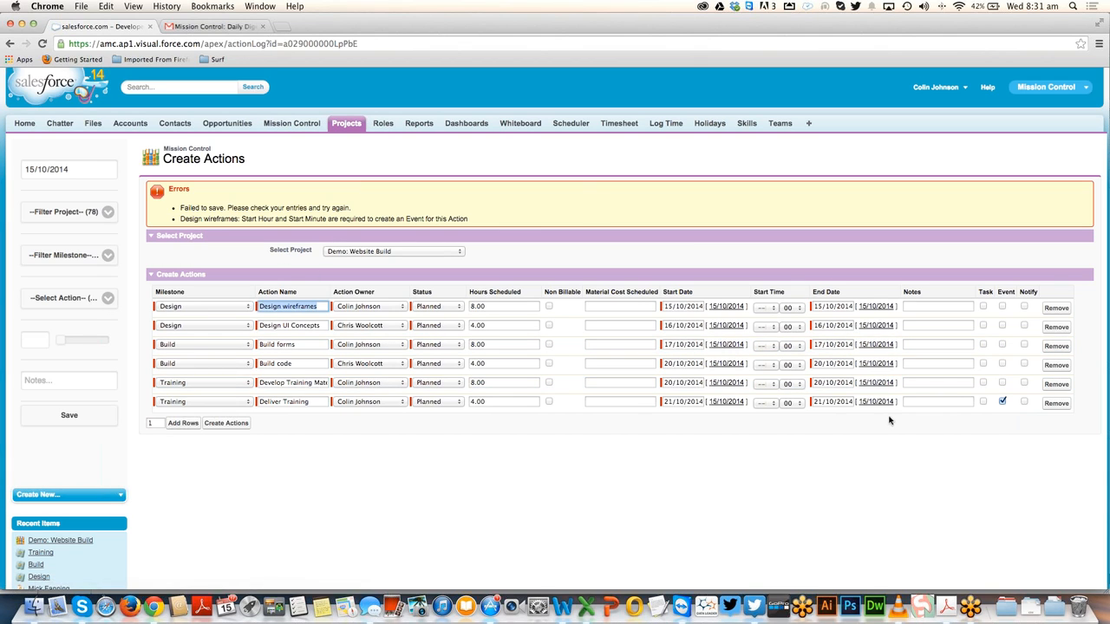
{"action": "left_click", "coordinate": [1003, 402]}
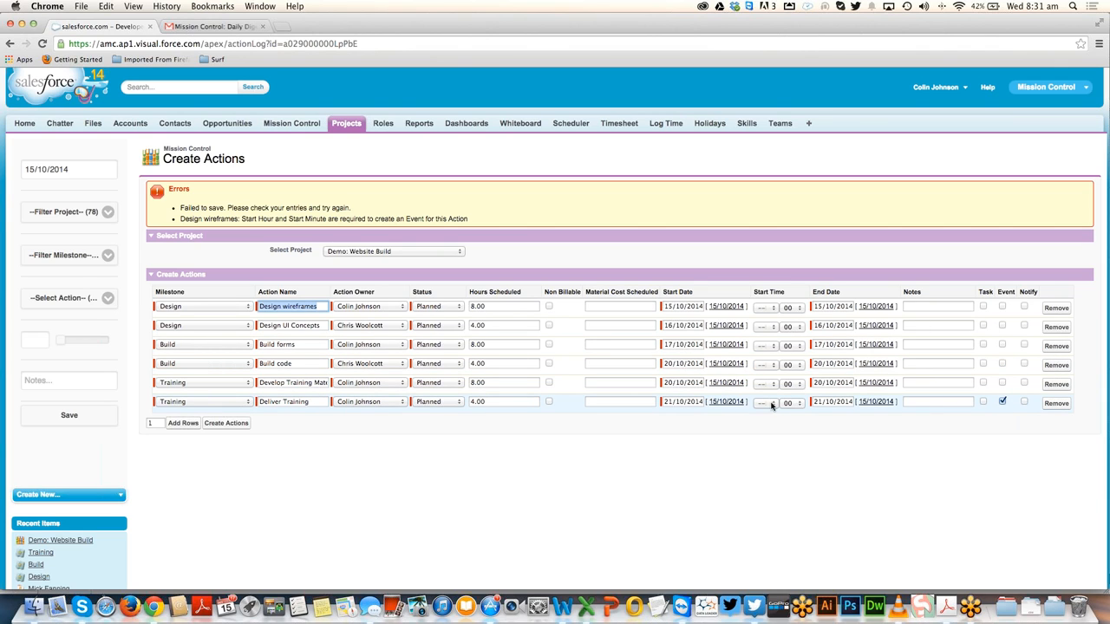
{"action": "left_click", "coordinate": [771, 404]}
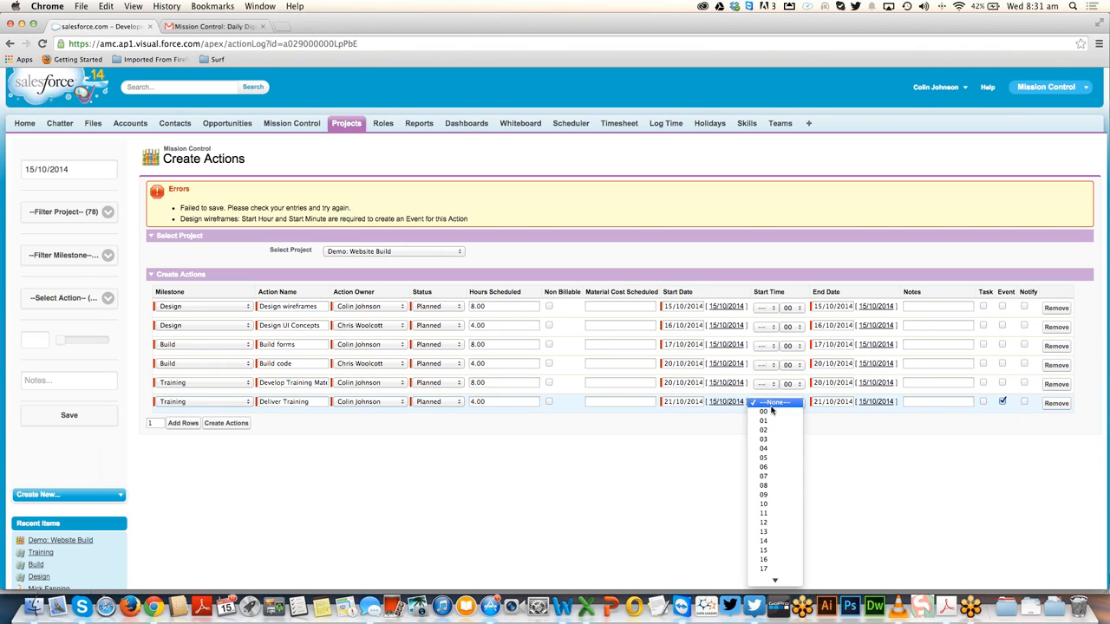
{"action": "left_click", "coordinate": [768, 506]}
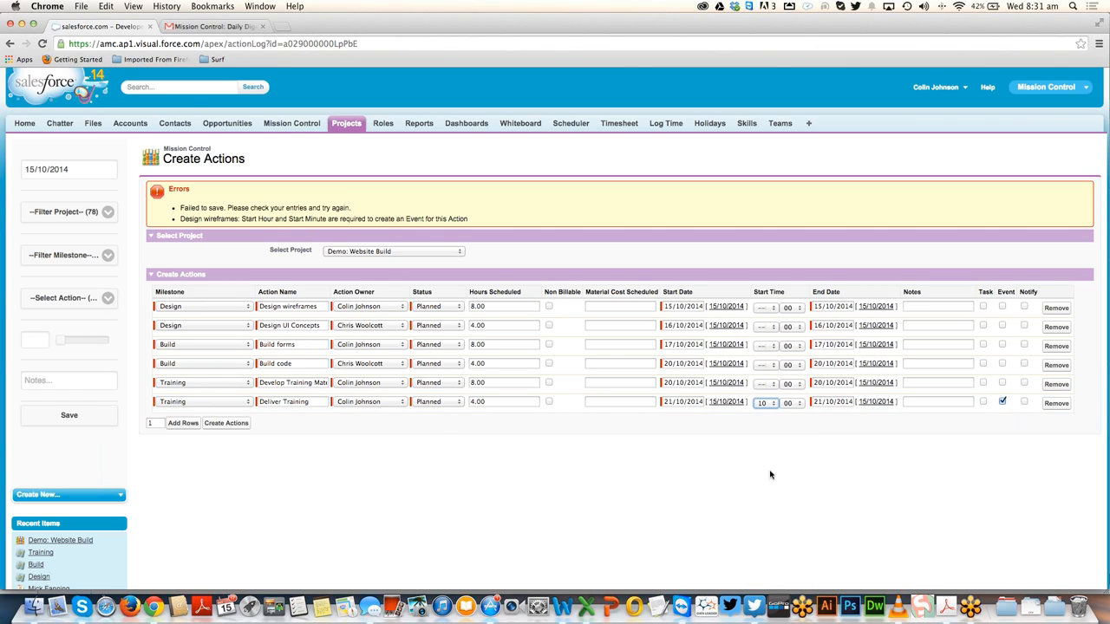
{"action": "left_click", "coordinate": [224, 424]}
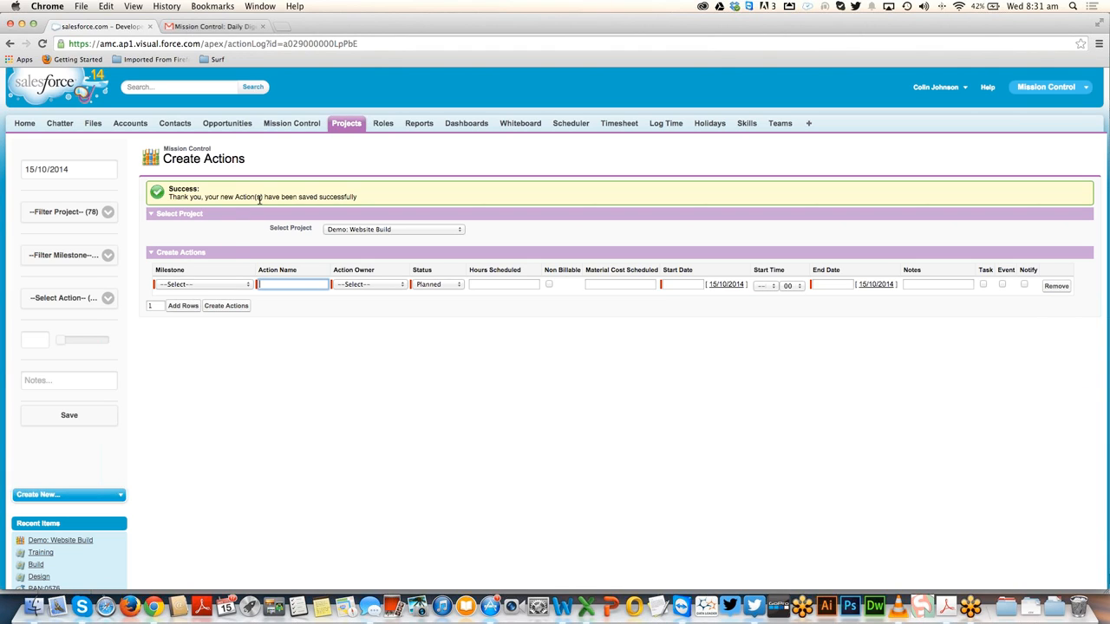
- Open the project overview for Demo: Website Build from the Mission Control console
{"action": "left_click", "coordinate": [283, 125]}
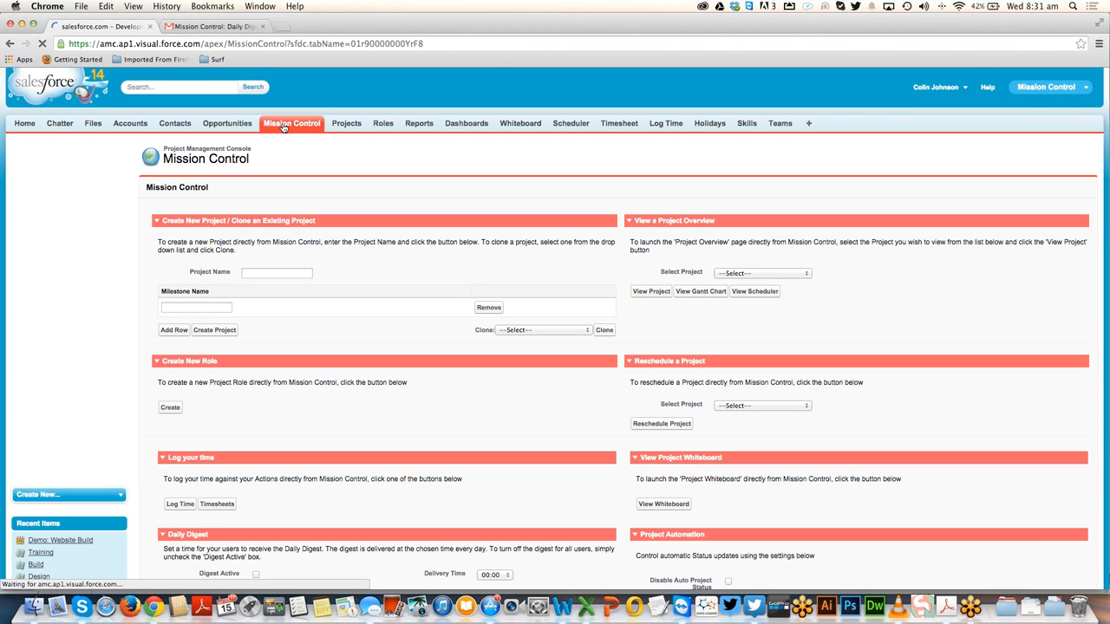
{"action": "left_click", "coordinate": [736, 272]}
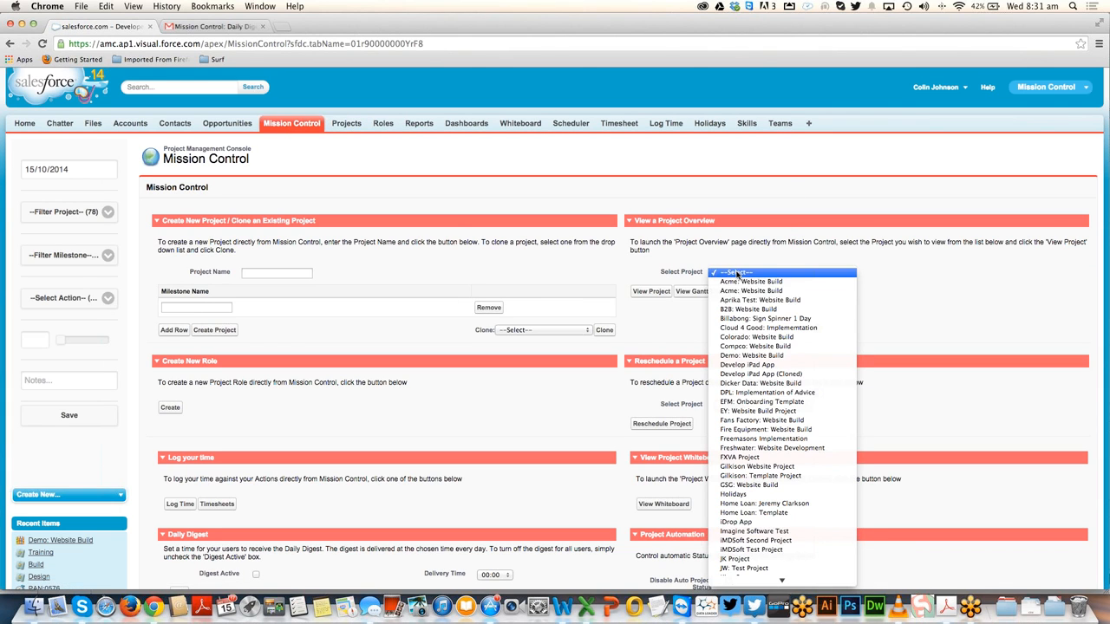
{"action": "left_click", "coordinate": [747, 356]}
{"action": "left_click", "coordinate": [650, 291]}
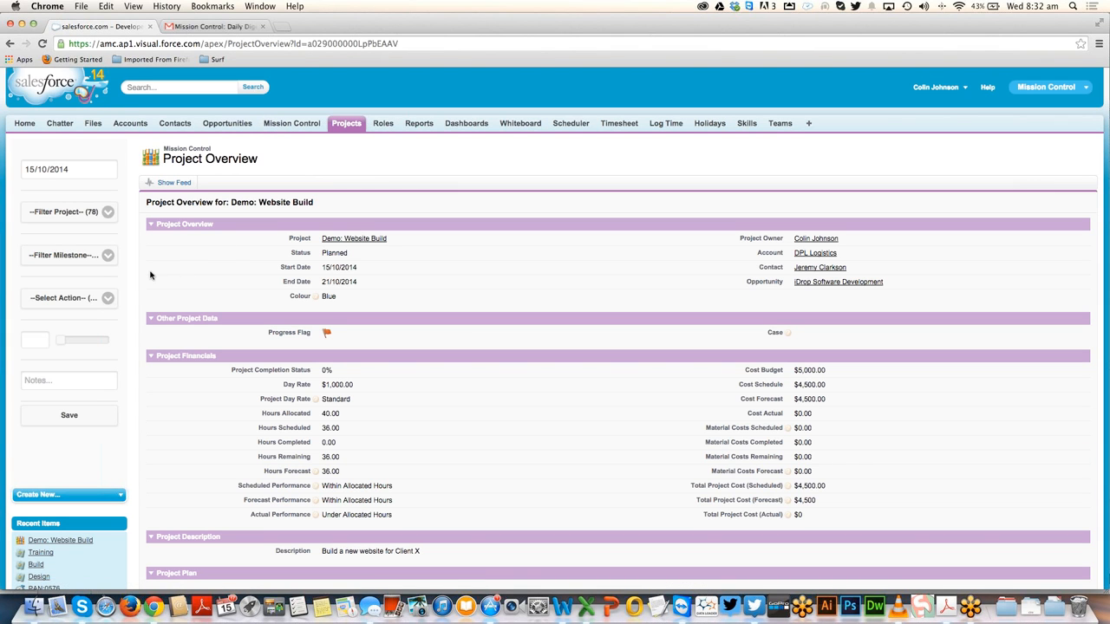
- Examine the overview's project financials, Gantt chart and the Design, Build and Training milestone action tables
{"action": "scroll", "coordinate": [150, 275], "scroll_direction": "down", "scroll_amount": 5}
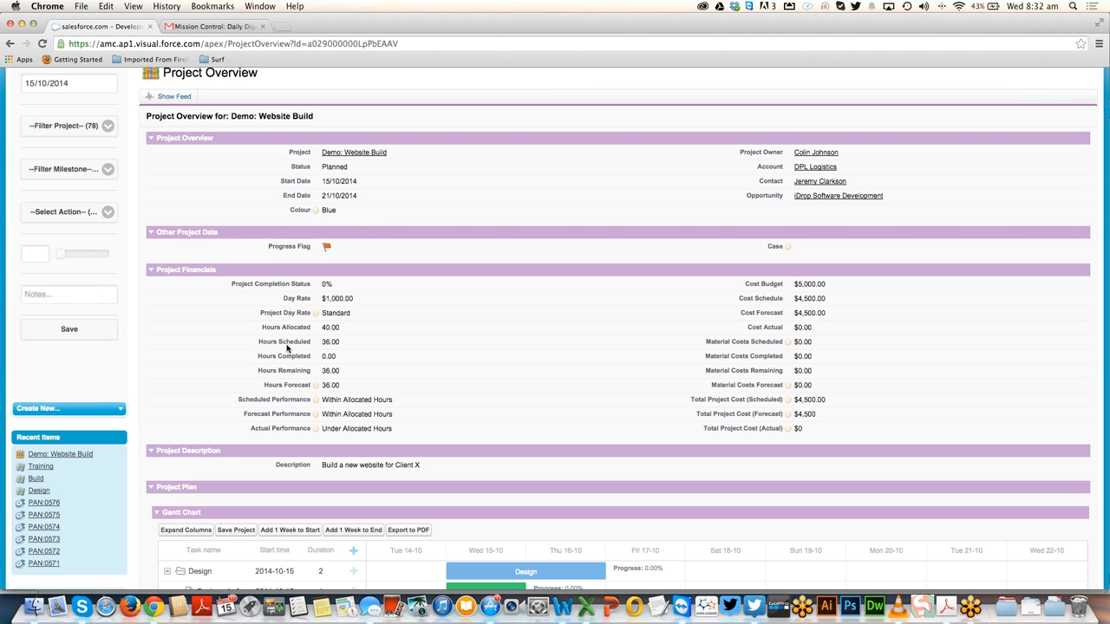
{"action": "scroll", "coordinate": [156, 417], "scroll_direction": "down", "scroll_amount": 3}
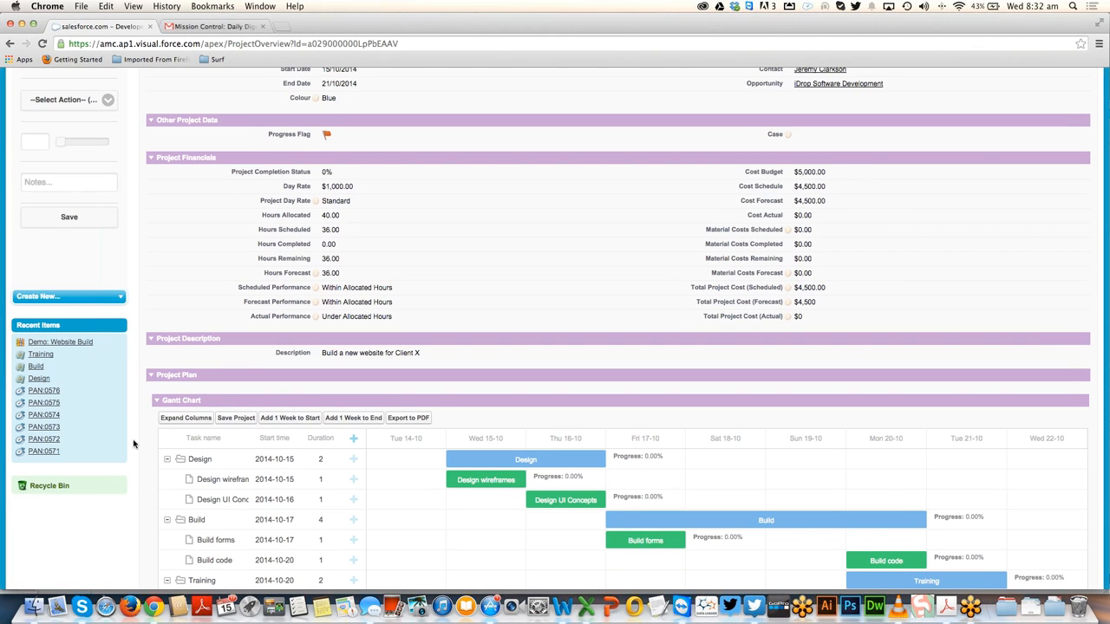
{"action": "scroll", "coordinate": [134, 444], "scroll_direction": "down", "scroll_amount": 5}
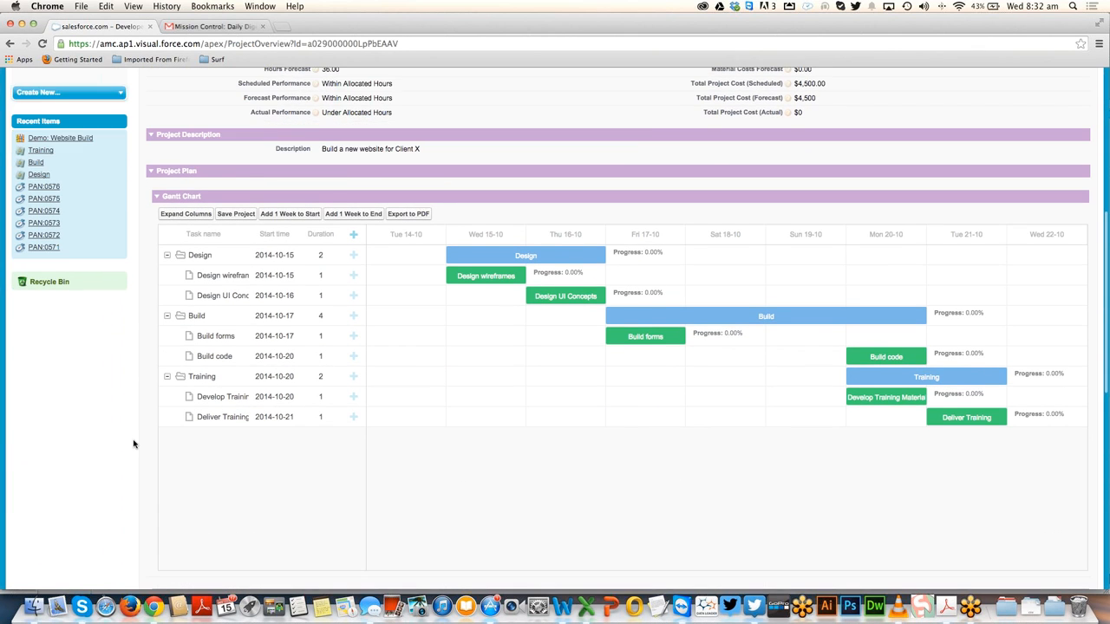
{"action": "scroll", "coordinate": [134, 444], "scroll_direction": "down", "scroll_amount": 6}
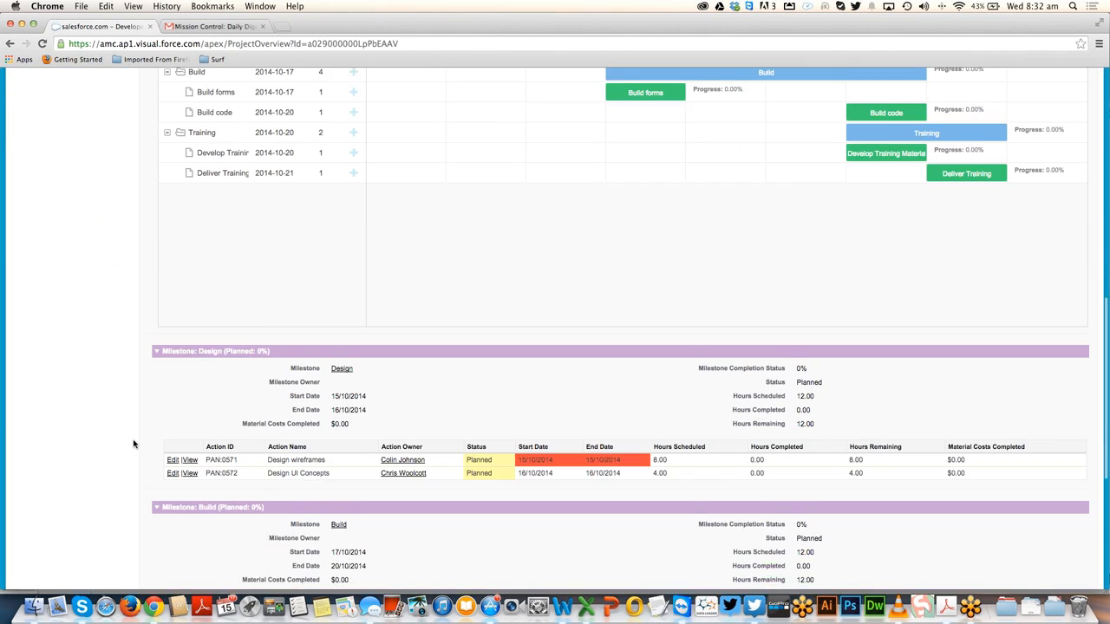
{"action": "scroll", "coordinate": [134, 444], "scroll_direction": "down", "scroll_amount": 3}
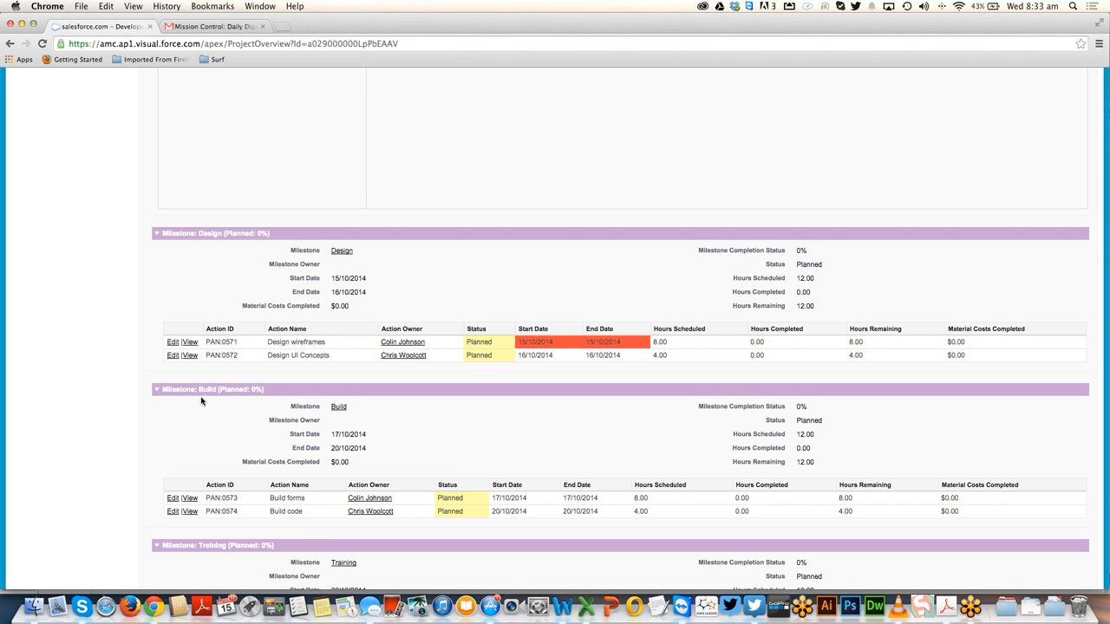
{"action": "scroll", "coordinate": [202, 401], "scroll_direction": "down", "scroll_amount": 5}
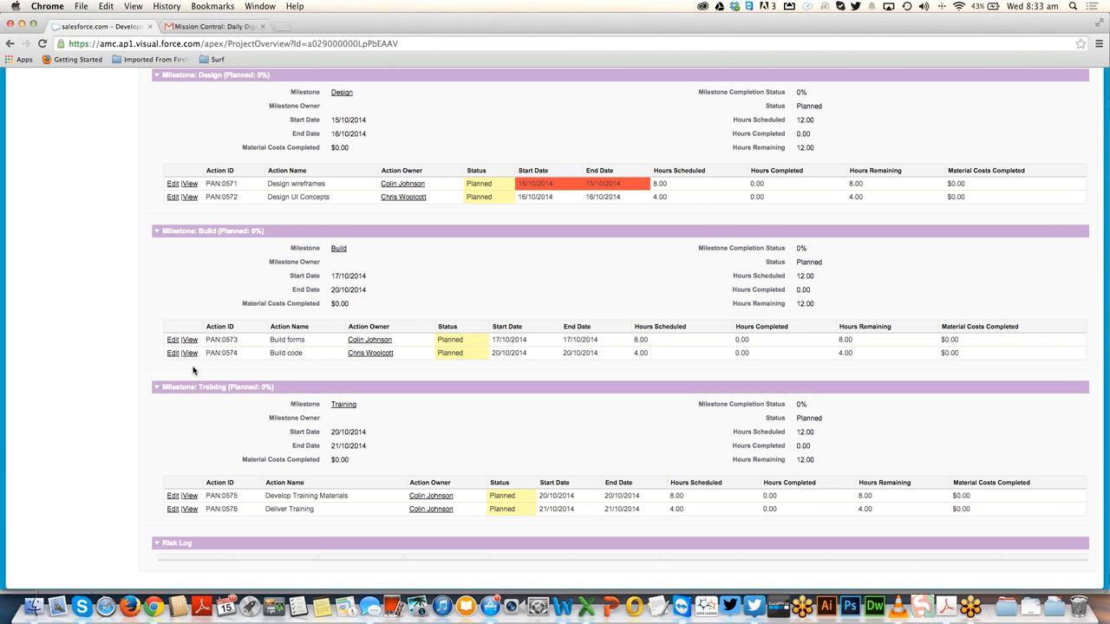
{"action": "scroll", "coordinate": [193, 370], "scroll_direction": "up", "scroll_amount": 3}
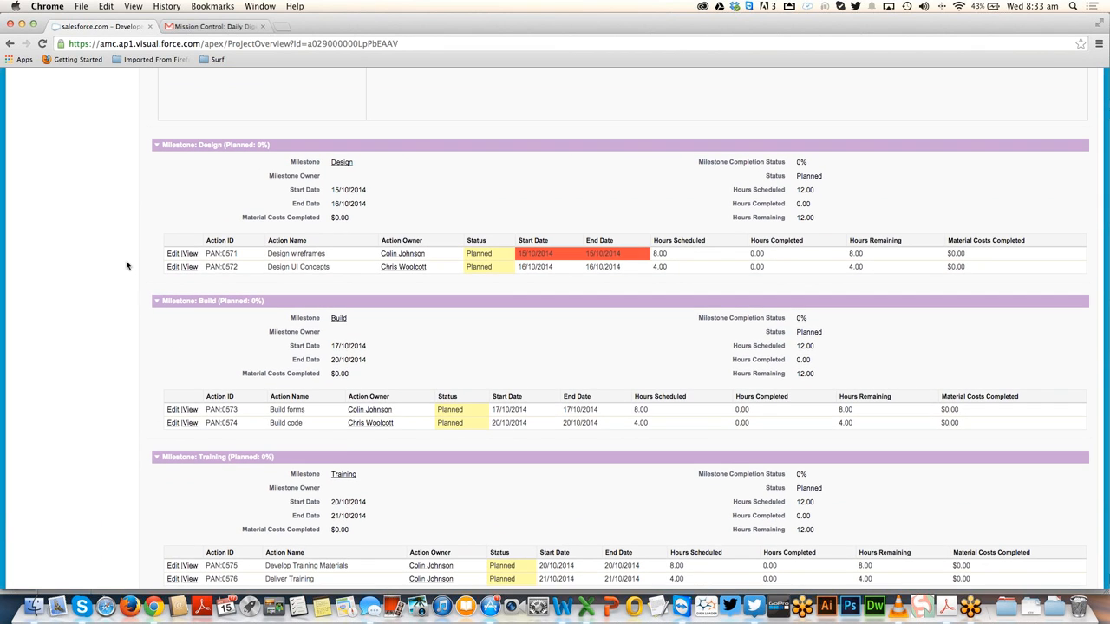
{"action": "scroll", "coordinate": [124, 260], "scroll_direction": "up", "scroll_amount": 20}
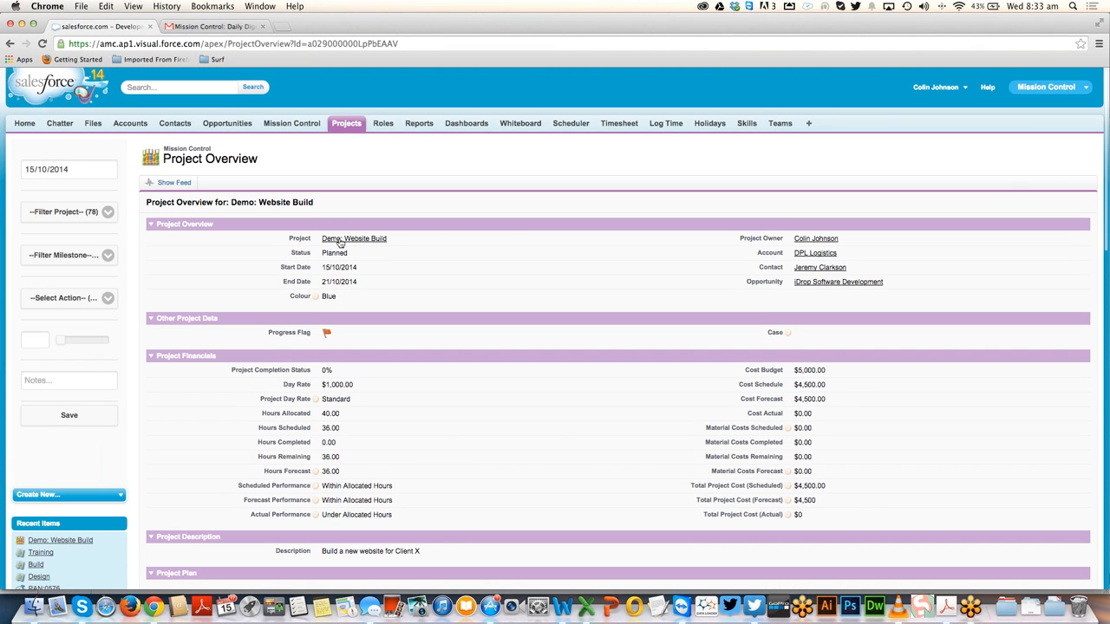
- Start a new risk from the Demo: Website Build project record, closing the Mission Control Daily Digest e-mail tab on the way
{"action": "left_click", "coordinate": [343, 240]}
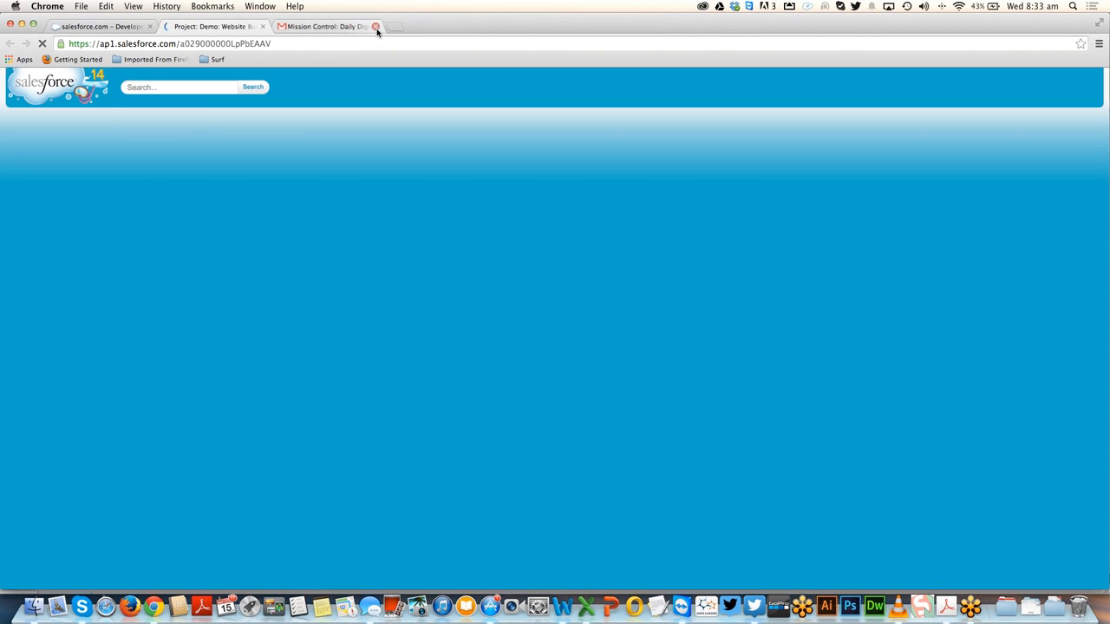
{"action": "left_click", "coordinate": [374, 26]}
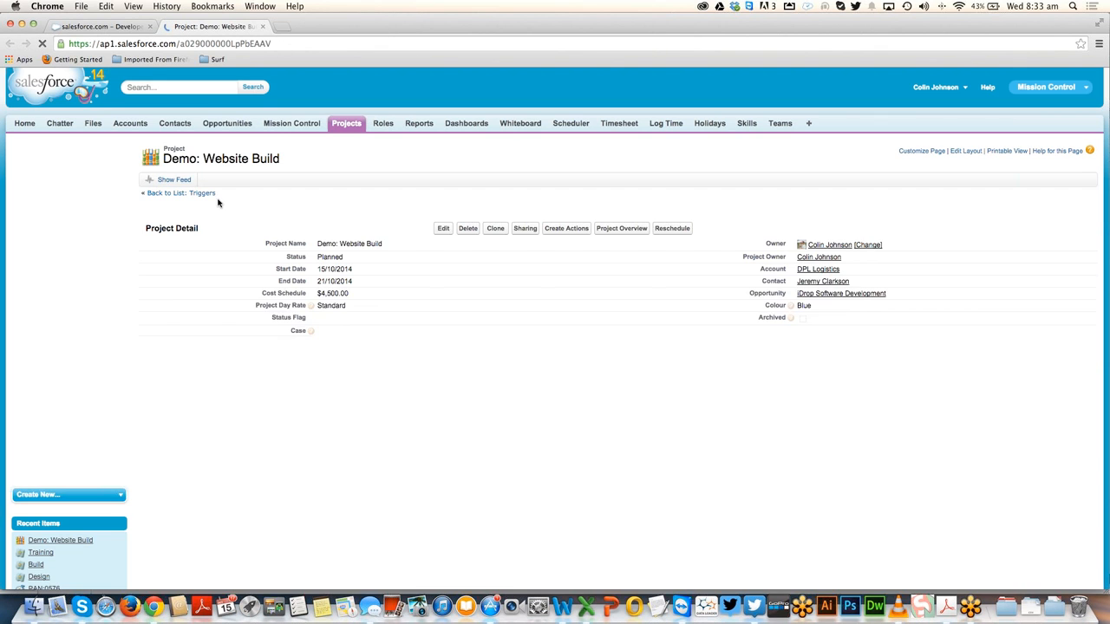
{"action": "scroll", "coordinate": [180, 321], "scroll_direction": "down", "scroll_amount": 3}
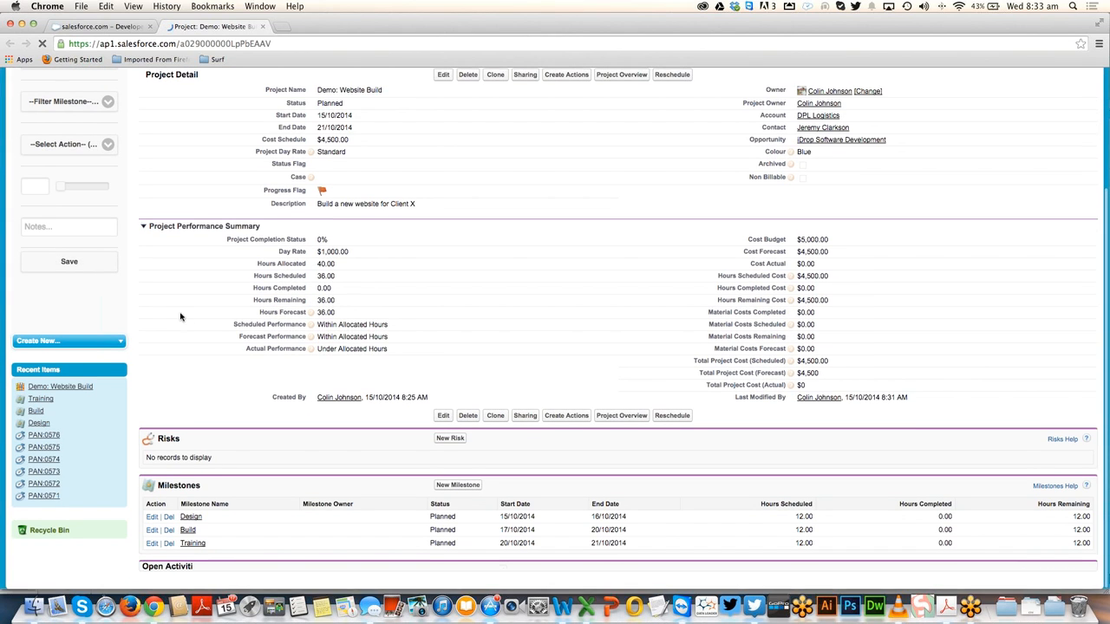
{"action": "left_click", "coordinate": [443, 441]}
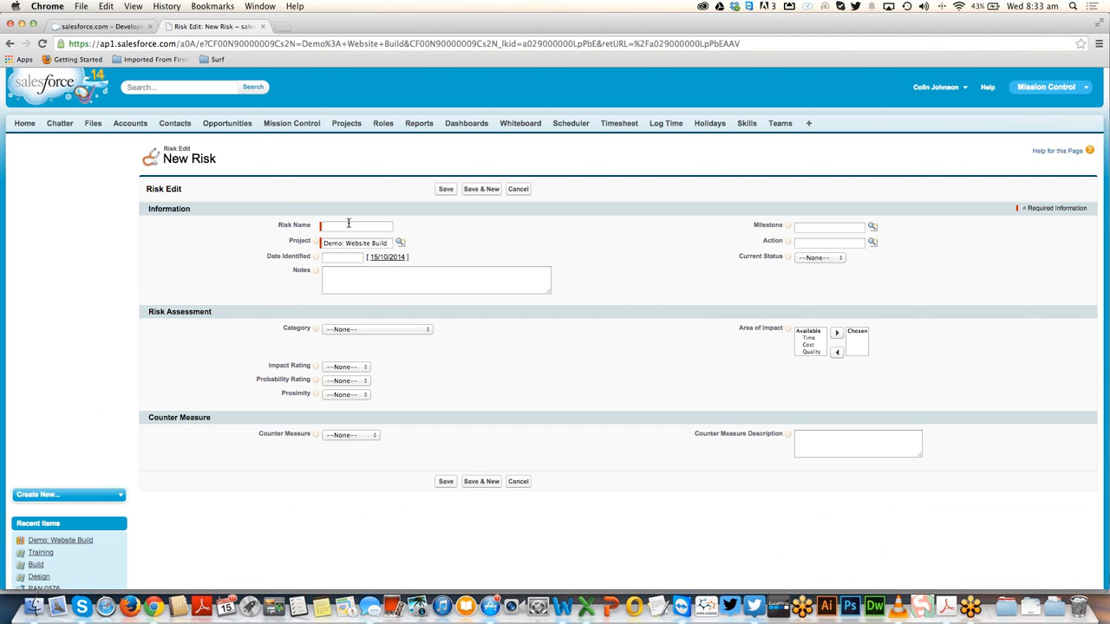
- Name the risk "Budget Concerns" and set its date identified to 15/10/2014
{"action": "left_click", "coordinate": [349, 223]}
{"action": "type", "text": "Budget"}
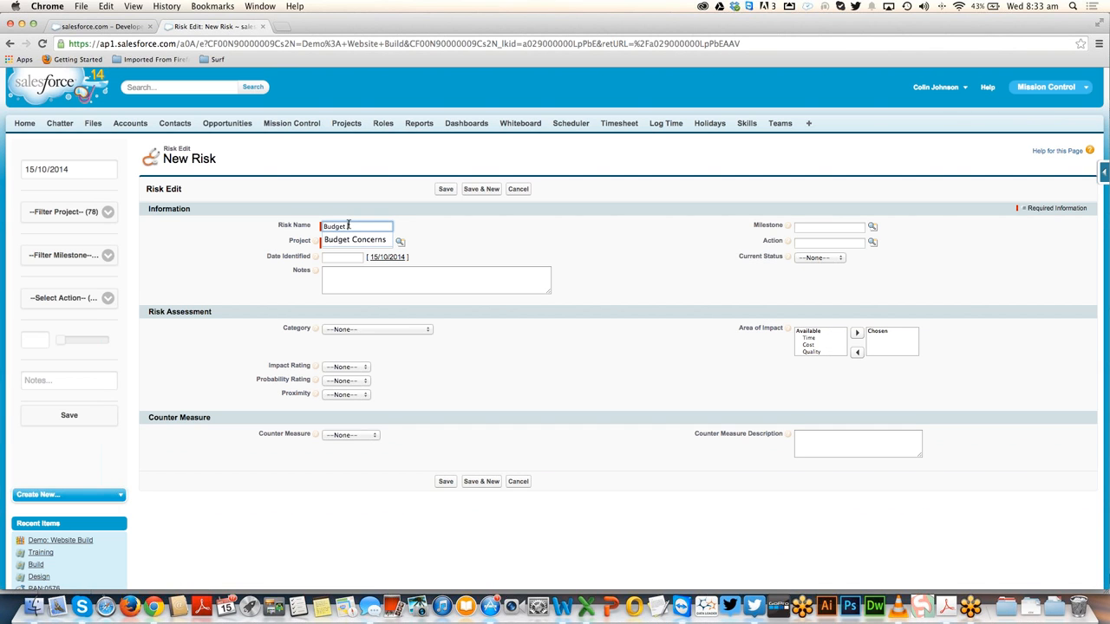
{"action": "type", "text": " Concerns"}
{"action": "key", "text": "Tab"}
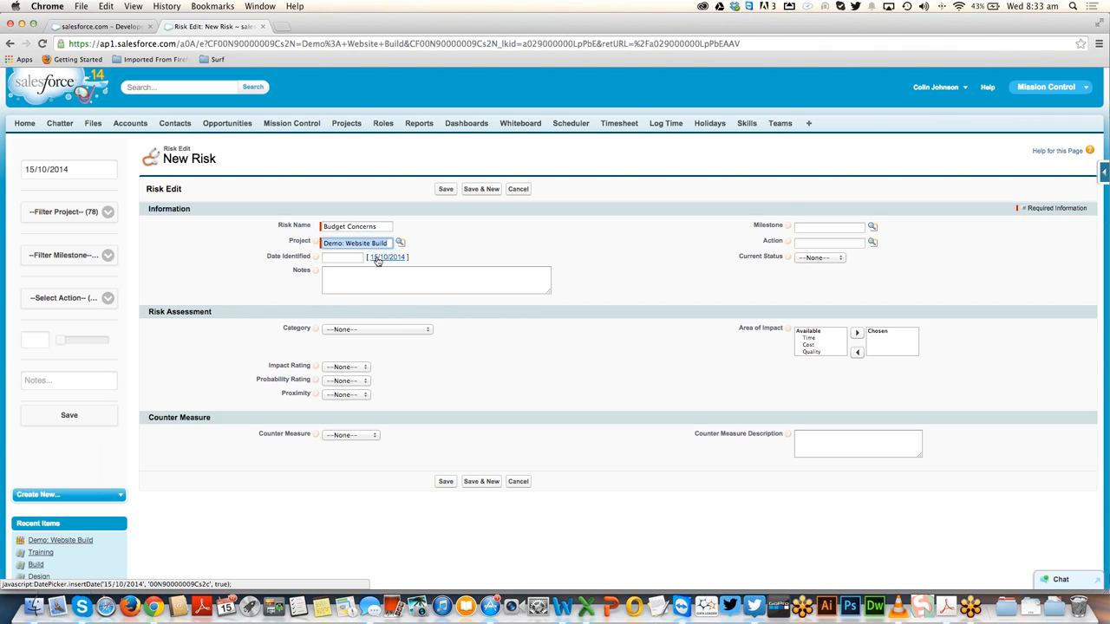
{"action": "left_click", "coordinate": [374, 259]}
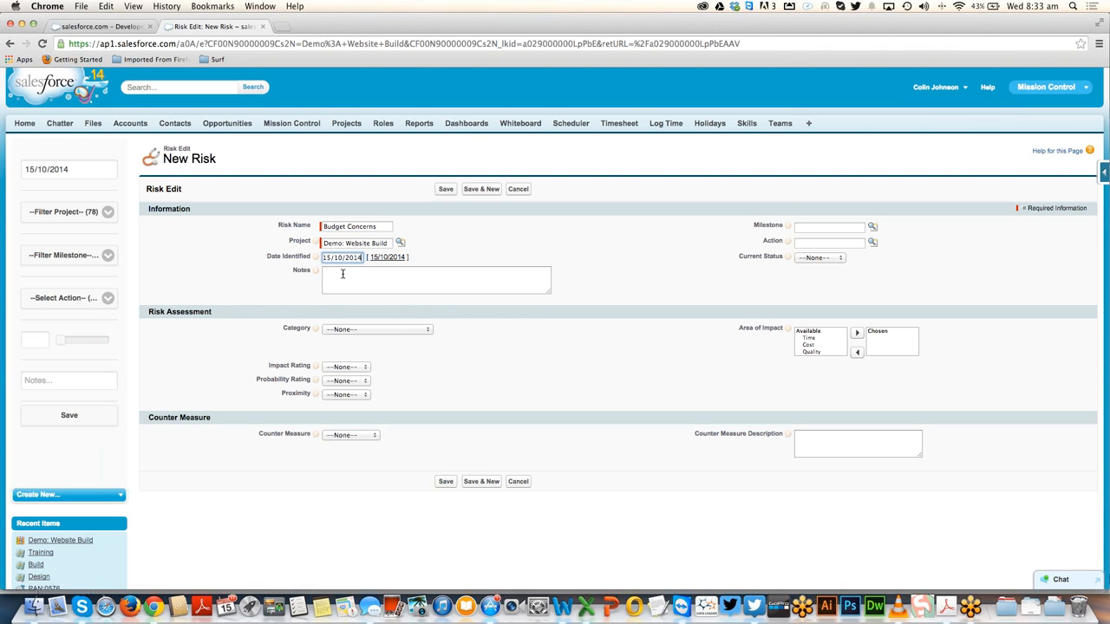
- Enter the risk note "Client believes the budget maybe reduced"
{"action": "left_click", "coordinate": [342, 274]}
{"action": "type", "text": "Client belief"}
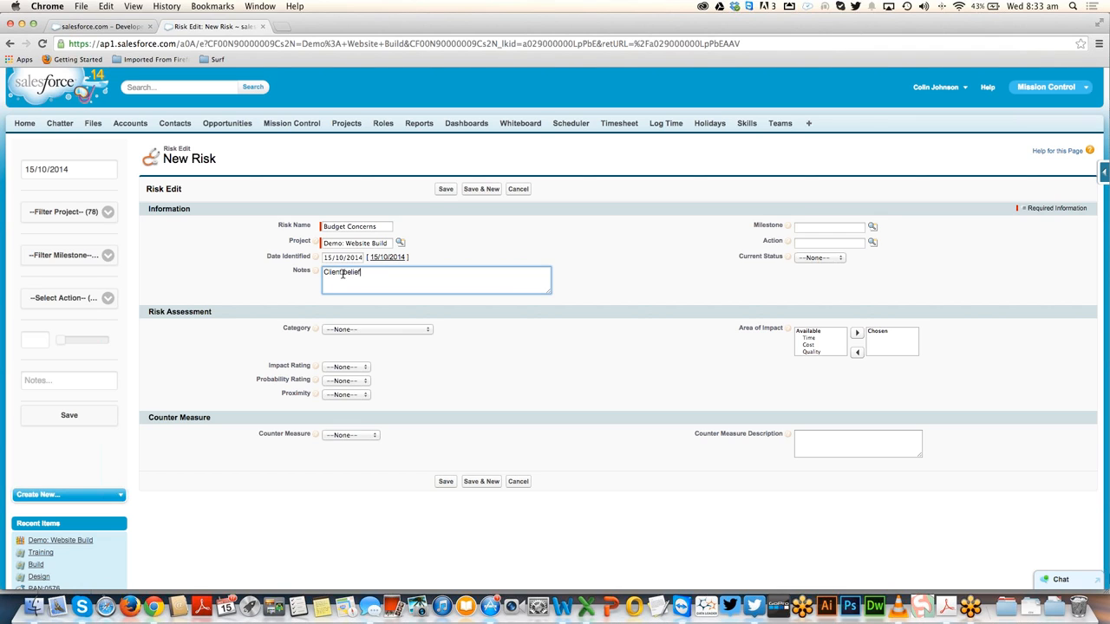
{"action": "type", "text": "ves"}
{"action": "key", "text": "BackSpace"}
{"action": "key", "text": "BackSpace"}
{"action": "key", "text": "BackSpace"}
{"action": "type", "text": "e budge"}
- Set the risk's current status to Increasing and its category to Economic / Financial
{"action": "left_click", "coordinate": [815, 258]}
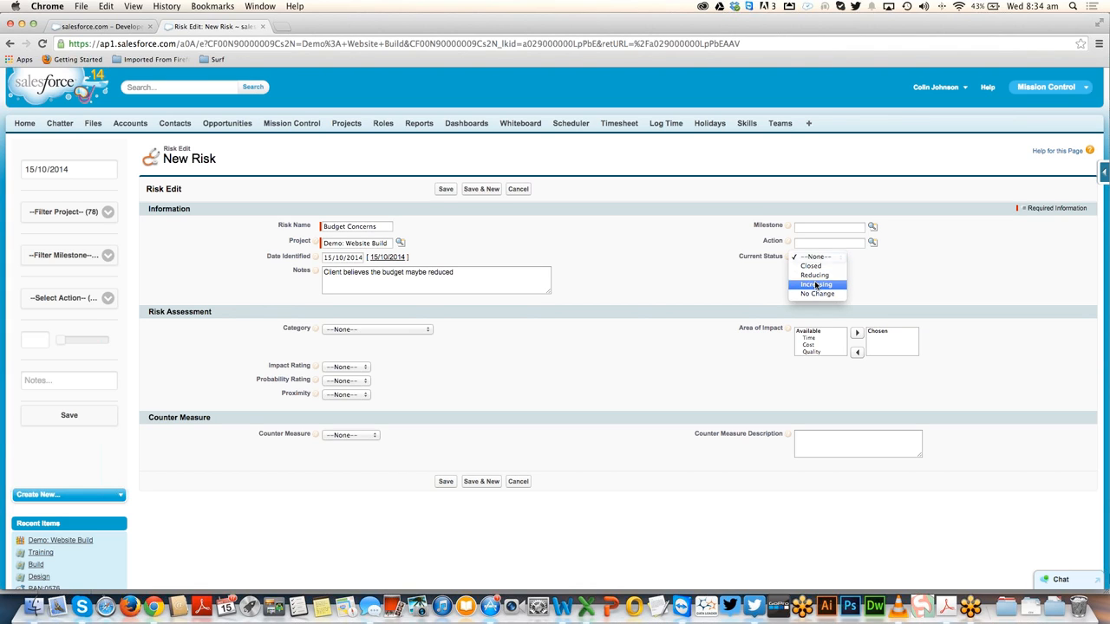
{"action": "left_click", "coordinate": [816, 285]}
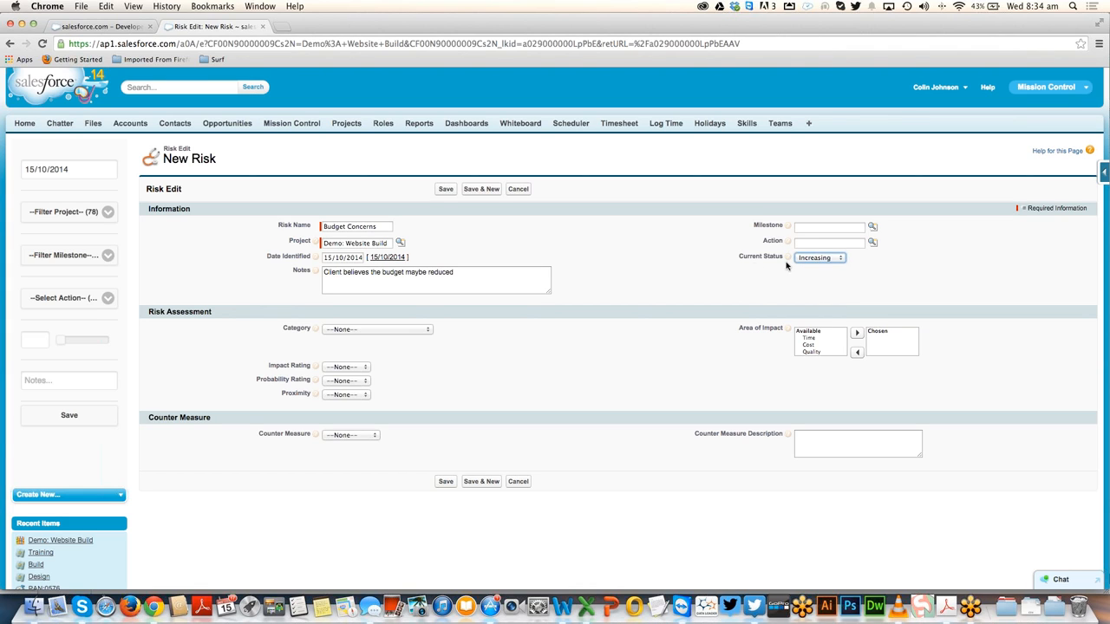
{"action": "left_click", "coordinate": [370, 330]}
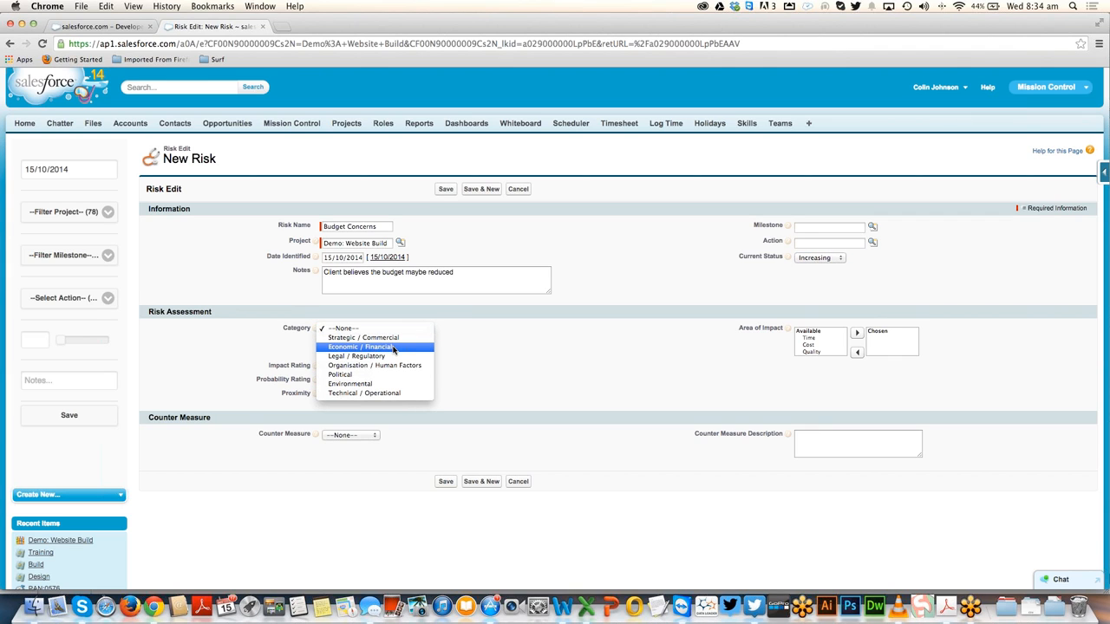
{"action": "left_click", "coordinate": [398, 347]}
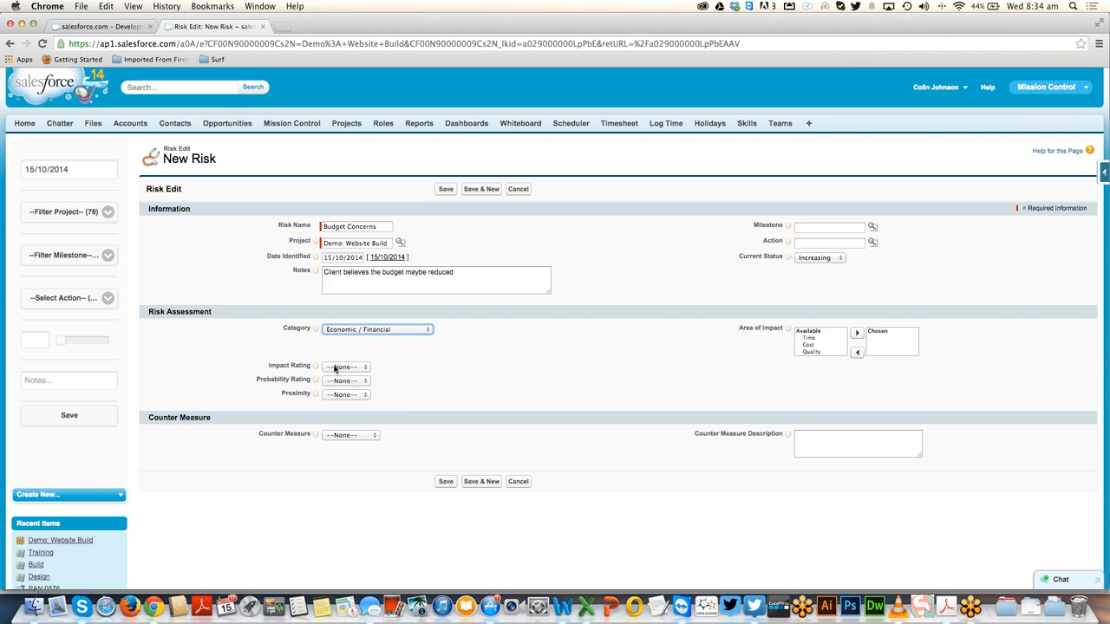
- Rate the risk with High impact, Medium probability and Short proximity
{"action": "left_click", "coordinate": [344, 368]}
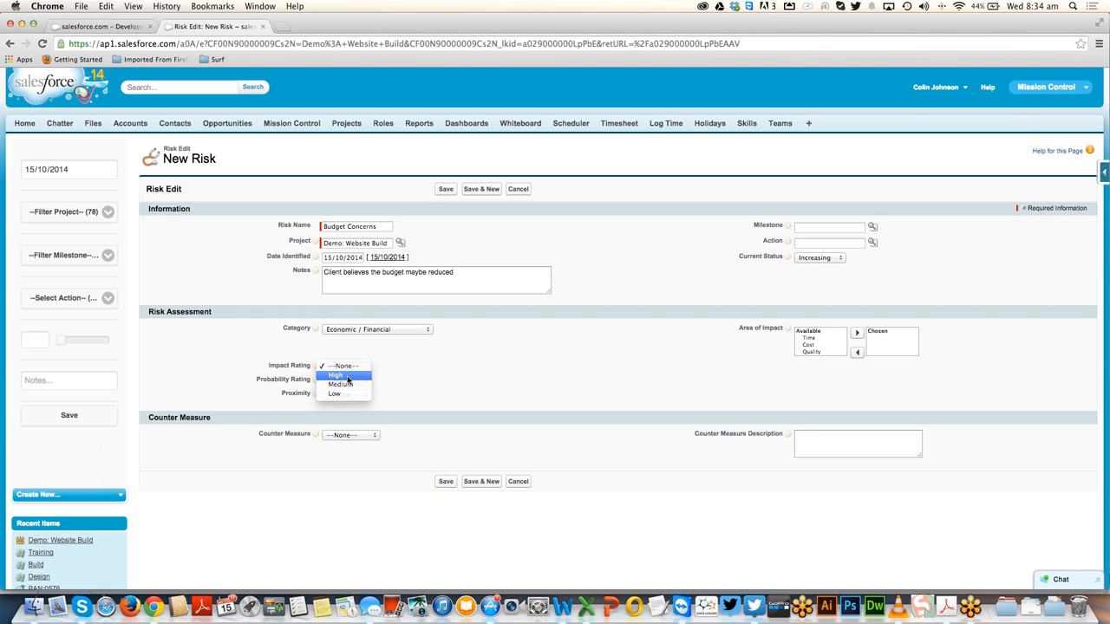
{"action": "left_click", "coordinate": [348, 379]}
{"action": "left_click", "coordinate": [343, 380]}
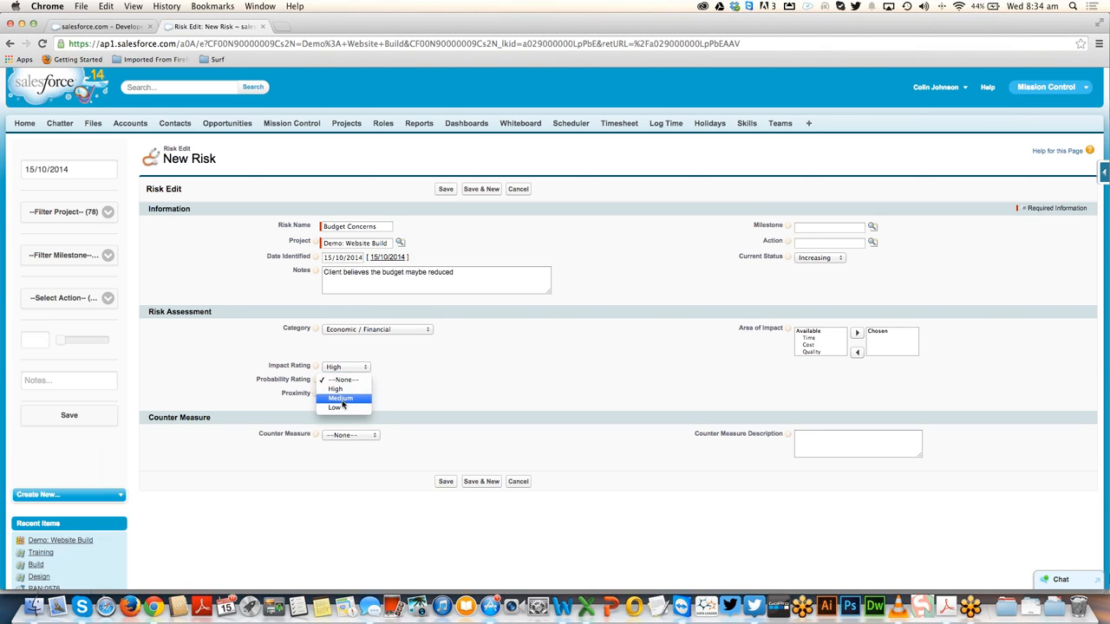
{"action": "left_click", "coordinate": [342, 399]}
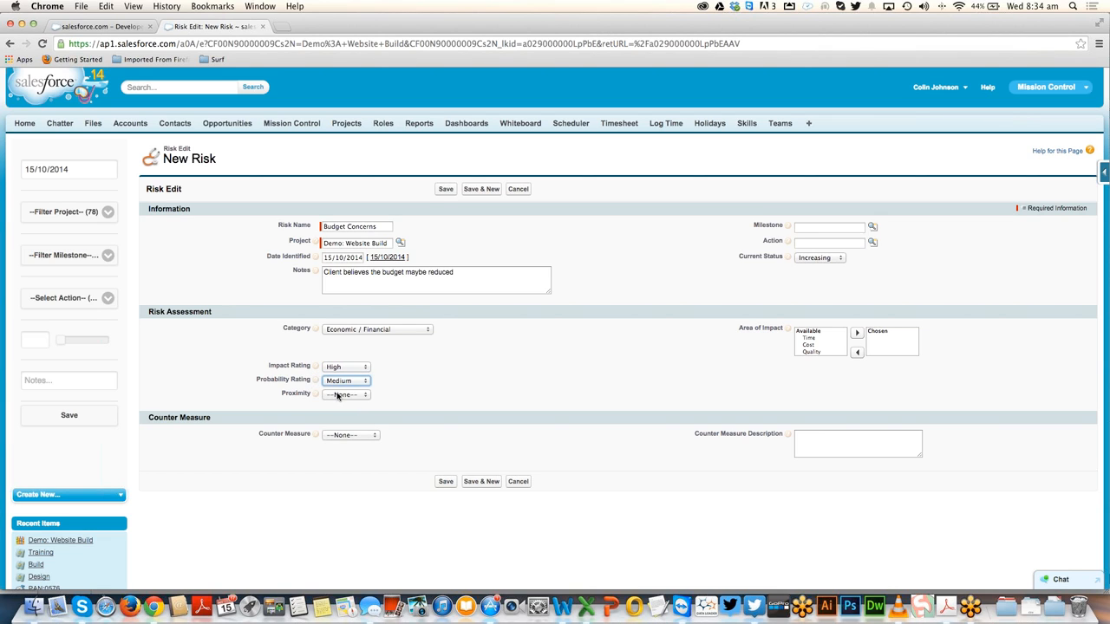
{"action": "left_click", "coordinate": [341, 394]}
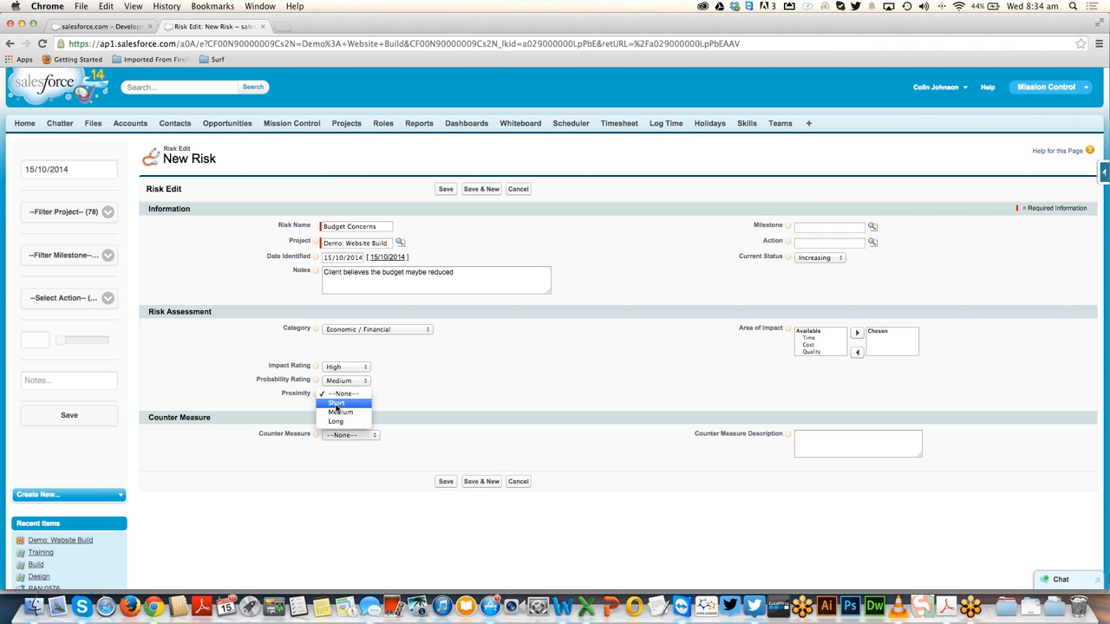
{"action": "left_click", "coordinate": [337, 404]}
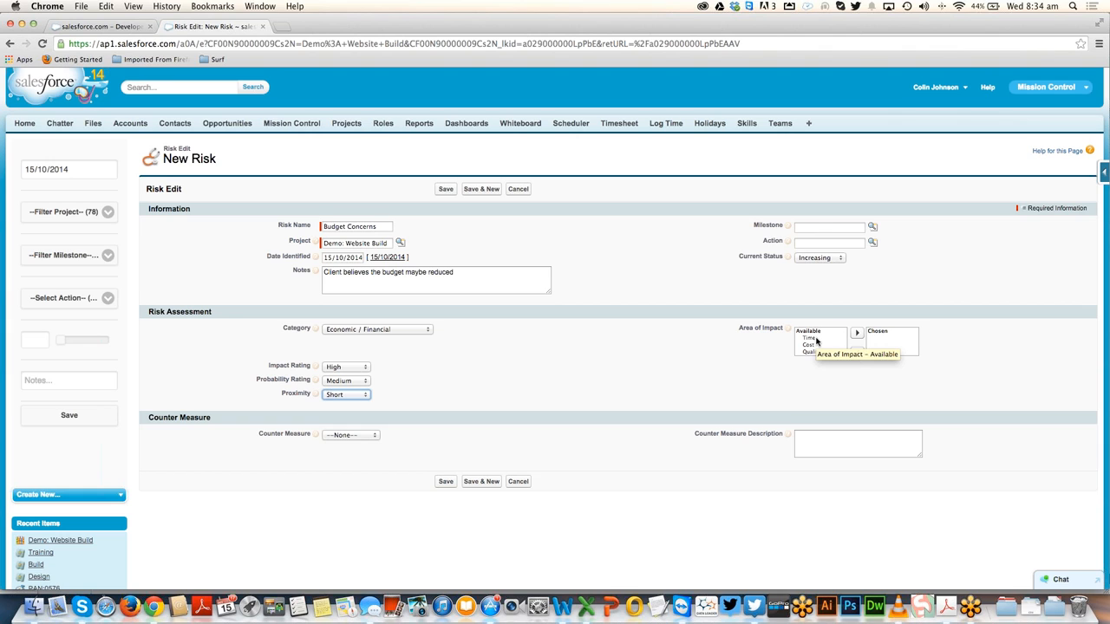
- Add Time, Cost, Quality and Scope as the risk's areas of impact
{"action": "scroll", "coordinate": [816, 341], "scroll_direction": "down", "scroll_amount": 3}
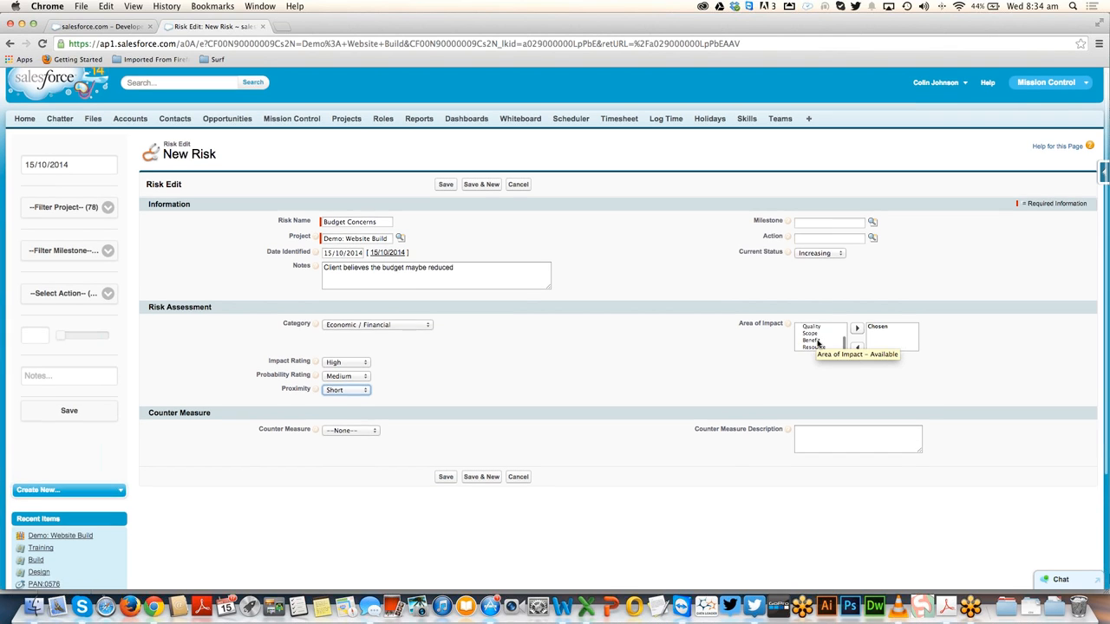
{"action": "double_click", "coordinate": [815, 342]}
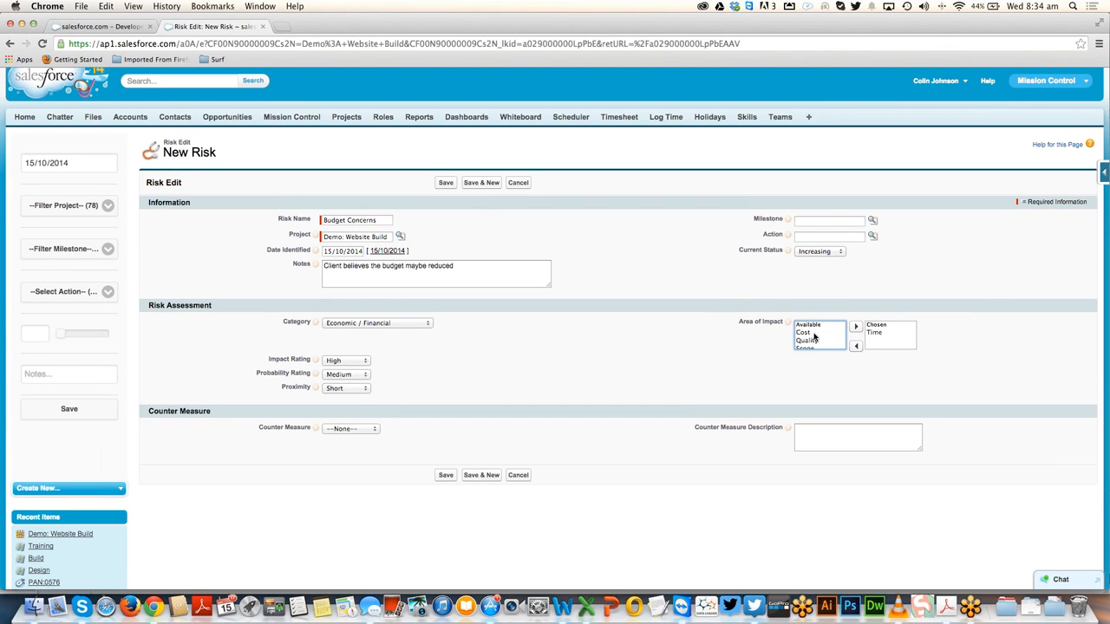
{"action": "double_click", "coordinate": [811, 333]}
{"action": "double_click", "coordinate": [807, 333]}
{"action": "double_click", "coordinate": [807, 335]}
- Set the counter measure to Reduction with description "Agree with the client to reduce the scope" and save the risk
{"action": "left_click", "coordinate": [346, 430]}
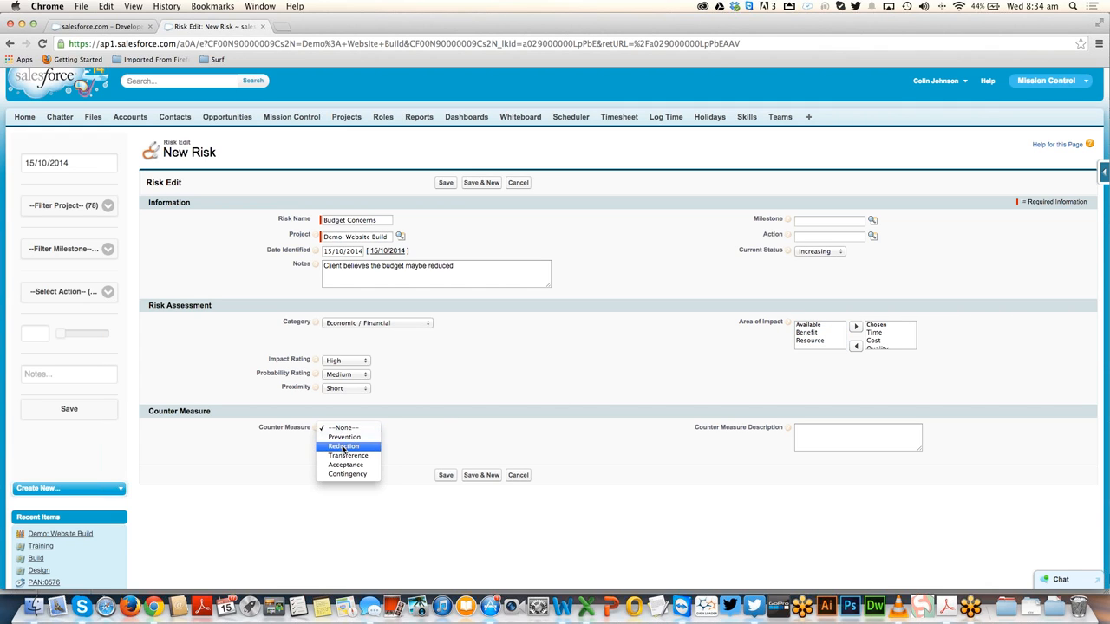
{"action": "left_click", "coordinate": [343, 446]}
{"action": "left_click", "coordinate": [823, 437]}
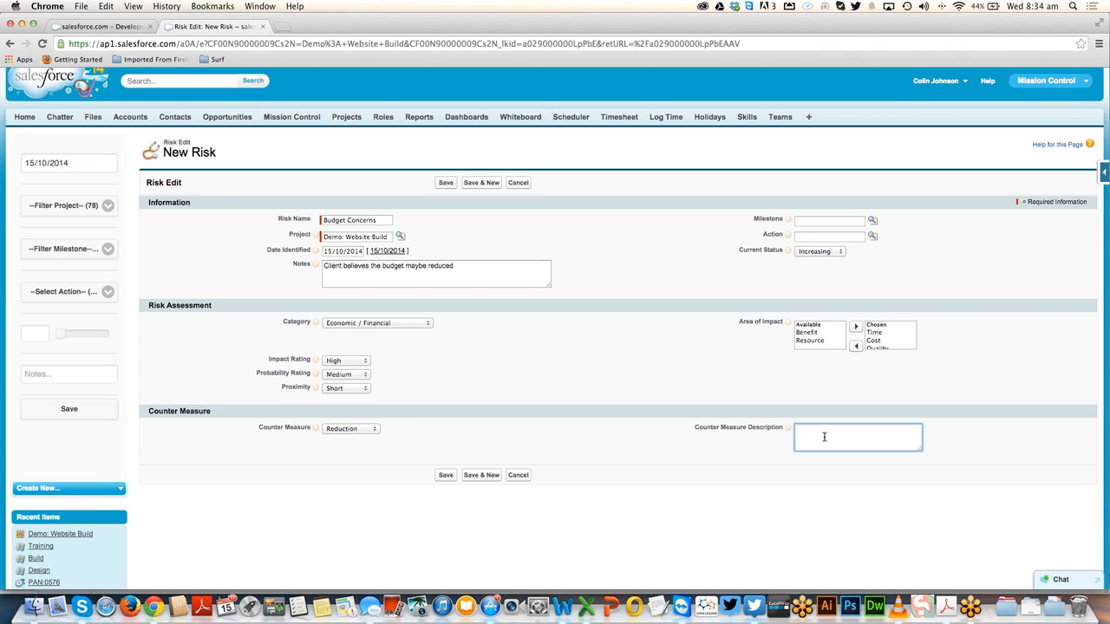
{"action": "type", "text": "Agree with the client to reduce the scope"}
{"action": "left_click", "coordinate": [448, 476]}
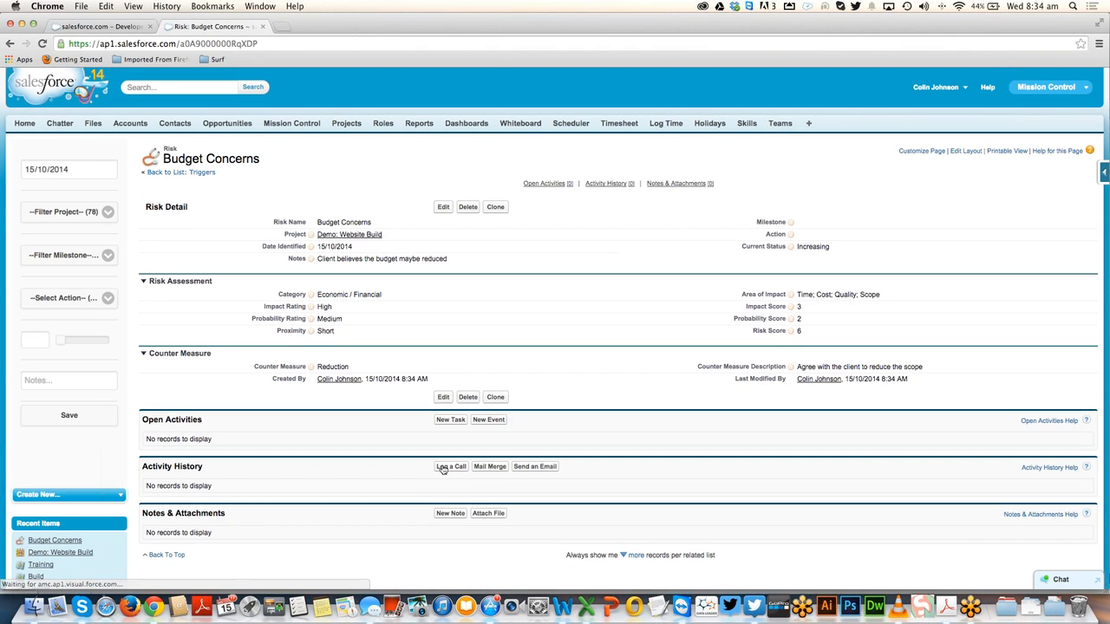
- Close the risk record and reload the project overview to examine its Risk Log
{"action": "left_click", "coordinate": [262, 26]}
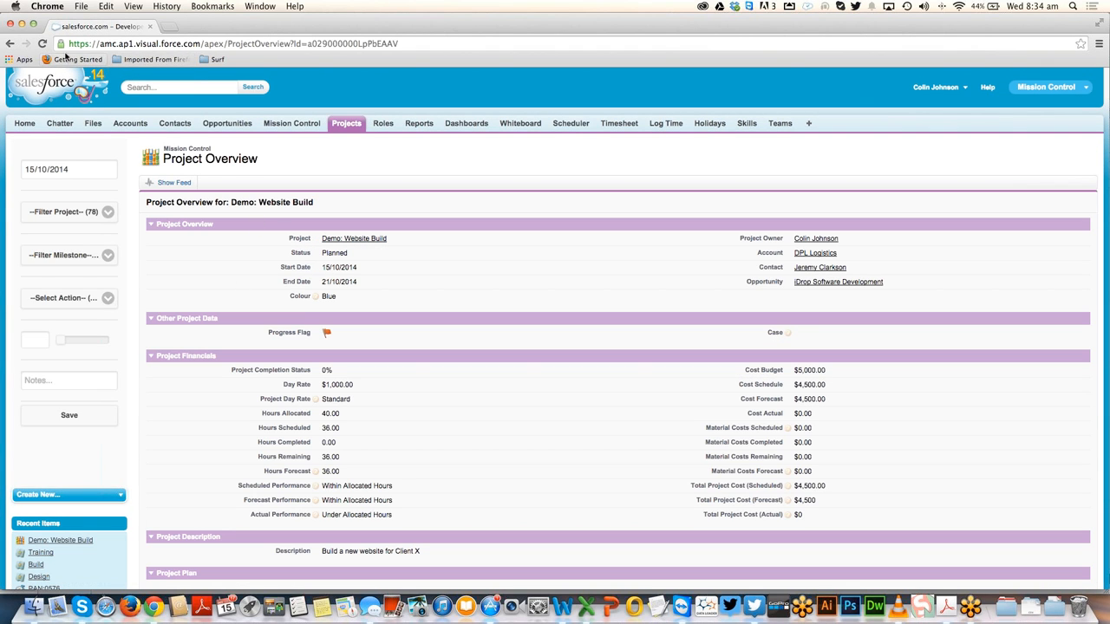
{"action": "left_click", "coordinate": [42, 43]}
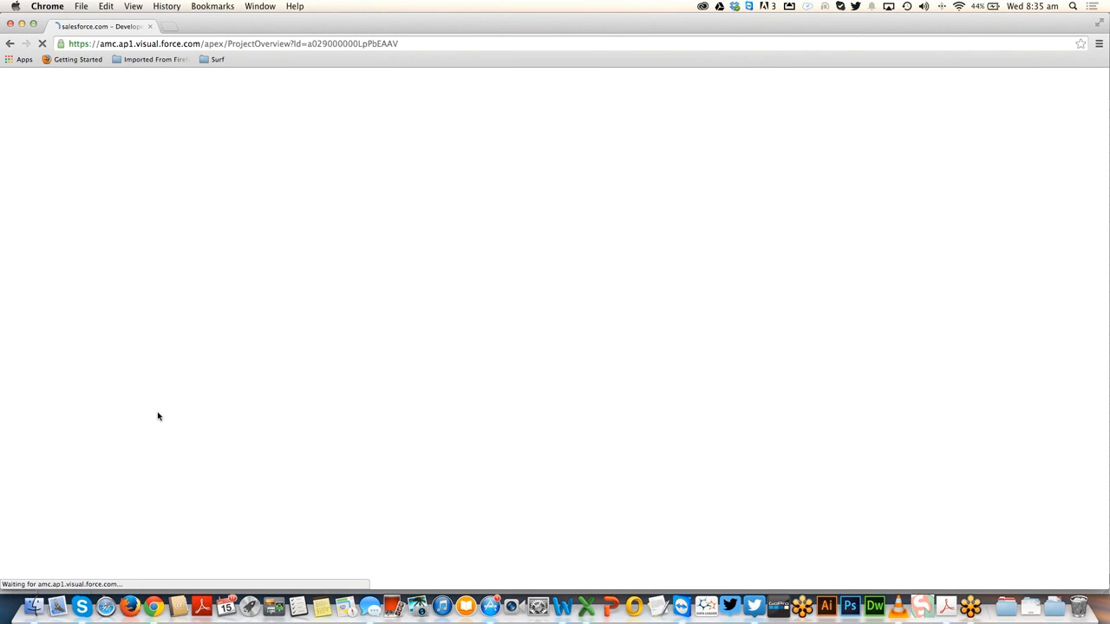
{"action": "scroll", "coordinate": [158, 415], "scroll_direction": "down", "scroll_amount": 5}
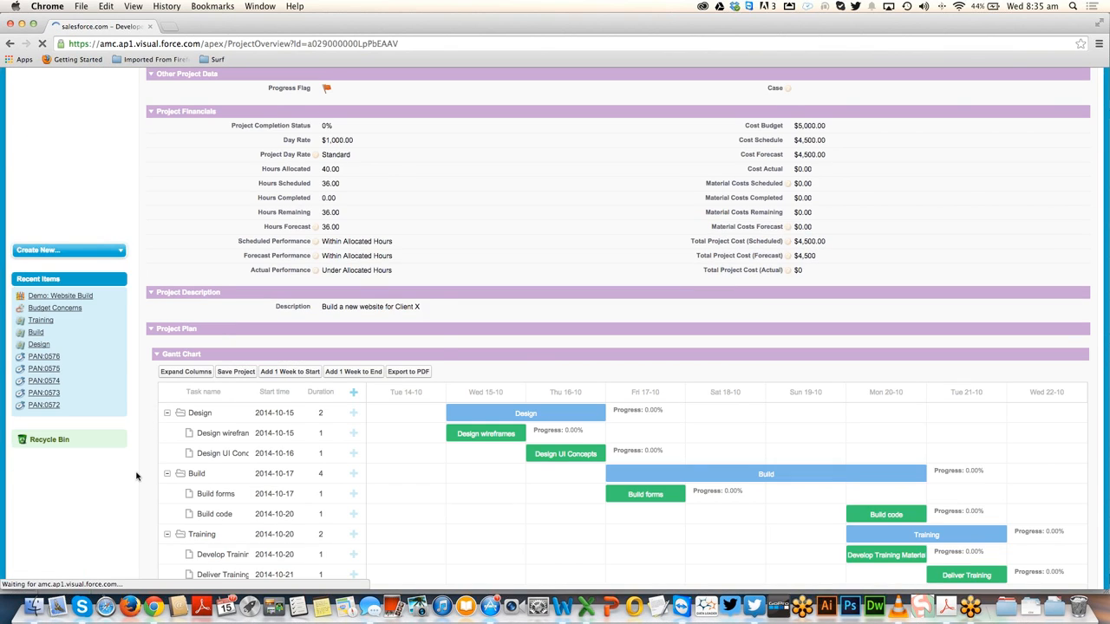
{"action": "scroll", "coordinate": [136, 476], "scroll_direction": "down", "scroll_amount": 10}
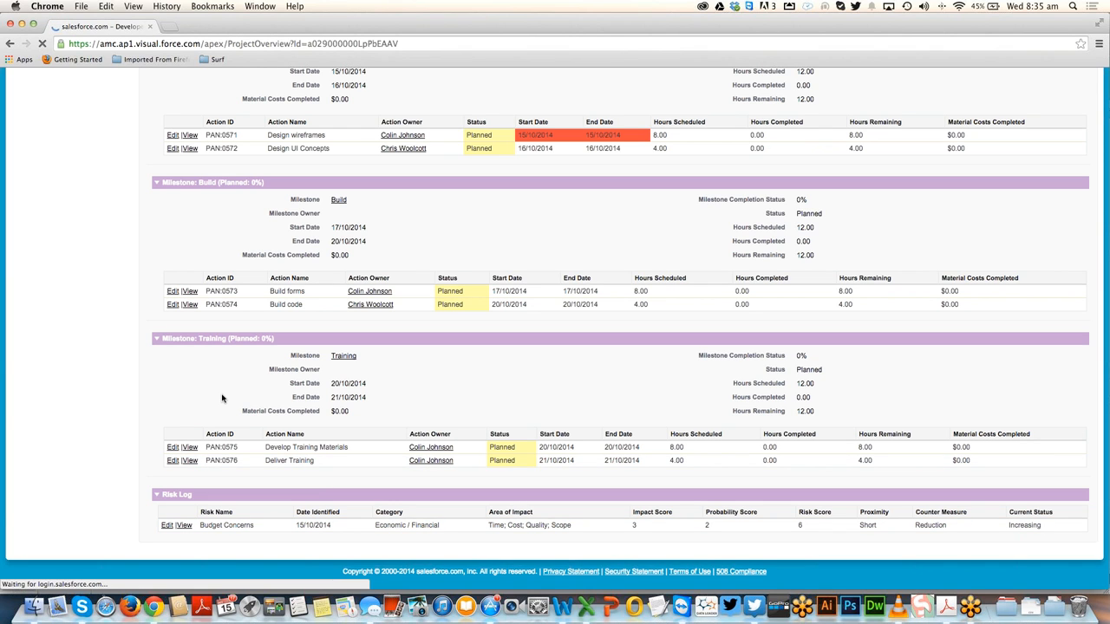
- Try extending the Design wireframes action to two days in the Gantt chart, open its details, and return it to one day
{"action": "scroll", "coordinate": [221, 398], "scroll_direction": "up", "scroll_amount": 8}
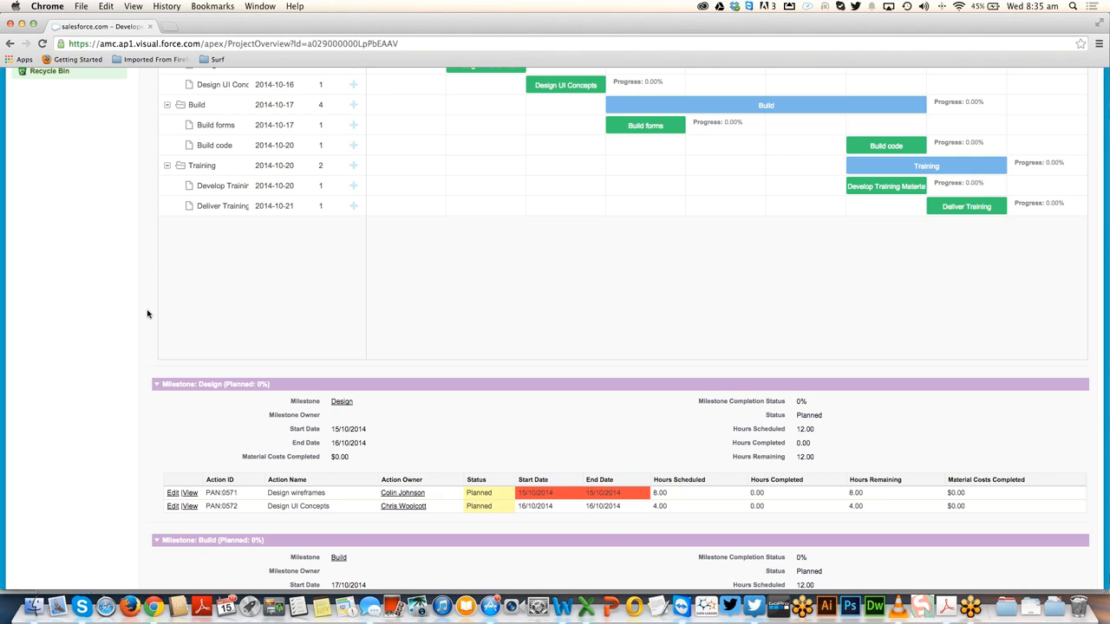
{"action": "scroll", "coordinate": [148, 314], "scroll_direction": "up", "scroll_amount": 4}
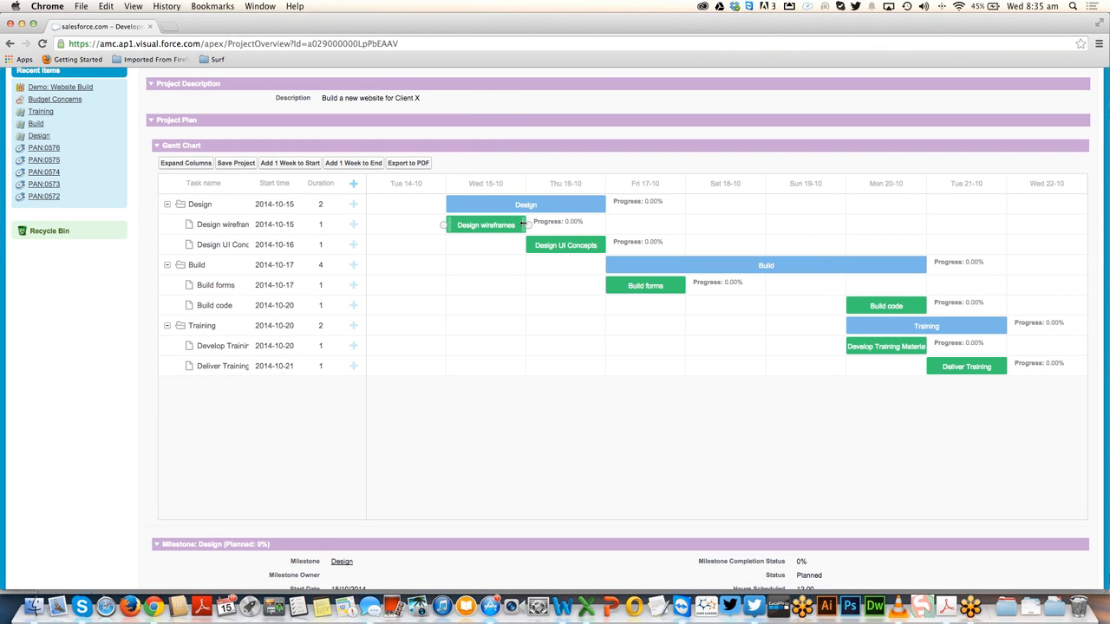
{"action": "left_click_drag", "start_coordinate": [522, 223], "coordinate": [607, 222]}
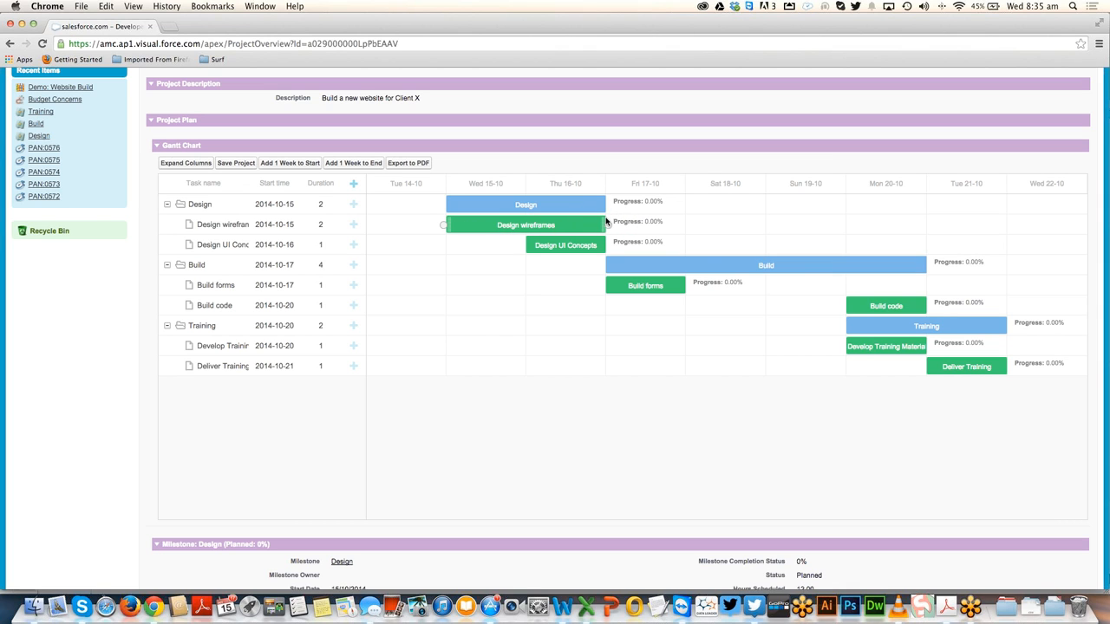
{"action": "double_click", "coordinate": [496, 225]}
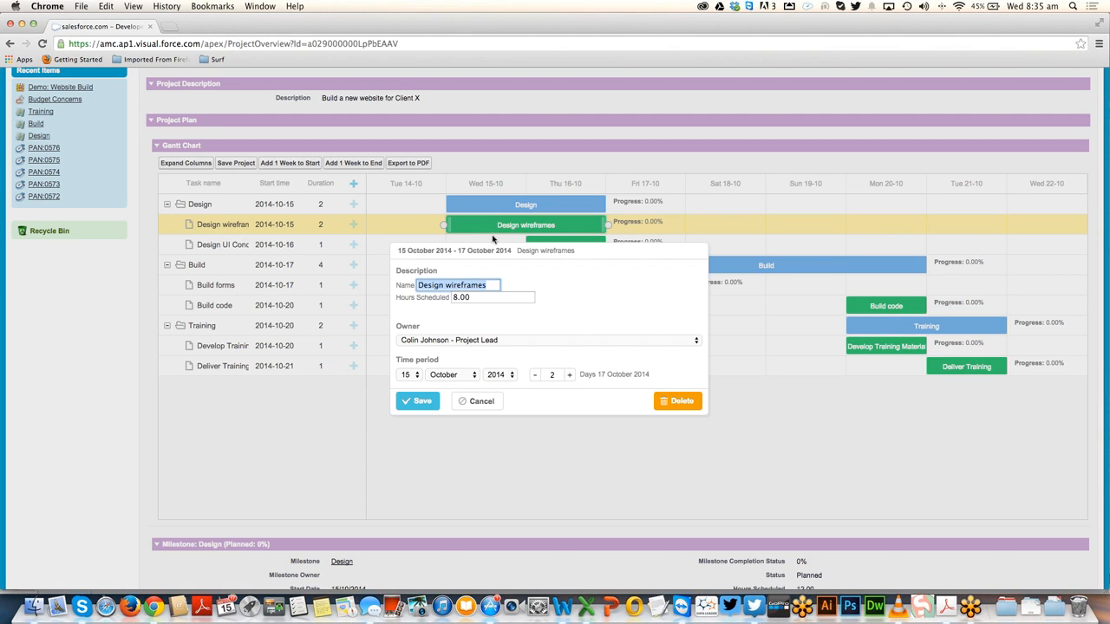
{"action": "left_click", "coordinate": [475, 341]}
{"action": "left_click", "coordinate": [554, 312]}
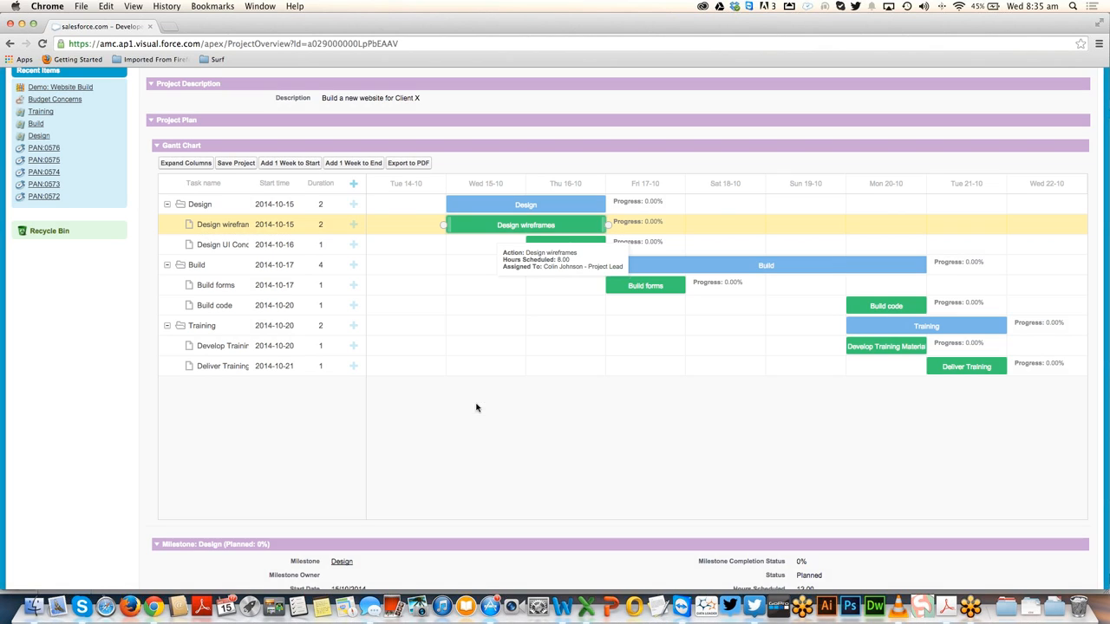
{"action": "left_click", "coordinate": [477, 405]}
{"action": "left_click_drag", "start_coordinate": [602, 222], "coordinate": [526, 225]}
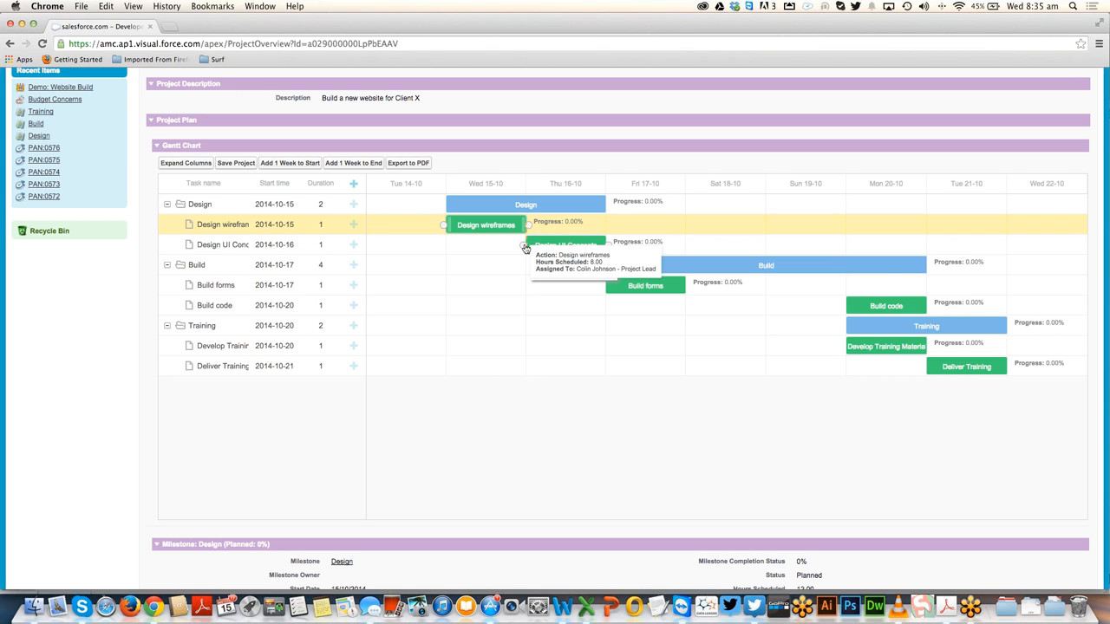
- Link the end of Design wireframes to the start of Design UI Concepts in the Gantt chart and save the project
{"action": "left_click_drag", "start_coordinate": [524, 248], "coordinate": [525, 247]}
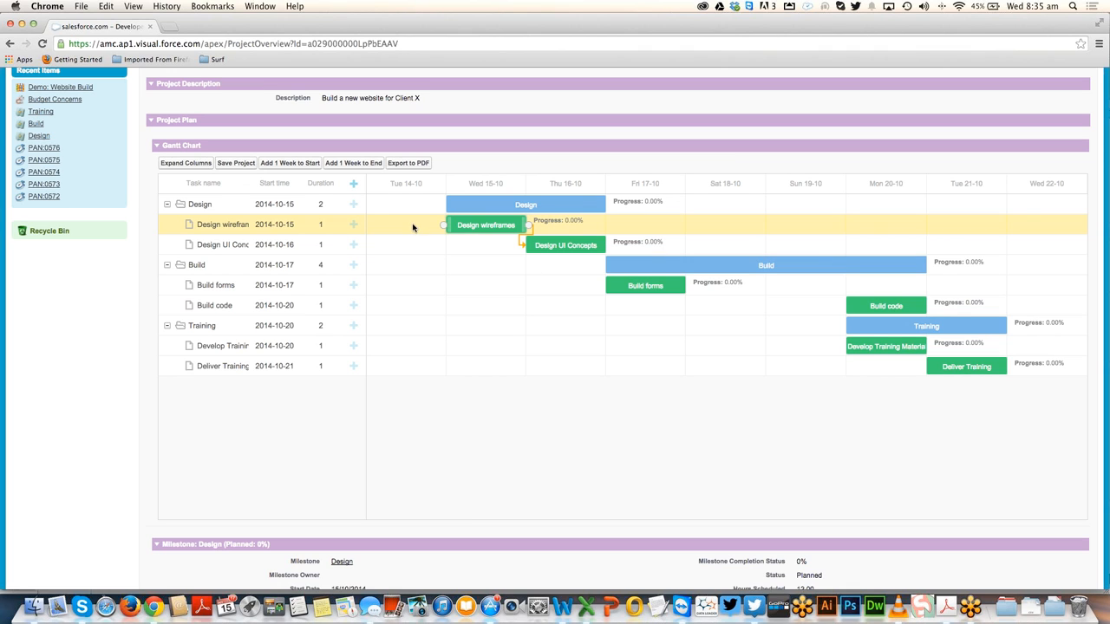
{"action": "left_click", "coordinate": [237, 165]}
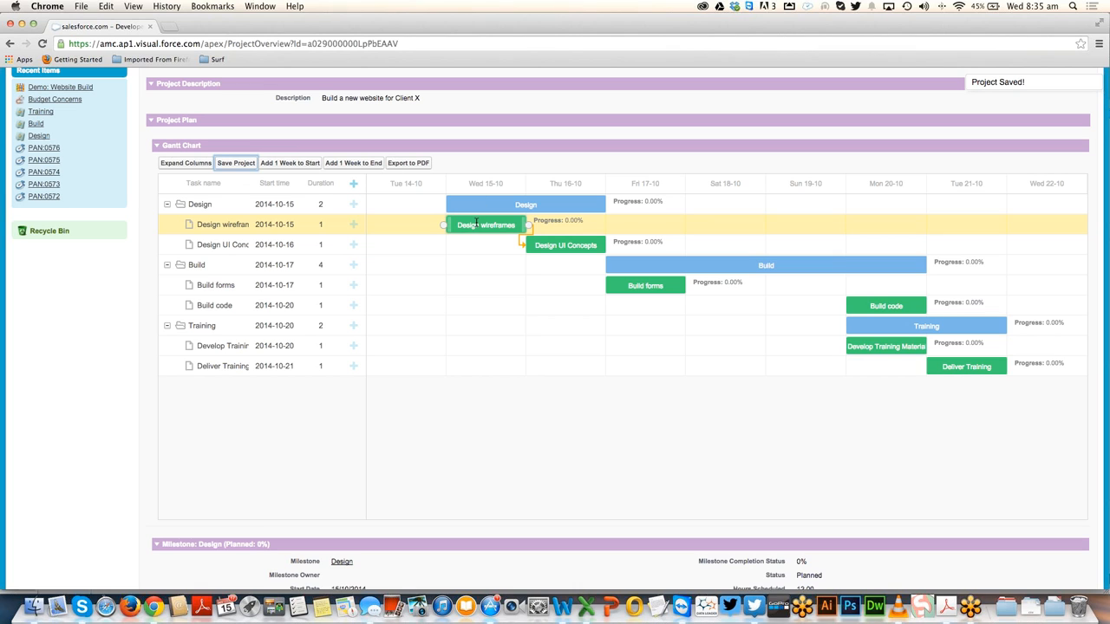
- Try moving Design wireframes with its linked action to start on 17 October, and move it back to 15 October
{"action": "left_click_drag", "start_coordinate": [476, 223], "coordinate": [622, 215]}
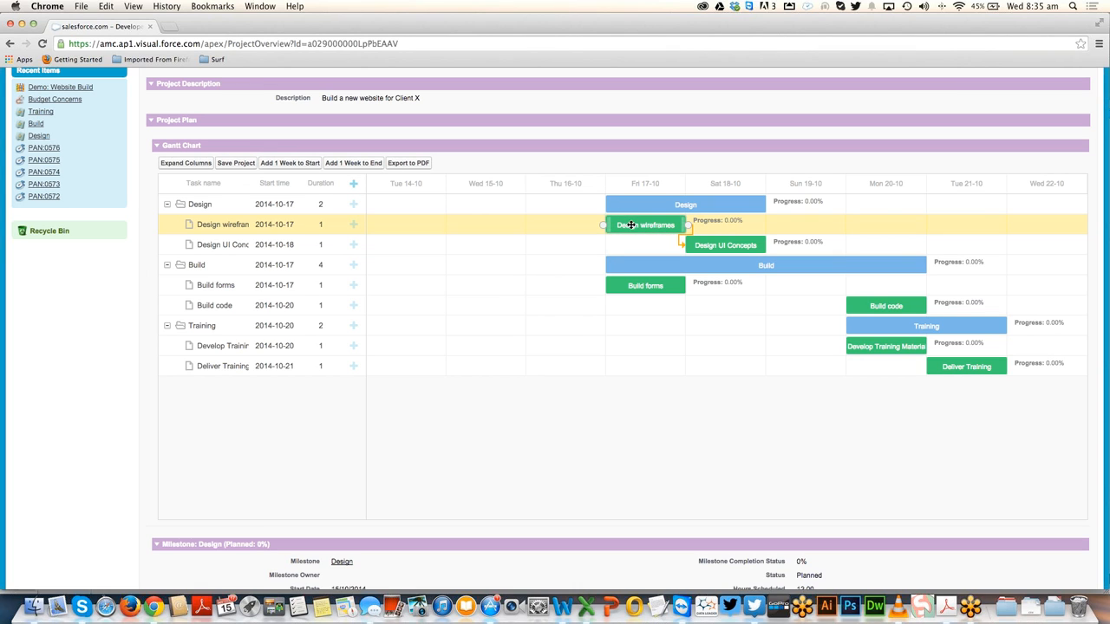
{"action": "left_click_drag", "start_coordinate": [631, 225], "coordinate": [474, 222]}
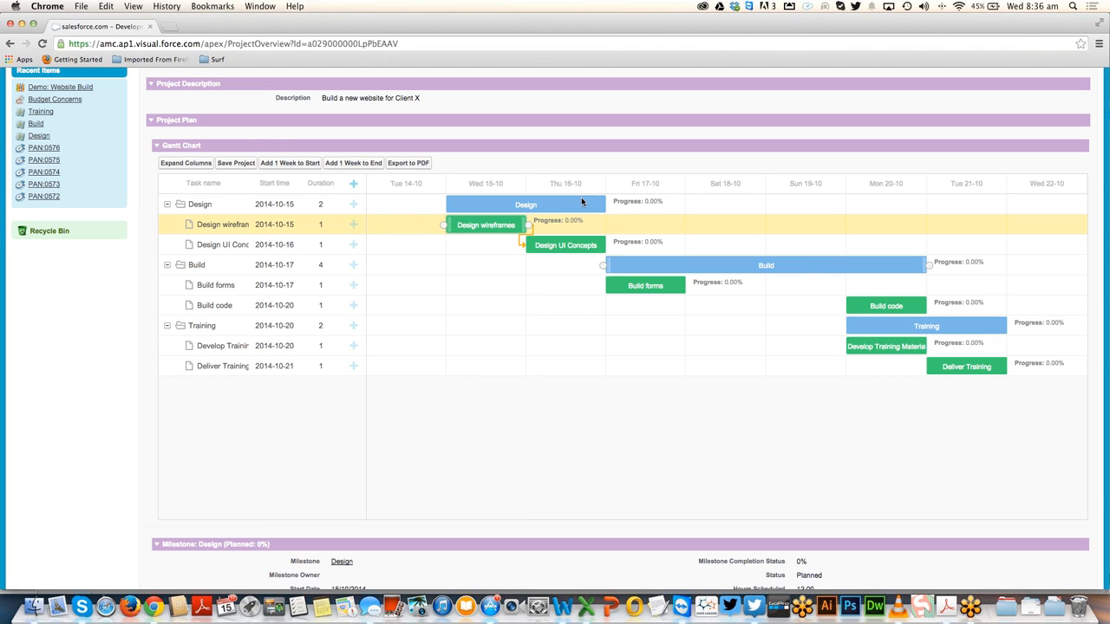
- Export the Gantt chart to PDF, view the downloaded file, and close it
{"action": "left_click", "coordinate": [401, 164]}
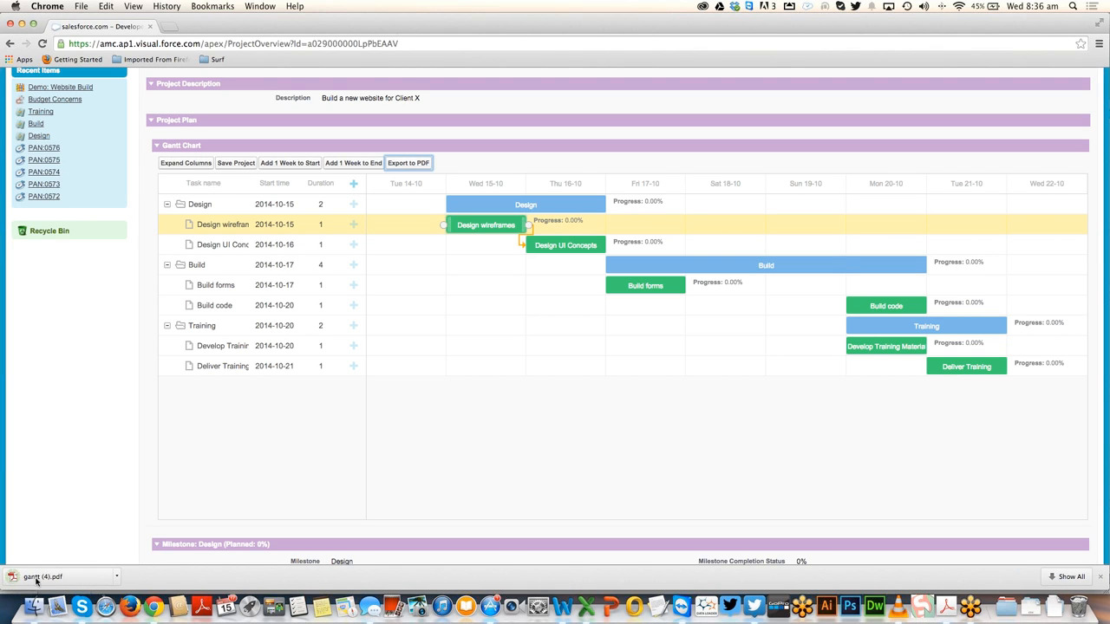
{"action": "left_click", "coordinate": [37, 579]}
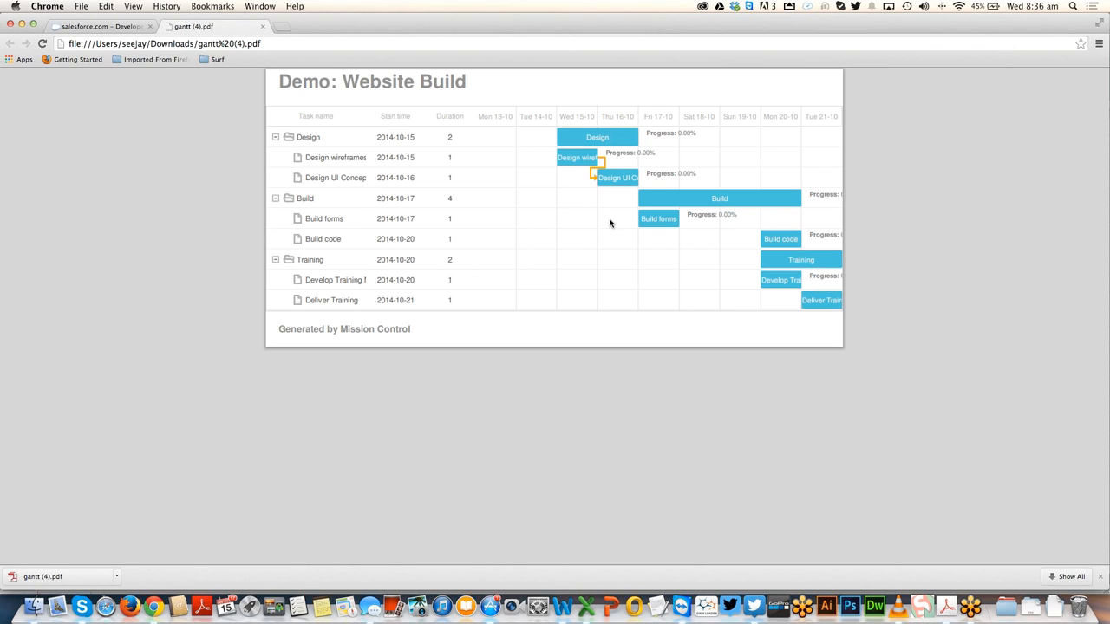
{"action": "left_click", "coordinate": [264, 27]}
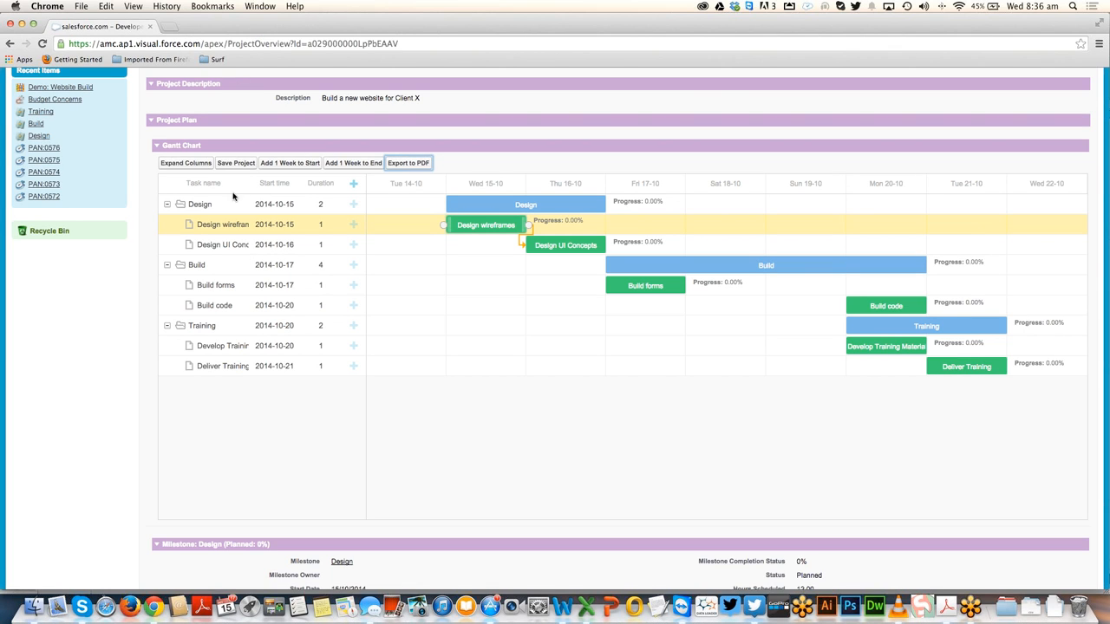
- Post "Looking forward to getting this one underway :-)" in the project overview's feed and hide the feed
{"action": "scroll", "coordinate": [171, 120], "scroll_direction": "up", "scroll_amount": 10}
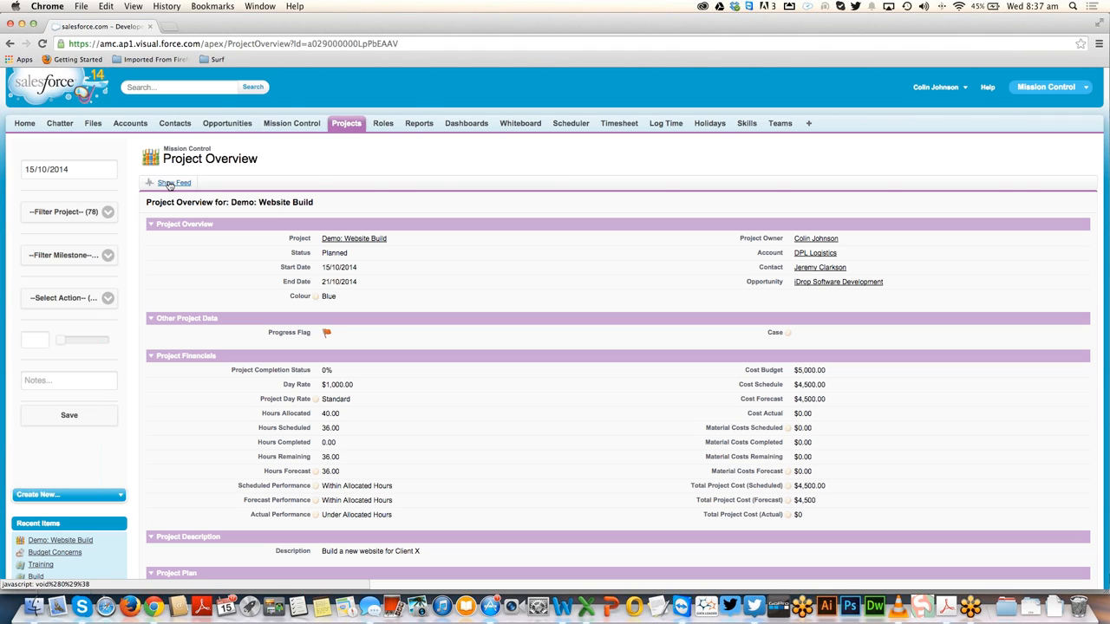
{"action": "left_click", "coordinate": [170, 184]}
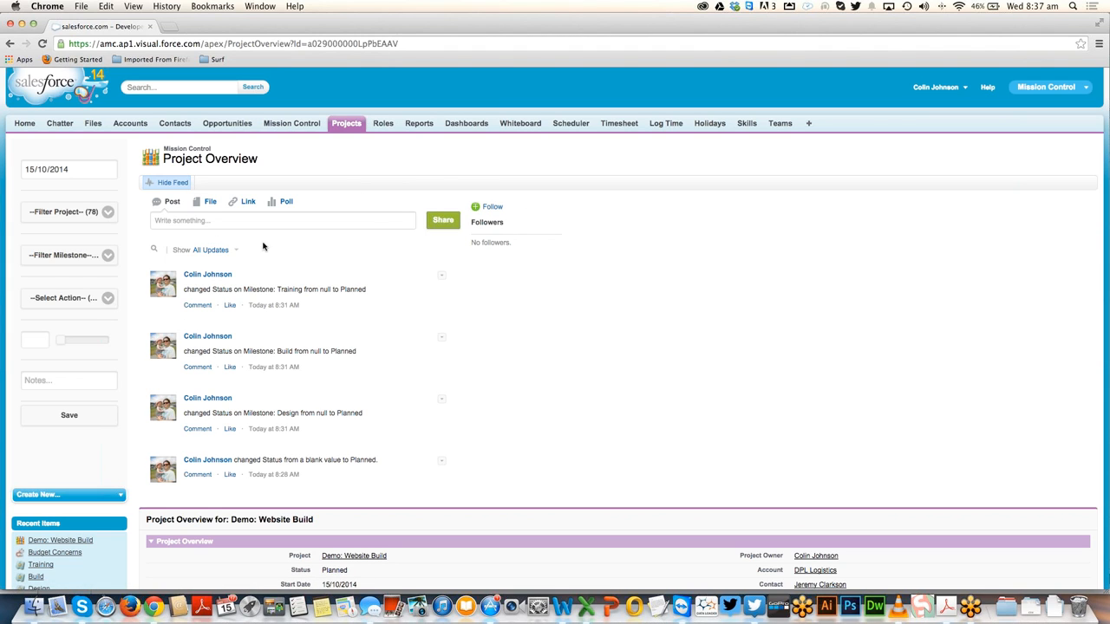
{"action": "left_click", "coordinate": [186, 219]}
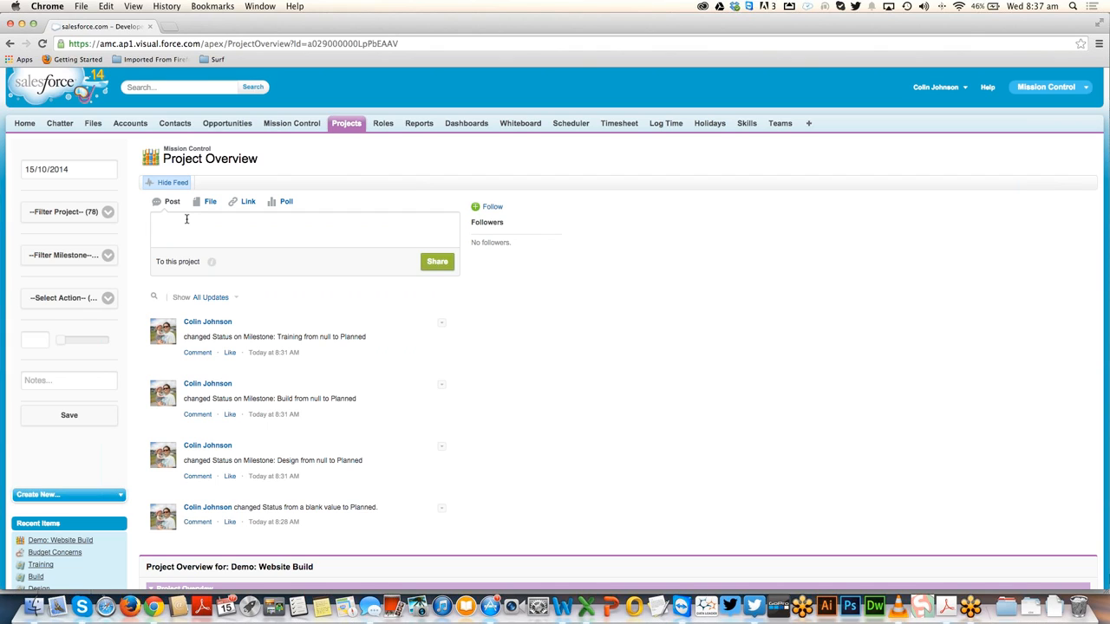
{"action": "type", "text": "Looking forward to getting this one underway :-)"}
{"action": "left_click", "coordinate": [436, 261]}
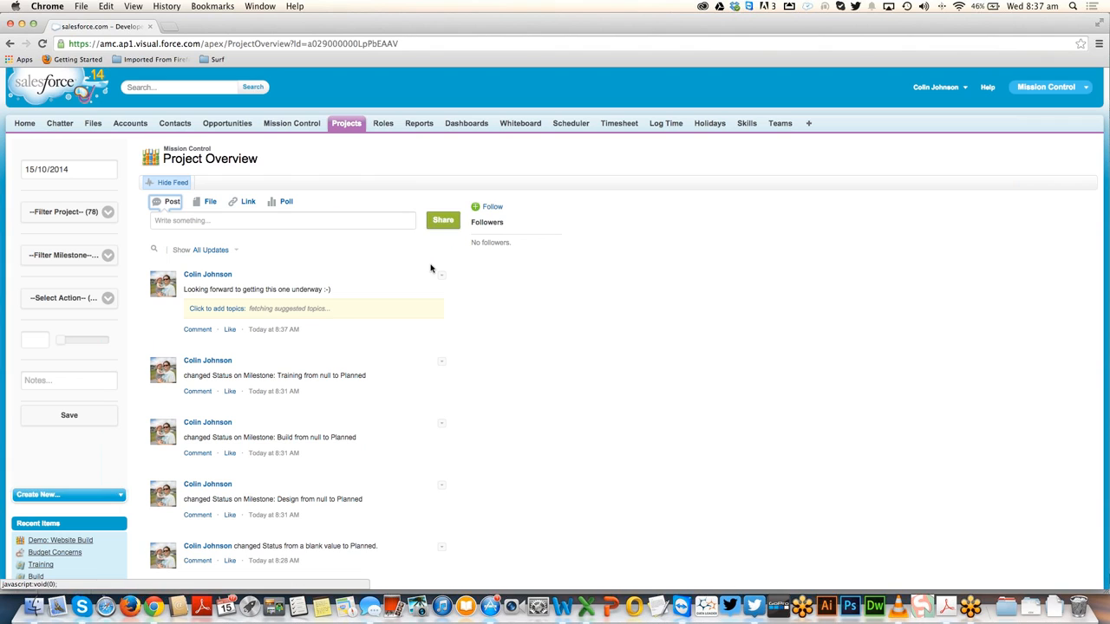
{"action": "left_click", "coordinate": [167, 184]}
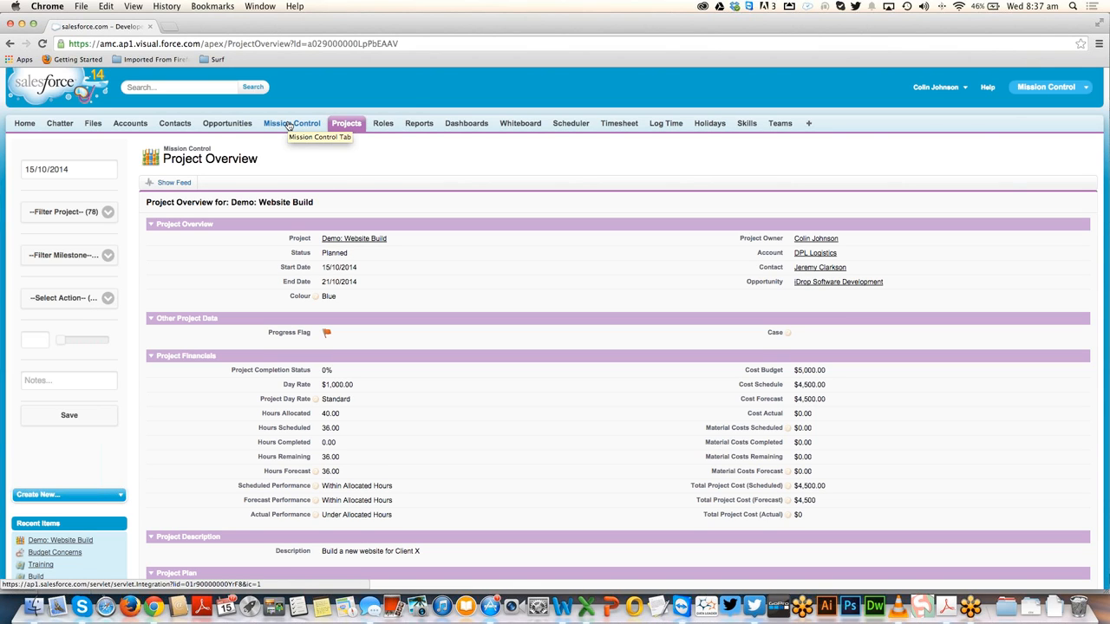
- Open the project whiteboard from Mission Control and filter it to the project Demo: Website Build
{"action": "left_click", "coordinate": [288, 124]}
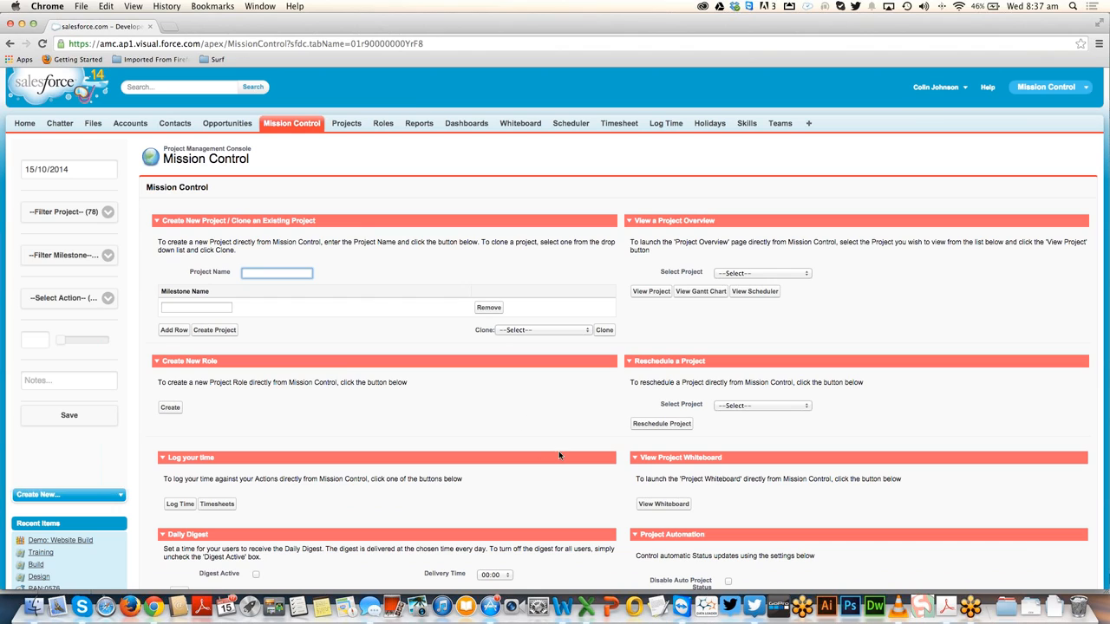
{"action": "left_click", "coordinate": [663, 505]}
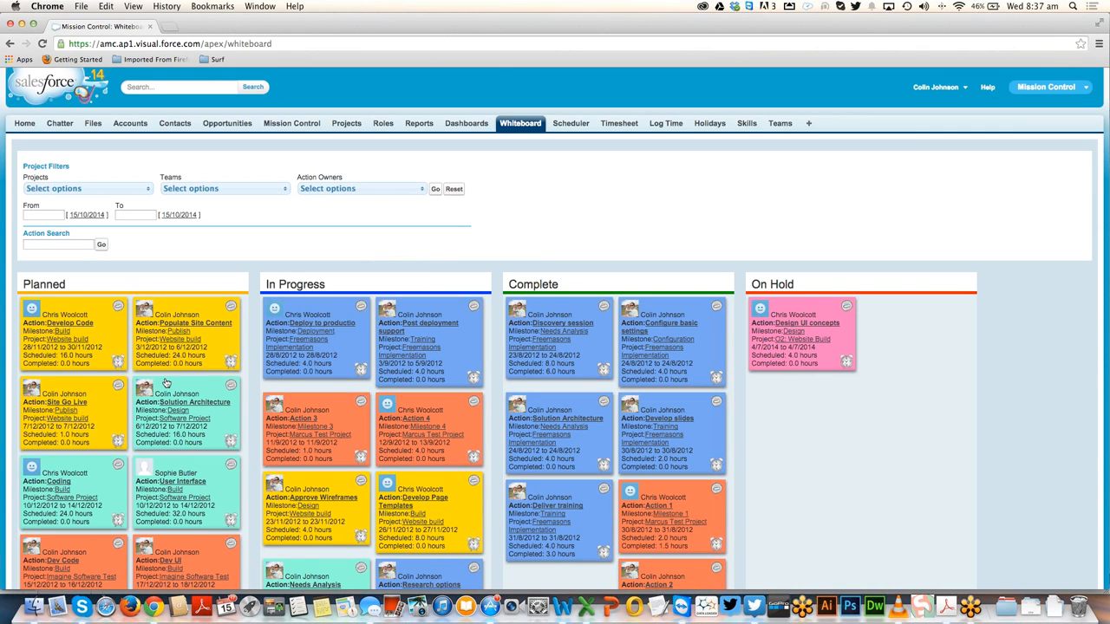
{"action": "scroll", "coordinate": [165, 382], "scroll_direction": "down", "scroll_amount": 5}
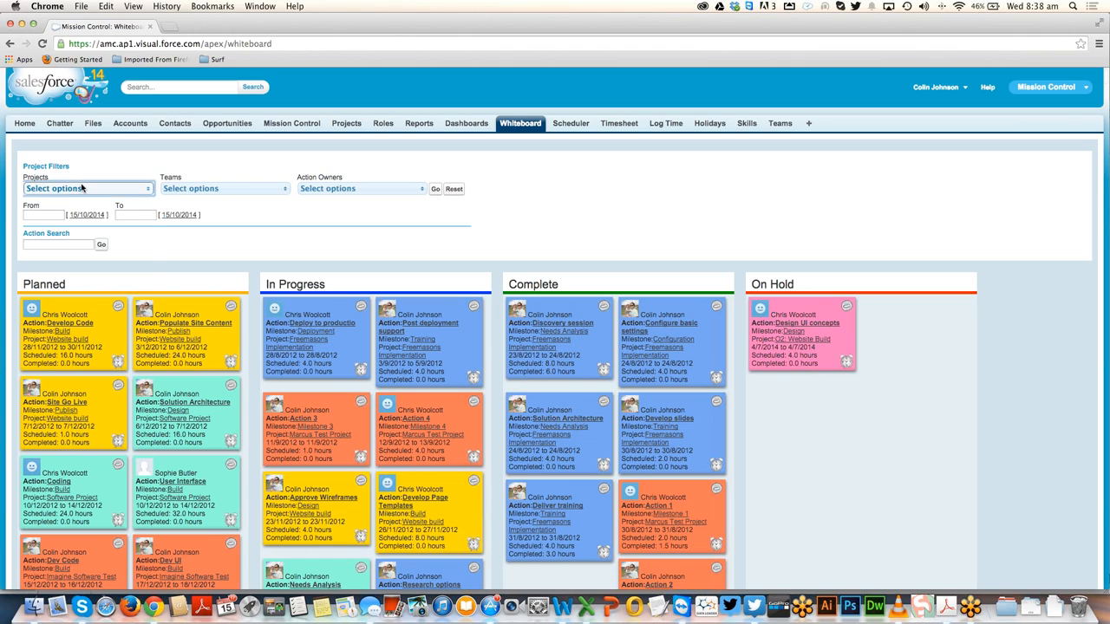
{"action": "left_click", "coordinate": [82, 188]}
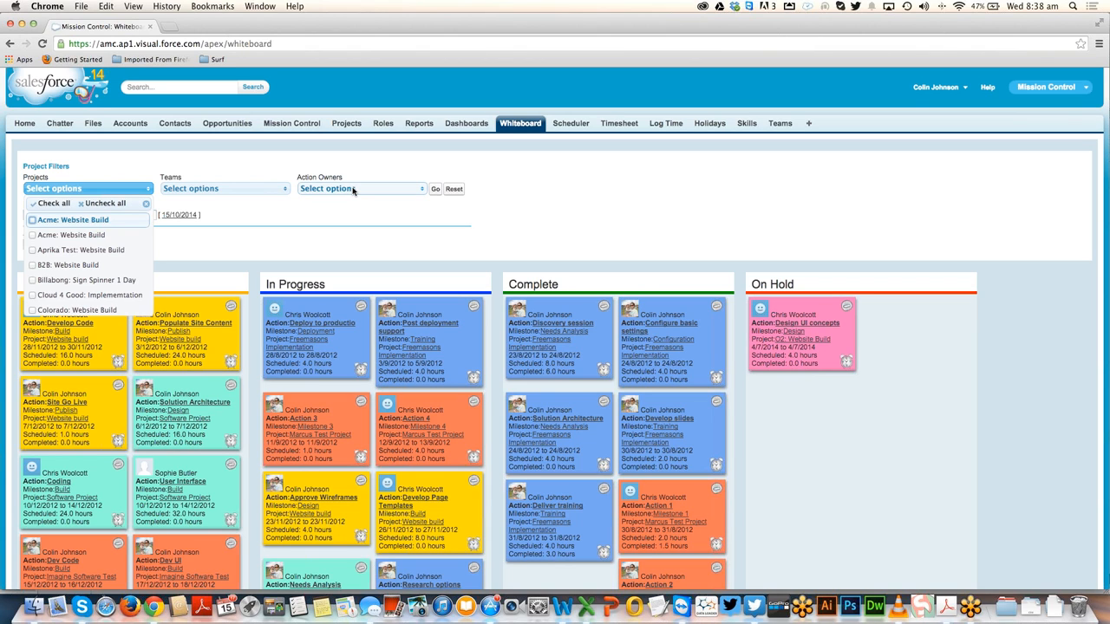
{"action": "scroll", "coordinate": [45, 274], "scroll_direction": "down", "scroll_amount": 3}
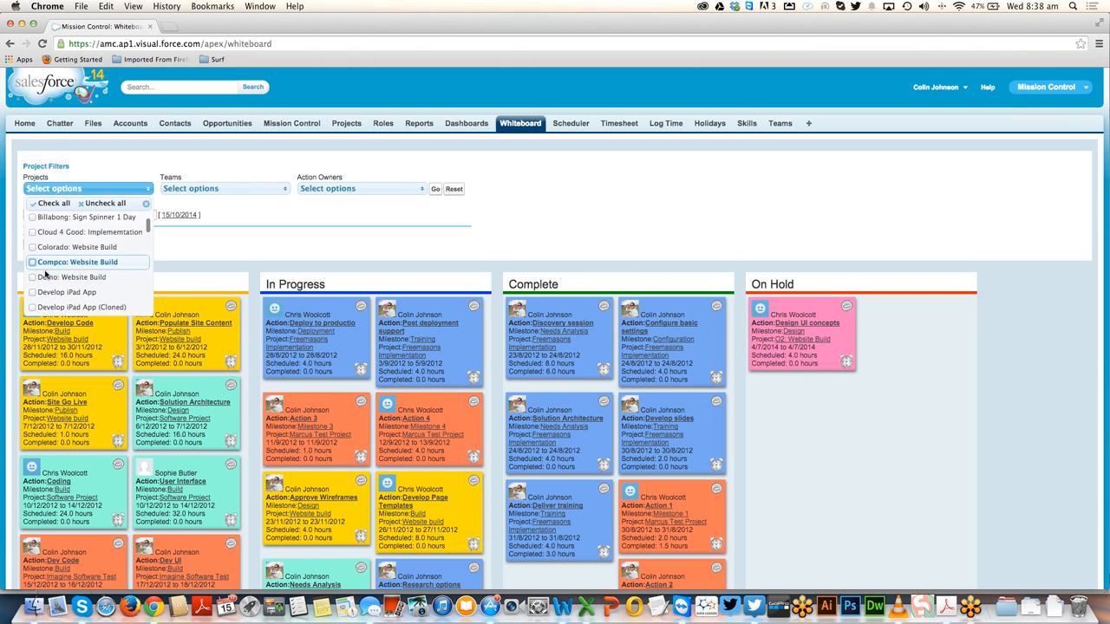
{"action": "scroll", "coordinate": [39, 269], "scroll_direction": "down", "scroll_amount": 1}
{"action": "left_click", "coordinate": [33, 264]}
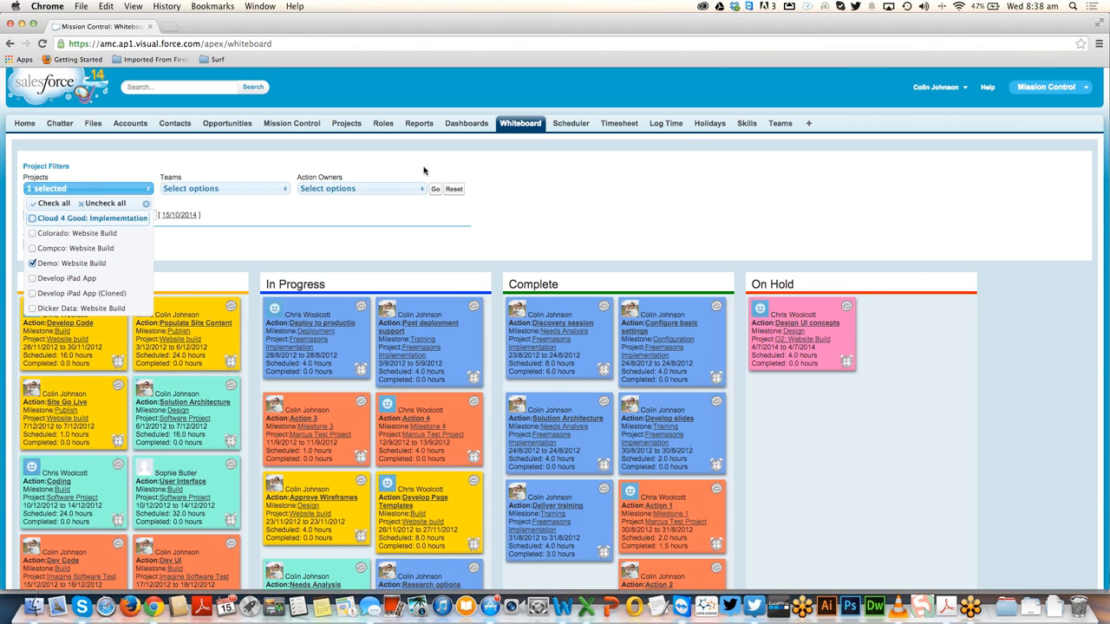
{"action": "left_click", "coordinate": [434, 191]}
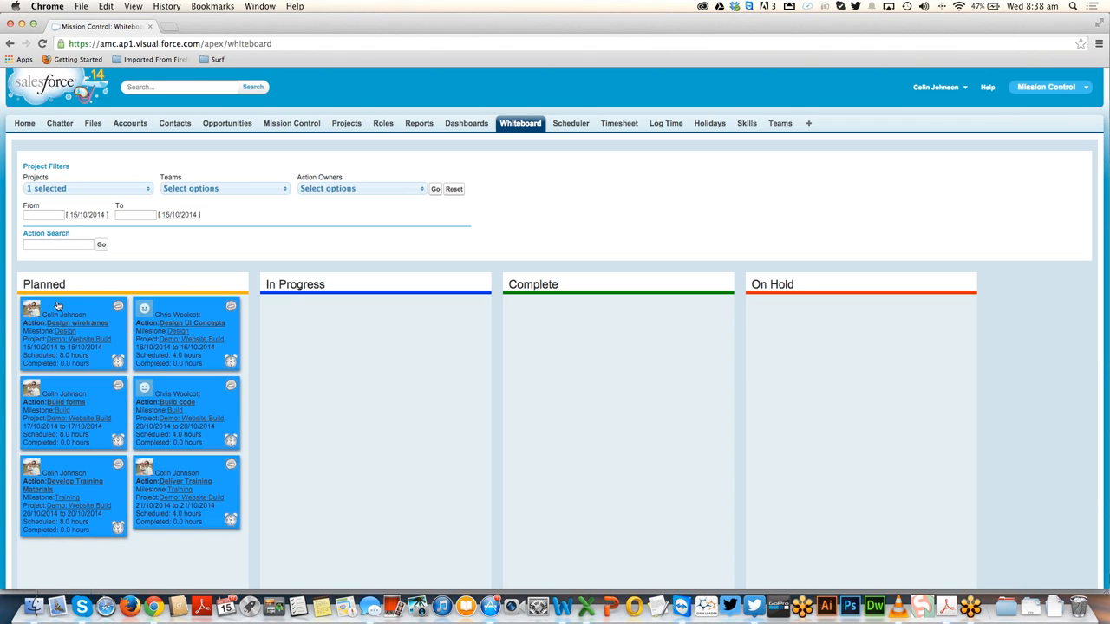
- Move the Design wireframes action from Planned to In Progress on the whiteboard
{"action": "left_click_drag", "start_coordinate": [57, 305], "coordinate": [331, 320]}
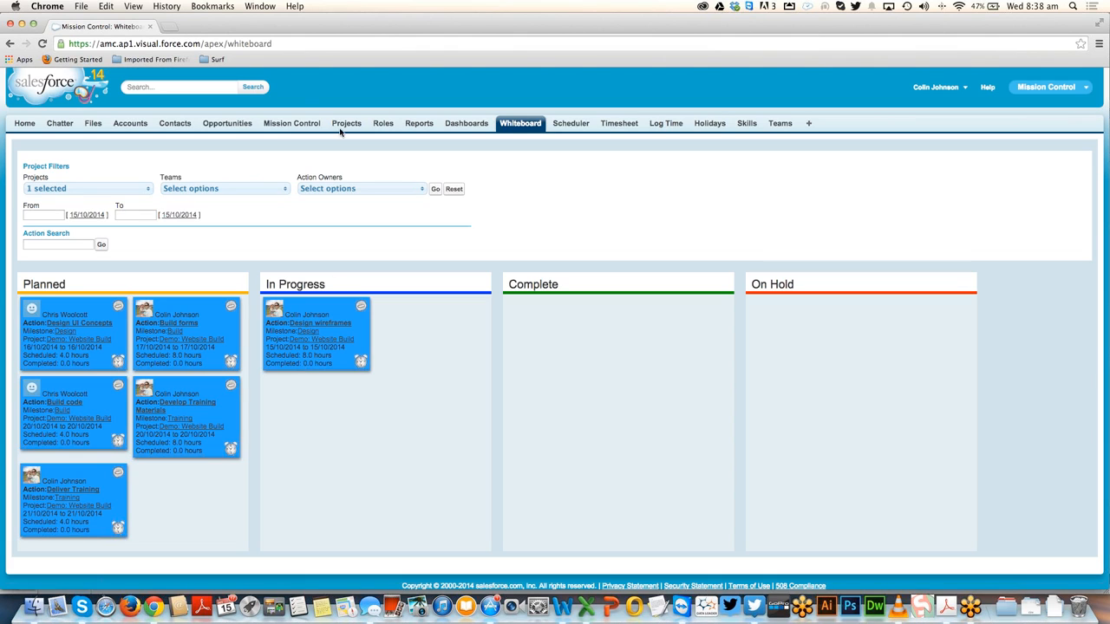
- Open the project overview of Demo: Website Build in a second browser tab and review its status and milestones
{"action": "left_click", "coordinate": [285, 125], "text": "super"}
{"action": "left_click", "coordinate": [187, 27]}
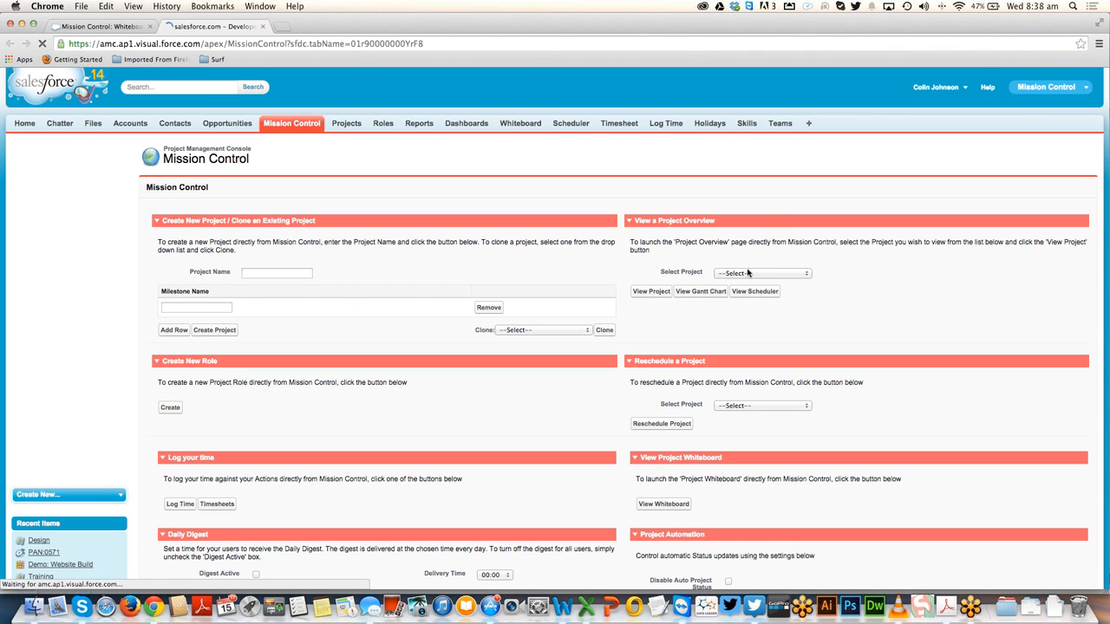
{"action": "left_click", "coordinate": [745, 273]}
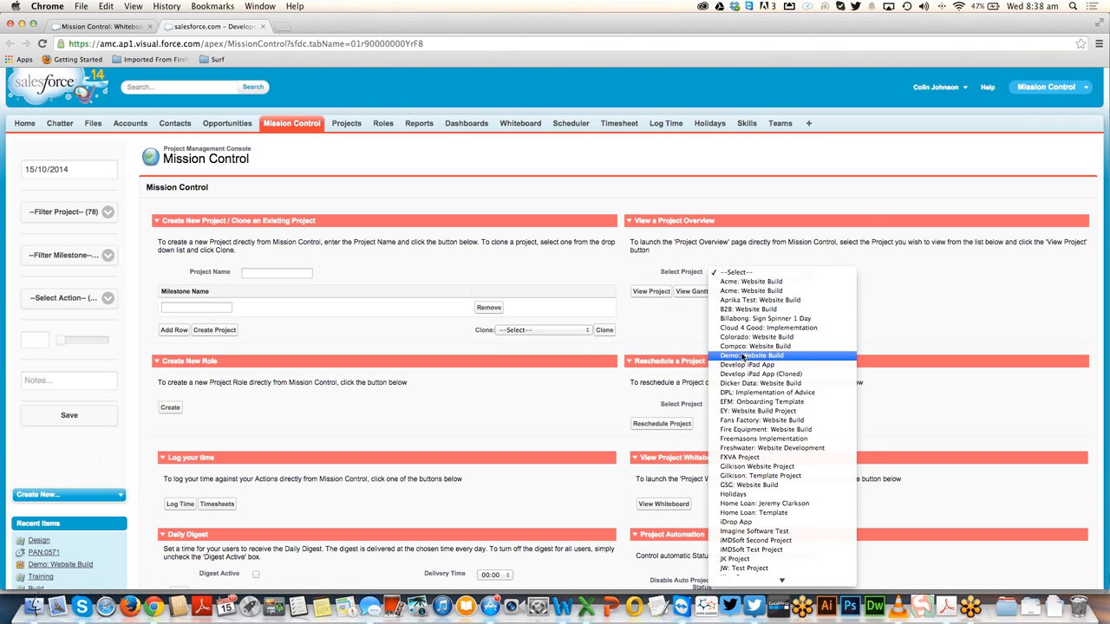
{"action": "left_click", "coordinate": [742, 355]}
{"action": "left_click", "coordinate": [648, 291]}
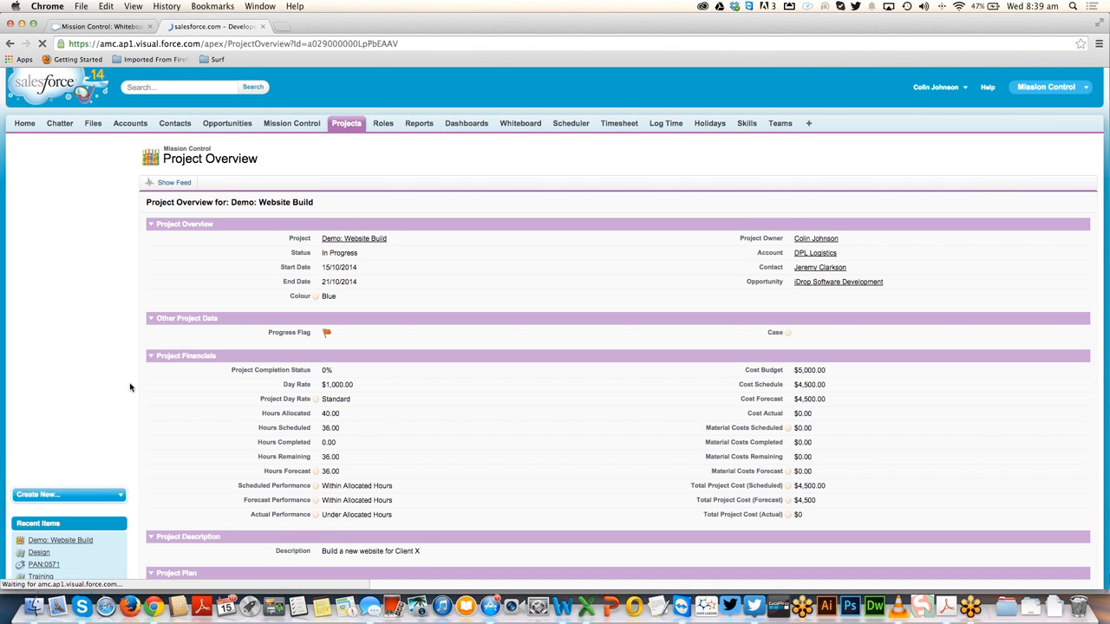
{"action": "scroll", "coordinate": [130, 387], "scroll_direction": "down", "scroll_amount": 15}
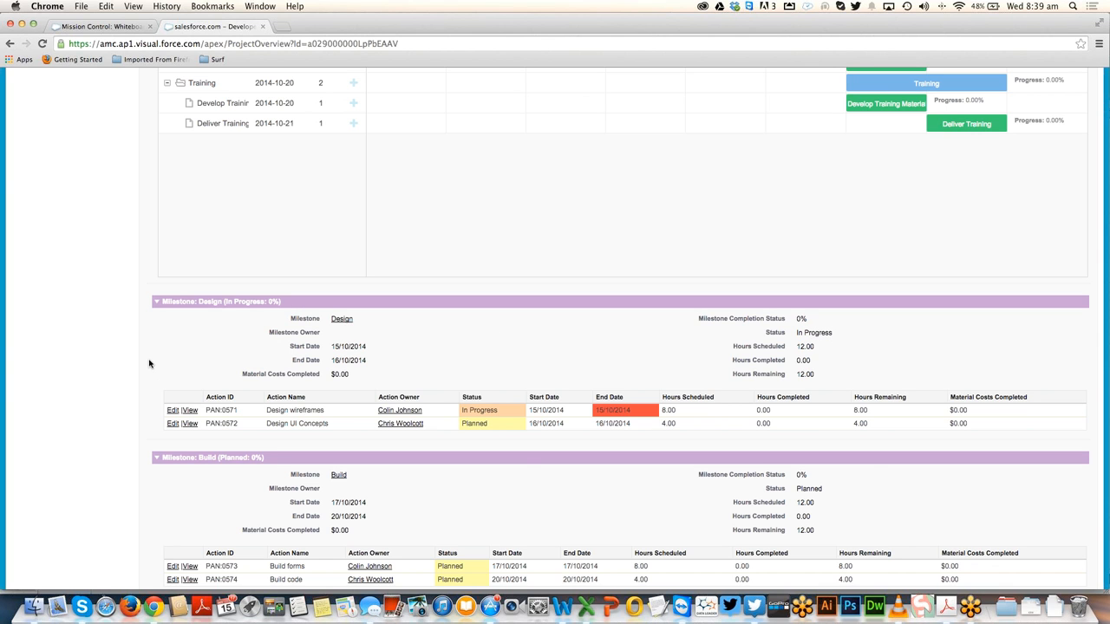
{"action": "scroll", "coordinate": [148, 362], "scroll_direction": "up", "scroll_amount": 10}
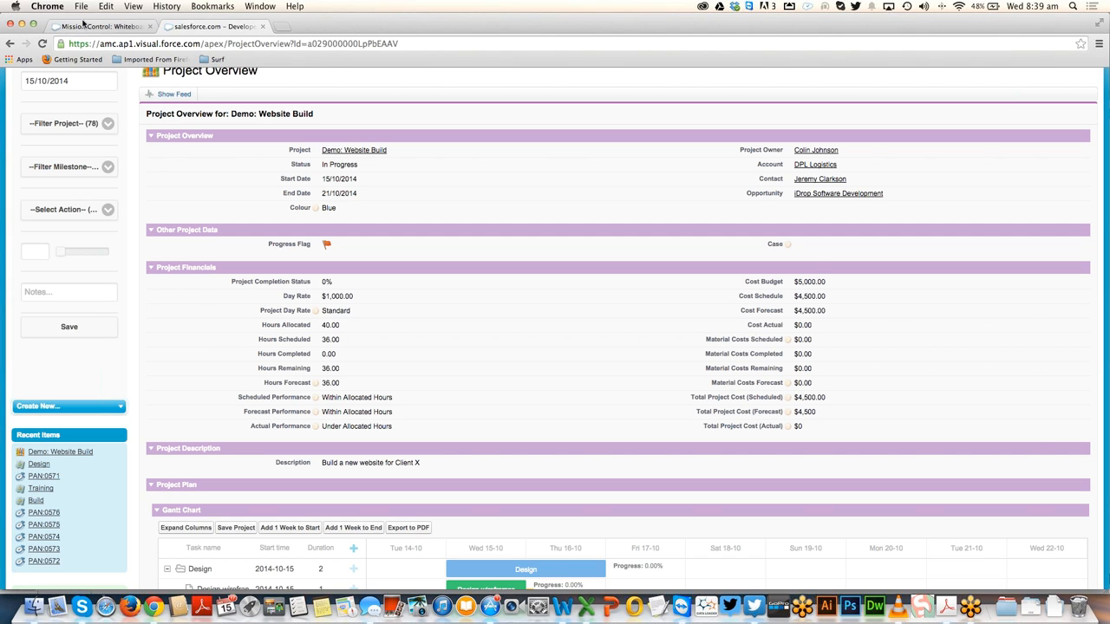
- From the whiteboard, log 2 completed hours on the Design wireframes action with the note "Started work on wireframes"
{"action": "left_click", "coordinate": [85, 27]}
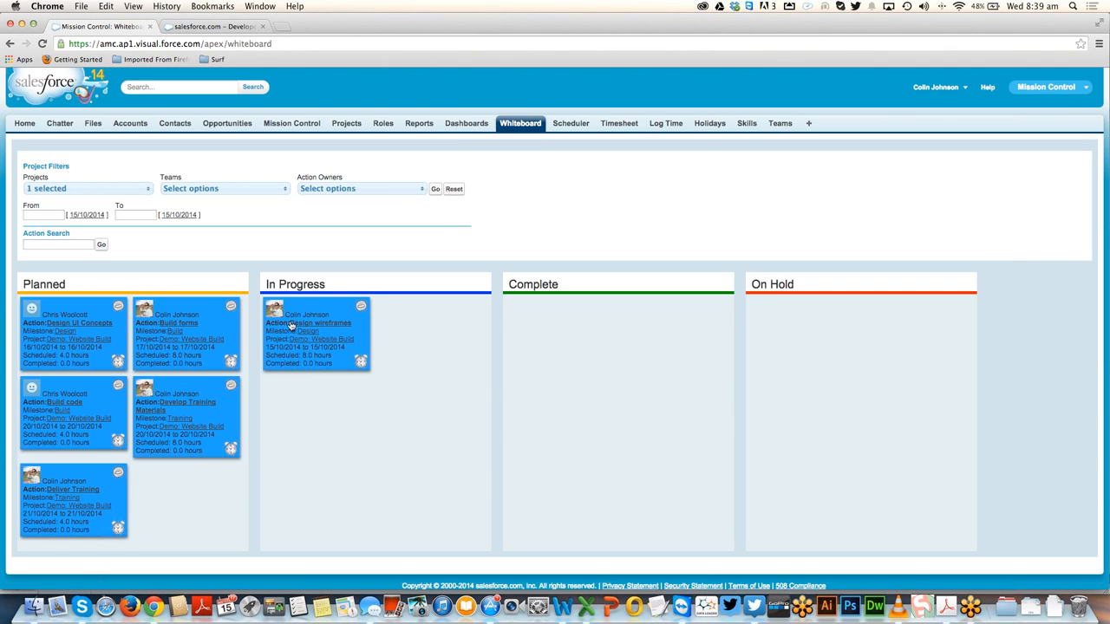
{"action": "left_click", "coordinate": [361, 364]}
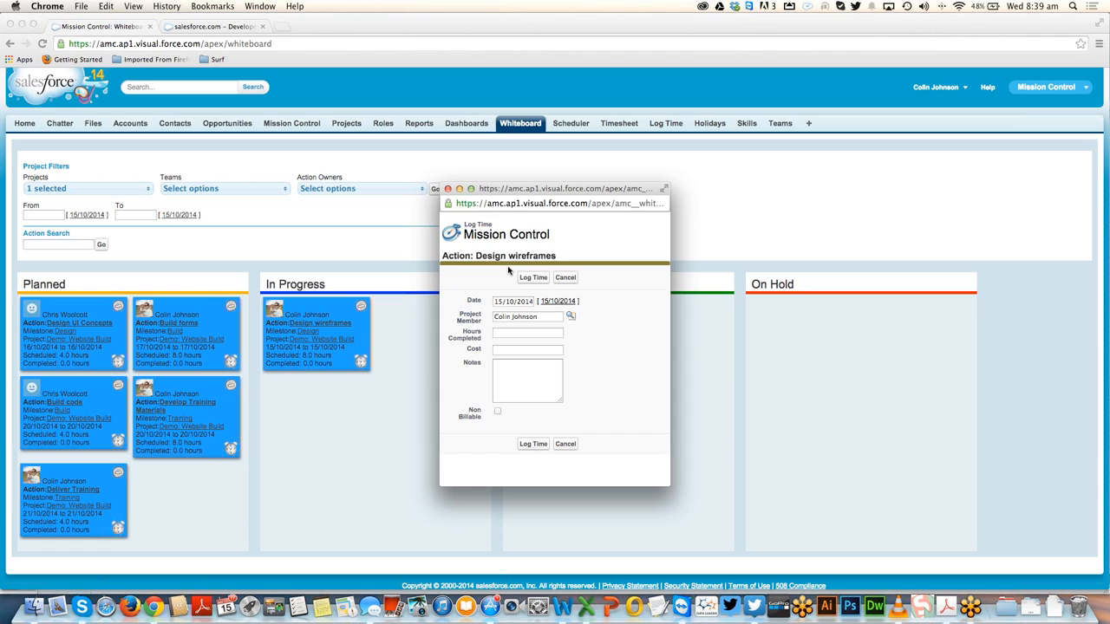
{"action": "left_click", "coordinate": [505, 332]}
{"action": "left_click", "coordinate": [513, 385]}
{"action": "type", "text": "Started work on wireframes"}
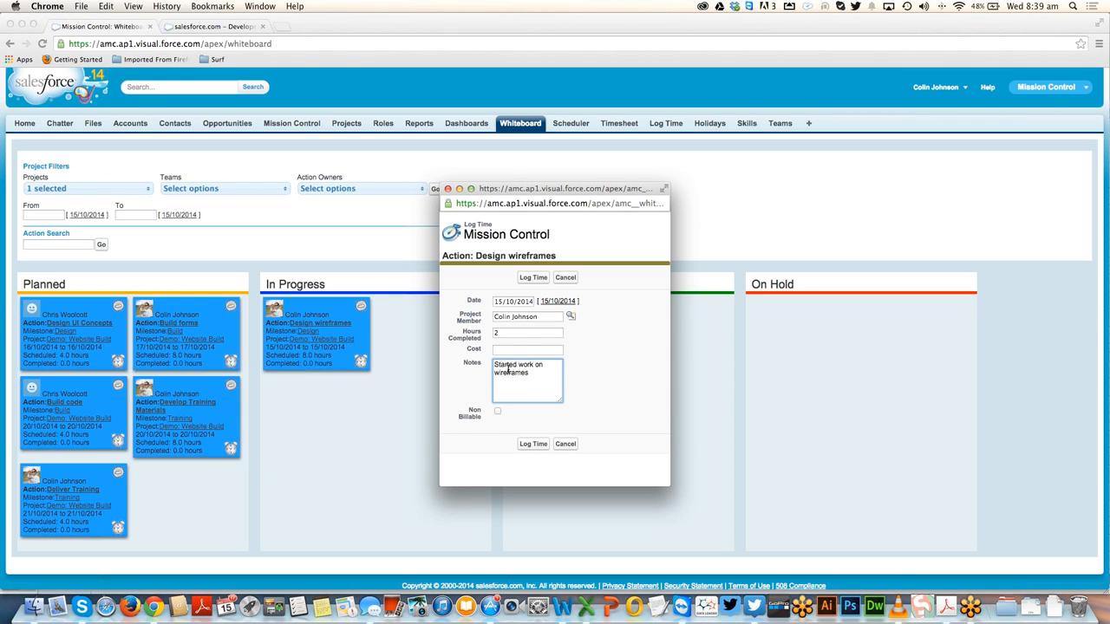
{"action": "left_click", "coordinate": [534, 447]}
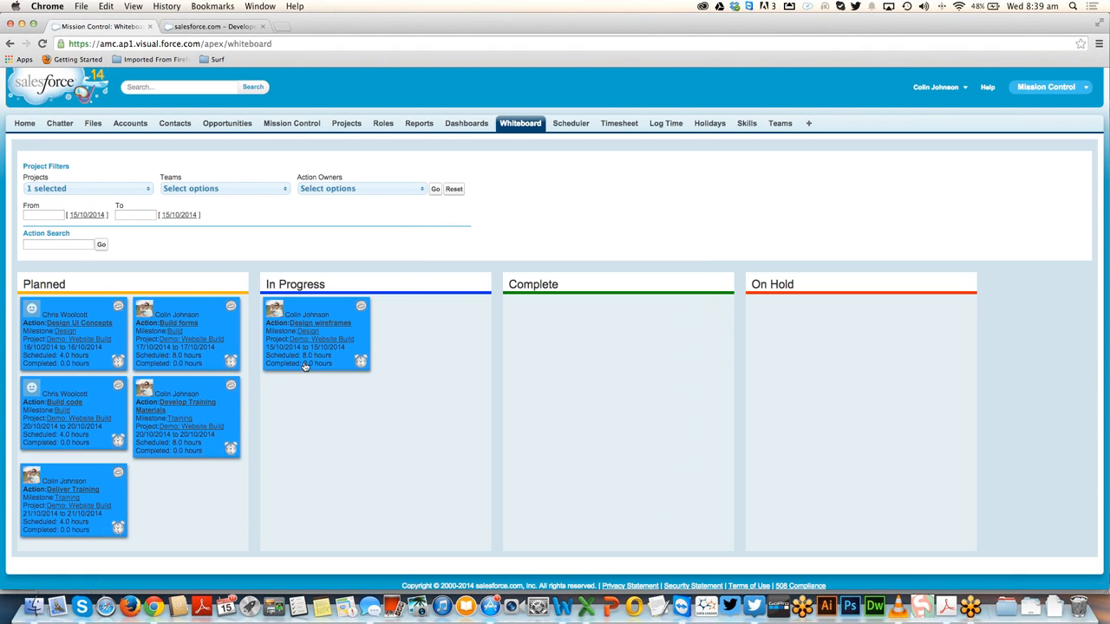
- Refresh the project overview and check the updated financials, Gantt chart progress and milestone hours
{"action": "left_click", "coordinate": [194, 28]}
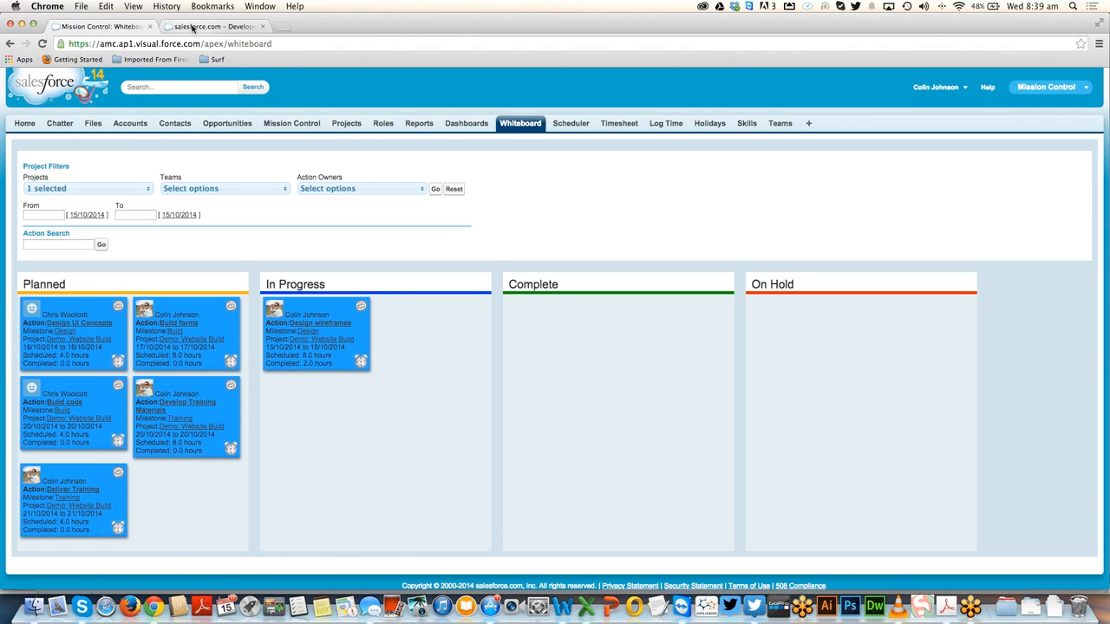
{"action": "left_click", "coordinate": [42, 44]}
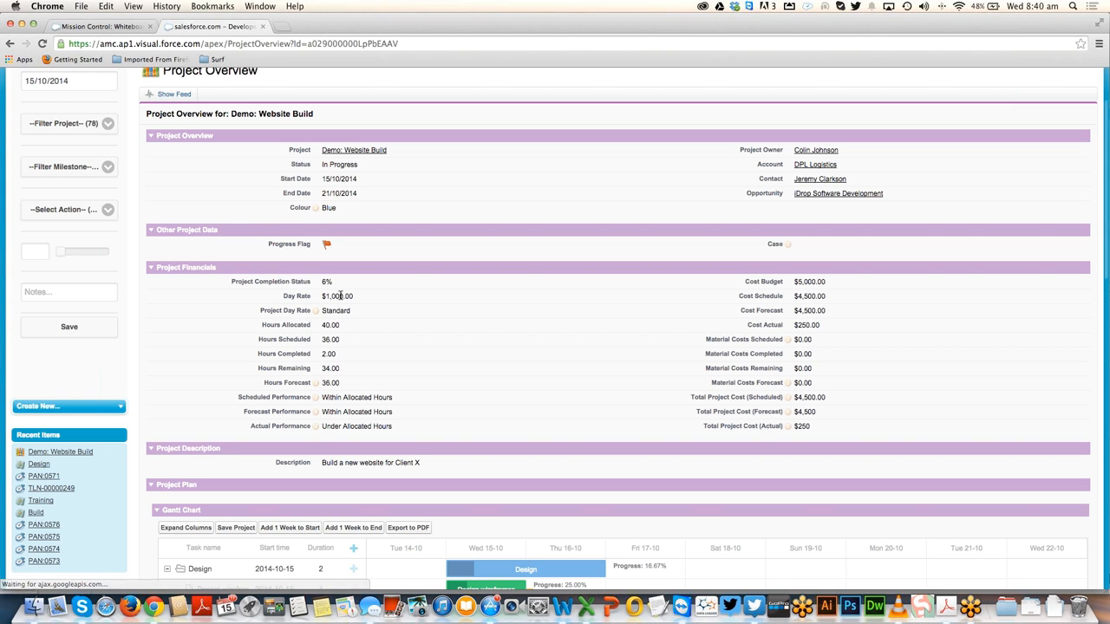
{"action": "scroll", "coordinate": [340, 295], "scroll_direction": "down", "scroll_amount": 5}
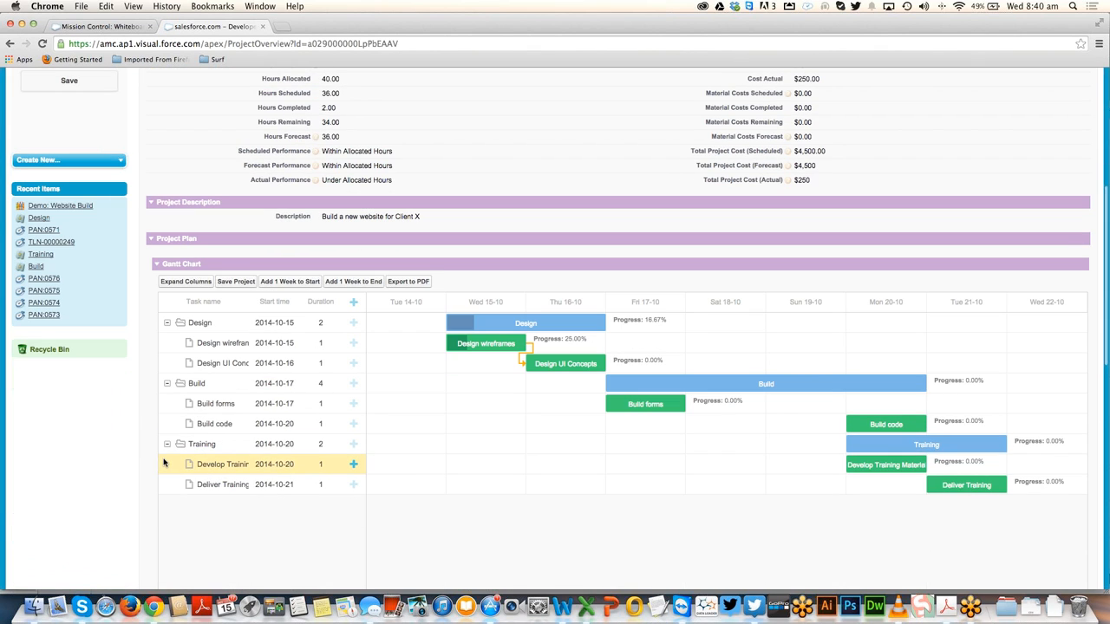
{"action": "scroll", "coordinate": [134, 502], "scroll_direction": "down", "scroll_amount": 10}
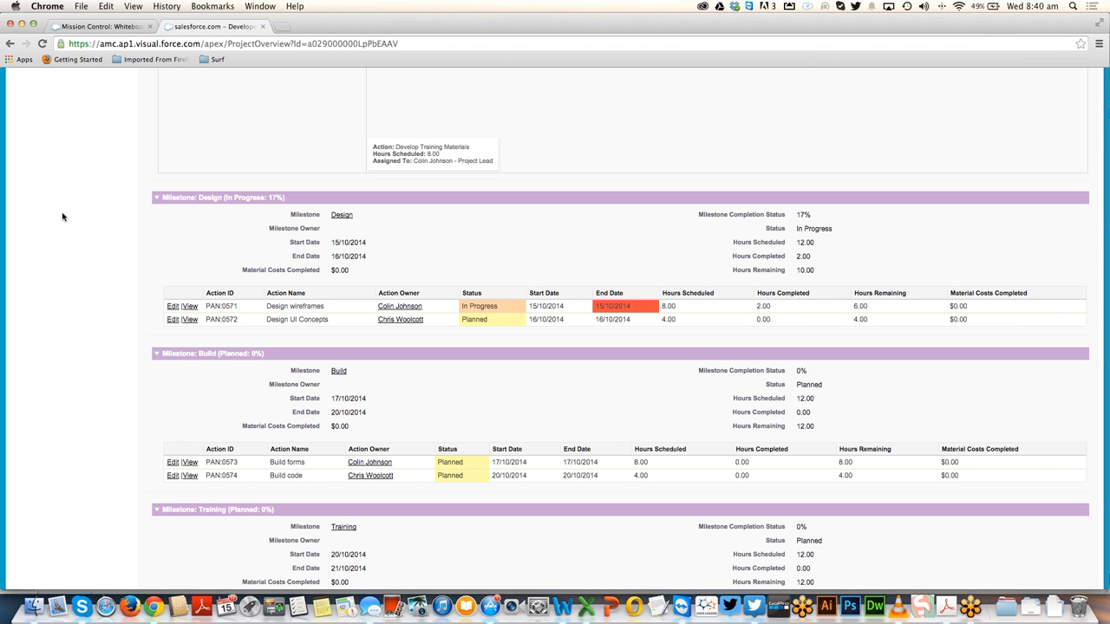
{"action": "scroll", "coordinate": [62, 218], "scroll_direction": "up", "scroll_amount": 15}
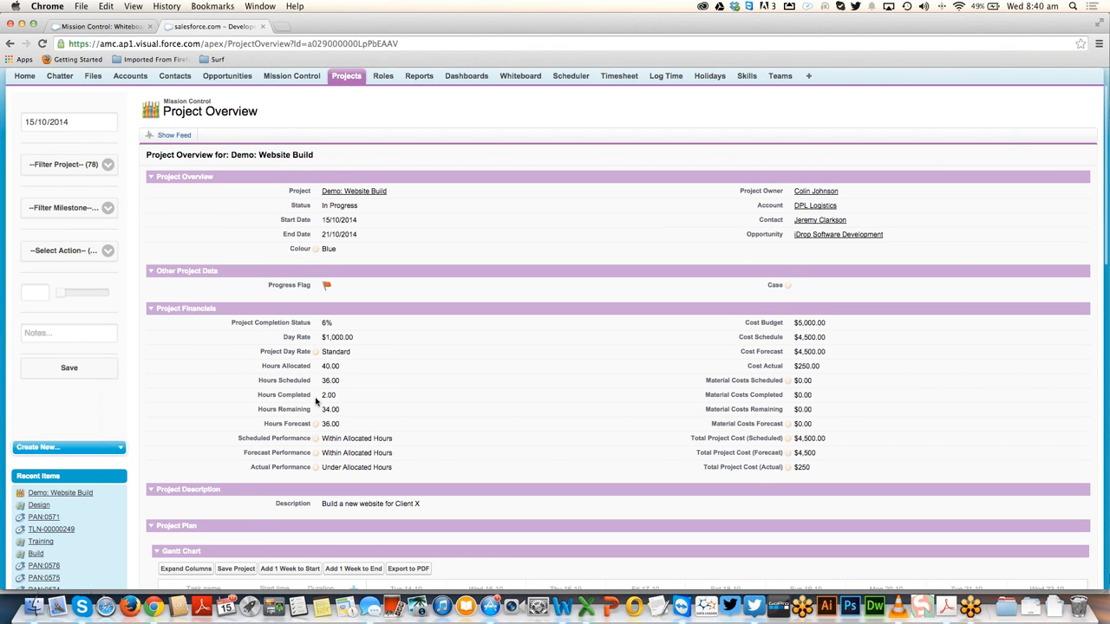
- Open the timesheet from Mission Control and view the 15/10/2014 time log summary for Design wireframes
{"action": "left_click", "coordinate": [99, 27]}
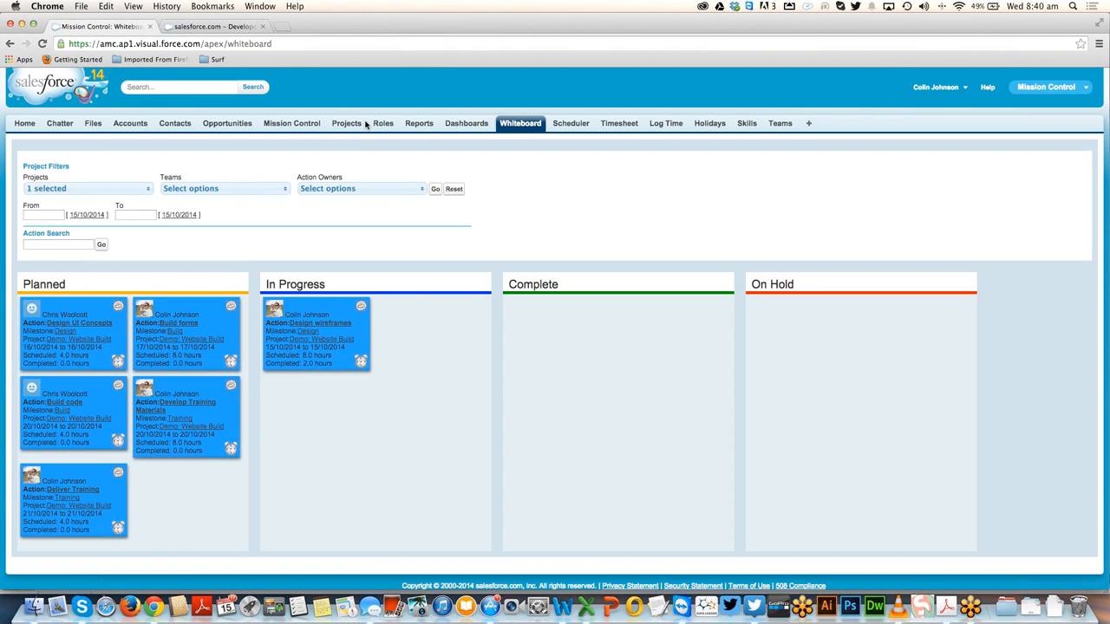
{"action": "left_click", "coordinate": [291, 124]}
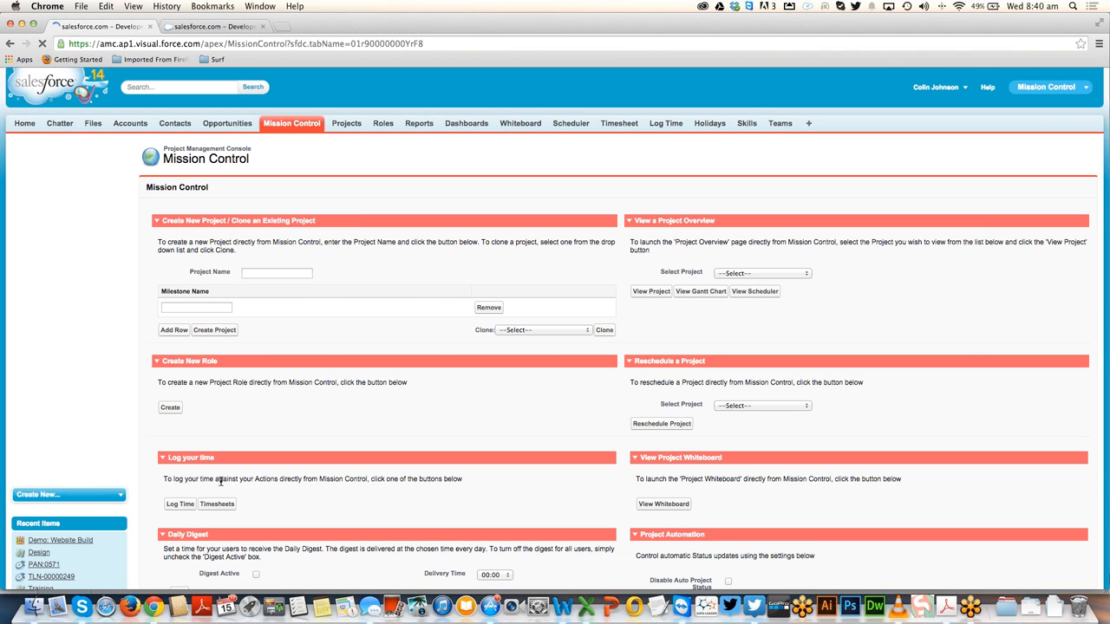
{"action": "left_click", "coordinate": [217, 505]}
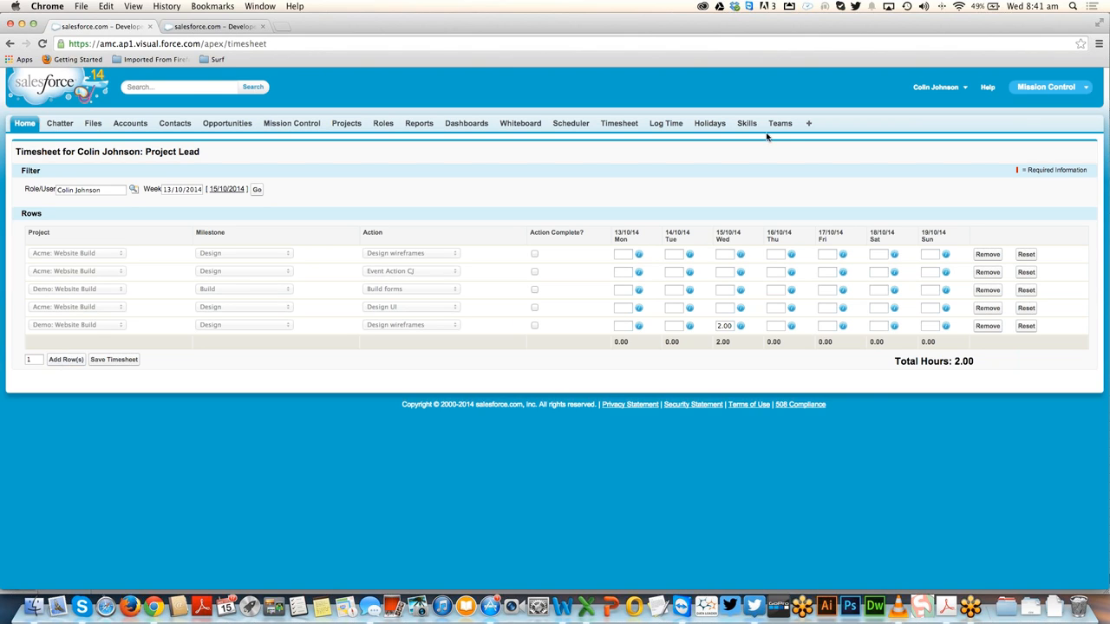
{"action": "left_click", "coordinate": [739, 326]}
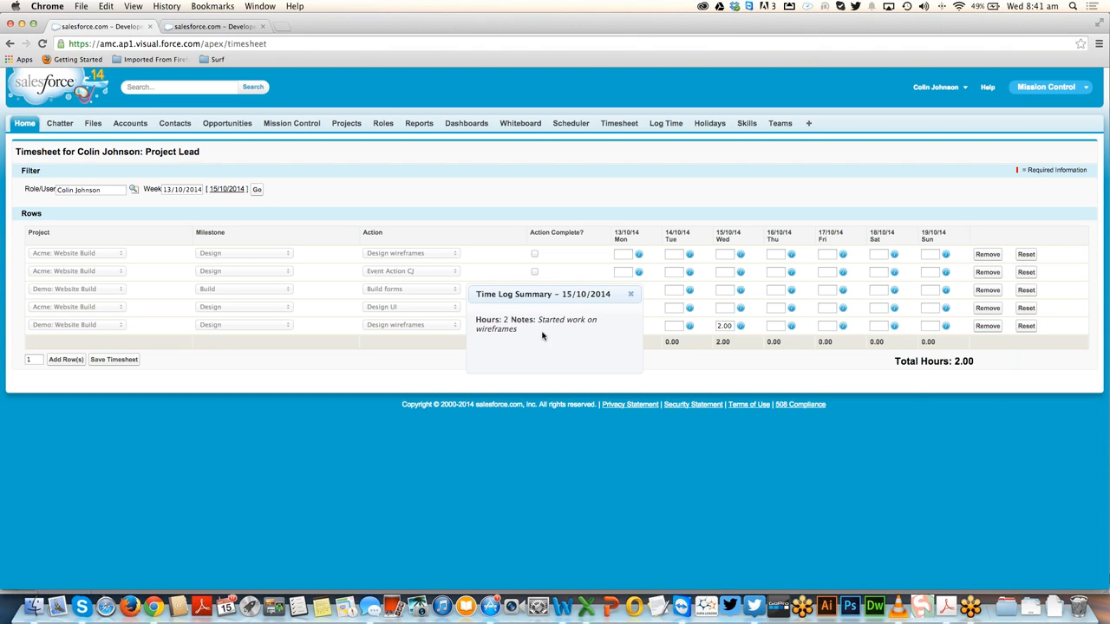
{"action": "left_click", "coordinate": [632, 296]}
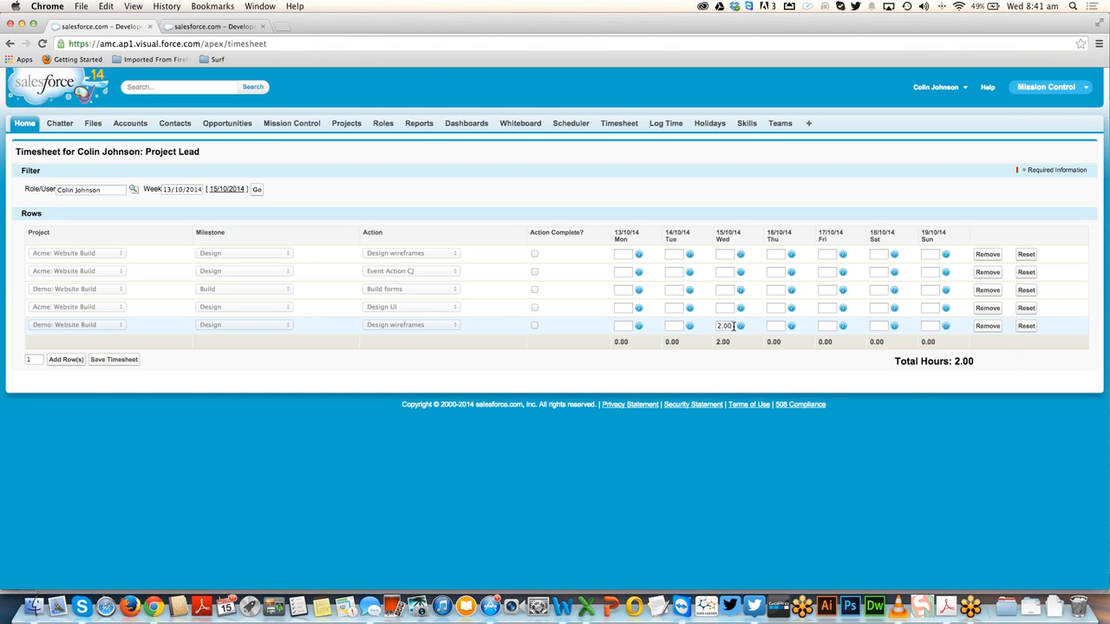
- Set the Design wireframes hours for 15/10/14 to 4 with the comment "Finalised work and sent to client for approval"
{"action": "left_click_drag", "start_coordinate": [733, 326], "coordinate": [713, 323]}
{"action": "type", "text": "4"}
{"action": "left_click", "coordinate": [740, 327]}
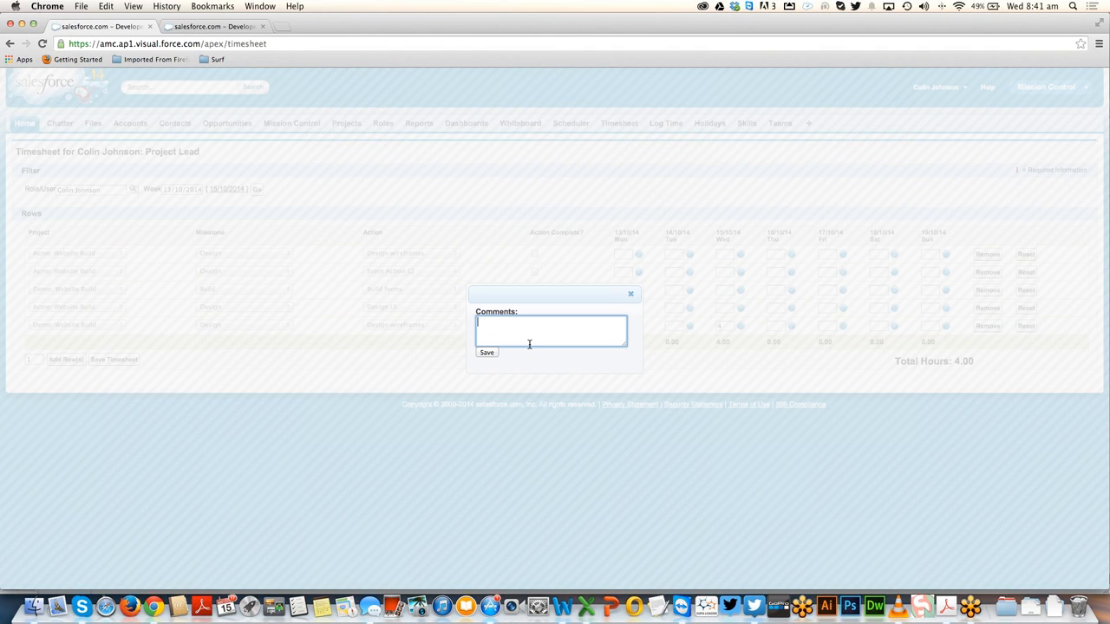
{"action": "type", "text": "Finalised work and sent to client for approval"}
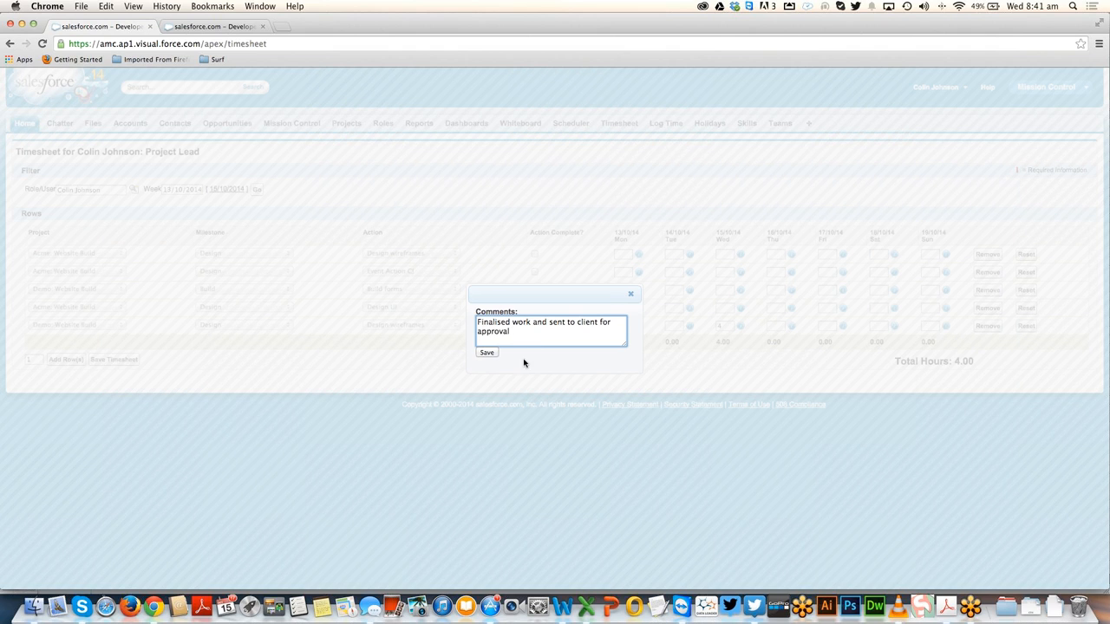
{"action": "left_click", "coordinate": [486, 353]}
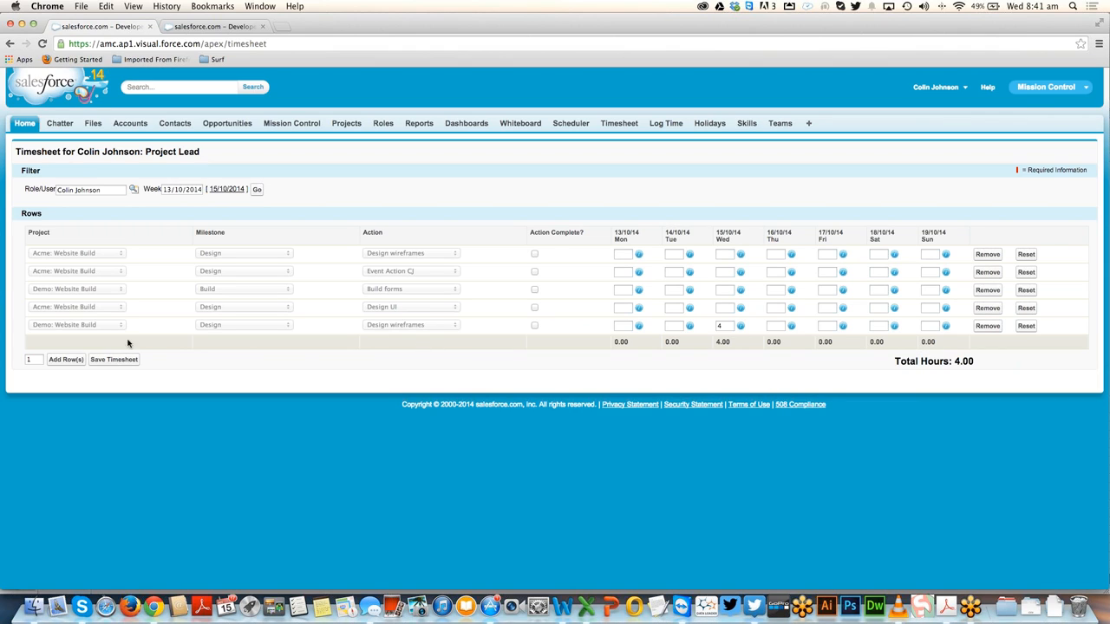
- Enter 2 hours for Event Action CJ on 15/10/14 with the comment "Completed some work" and save the timesheet
{"action": "left_click", "coordinate": [728, 272]}
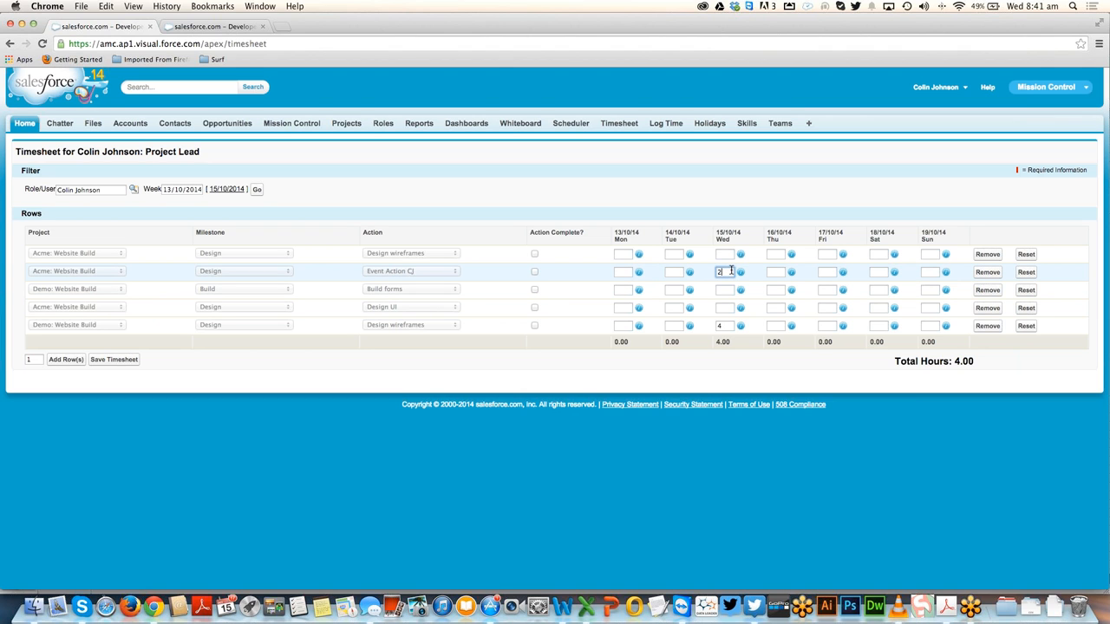
{"action": "left_click", "coordinate": [741, 273]}
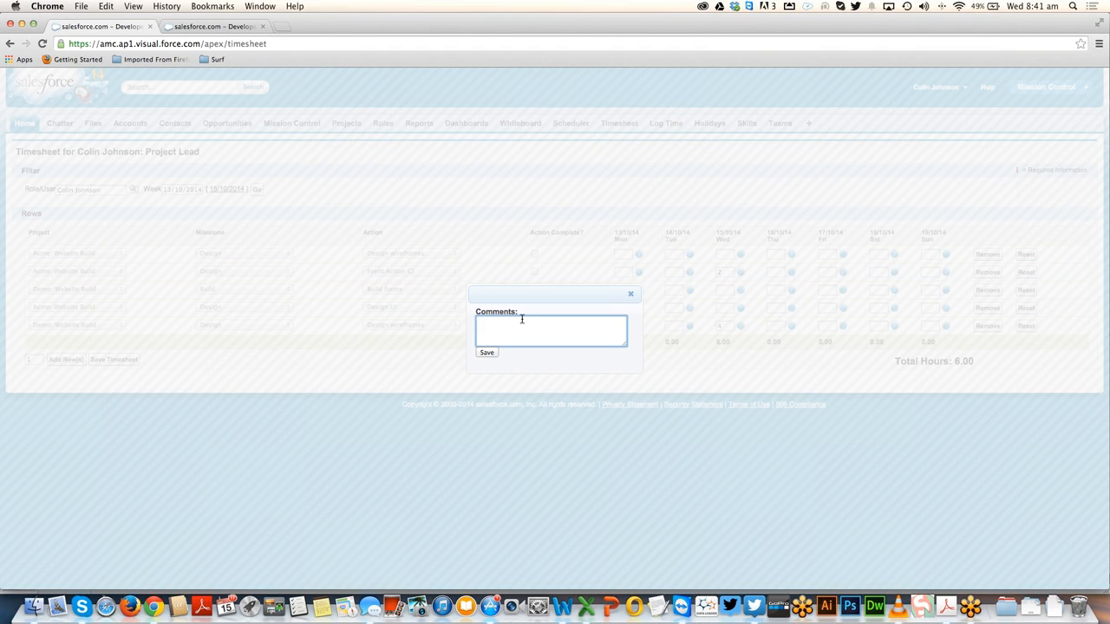
{"action": "type", "text": "Completed some work"}
{"action": "left_click", "coordinate": [484, 352]}
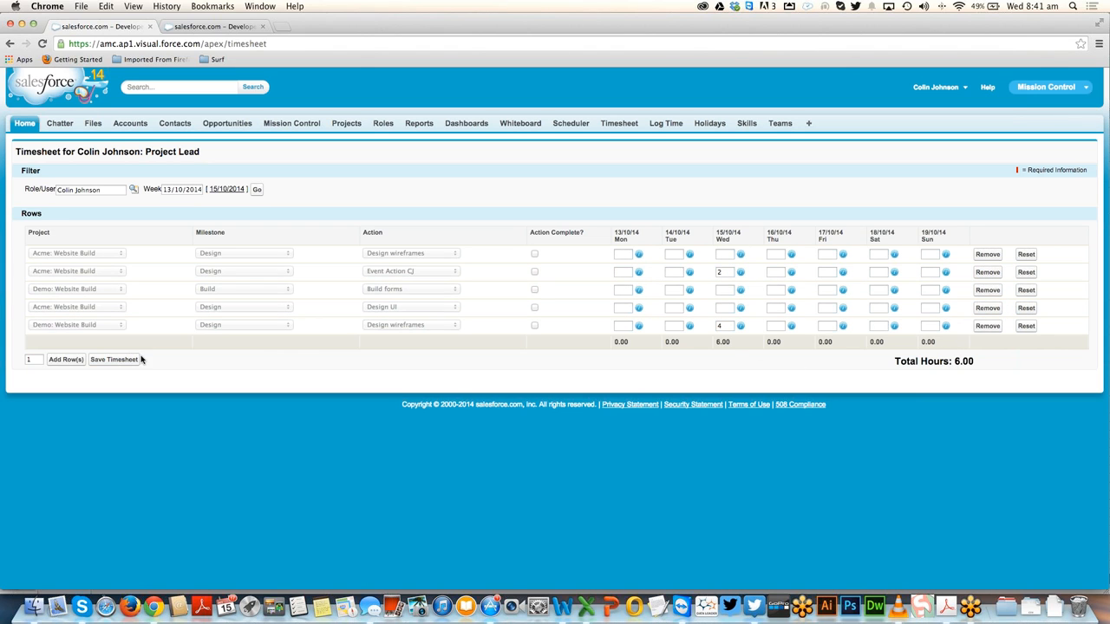
{"action": "left_click", "coordinate": [114, 361]}
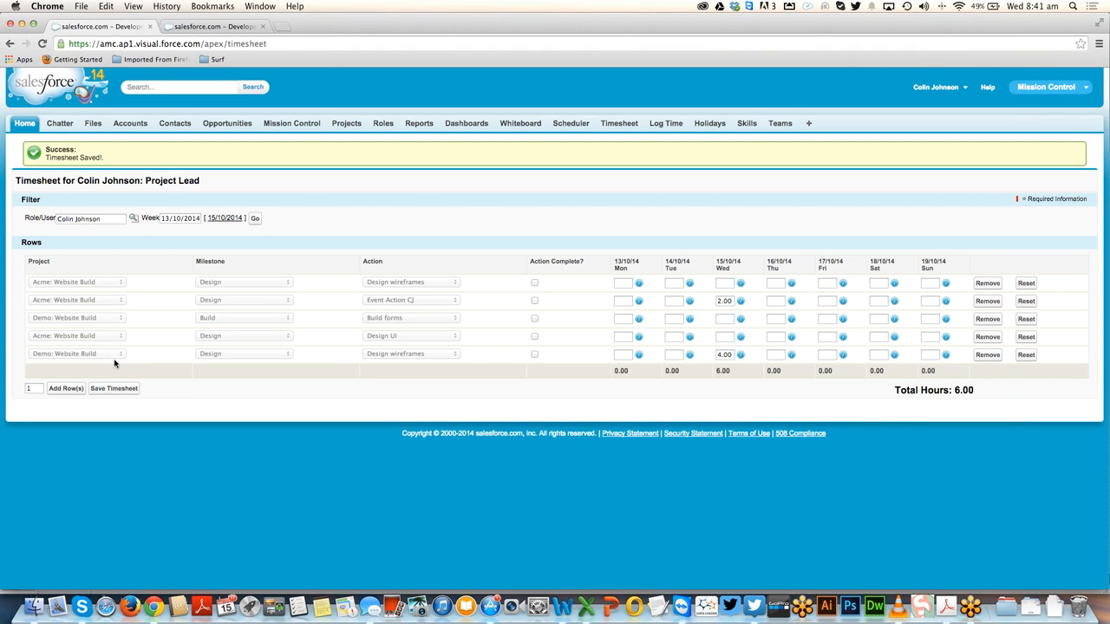
- Set Design wireframes on 15/10/14 to 5 hours with comment "Met with client and got approval", mark the action complete, and save the timesheet
{"action": "left_click", "coordinate": [213, 26]}
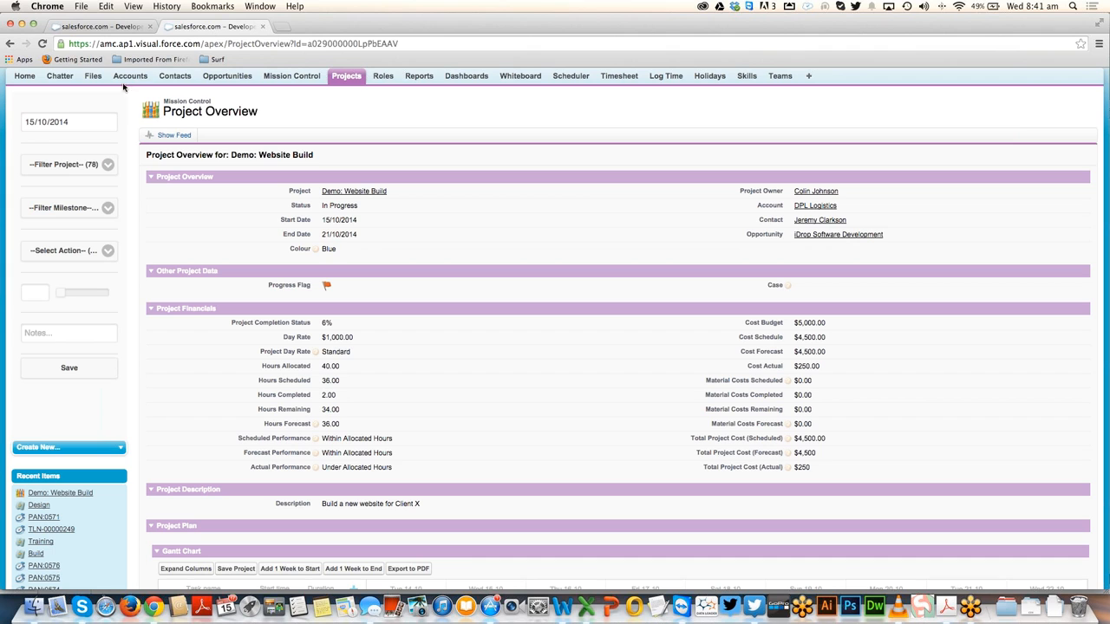
{"action": "left_click", "coordinate": [102, 26]}
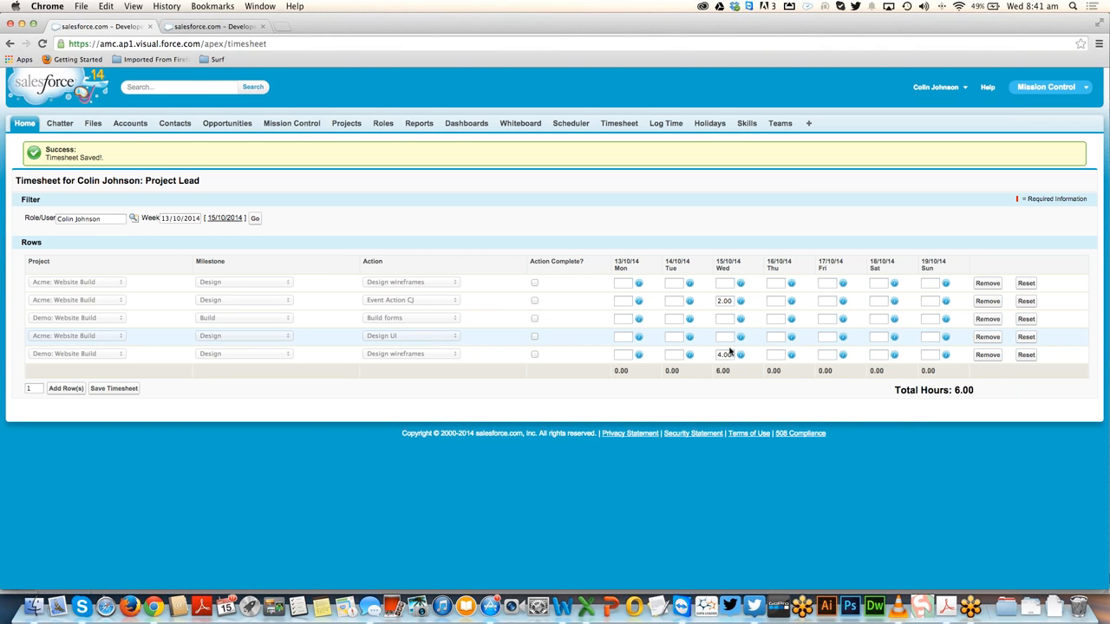
{"action": "left_click_drag", "start_coordinate": [734, 354], "coordinate": [714, 354]}
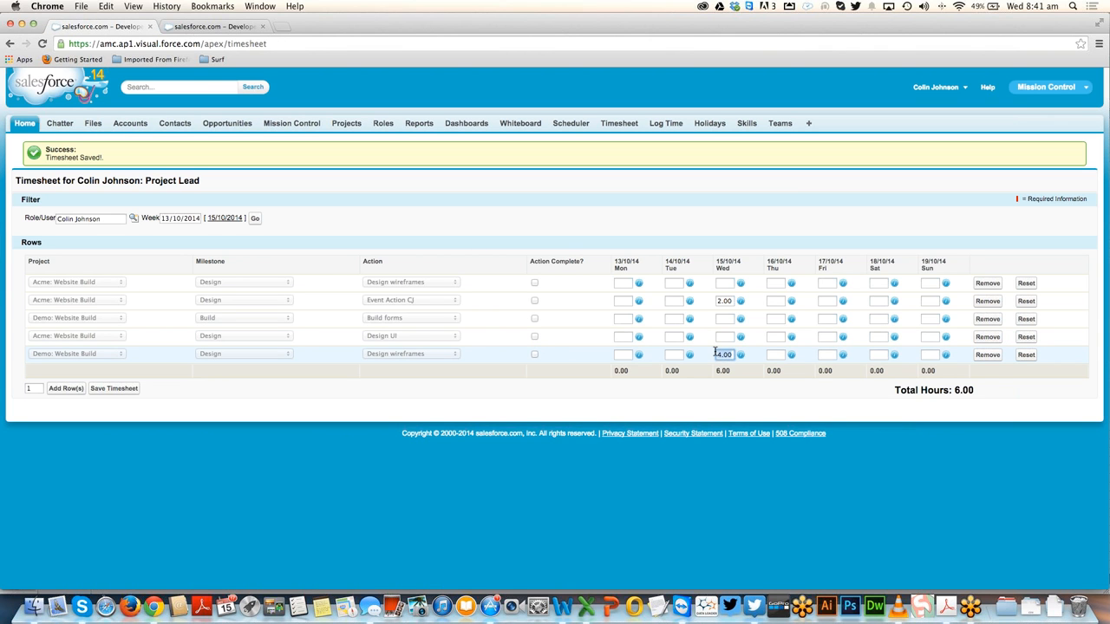
{"action": "type", "text": "5"}
{"action": "key", "text": "Tab"}
{"action": "type", "text": "Met"}
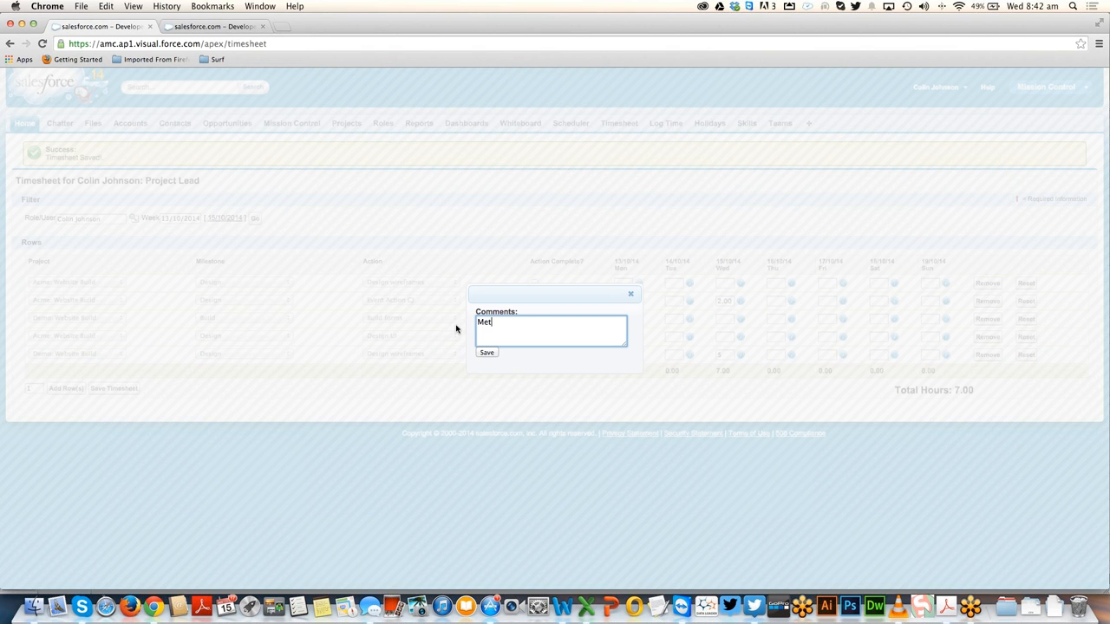
{"action": "type", "text": " with client and got approval"}
{"action": "left_click", "coordinate": [487, 353]}
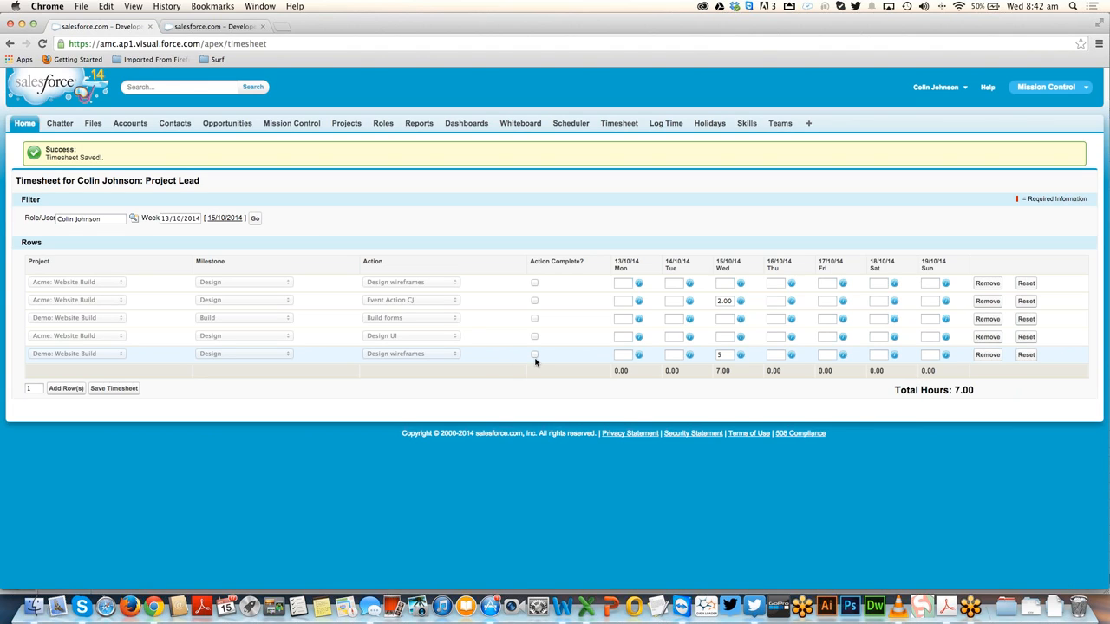
{"action": "left_click", "coordinate": [534, 355]}
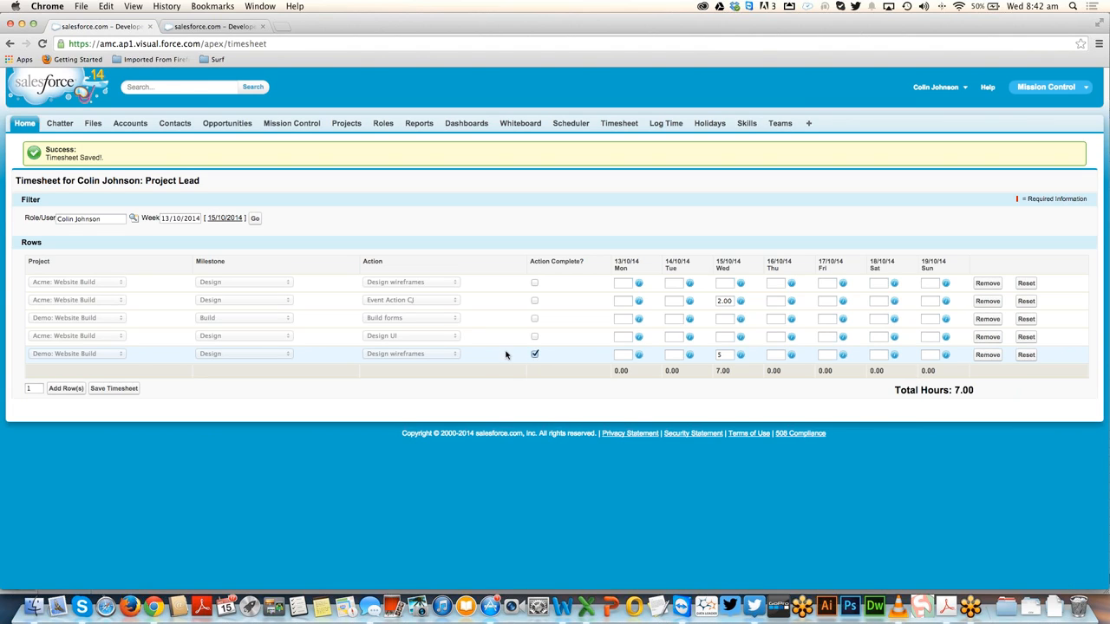
{"action": "left_click", "coordinate": [102, 390]}
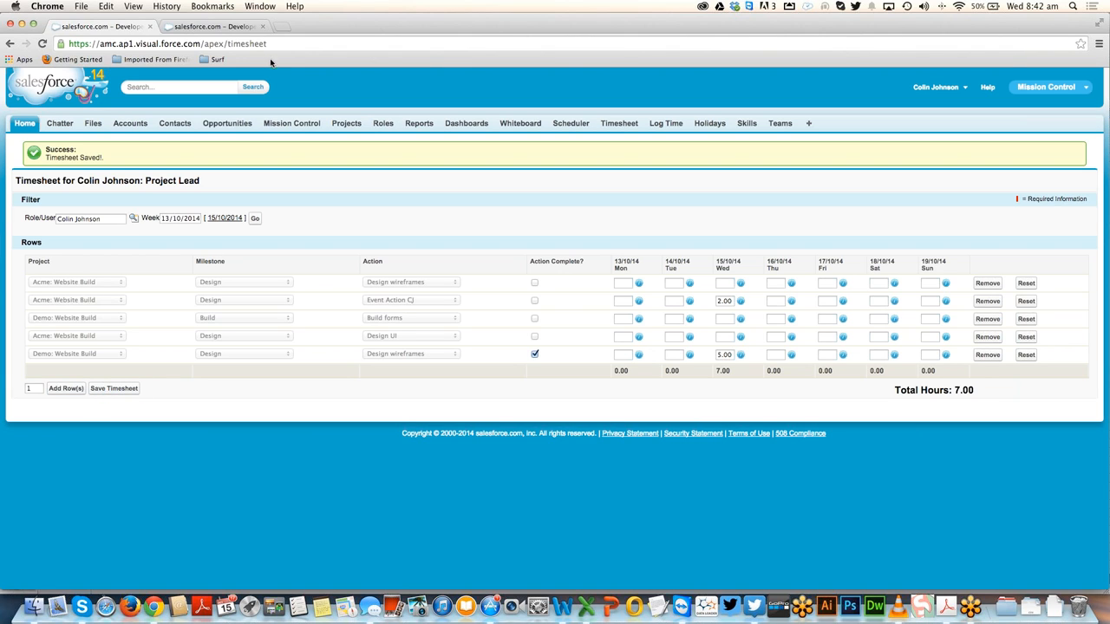
- Open the Whiteboard in a separate browser tab and filter it to the project Demo: Website Build
{"action": "left_click", "coordinate": [520, 124], "text": "super"}
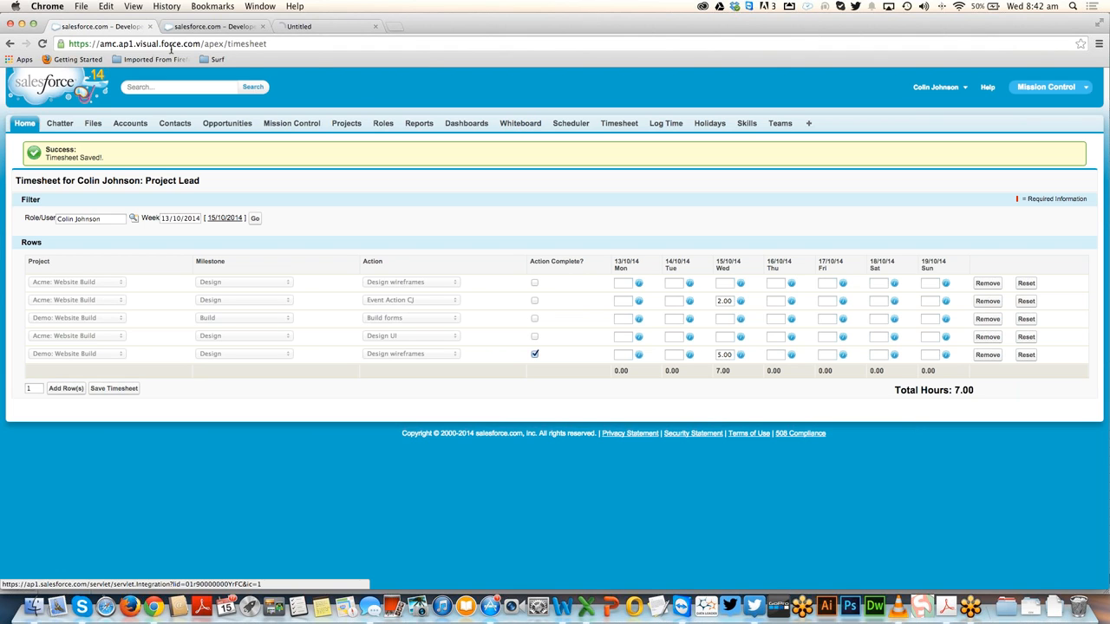
{"action": "left_click", "coordinate": [329, 26]}
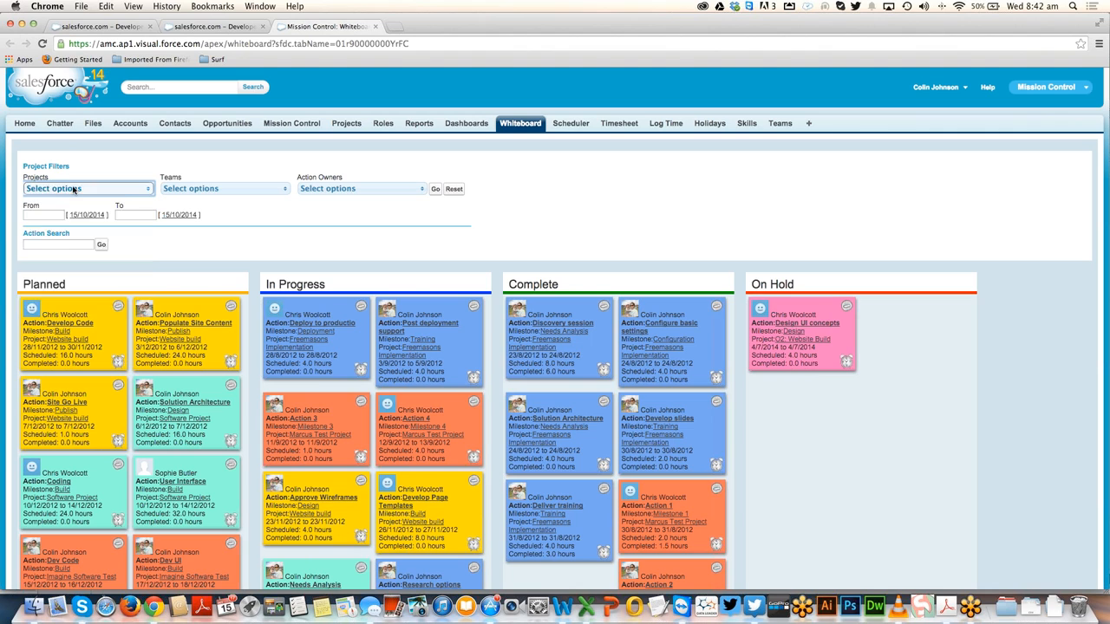
{"action": "left_click", "coordinate": [74, 189]}
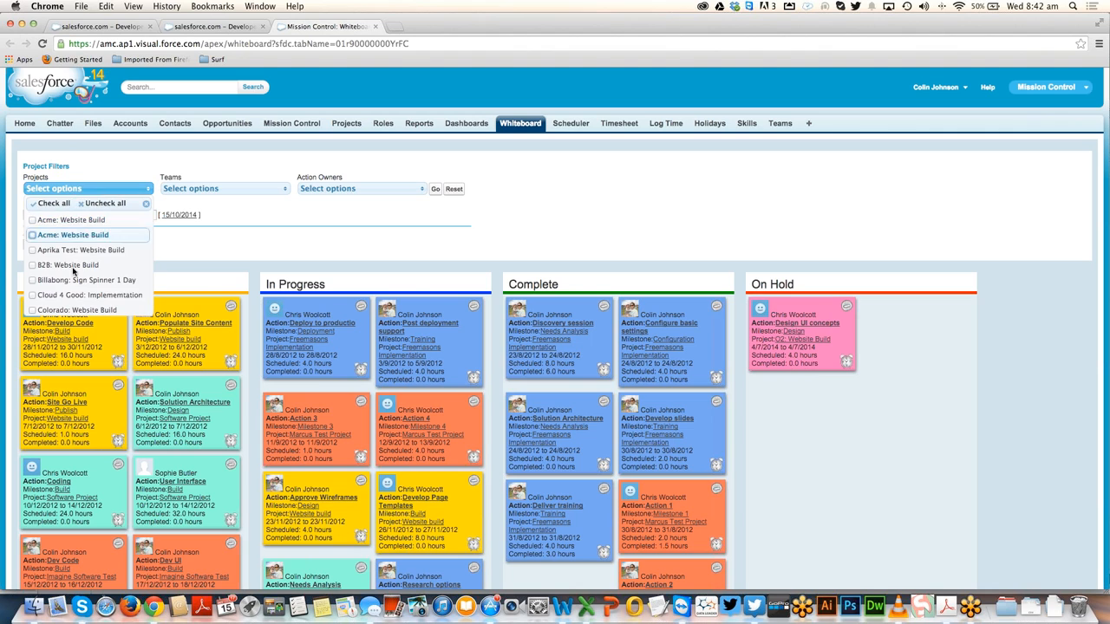
{"action": "scroll", "coordinate": [87, 261], "scroll_direction": "down", "scroll_amount": 3}
{"action": "left_click", "coordinate": [132, 279]}
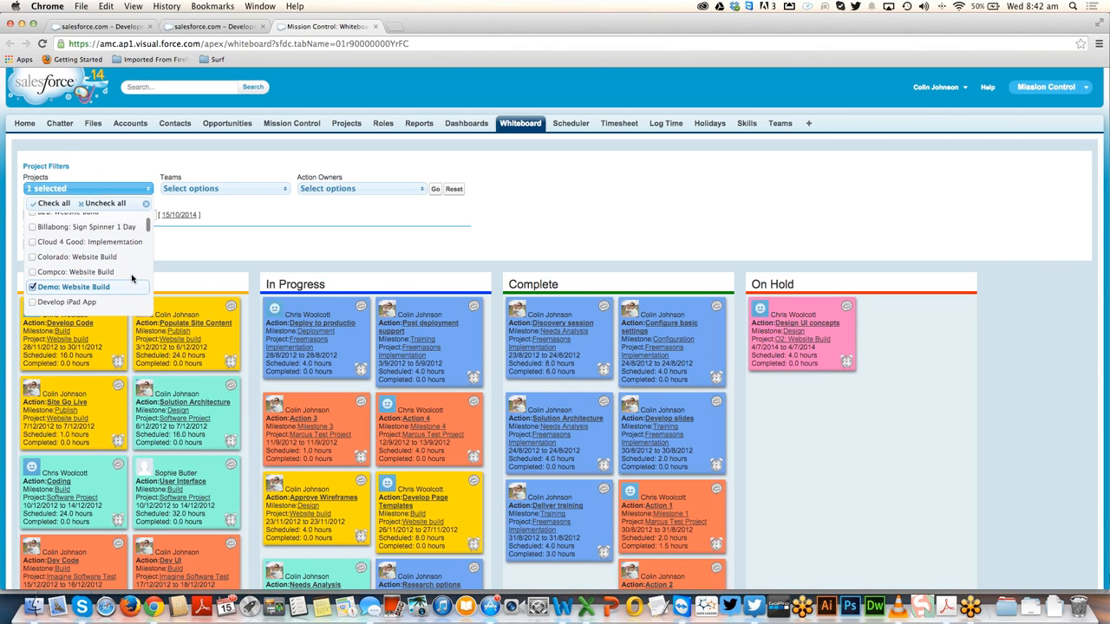
{"action": "left_click", "coordinate": [435, 190]}
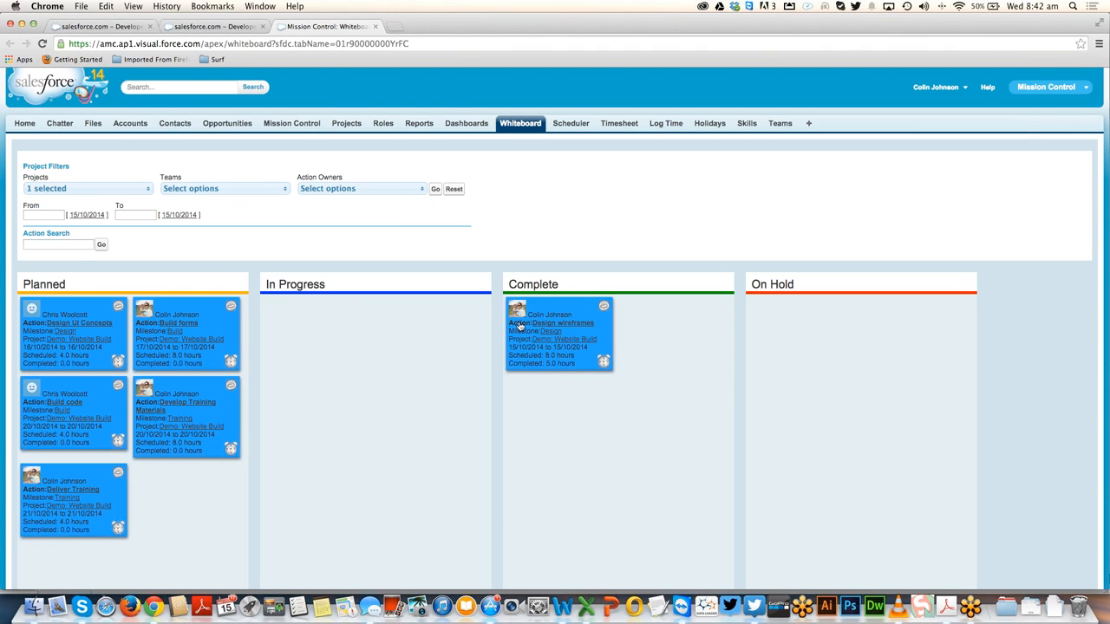
- Reload the Demo: Website Build project overview and review its milestone statuses, action hours and project financials
{"action": "left_click", "coordinate": [211, 28]}
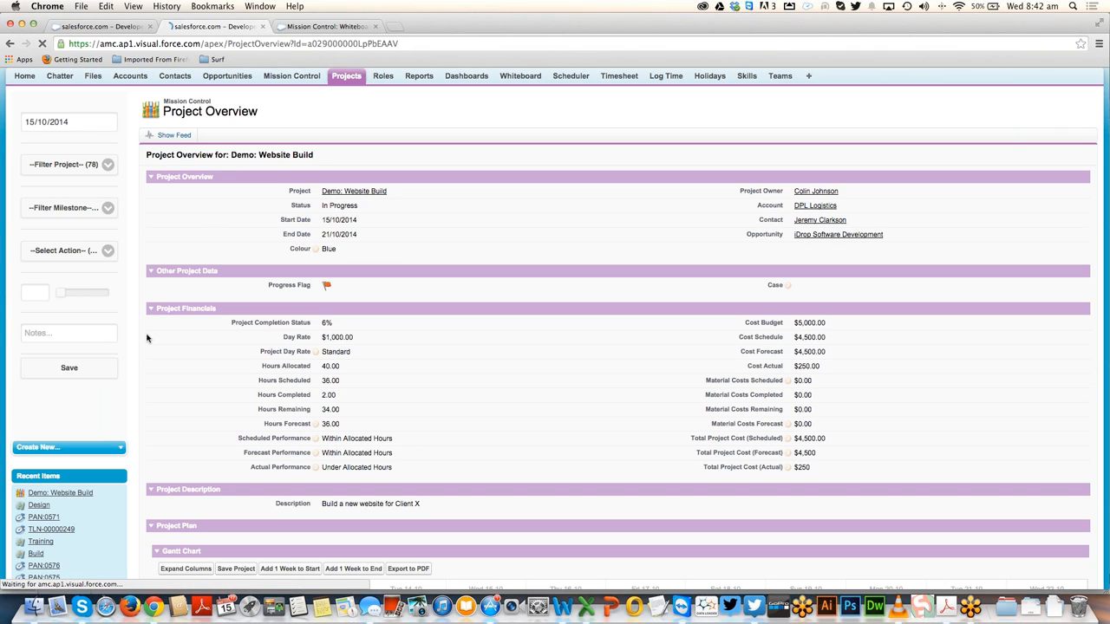
{"action": "scroll", "coordinate": [147, 337], "scroll_direction": "down", "scroll_amount": 15}
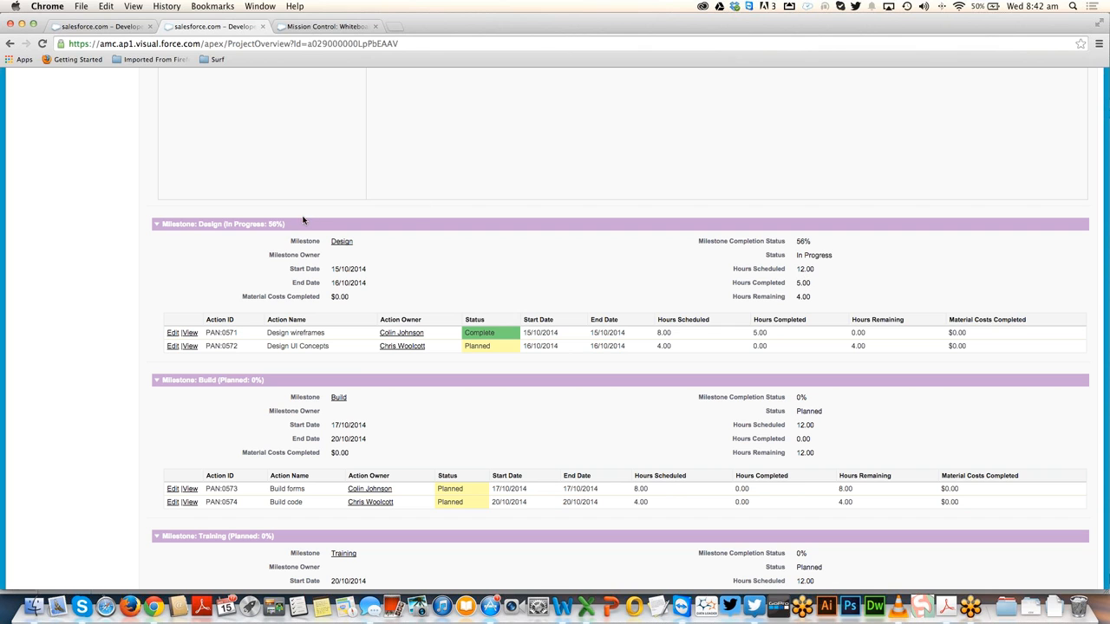
{"action": "scroll", "coordinate": [151, 262], "scroll_direction": "up", "scroll_amount": 3}
{"action": "scroll", "coordinate": [152, 262], "scroll_direction": "up", "scroll_amount": 10}
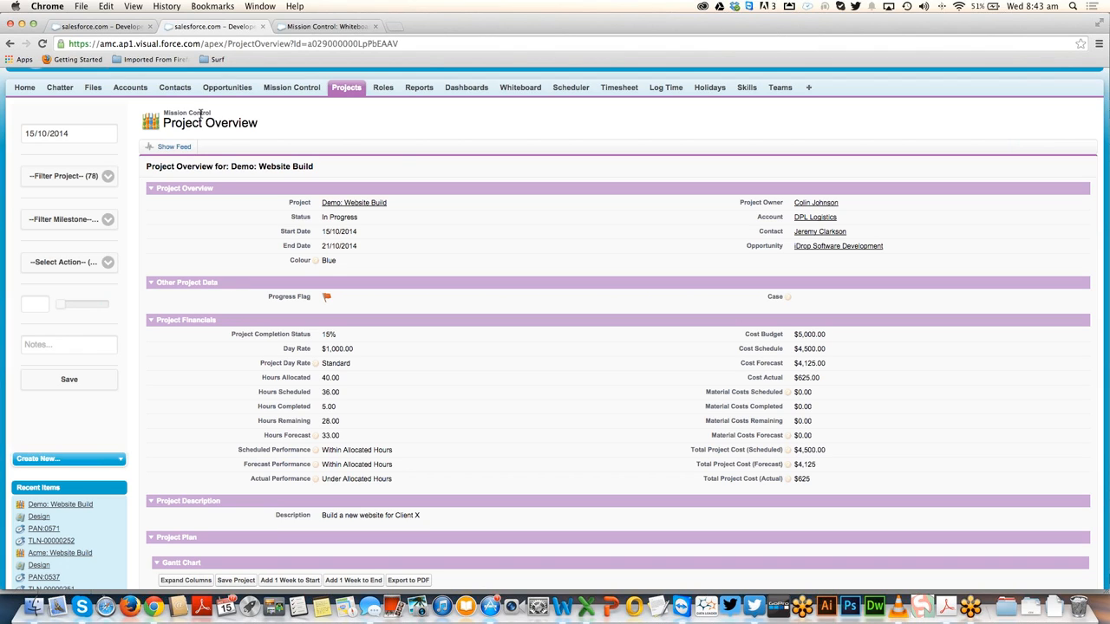
- Start a time log from Mission Control for Acme: Website Build, choosing milestone Design and action Design wireframes
{"action": "left_click", "coordinate": [96, 27]}
{"action": "left_click", "coordinate": [279, 126]}
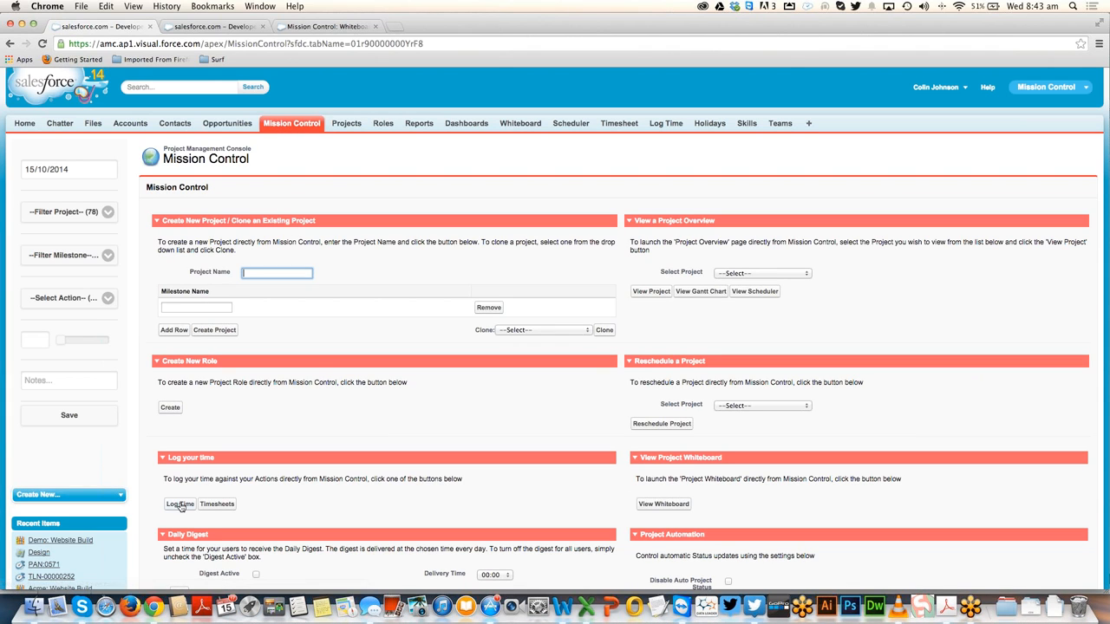
{"action": "left_click", "coordinate": [180, 505]}
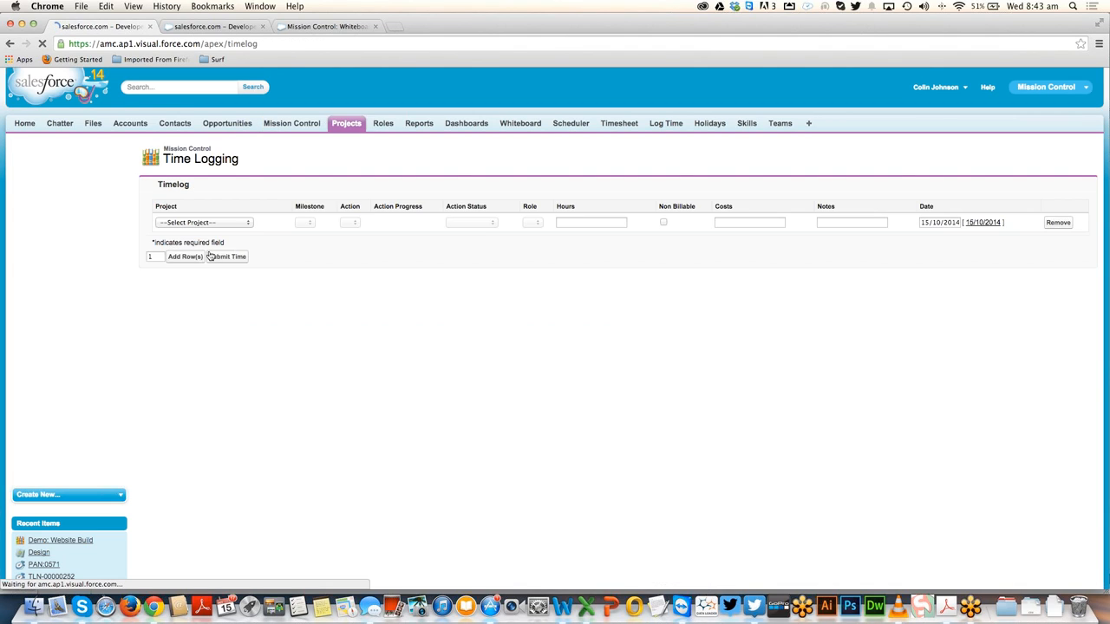
{"action": "left_click", "coordinate": [196, 224]}
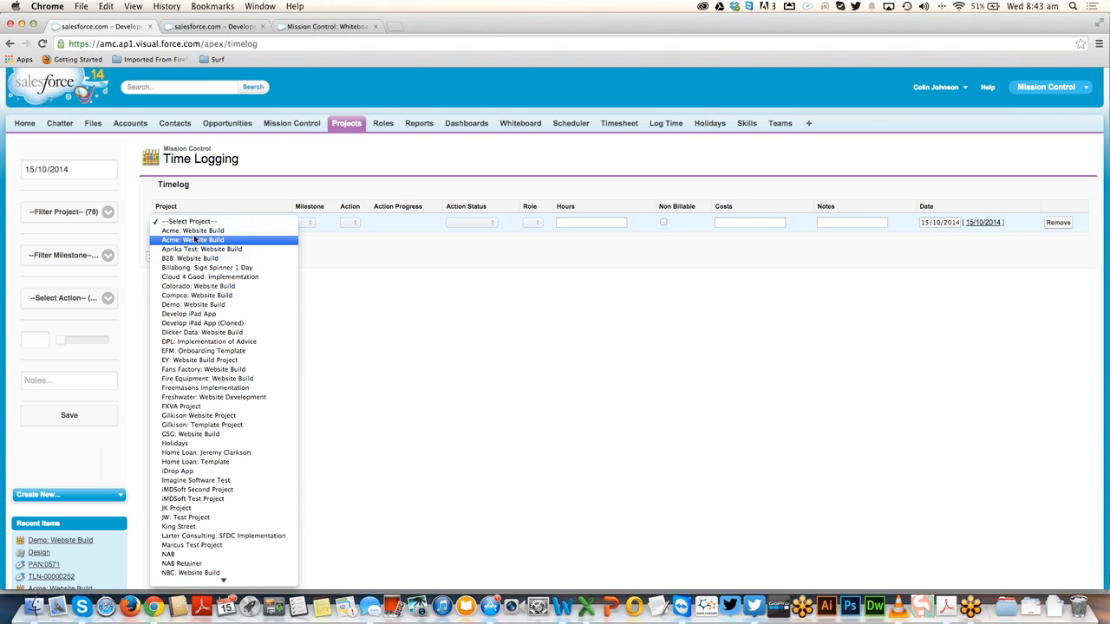
{"action": "left_click", "coordinate": [196, 240]}
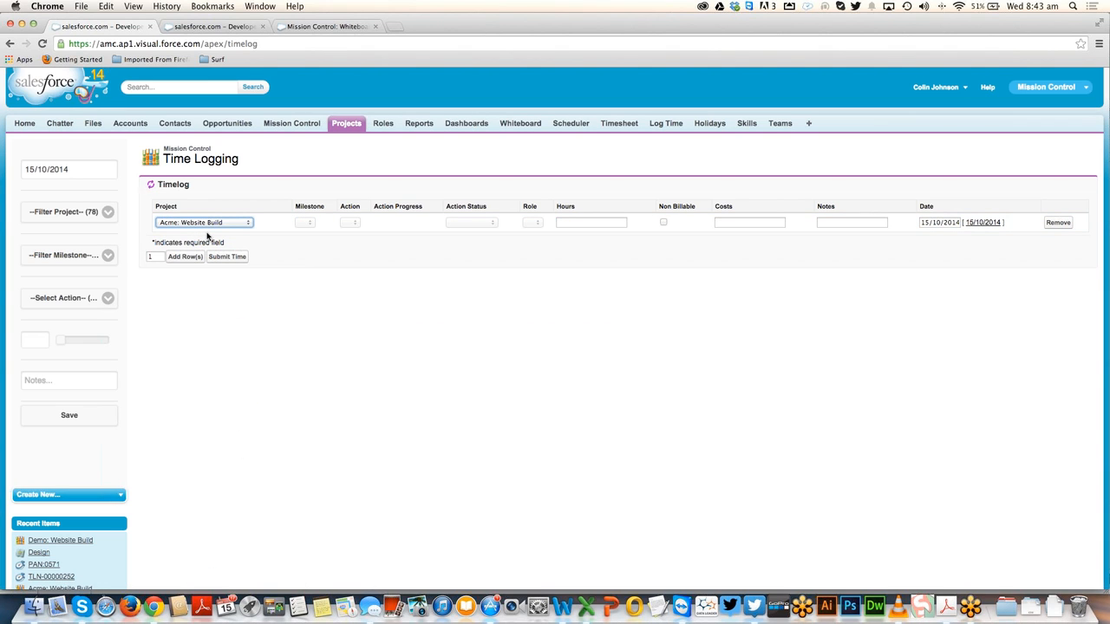
{"action": "left_click", "coordinate": [315, 223]}
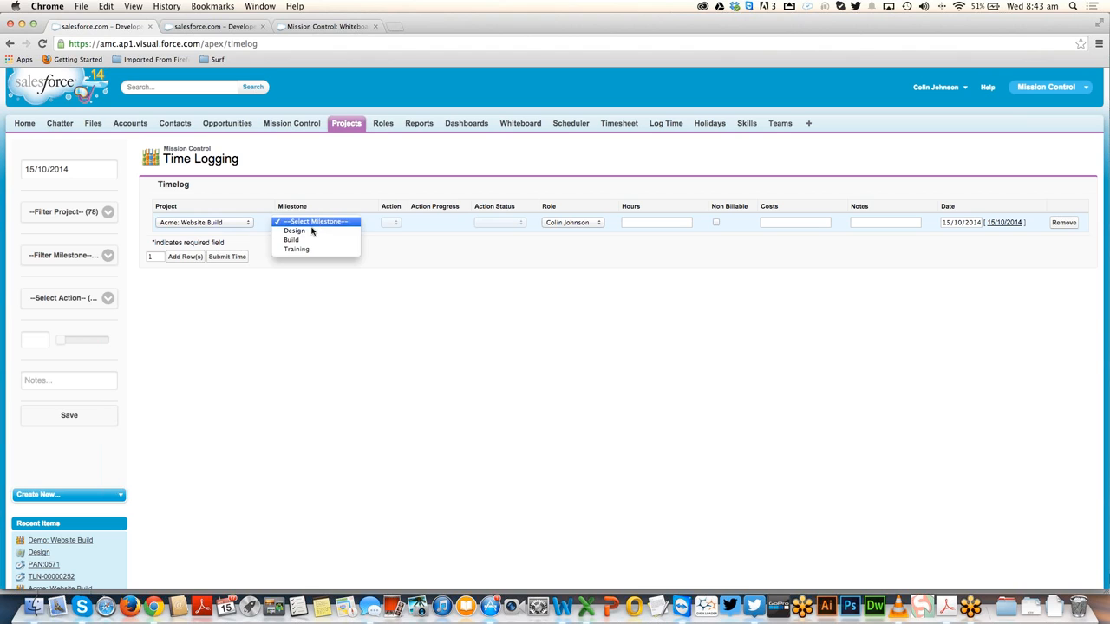
{"action": "left_click", "coordinate": [312, 232]}
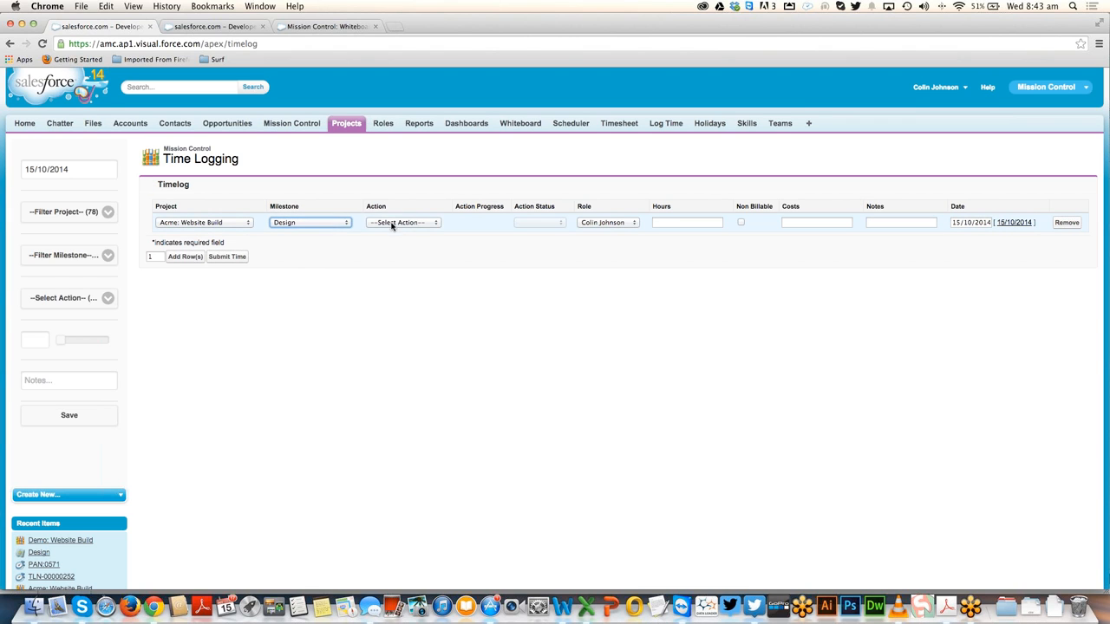
{"action": "left_click", "coordinate": [391, 223]}
{"action": "left_click", "coordinate": [394, 230]}
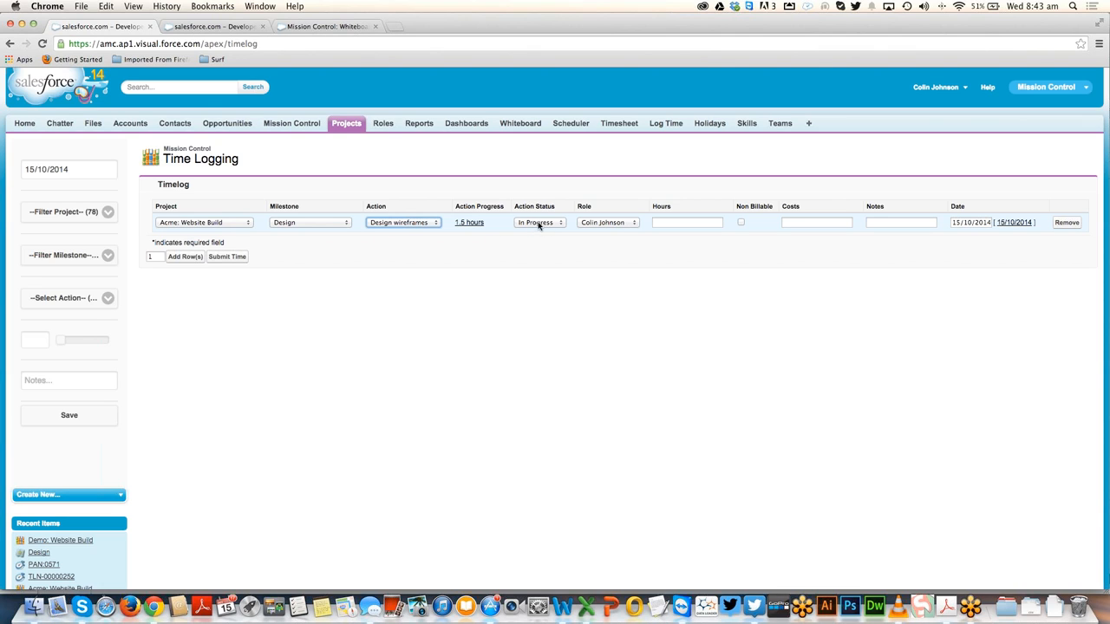
- View the Design wireframes progress details and enter 2 hours for it with the action status In Progress
{"action": "left_click", "coordinate": [469, 223]}
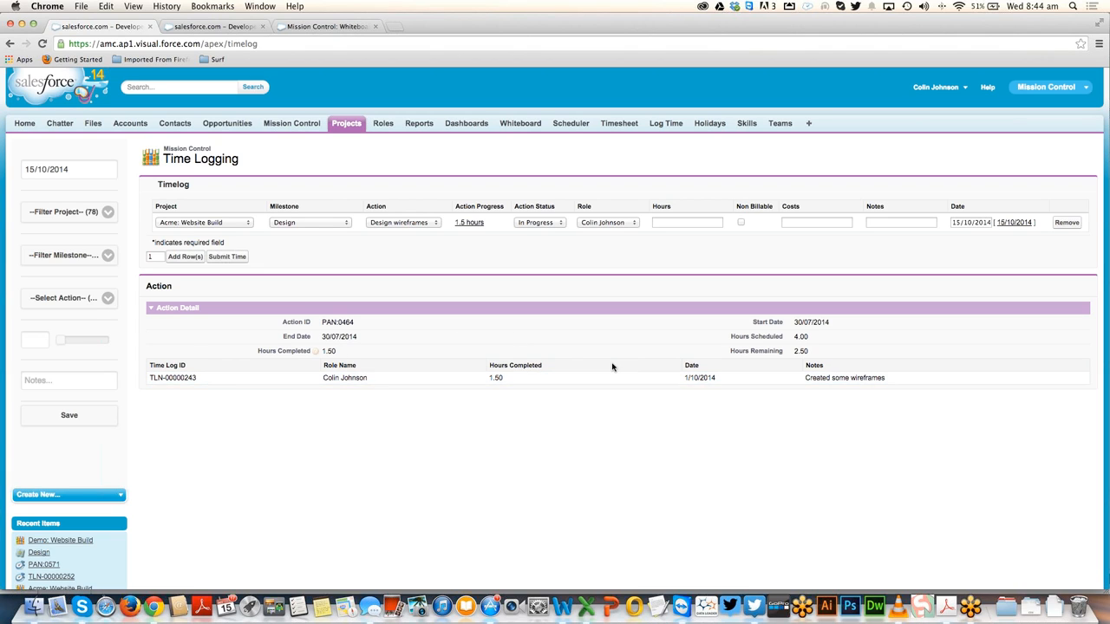
{"action": "left_click", "coordinate": [663, 223]}
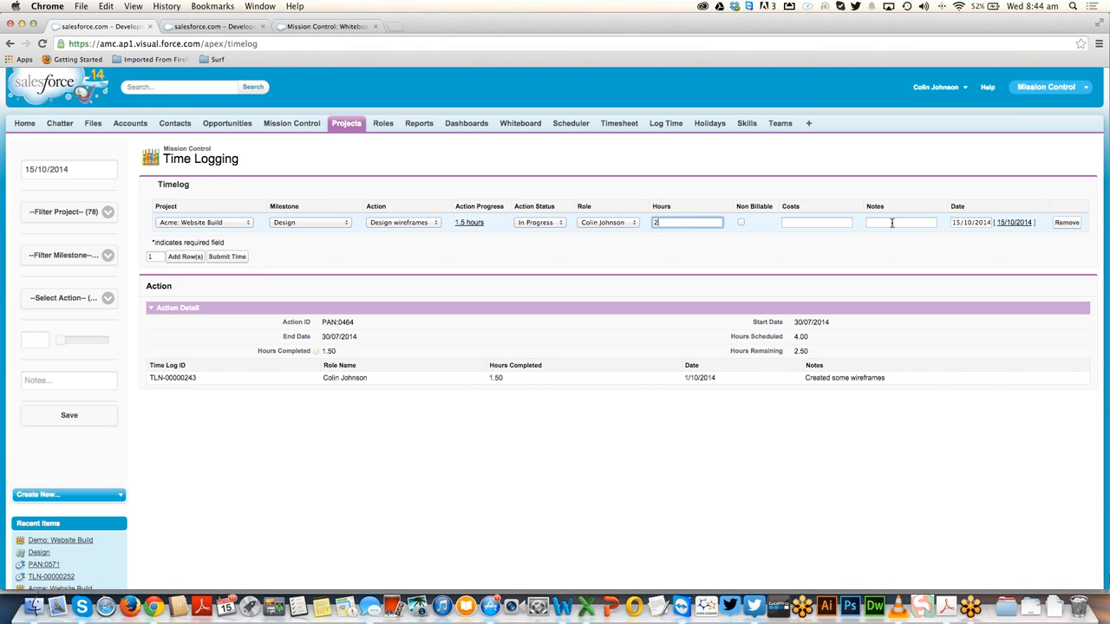
{"action": "left_click", "coordinate": [891, 222]}
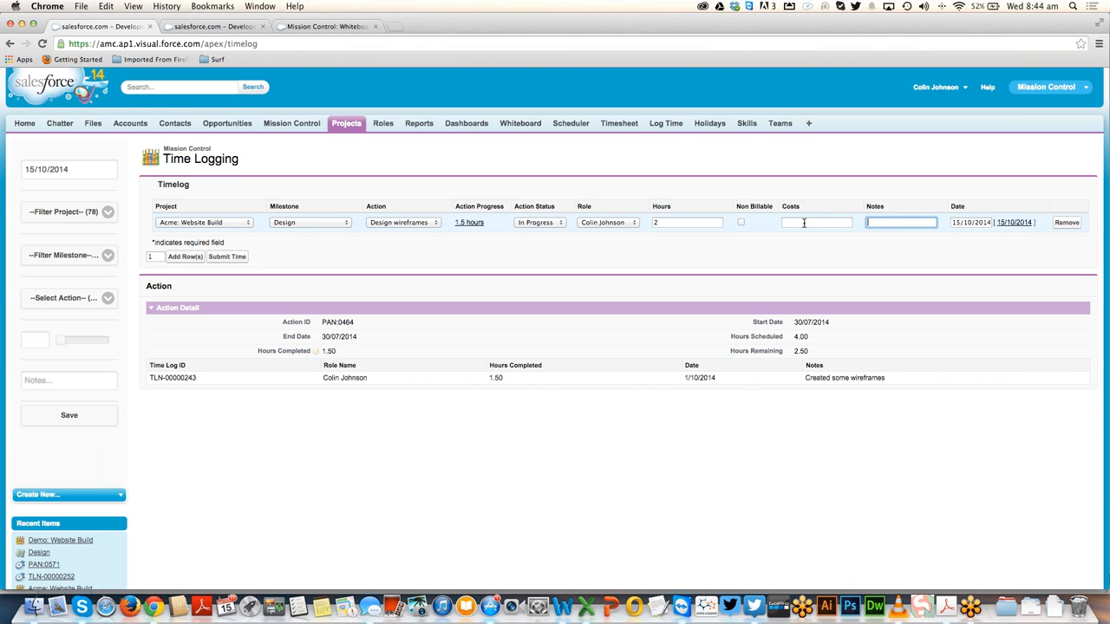
{"action": "left_click", "coordinate": [534, 223]}
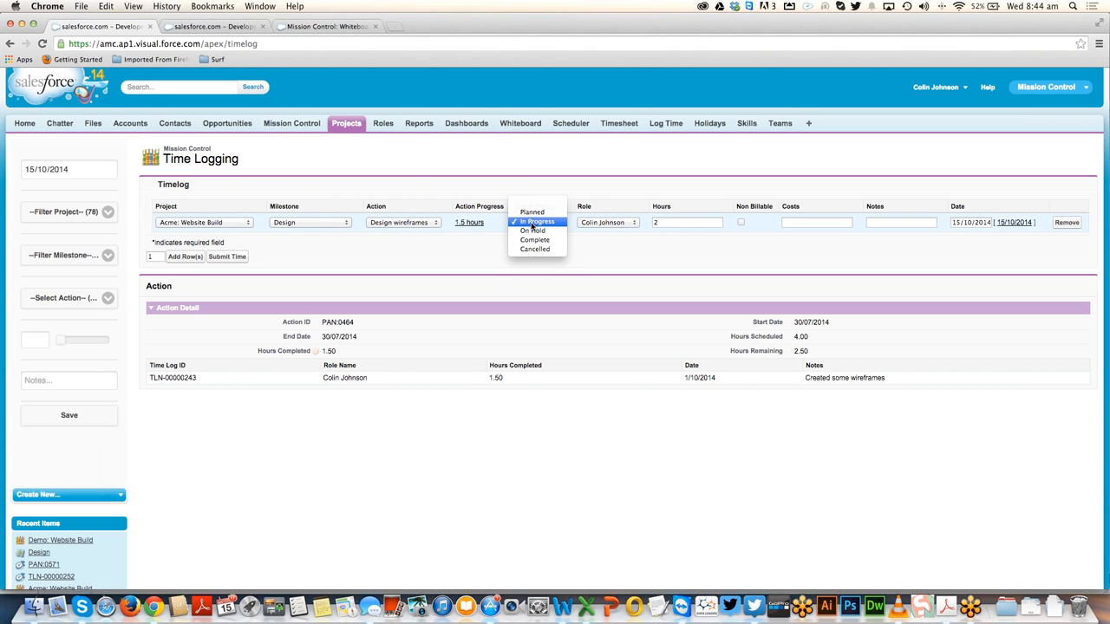
{"action": "left_click", "coordinate": [536, 222]}
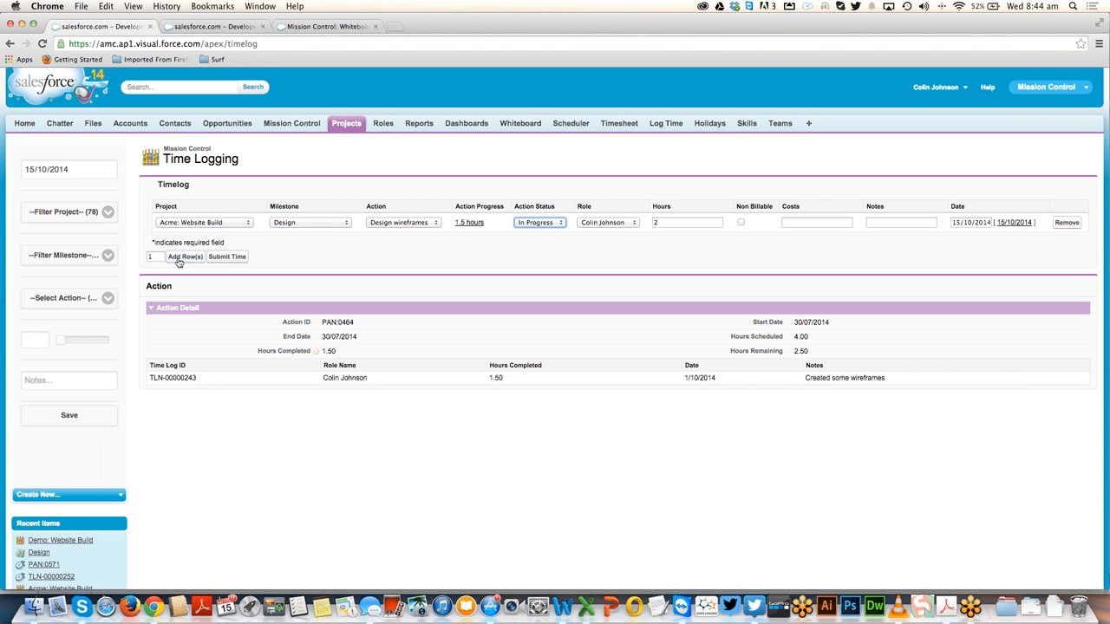
- Add a second time log row for B2B: Website Build with milestone Build and action Build UI
{"action": "left_click", "coordinate": [183, 257]}
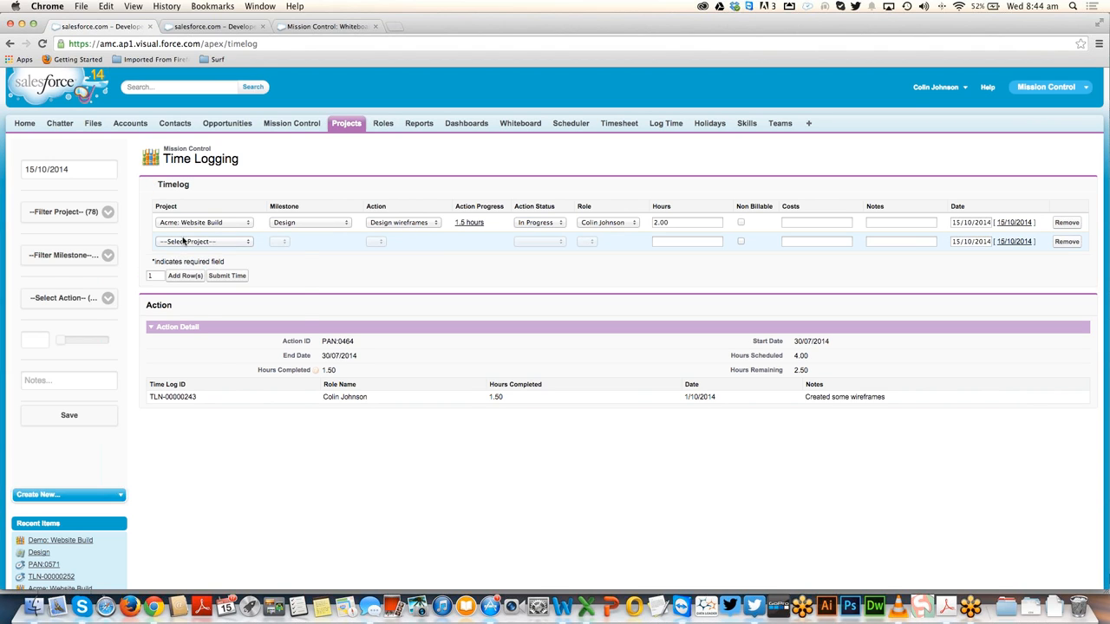
{"action": "left_click", "coordinate": [183, 241]}
{"action": "left_click", "coordinate": [185, 277]}
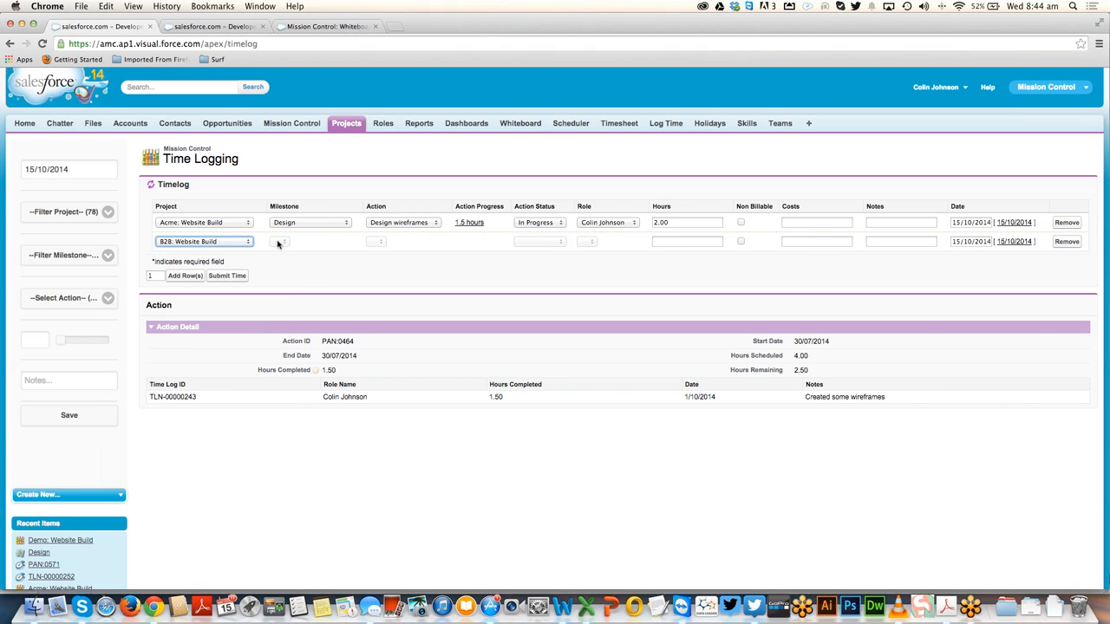
{"action": "left_click", "coordinate": [280, 243]}
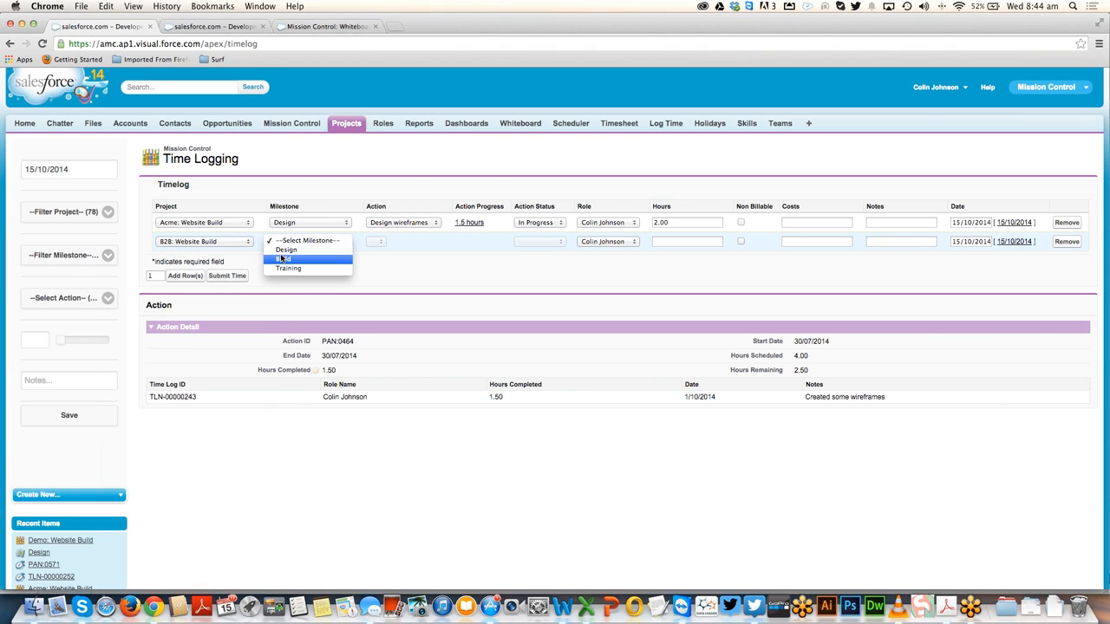
{"action": "left_click", "coordinate": [283, 259]}
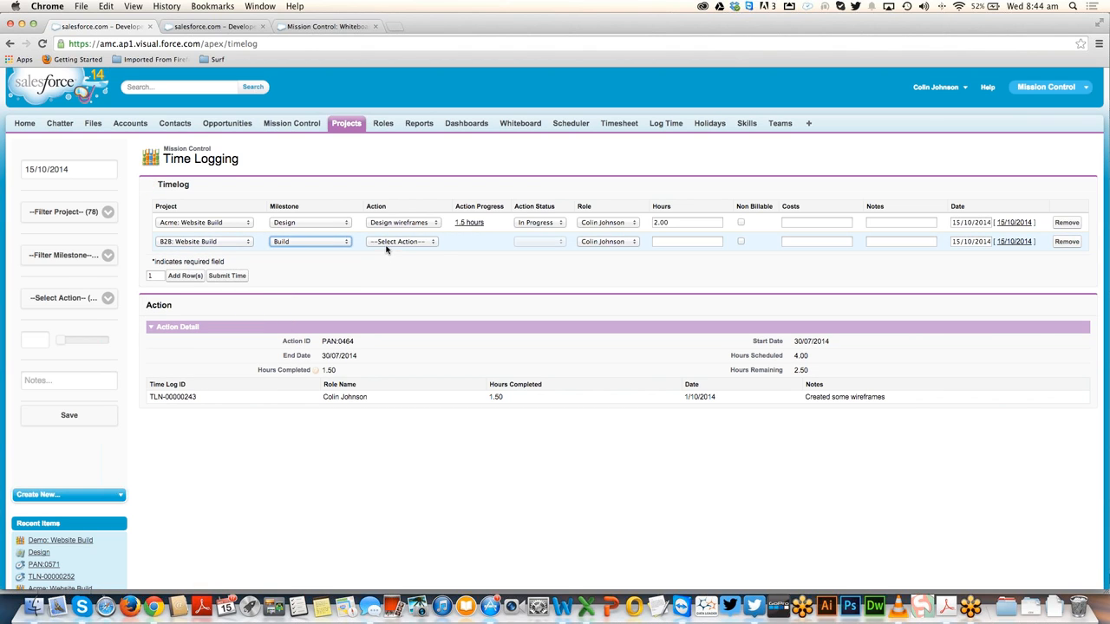
{"action": "left_click", "coordinate": [389, 243]}
{"action": "left_click", "coordinate": [387, 259]}
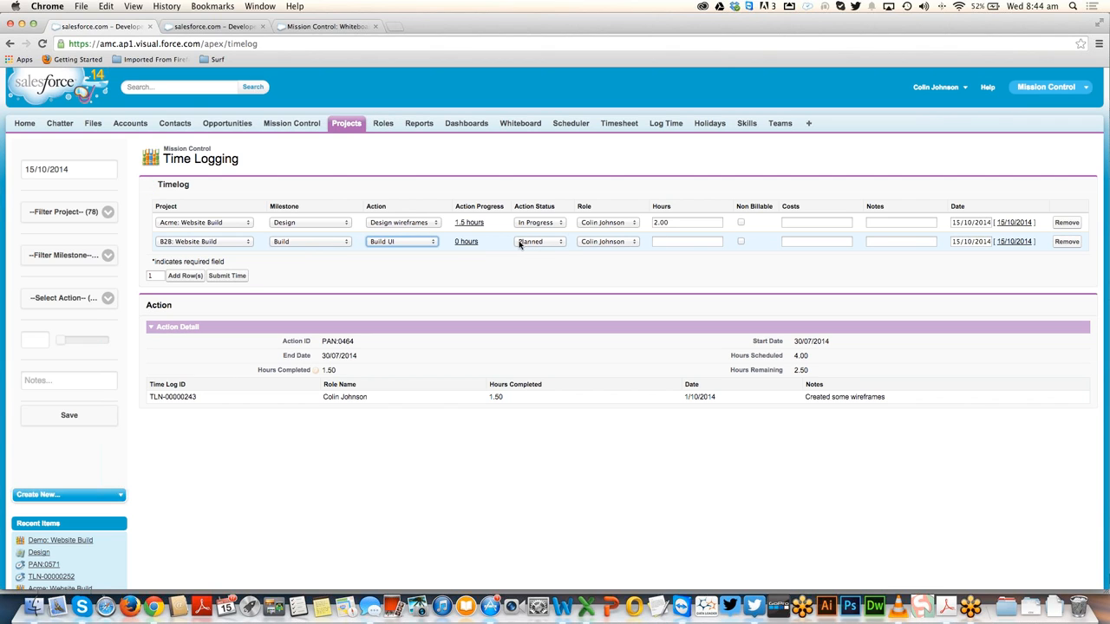
- Set the Build UI action status to In Progress, fill in its hours, and submit the time logs
{"action": "left_click", "coordinate": [520, 243]}
{"action": "left_click", "coordinate": [524, 251]}
{"action": "left_click", "coordinate": [669, 241]}
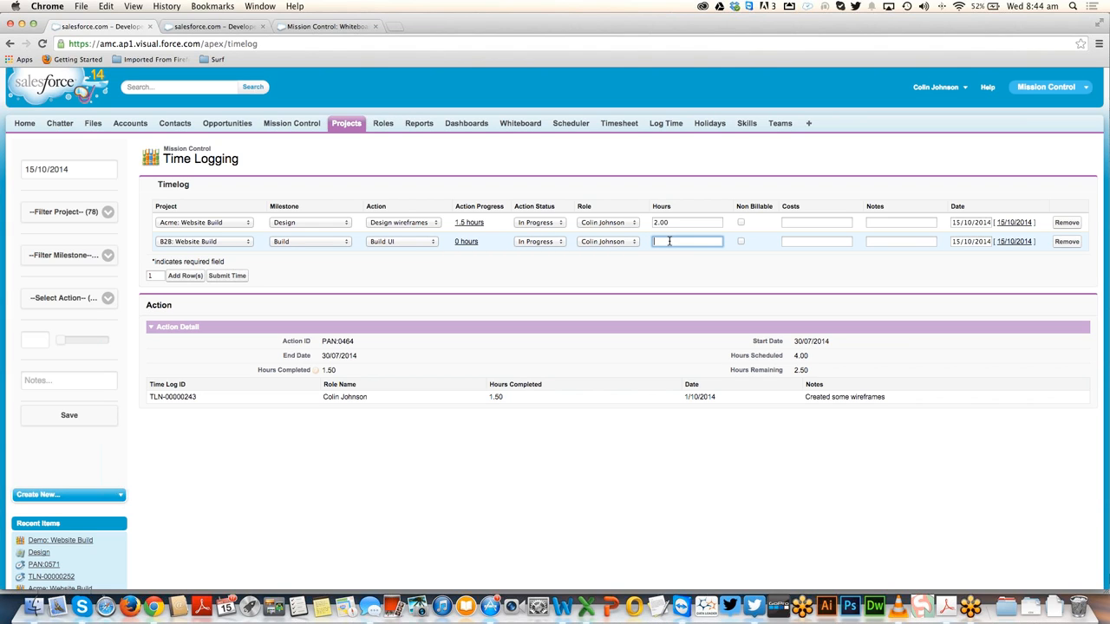
{"action": "left_click", "coordinate": [225, 276]}
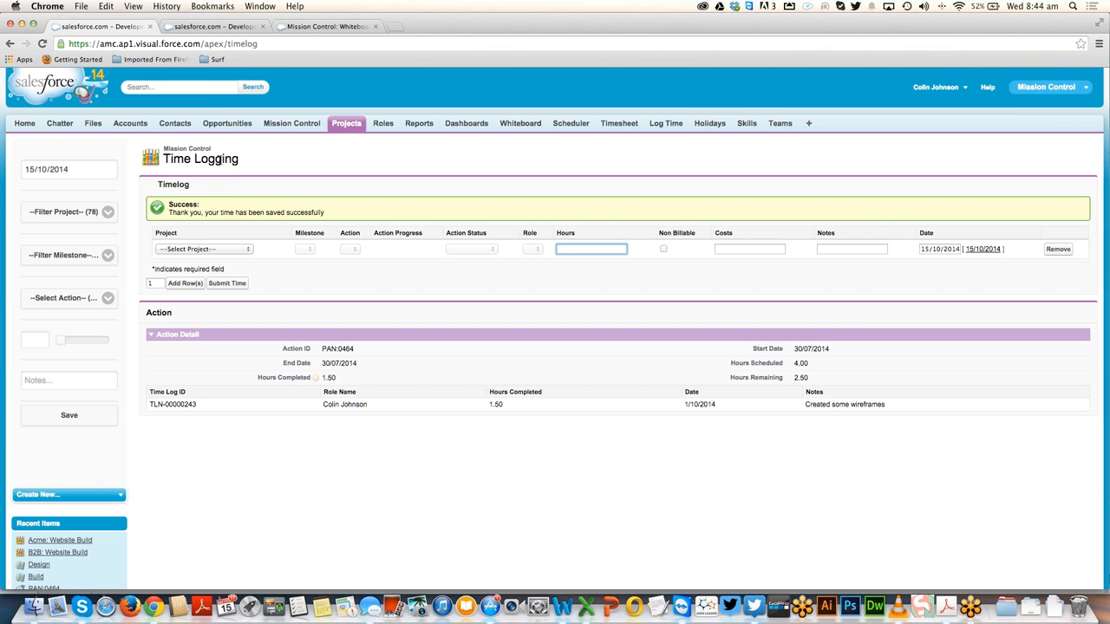
- Start a new role from Mission Control with role source Contact and look up the contact's name
{"action": "left_click", "coordinate": [272, 126]}
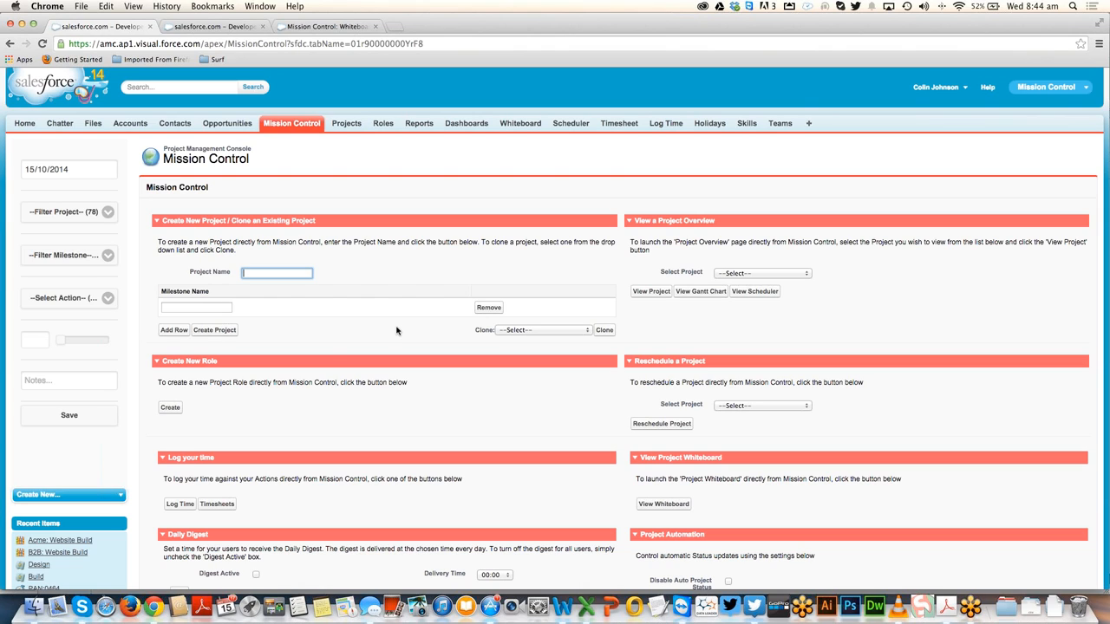
{"action": "left_click", "coordinate": [170, 407]}
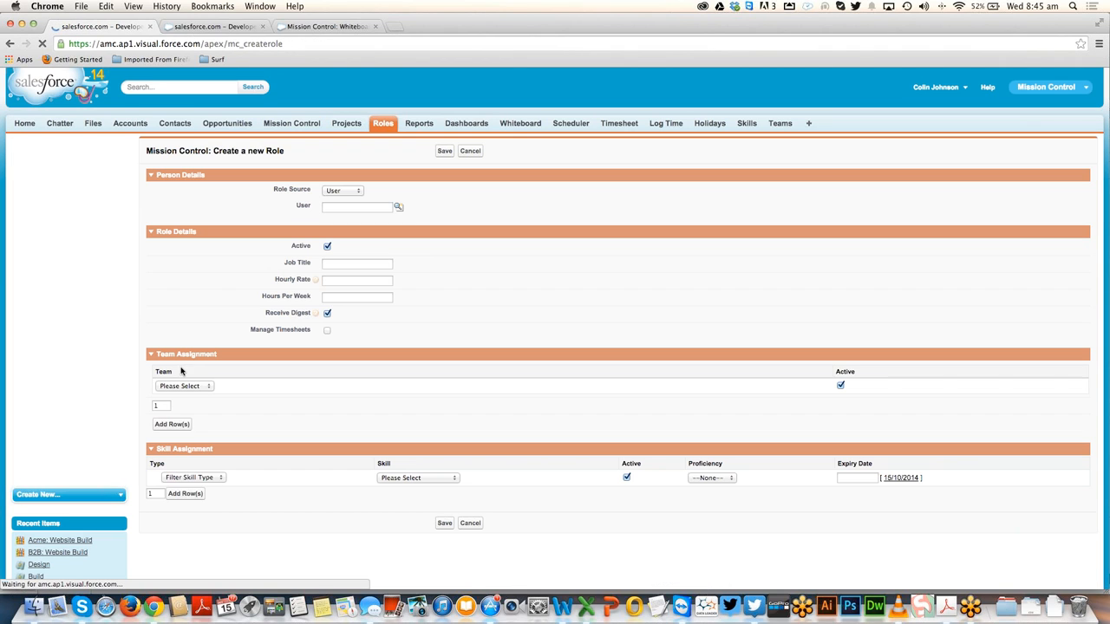
{"action": "left_click", "coordinate": [346, 195]}
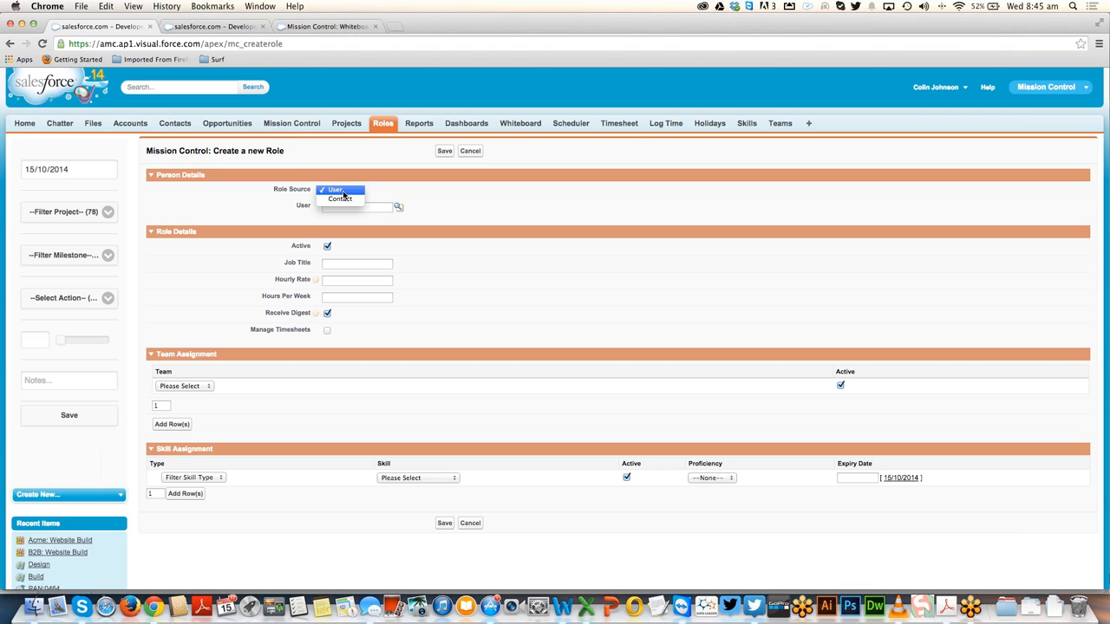
{"action": "left_click", "coordinate": [344, 200]}
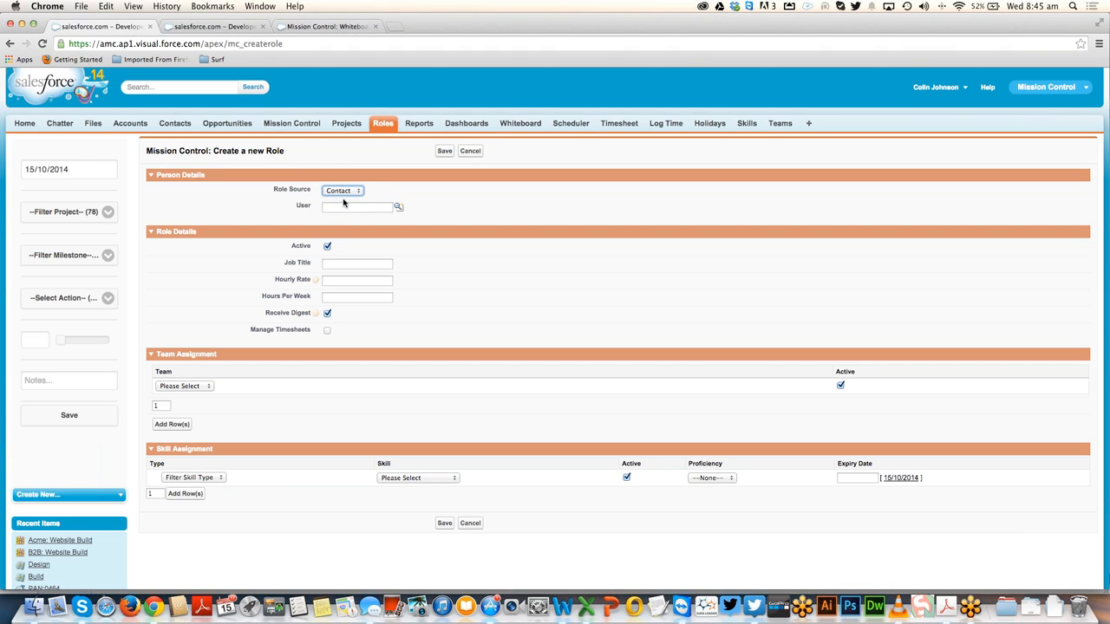
{"action": "left_click", "coordinate": [351, 205]}
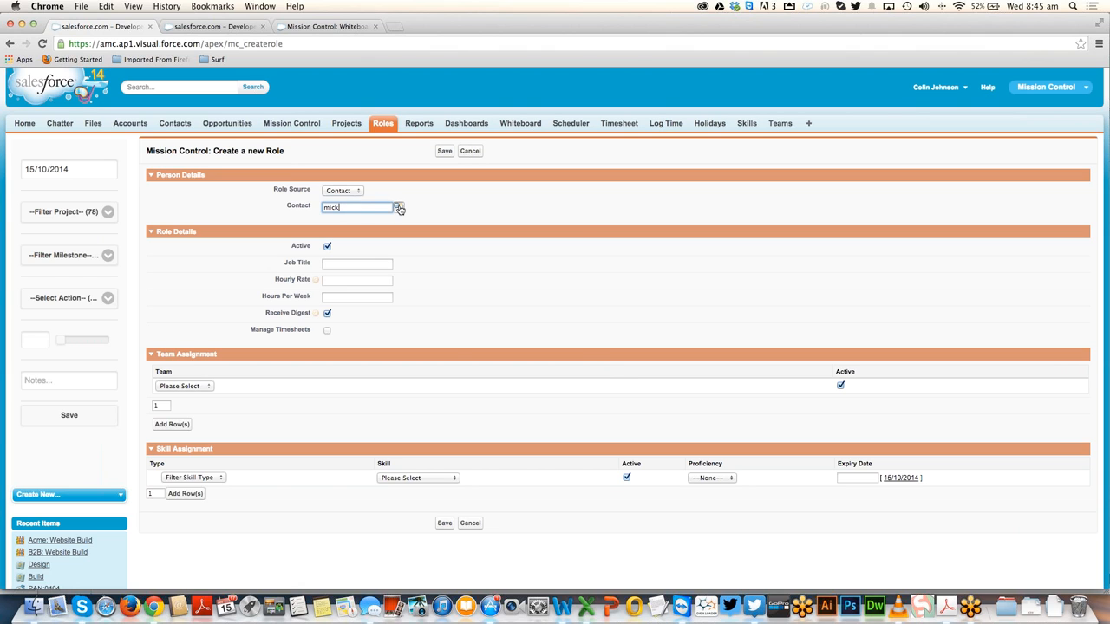
{"action": "left_click", "coordinate": [398, 207]}
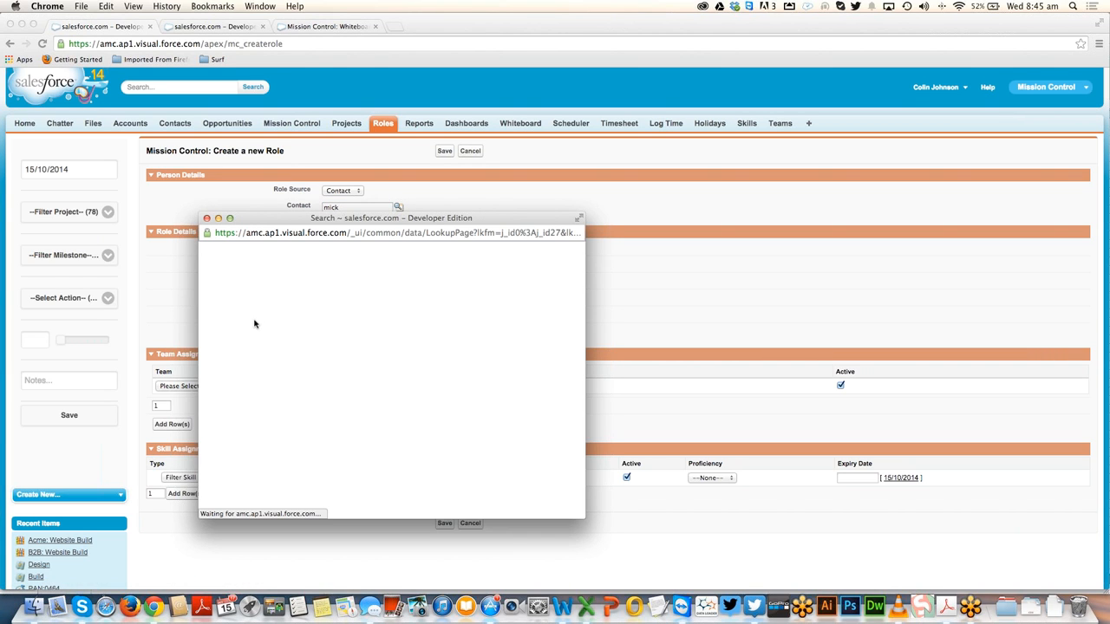
{"action": "left_click", "coordinate": [222, 363]}
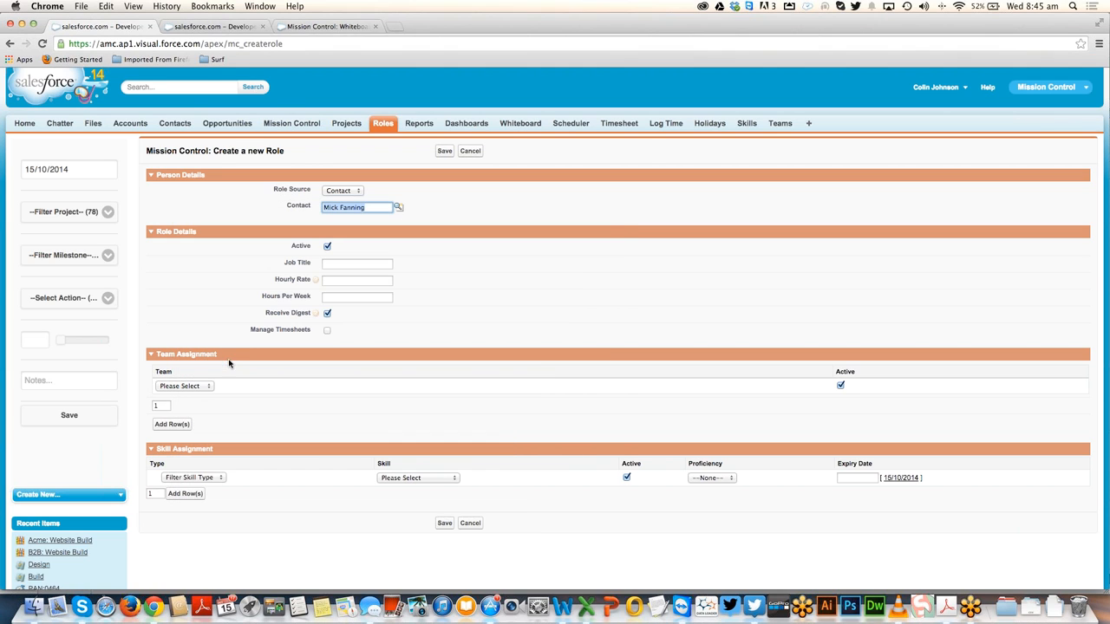
- Set the role's job title to Designer, hourly rate to 75 and hours per week to 30
{"action": "left_click", "coordinate": [335, 262]}
{"action": "type", "text": "Designer"}
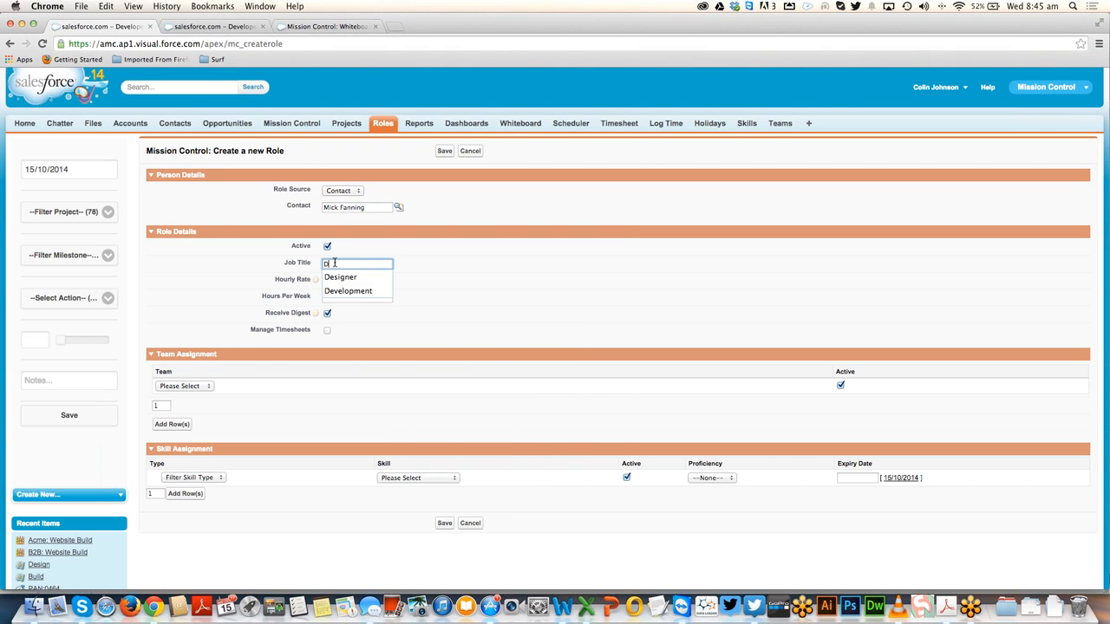
{"action": "left_click", "coordinate": [287, 256]}
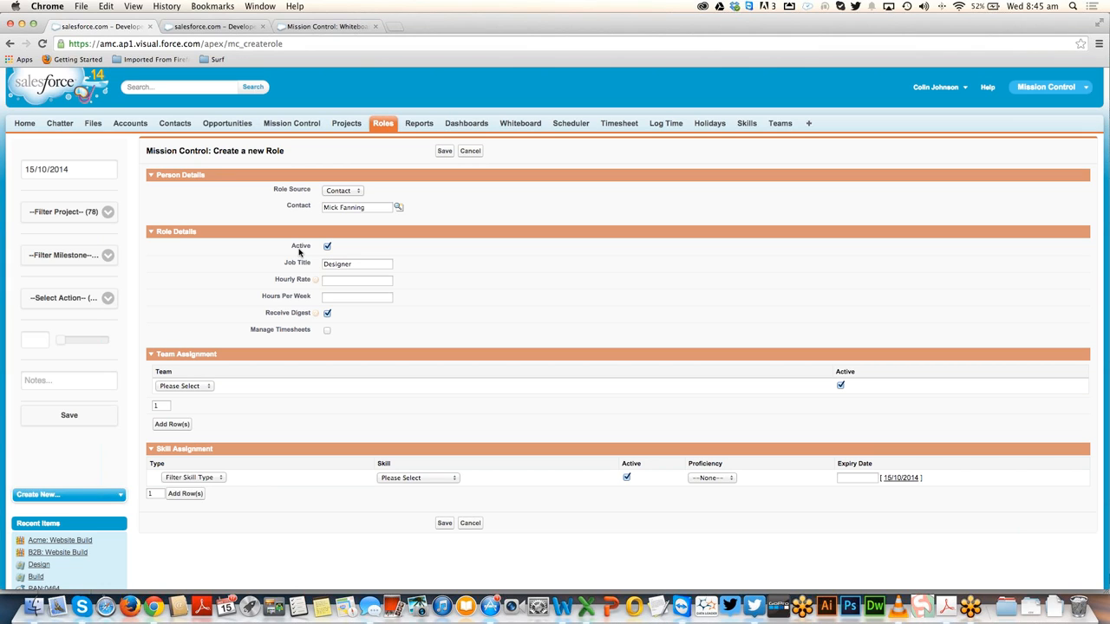
{"action": "left_click", "coordinate": [339, 280]}
{"action": "type", "text": "75"}
{"action": "left_click", "coordinate": [258, 295]}
{"action": "left_click", "coordinate": [338, 297]}
{"action": "type", "text": "30"}
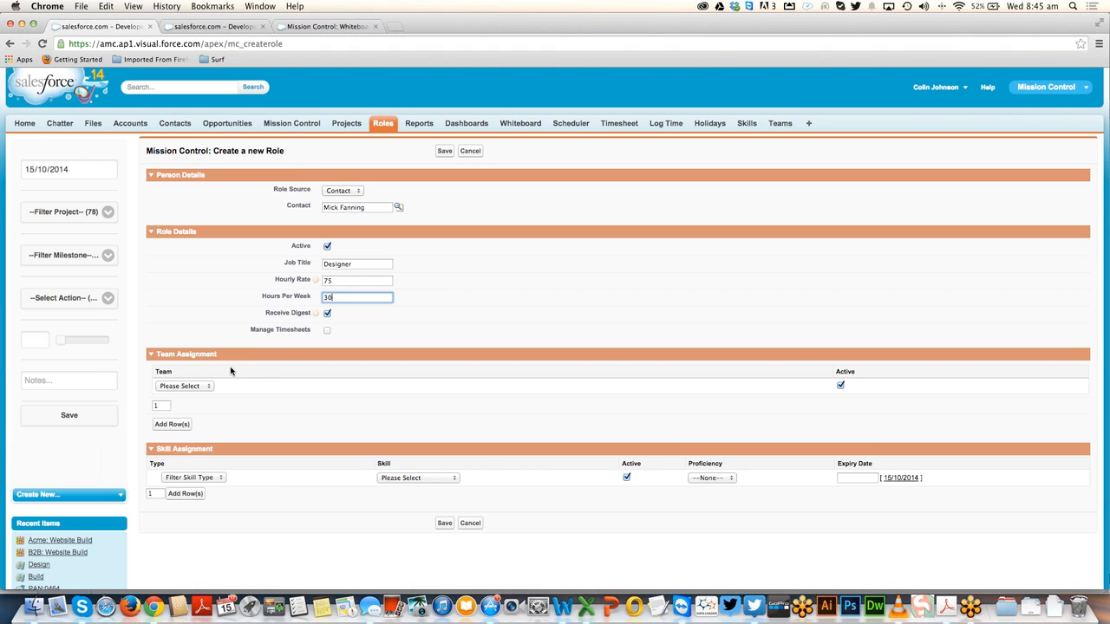
- Assign the new role to the Marketing team and, in an added team row, to the Consultants team
{"action": "left_click", "coordinate": [186, 386]}
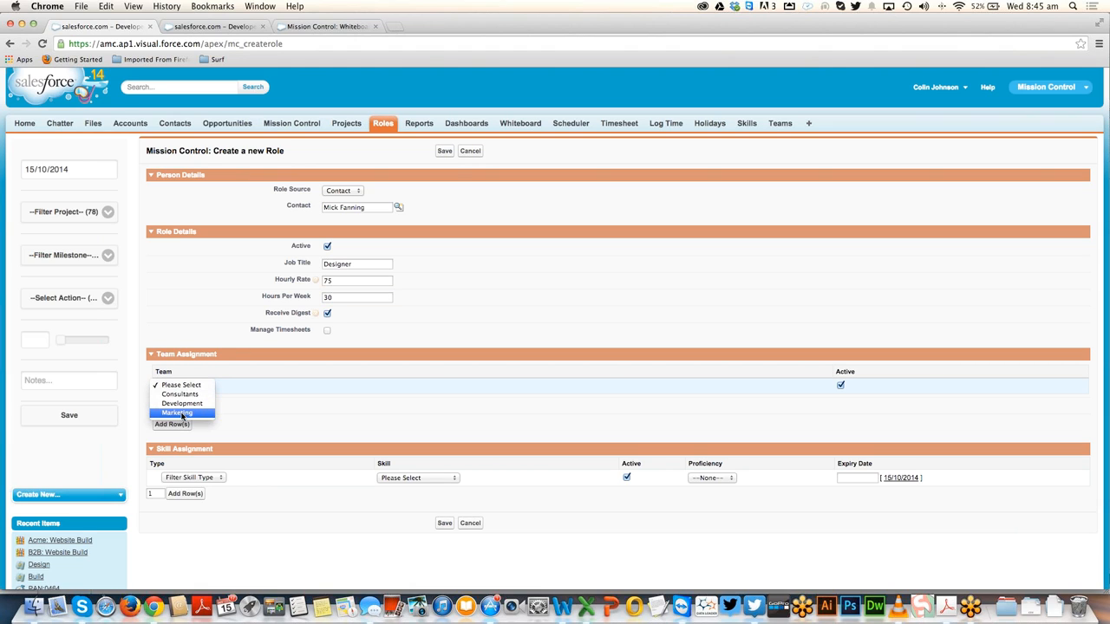
{"action": "left_click", "coordinate": [181, 413]}
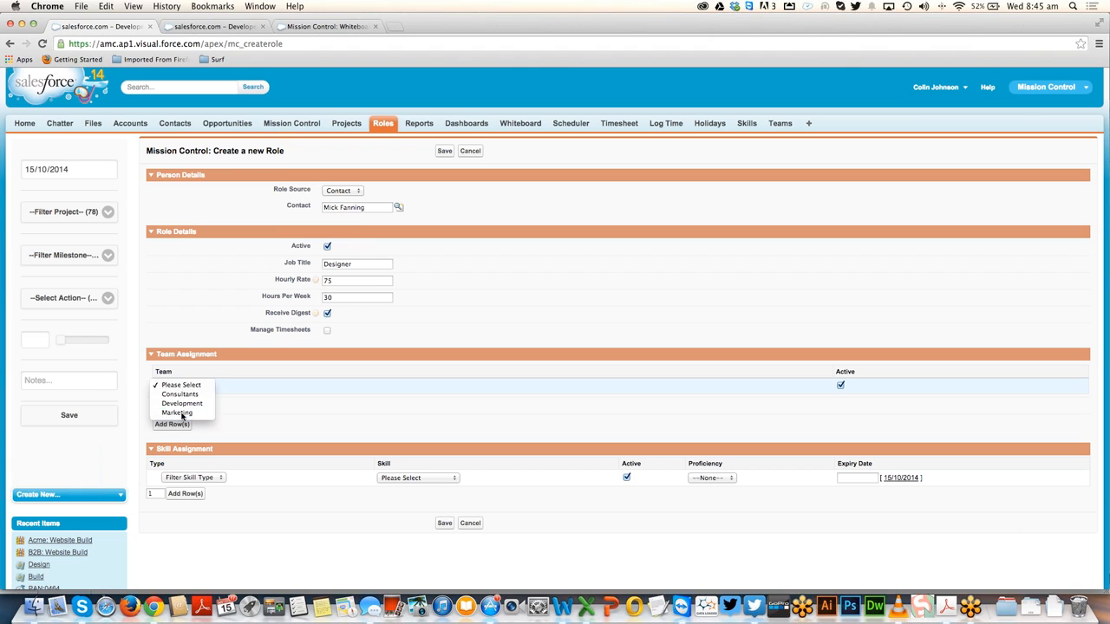
{"action": "left_click", "coordinate": [174, 424]}
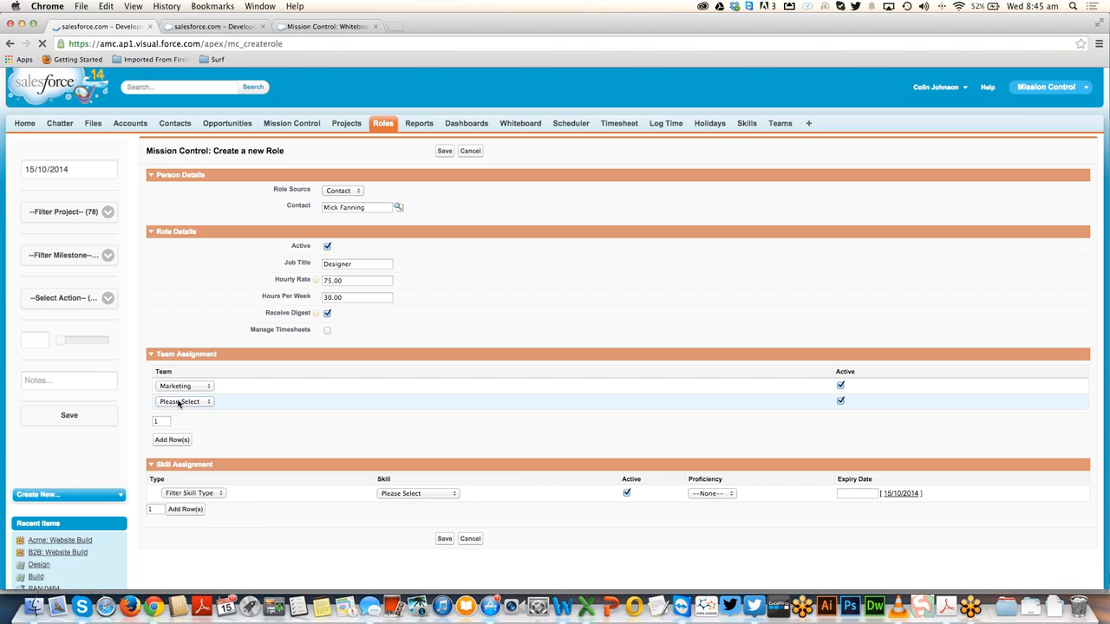
{"action": "left_click", "coordinate": [181, 400]}
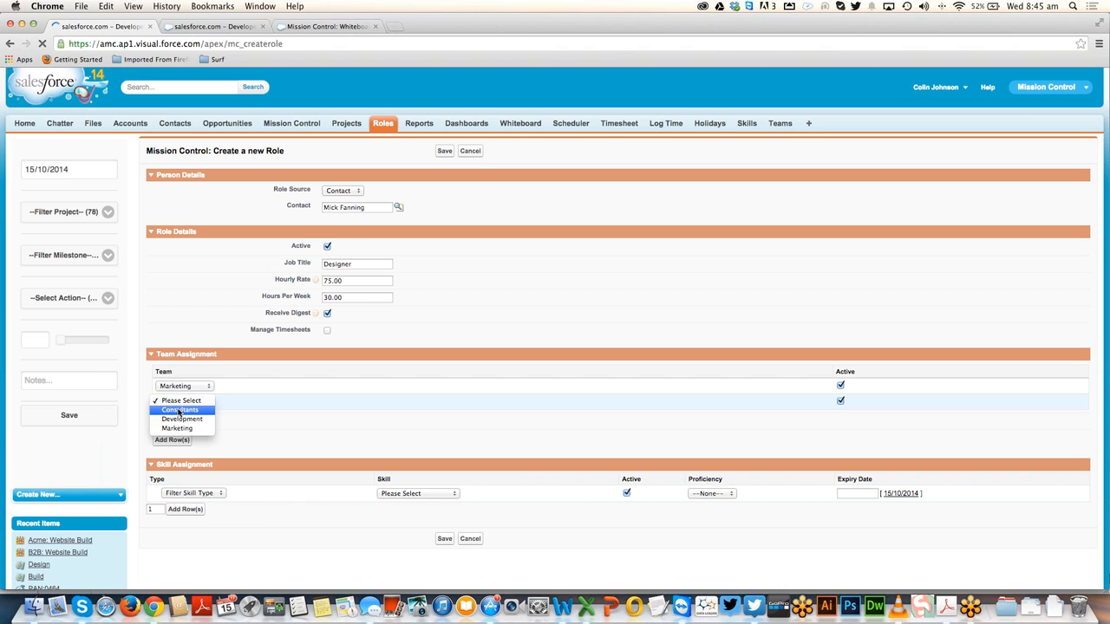
{"action": "left_click", "coordinate": [180, 410]}
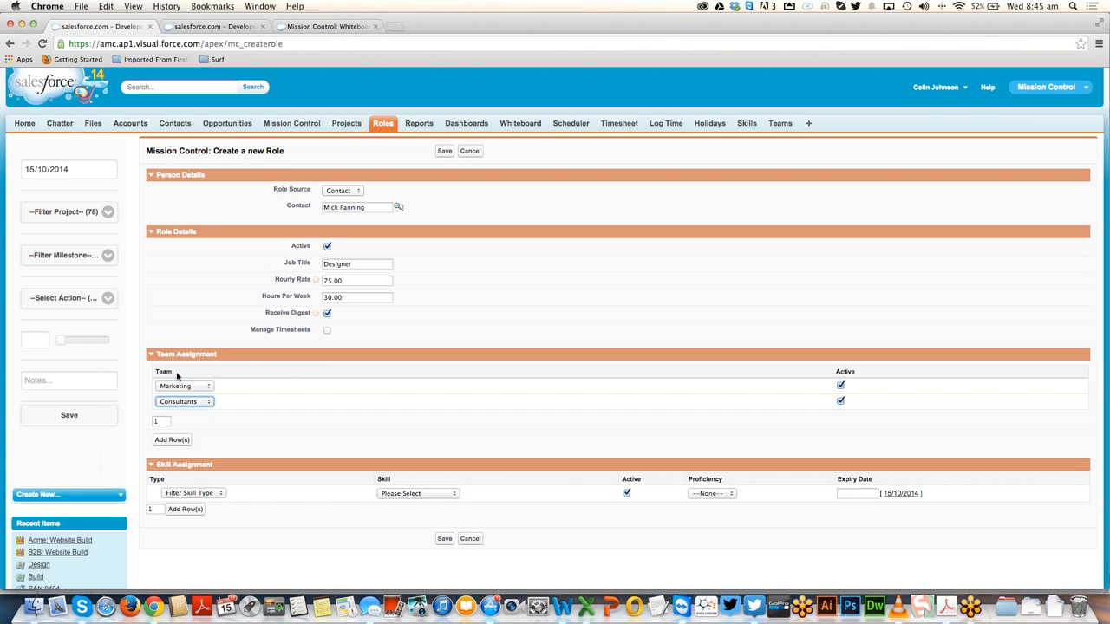
- Assign the HTML Code skill of type Skill to the role with proficiency 4
{"action": "left_click", "coordinate": [190, 493]}
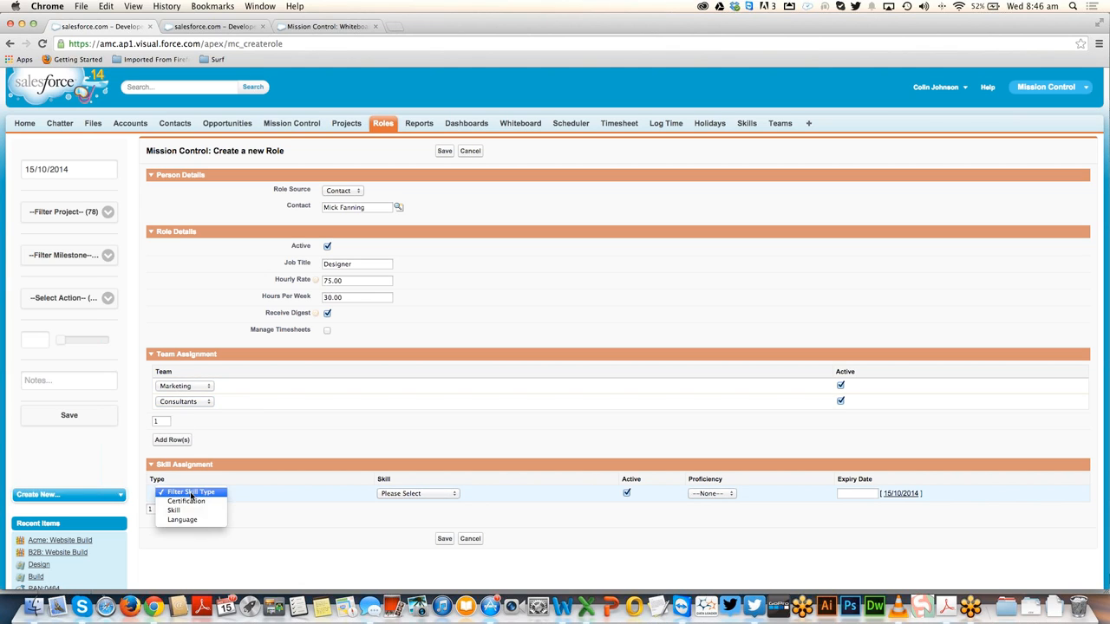
{"action": "left_click", "coordinate": [185, 512]}
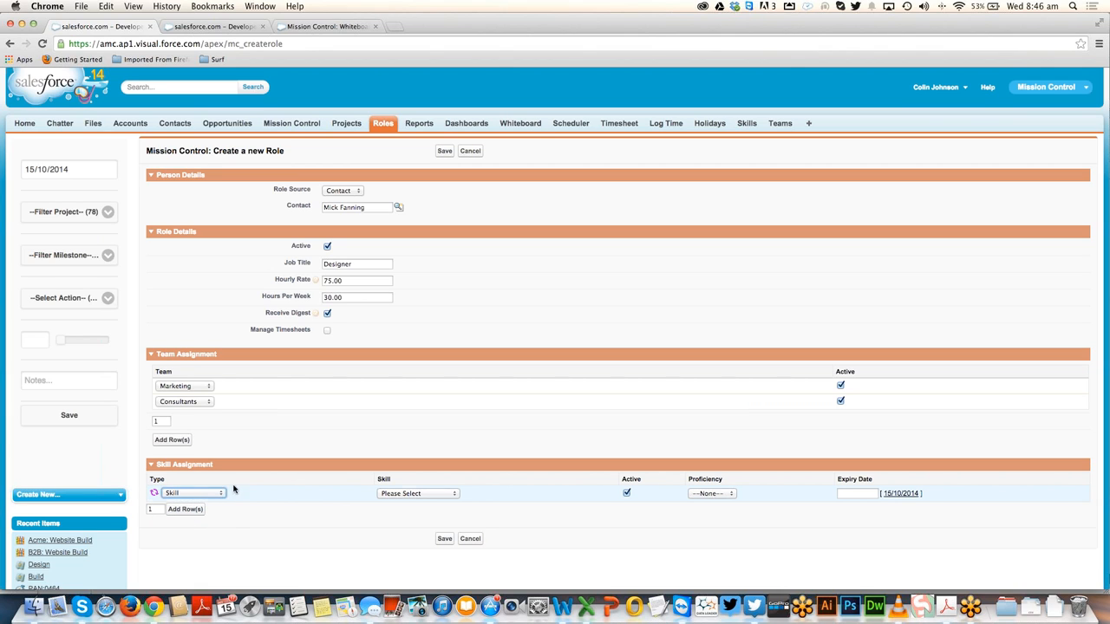
{"action": "left_click", "coordinate": [395, 495]}
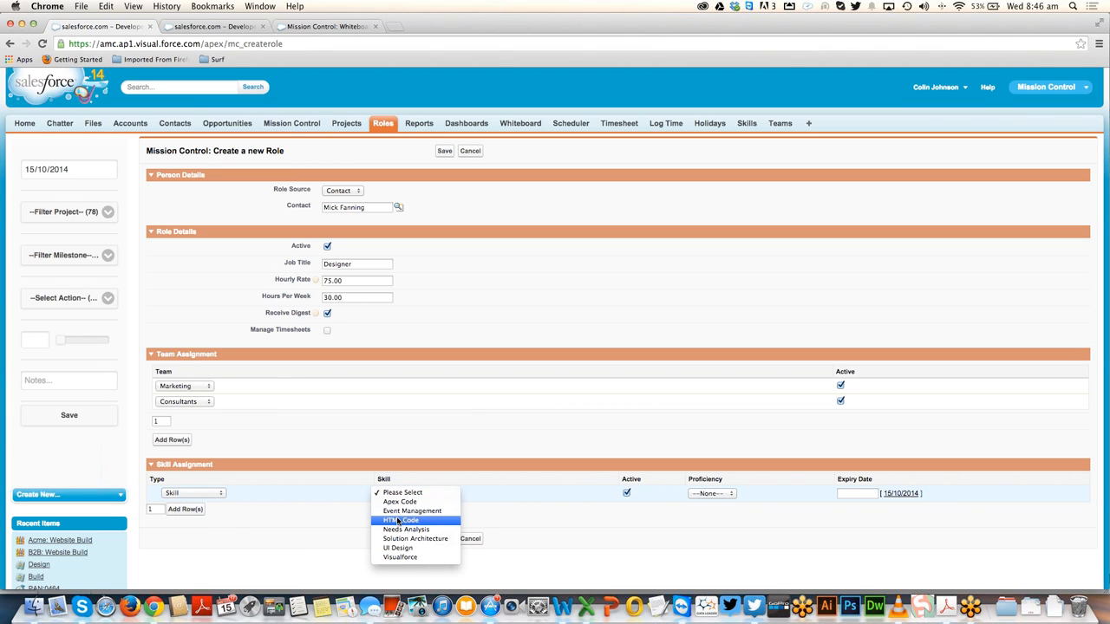
{"action": "left_click", "coordinate": [395, 521]}
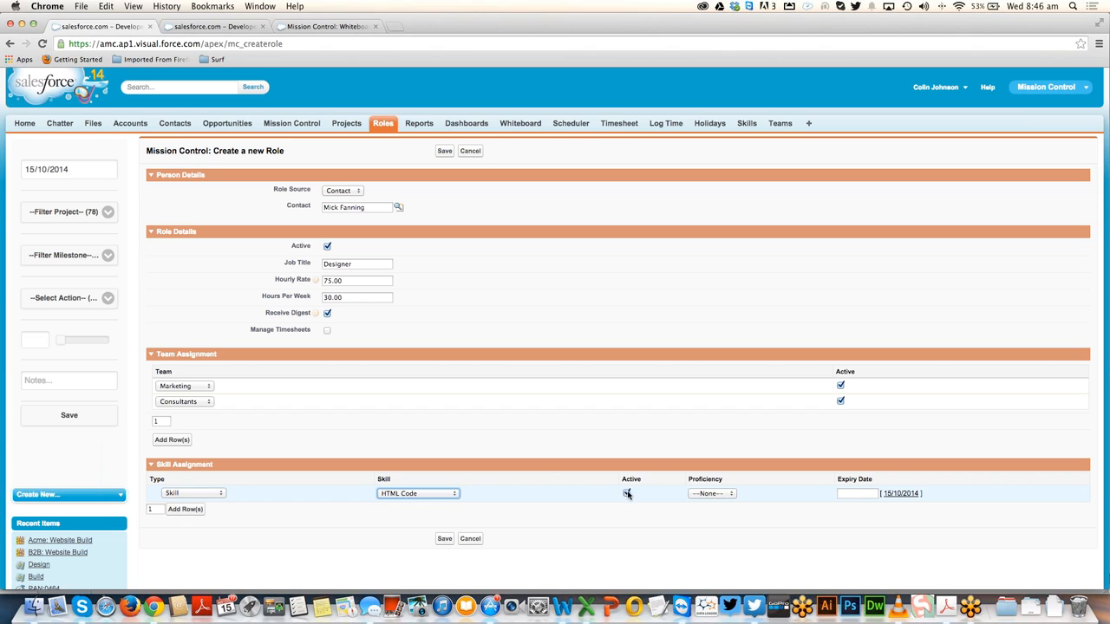
{"action": "left_click", "coordinate": [713, 494]}
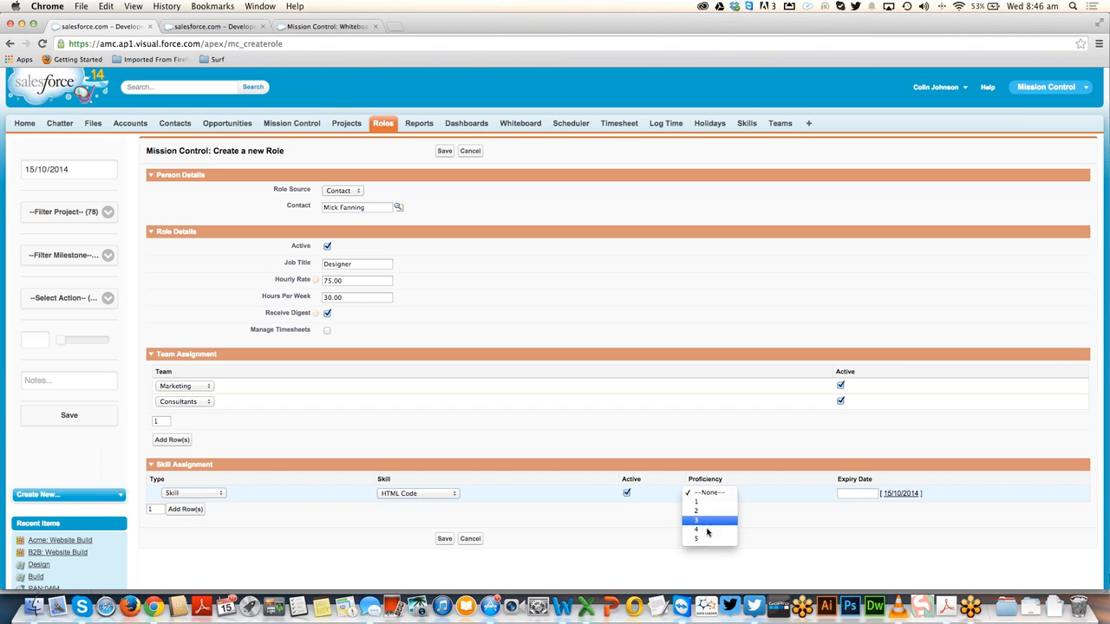
{"action": "left_click", "coordinate": [705, 531]}
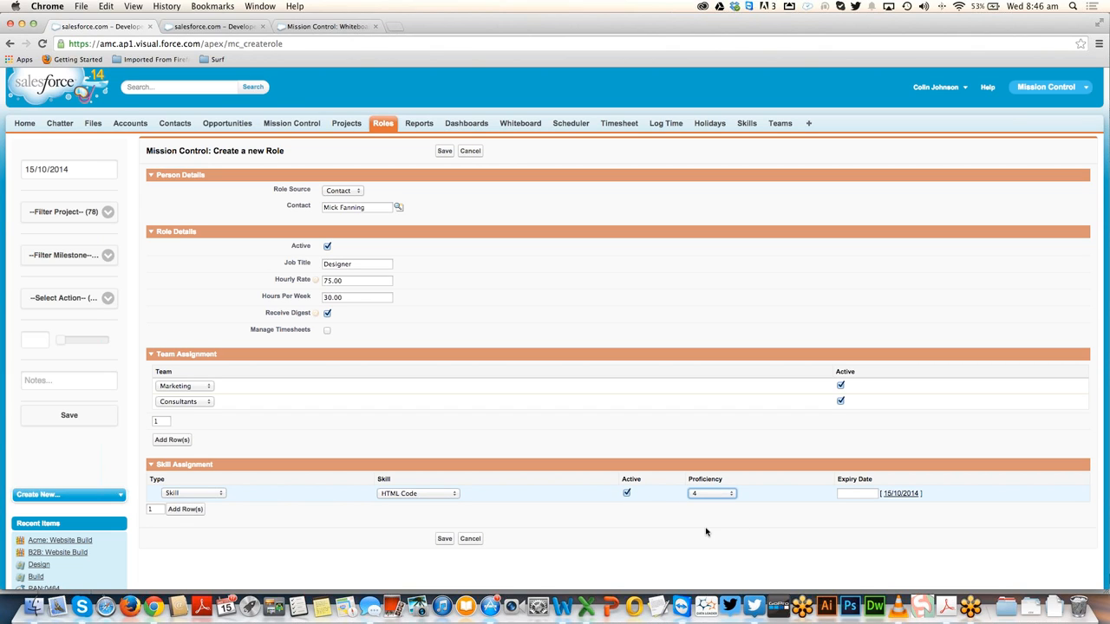
- Add a second skill row for the ADM201 certification with proficiency 5 and expiry date 31/10/2014
{"action": "left_click", "coordinate": [179, 513]}
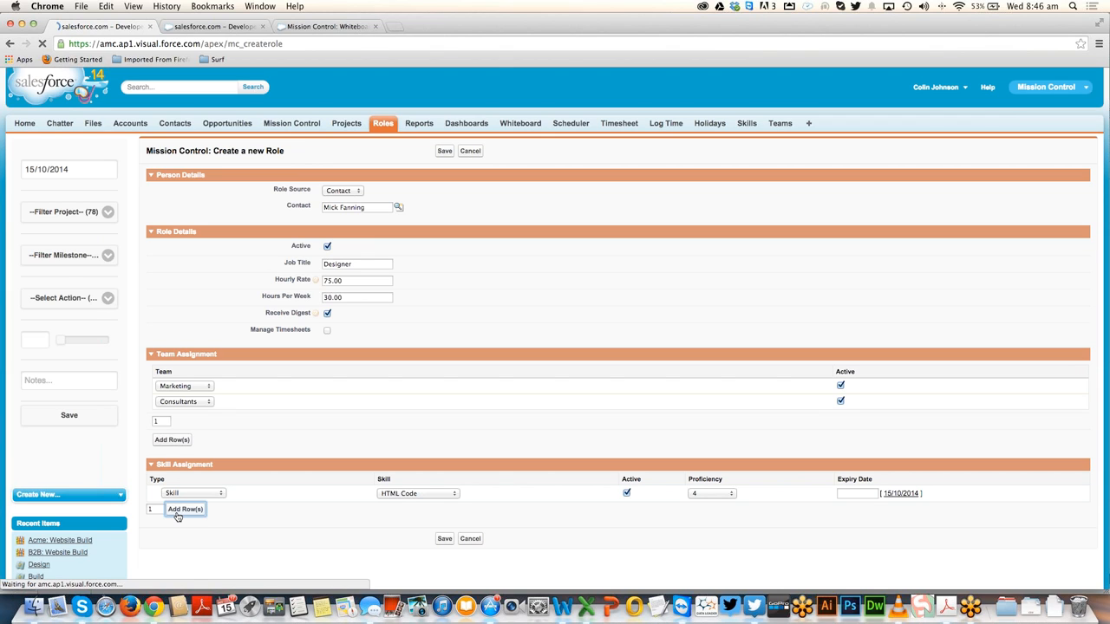
{"action": "left_click", "coordinate": [186, 513]}
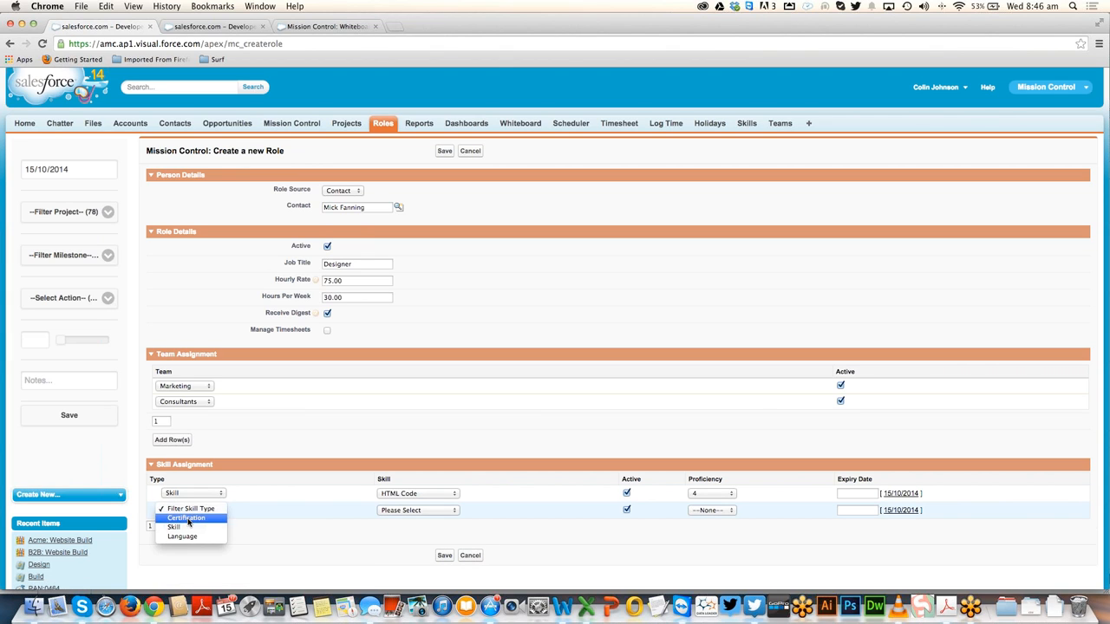
{"action": "left_click", "coordinate": [186, 519]}
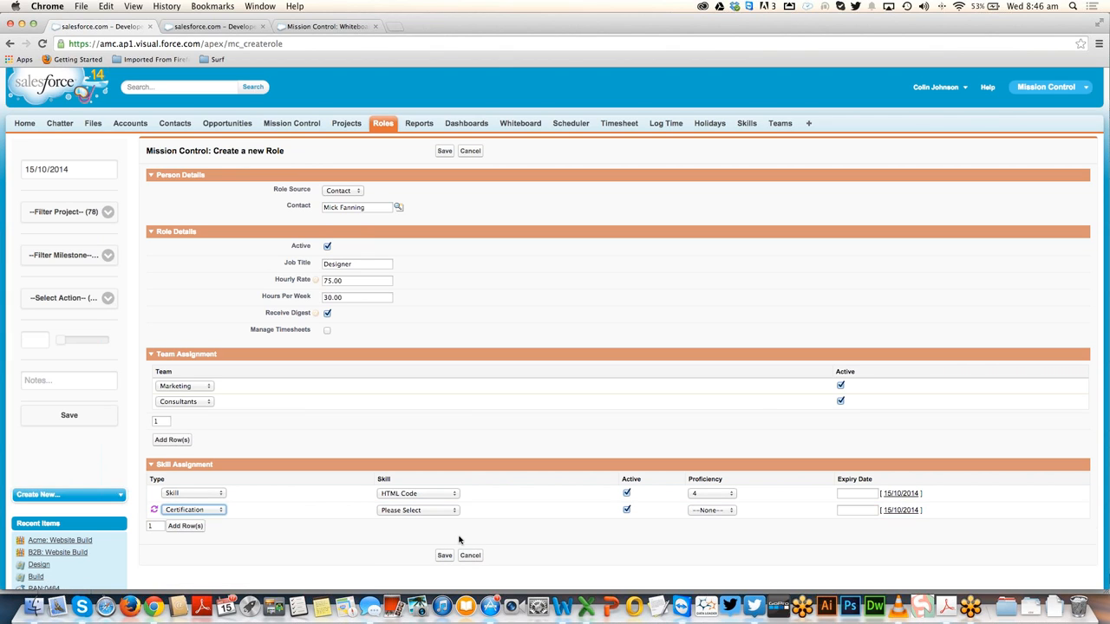
{"action": "left_click", "coordinate": [400, 510]}
{"action": "left_click", "coordinate": [397, 518]}
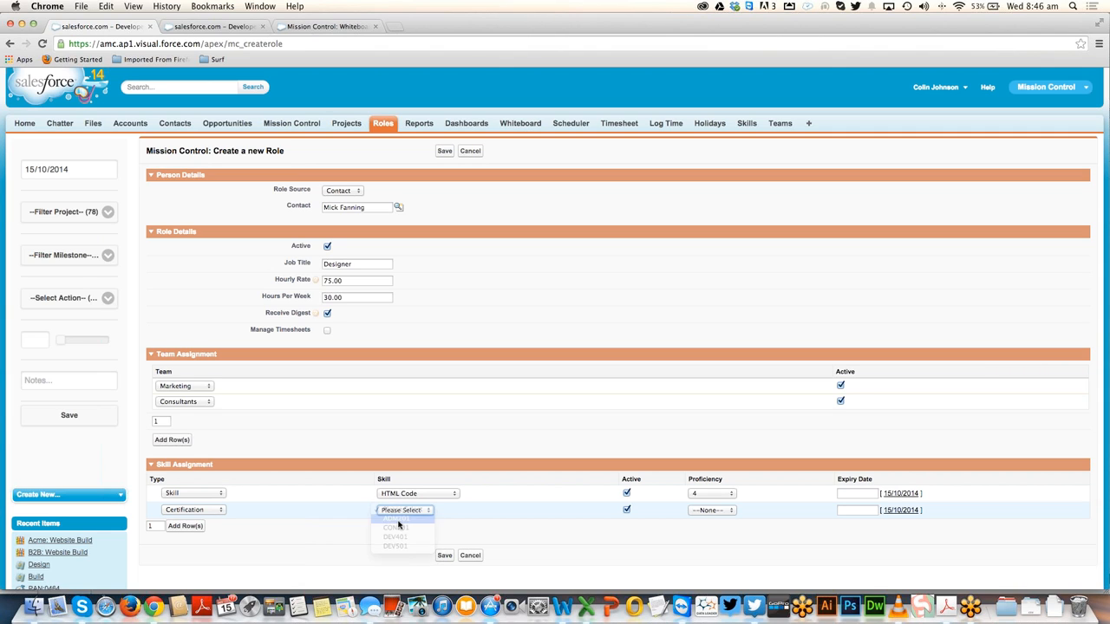
{"action": "left_click", "coordinate": [712, 512]}
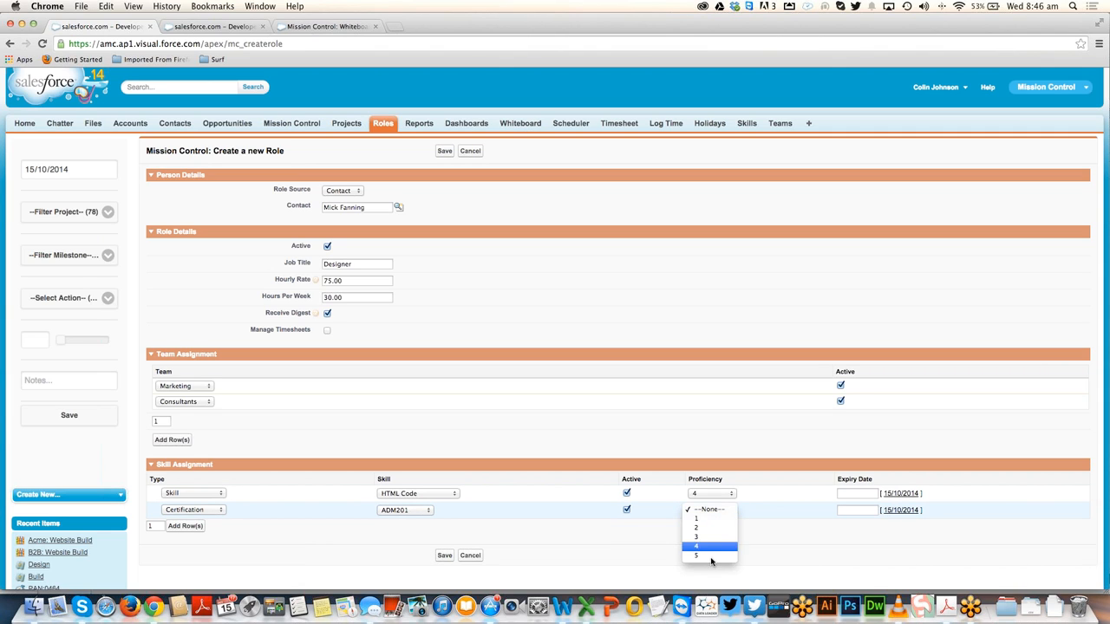
{"action": "left_click", "coordinate": [711, 555]}
{"action": "left_click", "coordinate": [865, 509]}
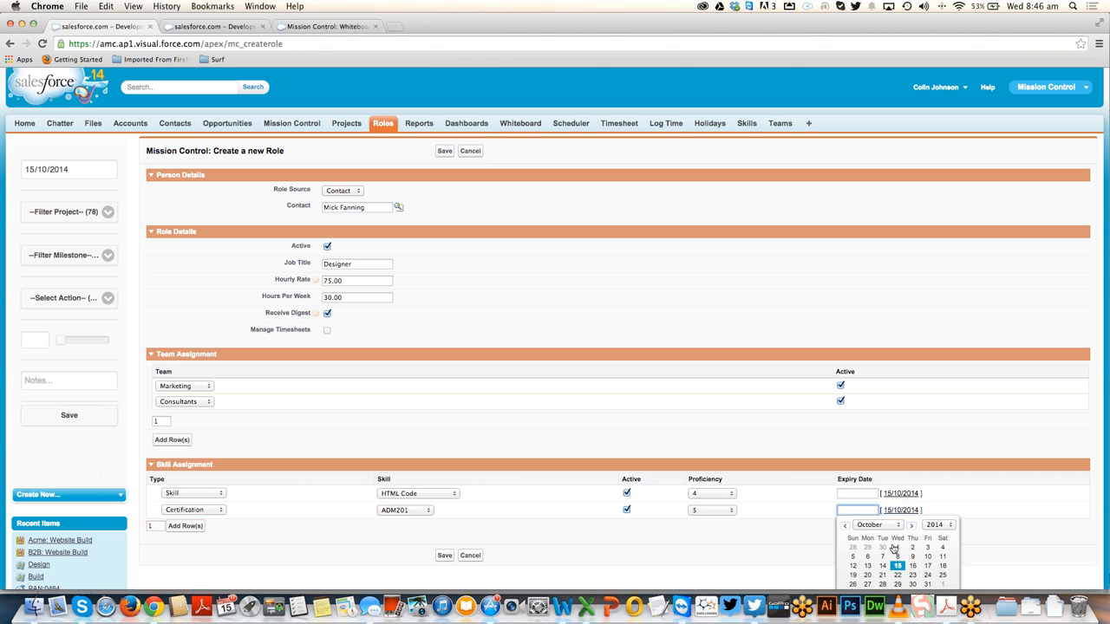
{"action": "left_click", "coordinate": [927, 583]}
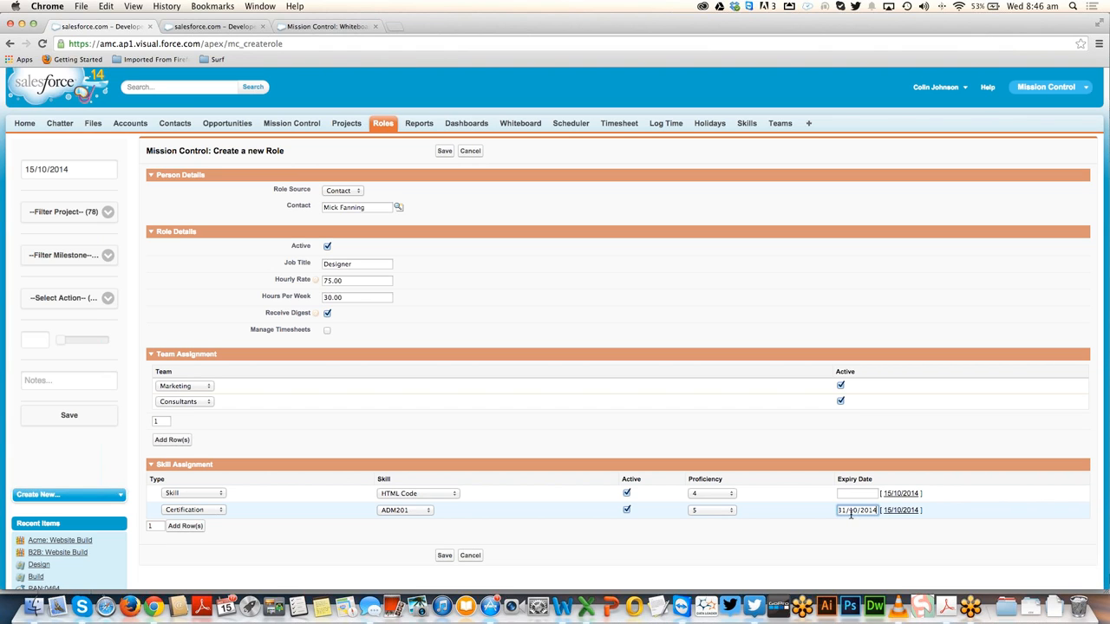
- Save the new role and open the Scheduler from Mission Control
{"action": "left_click", "coordinate": [444, 555]}
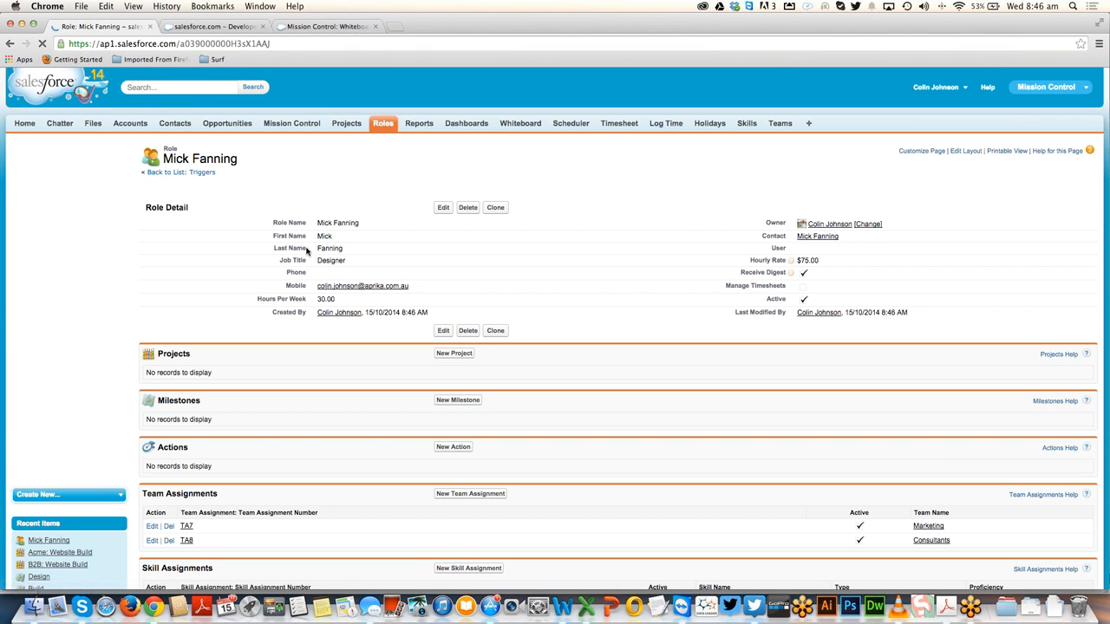
{"action": "left_click", "coordinate": [293, 126]}
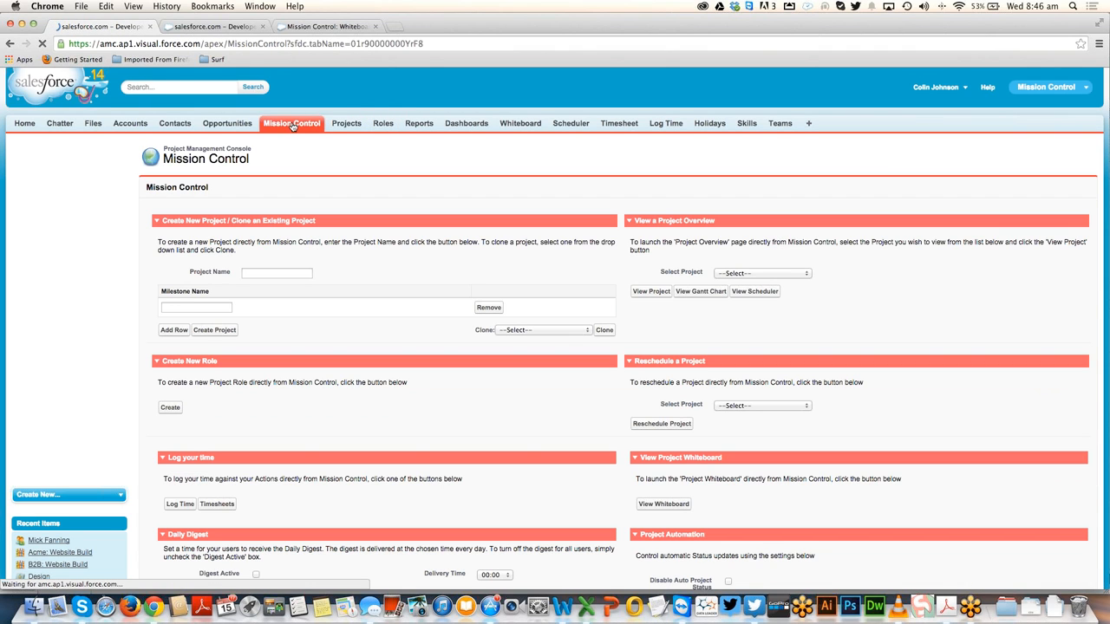
{"action": "left_click", "coordinate": [754, 292]}
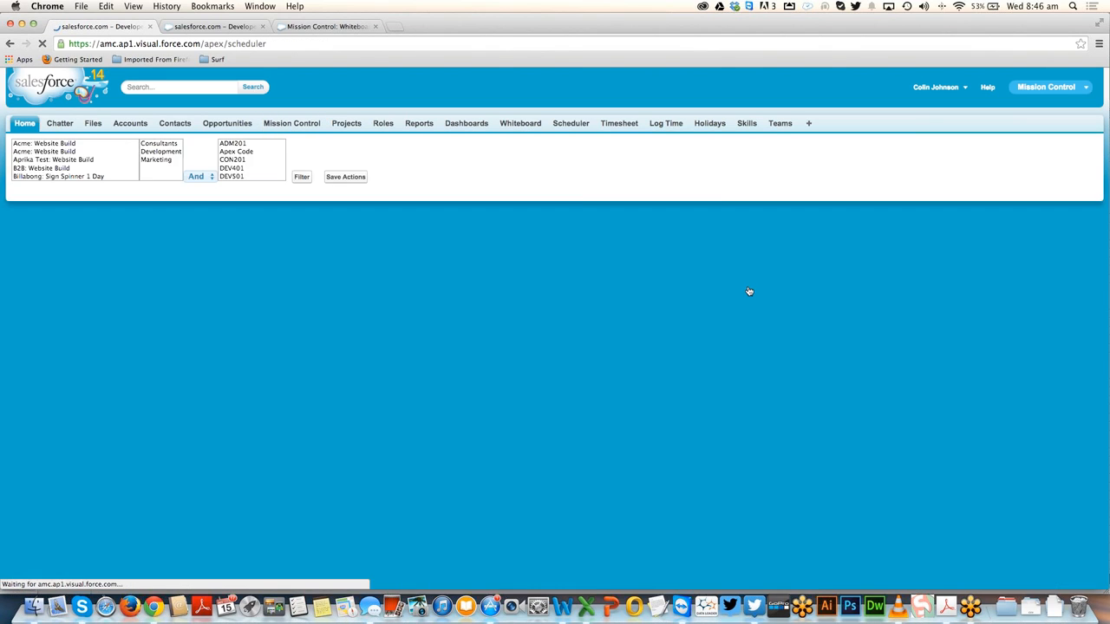
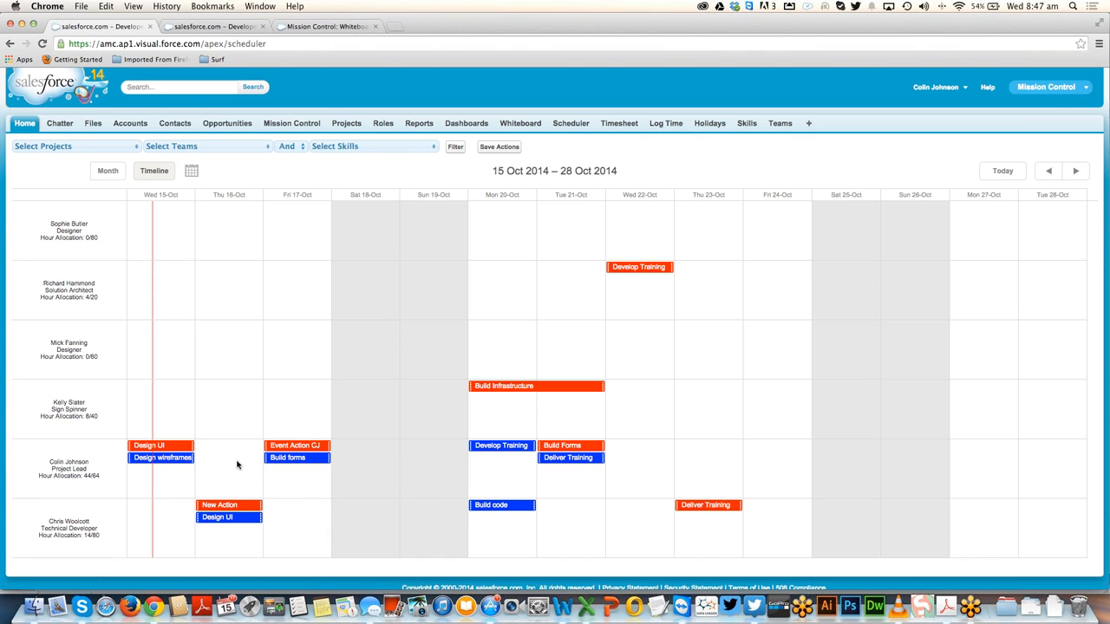
- Reassign Design wireframes on Wed 15-Oct to the newly created Designer role and move the Project Lead's Deliver Training to Thu 23-Oct
{"action": "mouse_move", "coordinate": [174, 464]}
{"action": "left_click_drag", "start_coordinate": [174, 460], "coordinate": [189, 351]}
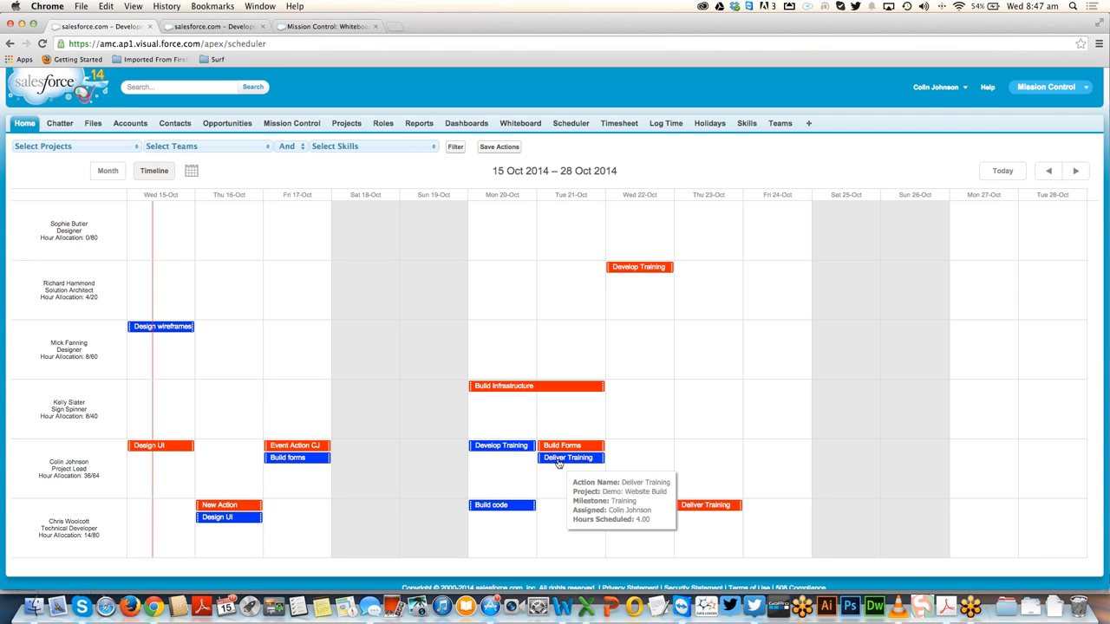
{"action": "left_click_drag", "start_coordinate": [557, 464], "coordinate": [675, 459]}
- Reassign Build Forms on Tue 21-Oct to the newly created Designer role and extend the Project Lead's Design UI through Thu 16-Oct
{"action": "mouse_move", "coordinate": [551, 450]}
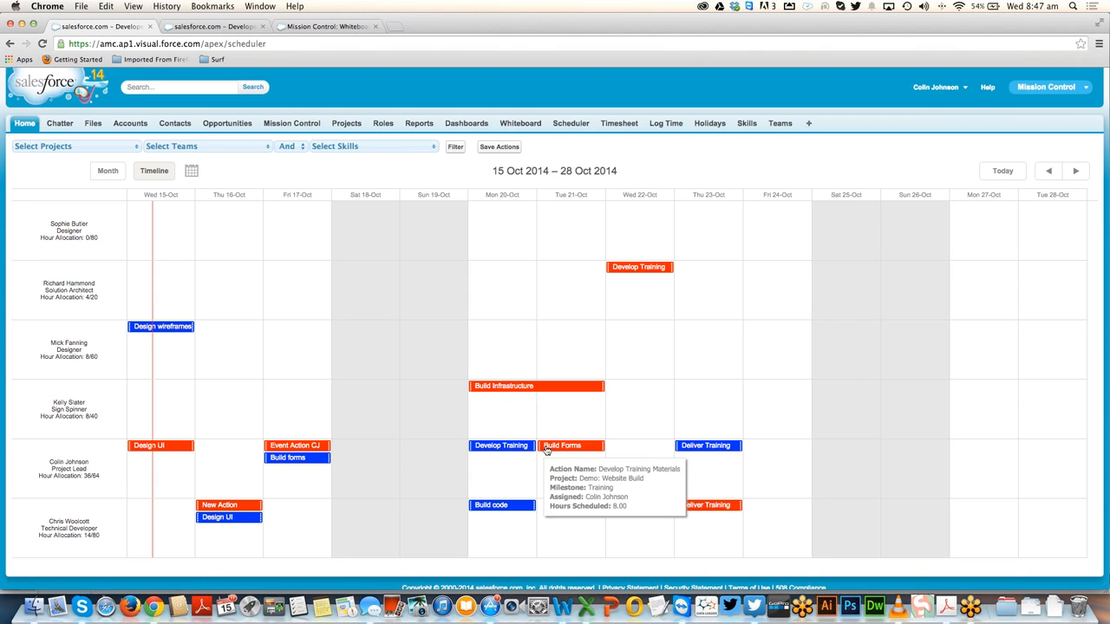
{"action": "left_click_drag", "start_coordinate": [552, 450], "coordinate": [557, 349]}
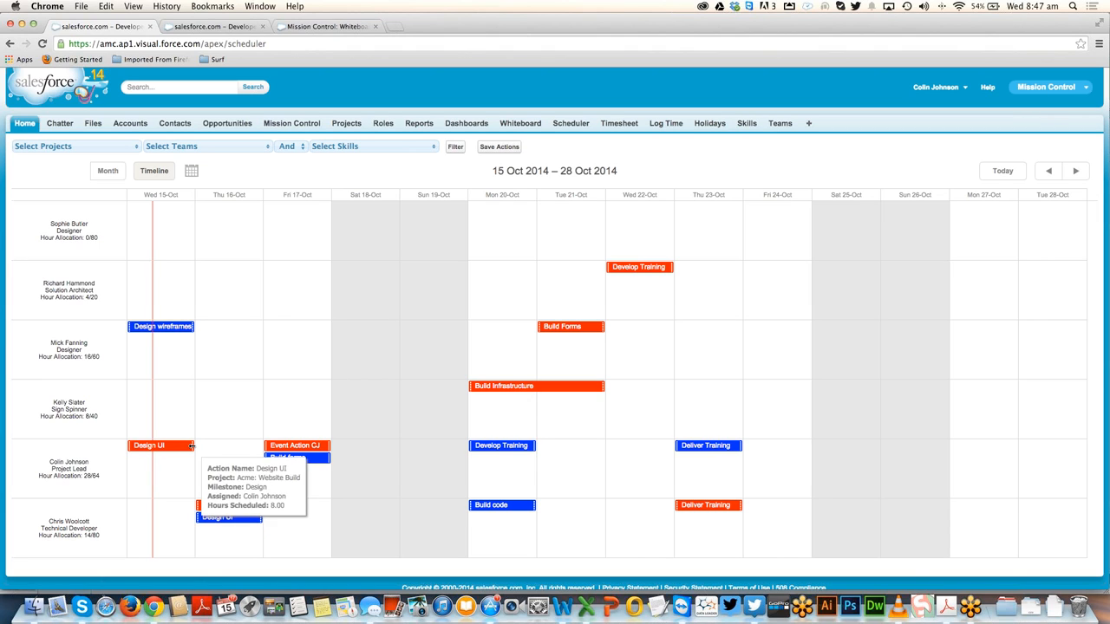
{"action": "left_click_drag", "start_coordinate": [194, 447], "coordinate": [241, 450]}
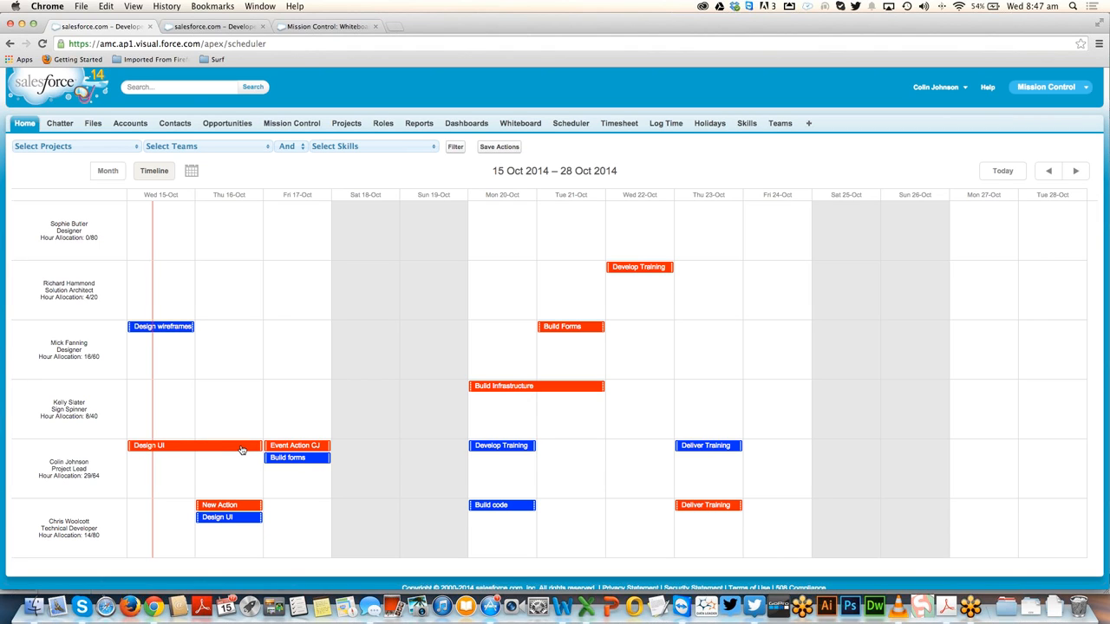
- Review past allocations in the Scheduler timeline back to 18 Sep – 1 Oct 2014, then return to today's period
{"action": "left_click", "coordinate": [1049, 173]}
{"action": "left_click", "coordinate": [1048, 172]}
{"action": "left_click", "coordinate": [1048, 172]}
{"action": "left_click", "coordinate": [1049, 173]}
{"action": "left_click", "coordinate": [1048, 173]}
{"action": "left_click", "coordinate": [1048, 172]}
{"action": "left_click", "coordinate": [1048, 172]}
{"action": "left_click", "coordinate": [1049, 172]}
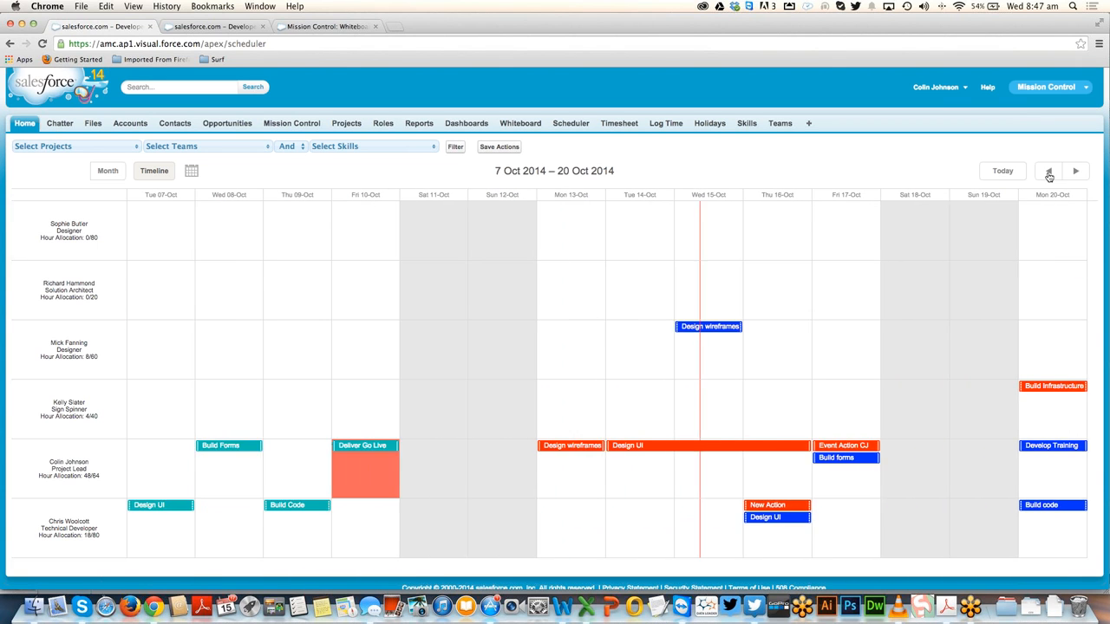
{"action": "left_click", "coordinate": [1048, 172]}
{"action": "left_click", "coordinate": [1048, 173]}
{"action": "left_click", "coordinate": [1048, 172]}
{"action": "double_click", "coordinate": [1049, 172]}
{"action": "double_click", "coordinate": [1048, 172]}
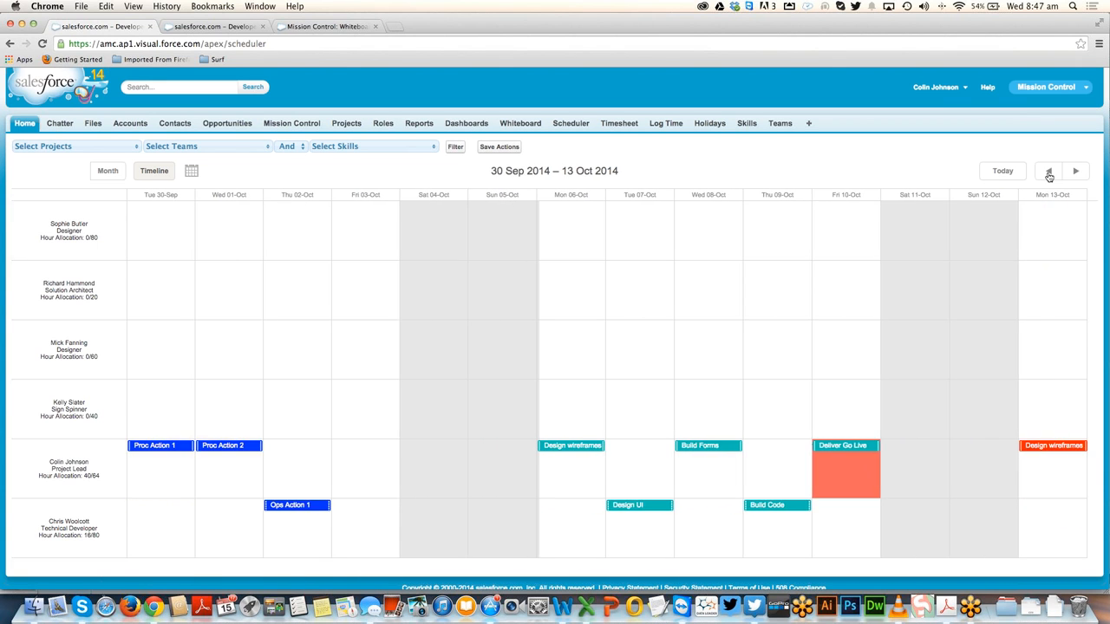
{"action": "triple_click", "coordinate": [1048, 172]}
{"action": "double_click", "coordinate": [1048, 173]}
{"action": "double_click", "coordinate": [1048, 172]}
{"action": "double_click", "coordinate": [1048, 172]}
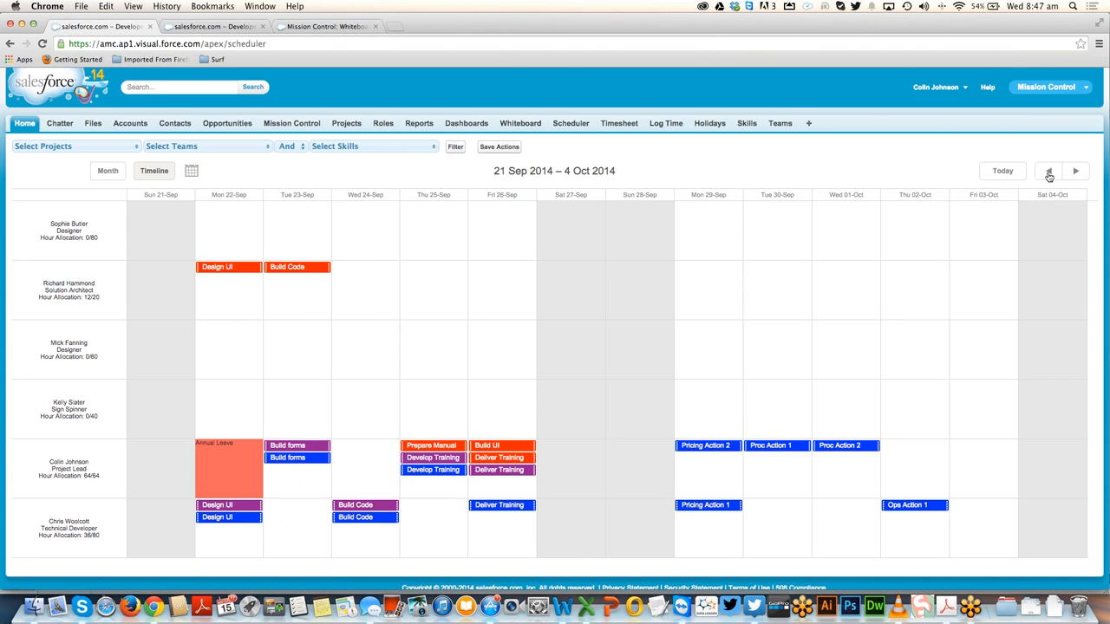
{"action": "double_click", "coordinate": [1048, 173]}
{"action": "left_click", "coordinate": [1049, 173]}
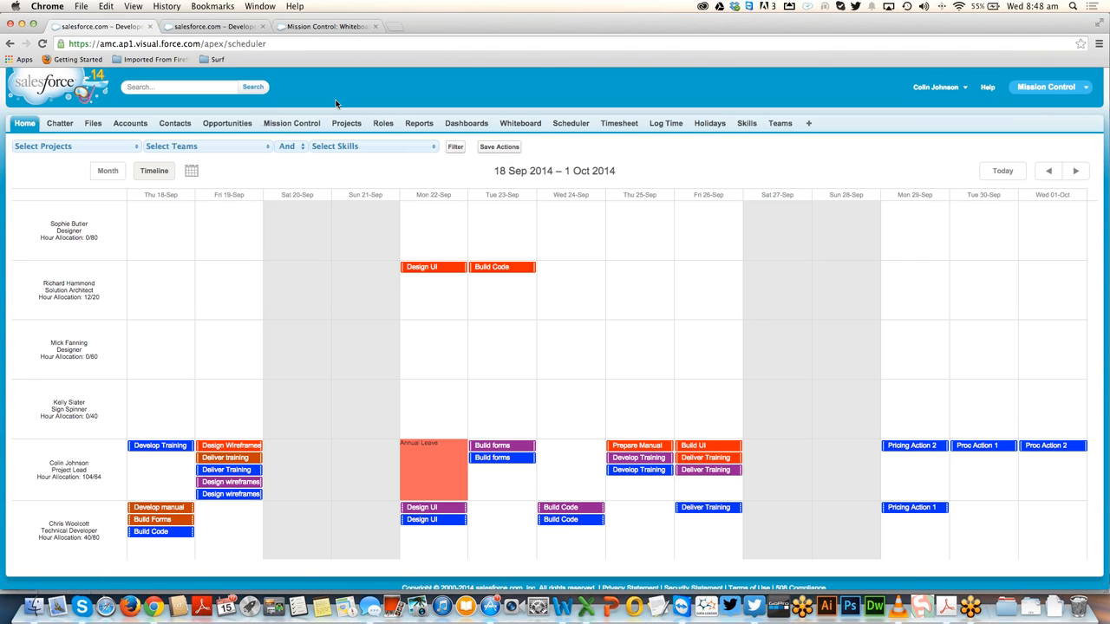
{"action": "left_click", "coordinate": [1004, 171]}
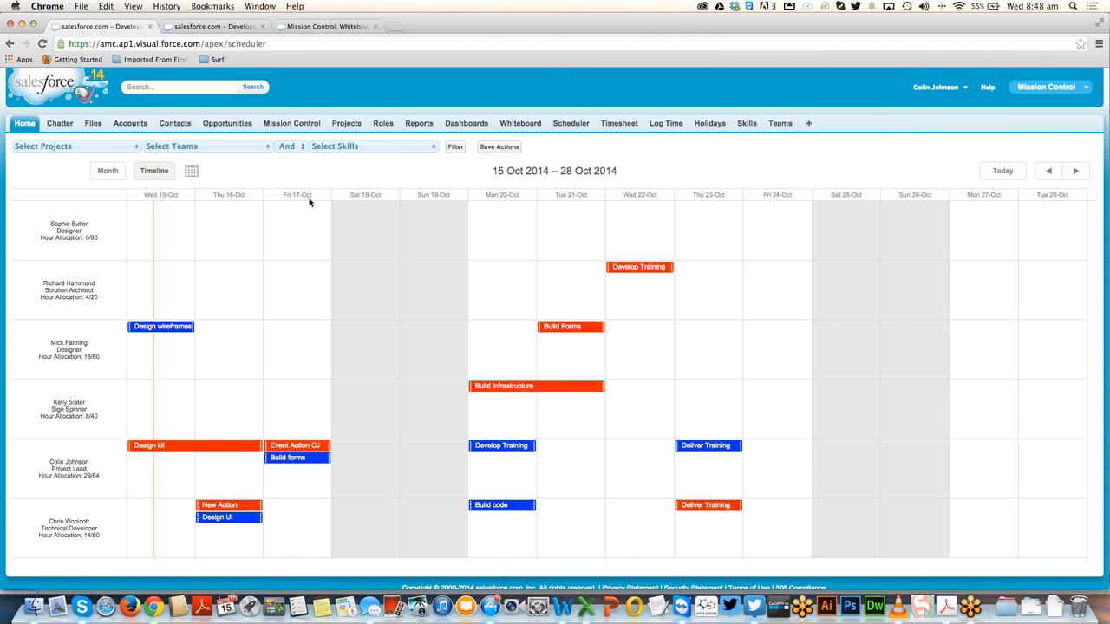
- Filter the Scheduler resources to the Consultants team
{"action": "left_click", "coordinate": [182, 147]}
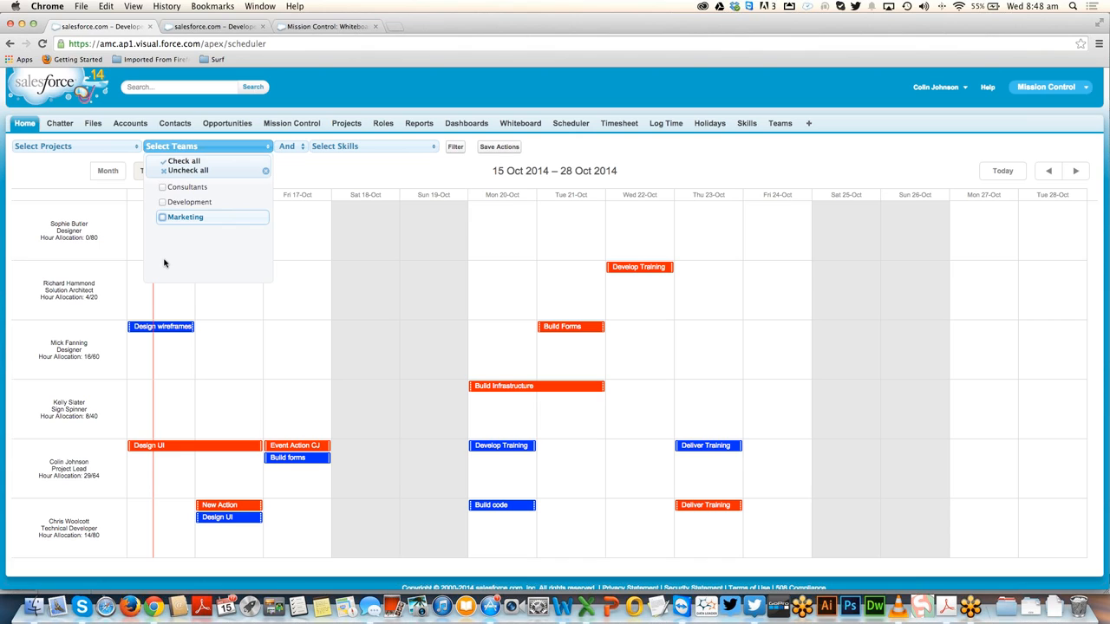
{"action": "left_click", "coordinate": [162, 188]}
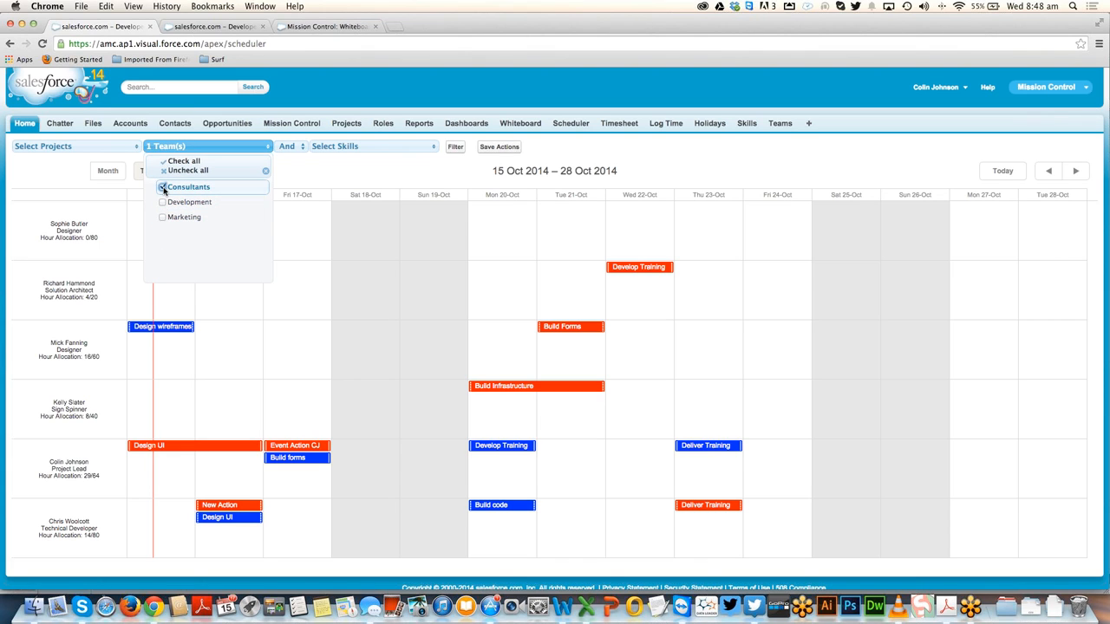
{"action": "left_click", "coordinate": [455, 149]}
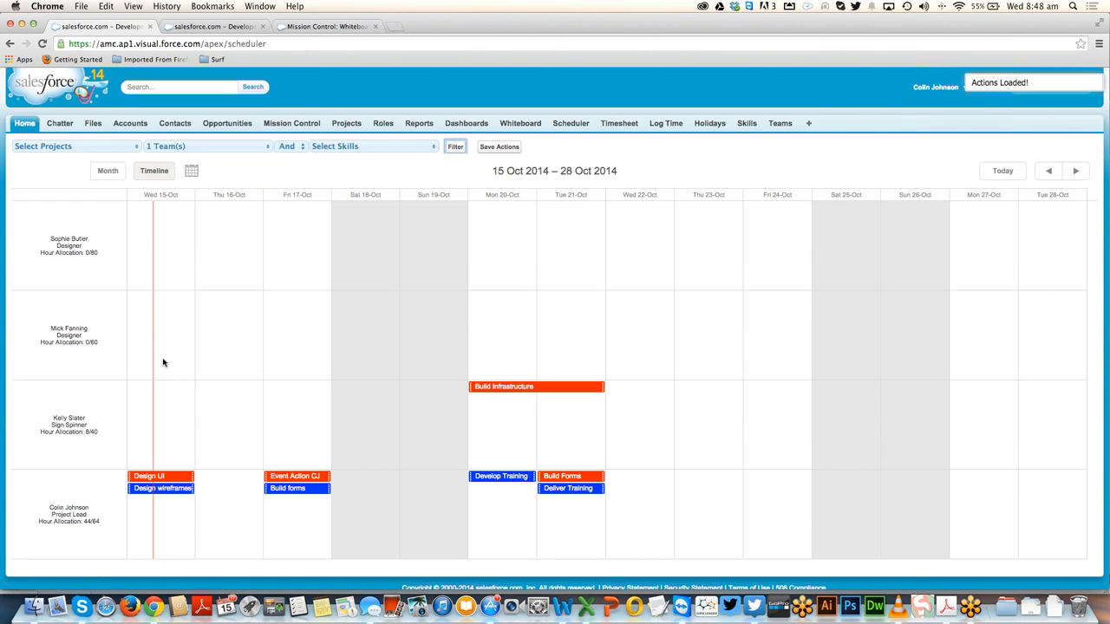
- Filter the Scheduler by the HTML Code skill, then add the ADM201 skill to the filter
{"action": "left_click", "coordinate": [351, 147]}
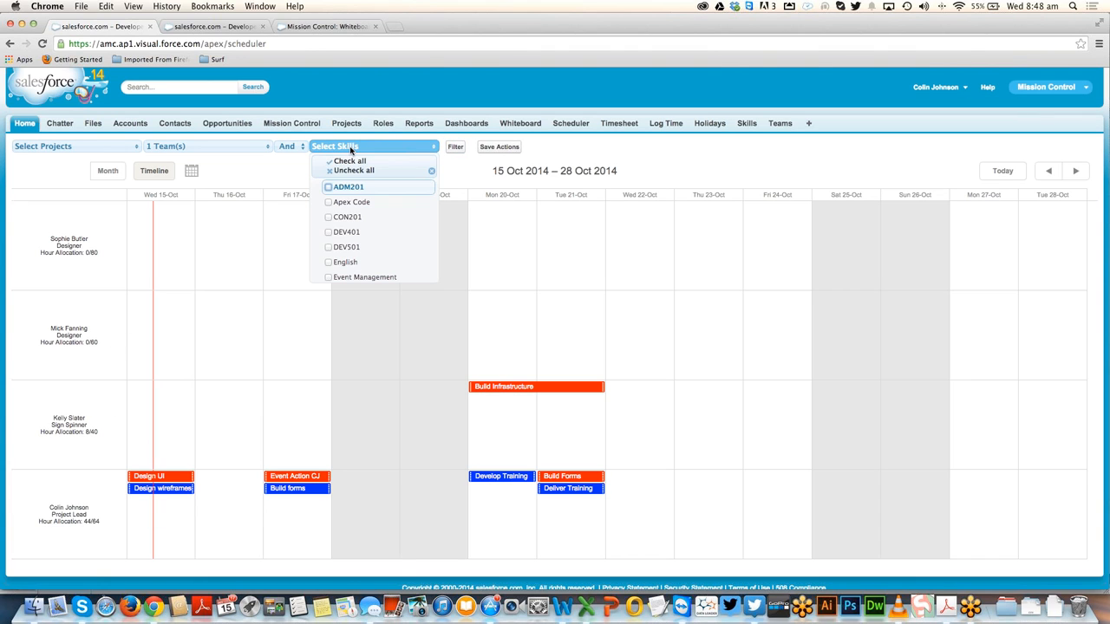
{"action": "scroll", "coordinate": [335, 250], "scroll_direction": "down", "scroll_amount": 2}
{"action": "left_click", "coordinate": [328, 258]}
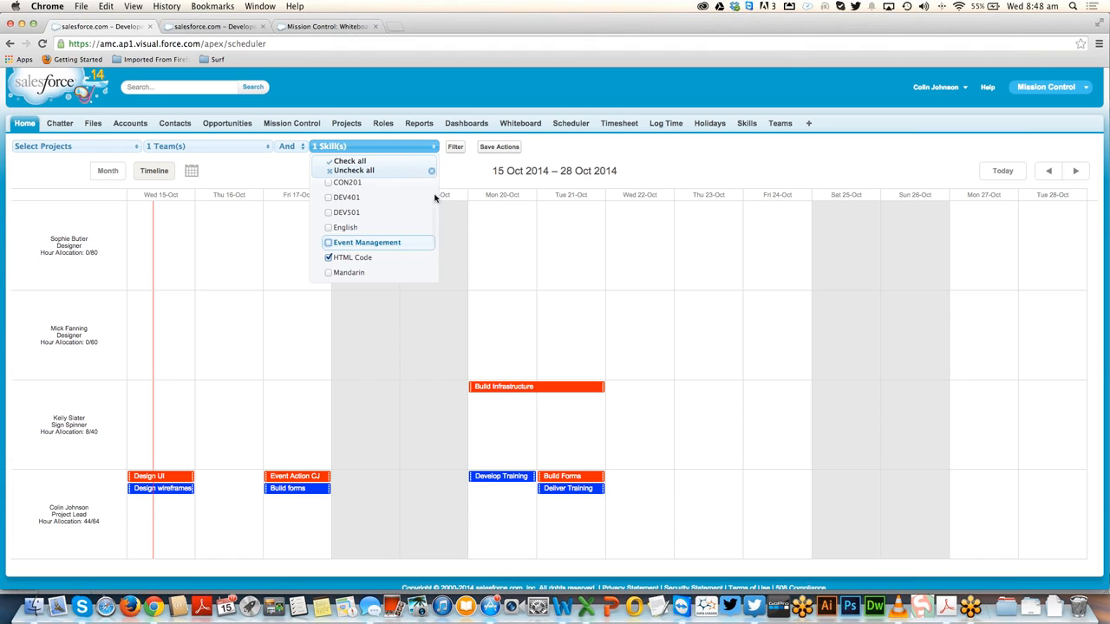
{"action": "left_click", "coordinate": [454, 146]}
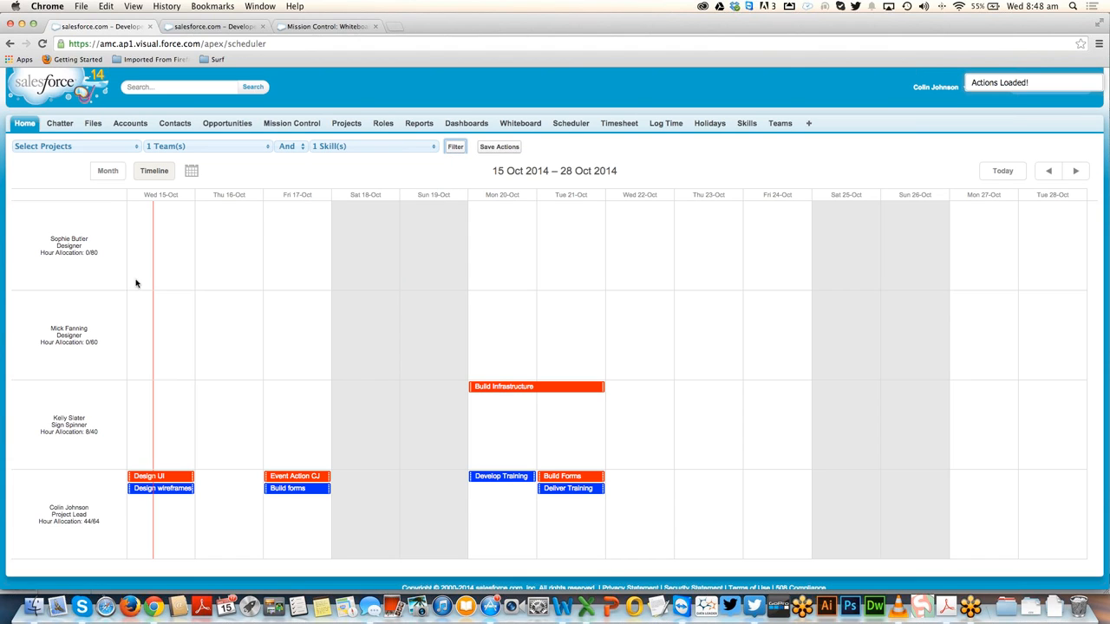
{"action": "left_click", "coordinate": [384, 147]}
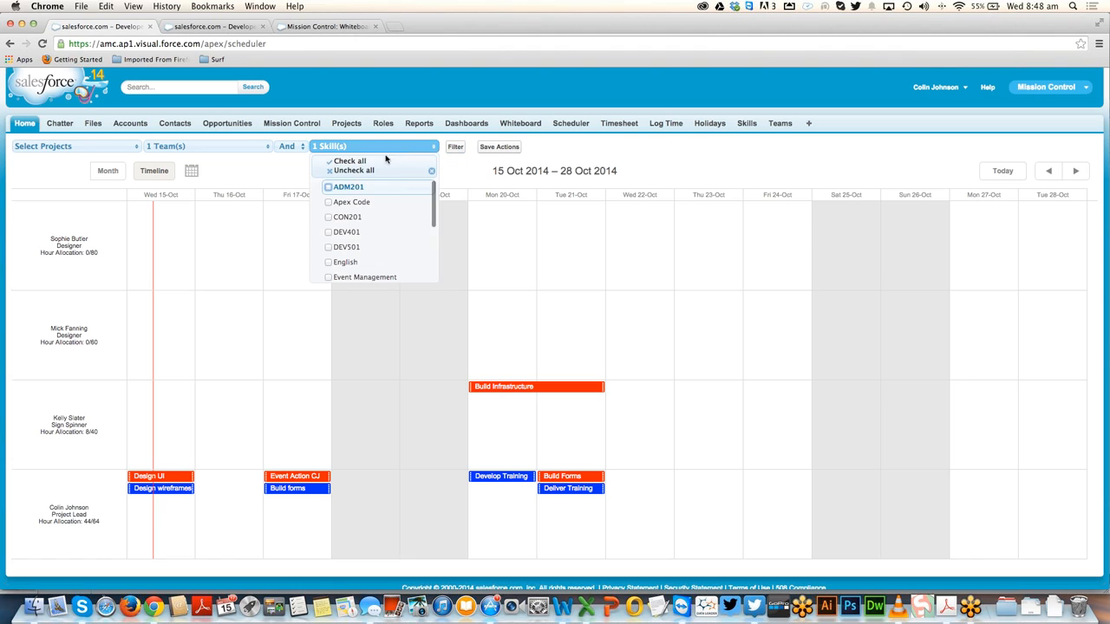
{"action": "left_click", "coordinate": [328, 188]}
{"action": "left_click", "coordinate": [454, 147]}
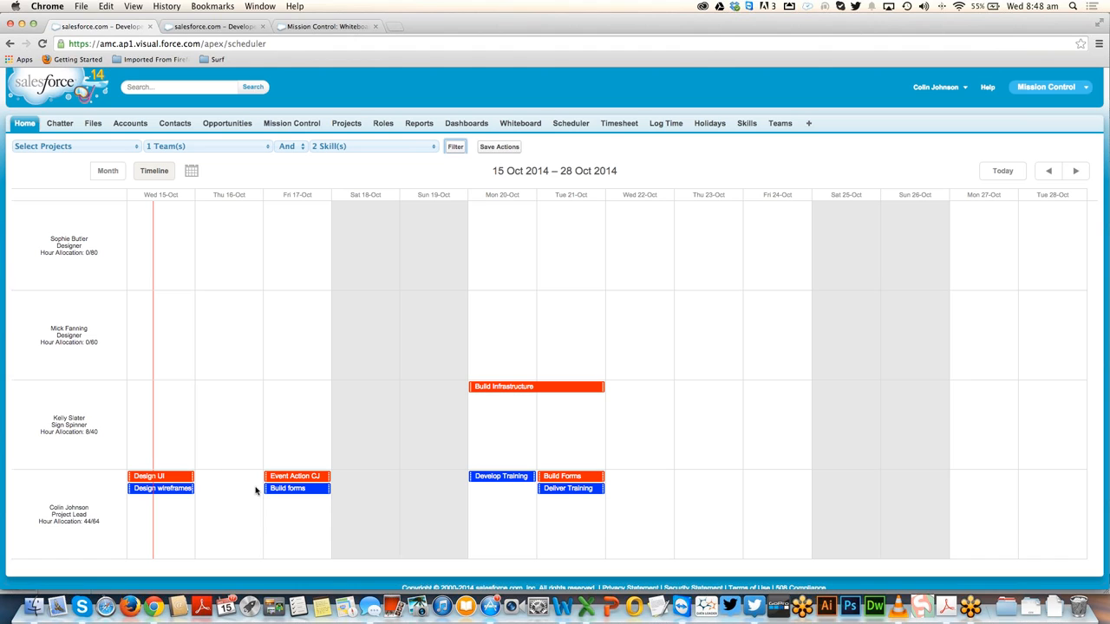
- Reassign Design wireframes on Wed 15-Oct to the first-listed Designer and Event Action CJ on Fri 17-Oct to the second-listed Designer
{"action": "mouse_move", "coordinate": [172, 490]}
{"action": "left_click_drag", "start_coordinate": [171, 491], "coordinate": [183, 274]}
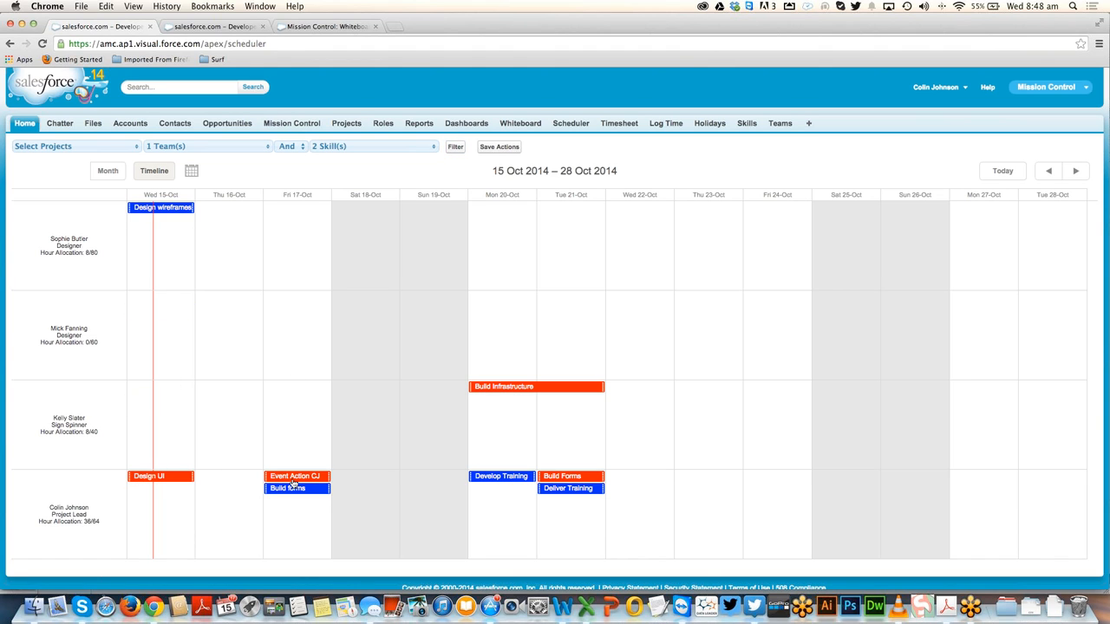
{"action": "mouse_move", "coordinate": [285, 480]}
{"action": "left_click_drag", "start_coordinate": [286, 479], "coordinate": [296, 348]}
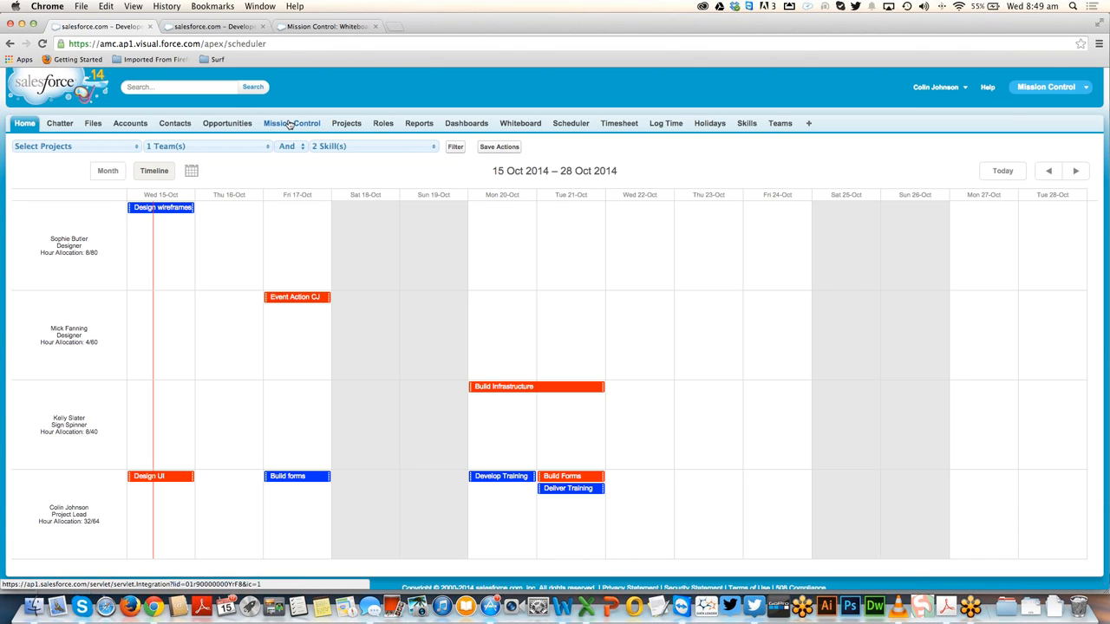
- Return to the Mission Control console and open the Project Rescheduler for the first-listed Acme: Website Build project
{"action": "left_click", "coordinate": [290, 124]}
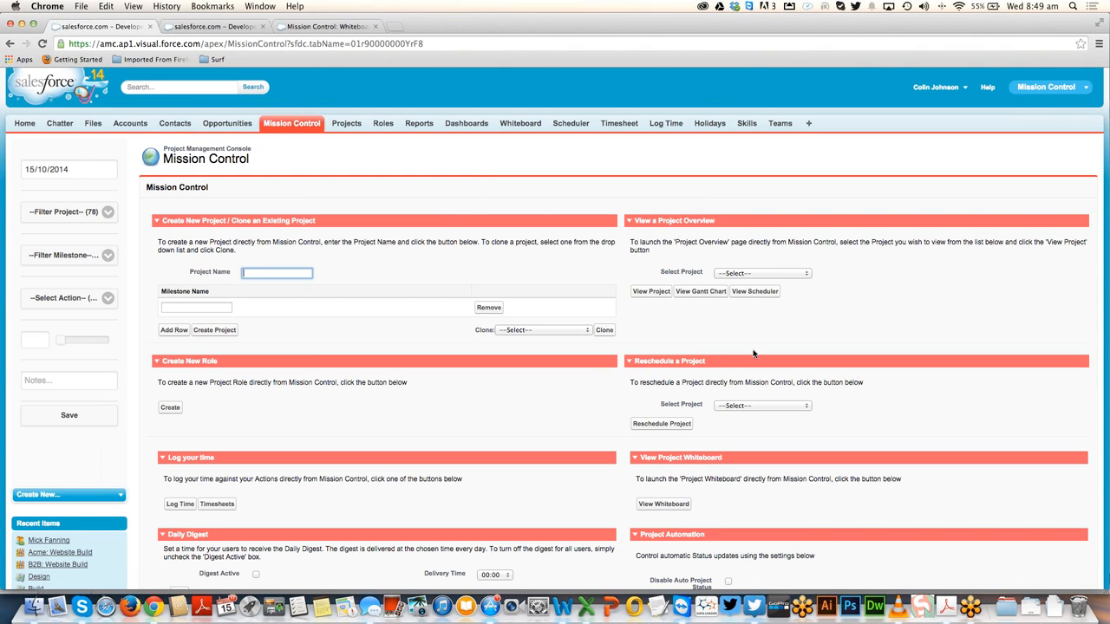
{"action": "left_click", "coordinate": [737, 408]}
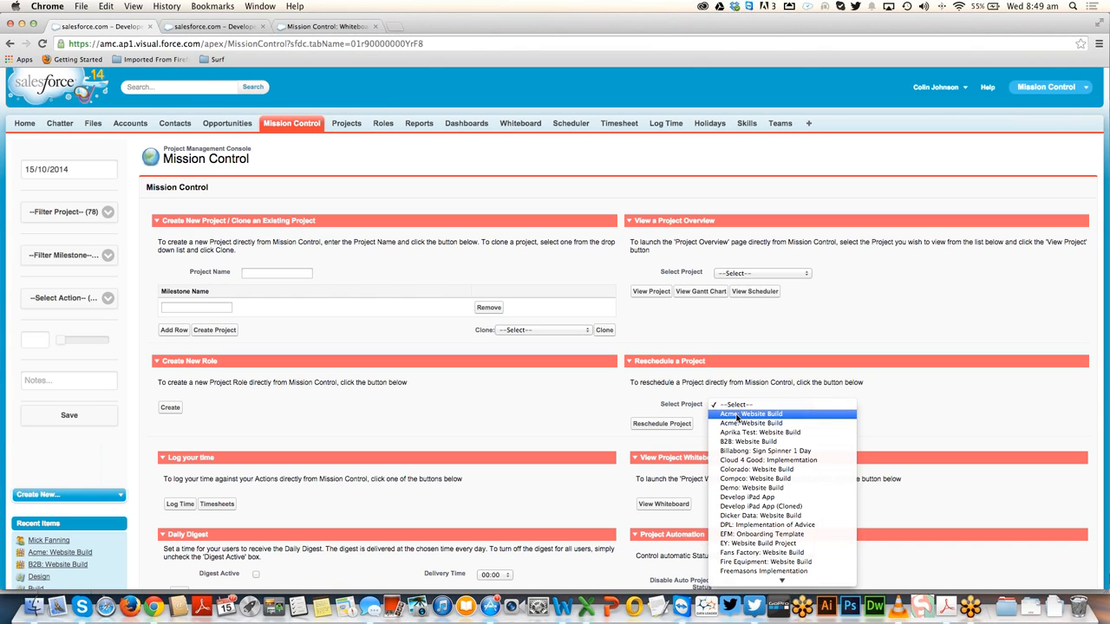
{"action": "left_click", "coordinate": [737, 414]}
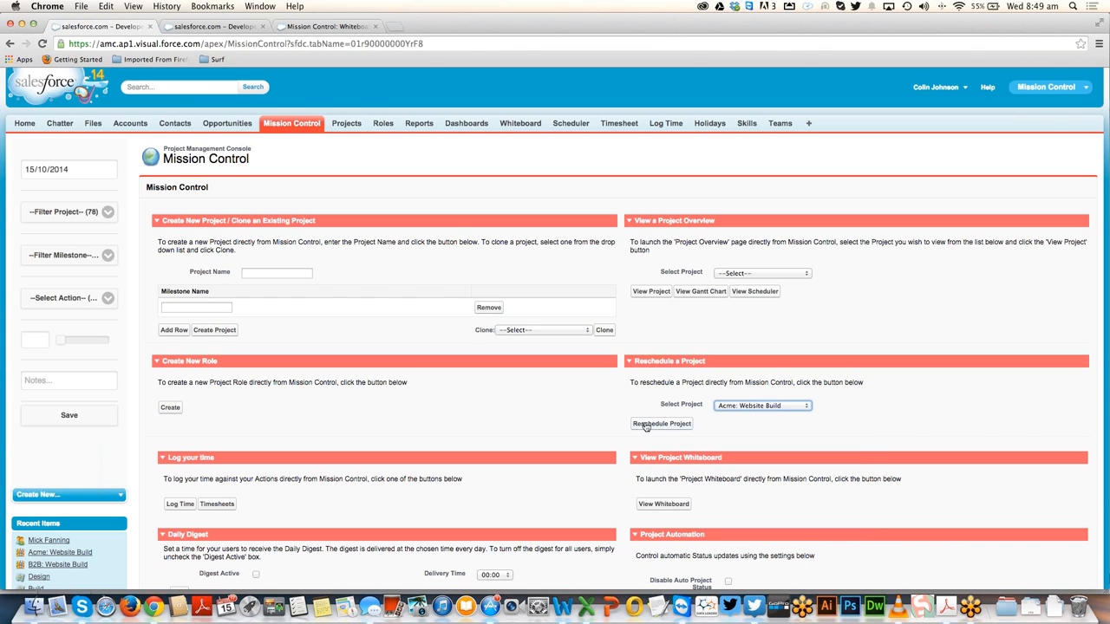
{"action": "left_click", "coordinate": [645, 426]}
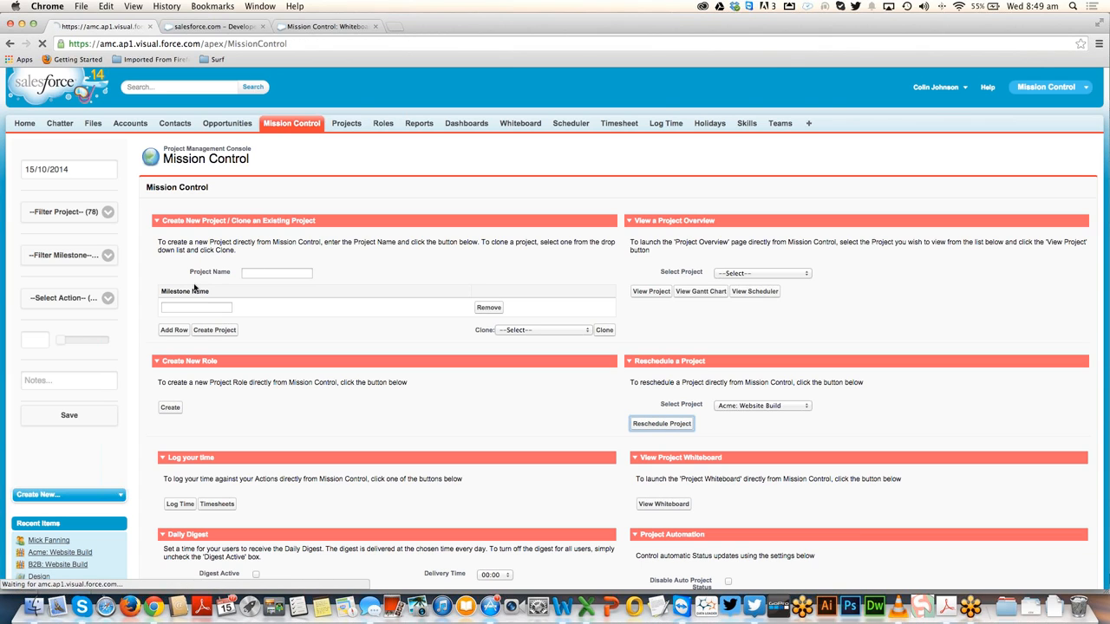
- Reschedule Acme: Website Build by 7 days for the Design, Build and Training milestones and all action statuses, and close the rescheduler
{"action": "left_click", "coordinate": [336, 268]}
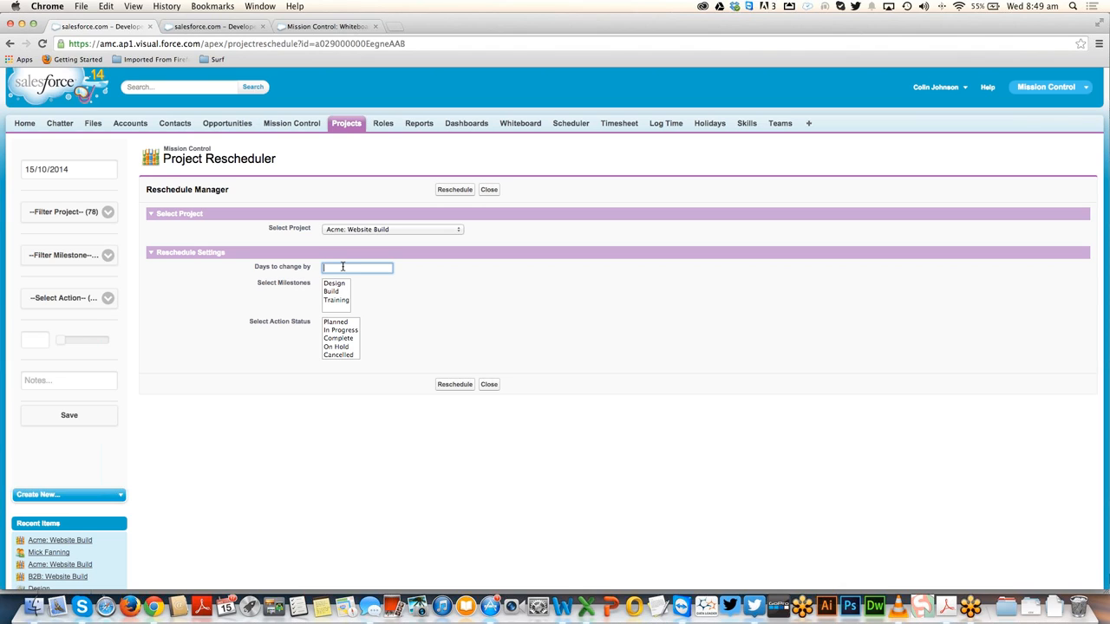
{"action": "type", "text": "7"}
{"action": "left_click", "coordinate": [274, 300]}
{"action": "left_click", "coordinate": [337, 283]}
{"action": "left_click", "coordinate": [337, 303], "text": "shift"}
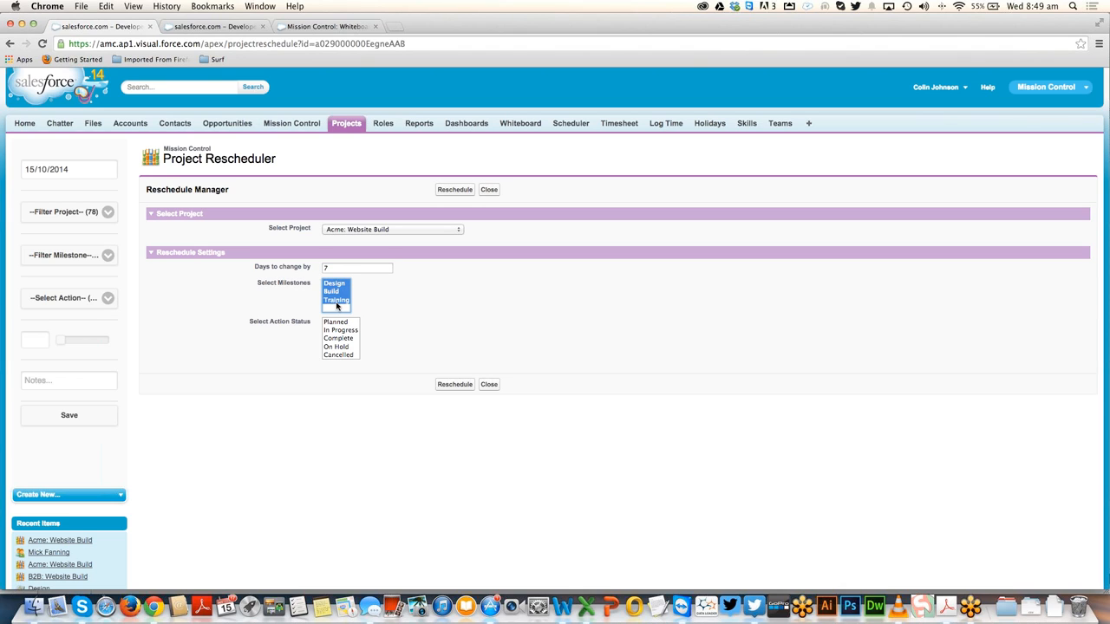
{"action": "left_click", "coordinate": [334, 322]}
{"action": "left_click", "coordinate": [337, 356], "text": "shift"}
{"action": "left_click", "coordinate": [459, 387]}
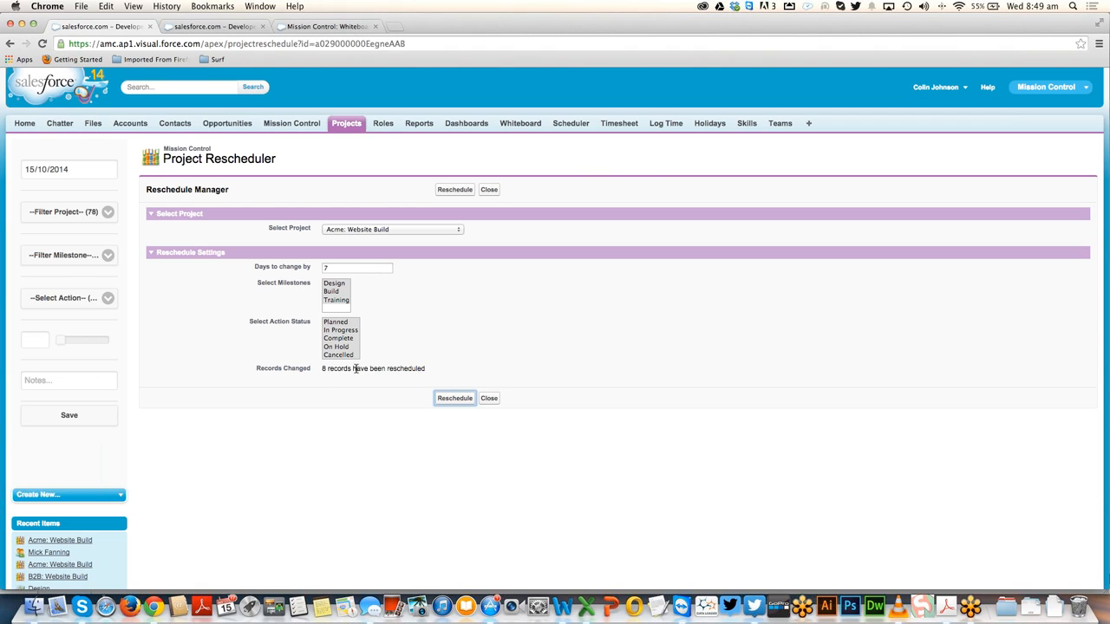
{"action": "left_click", "coordinate": [490, 399]}
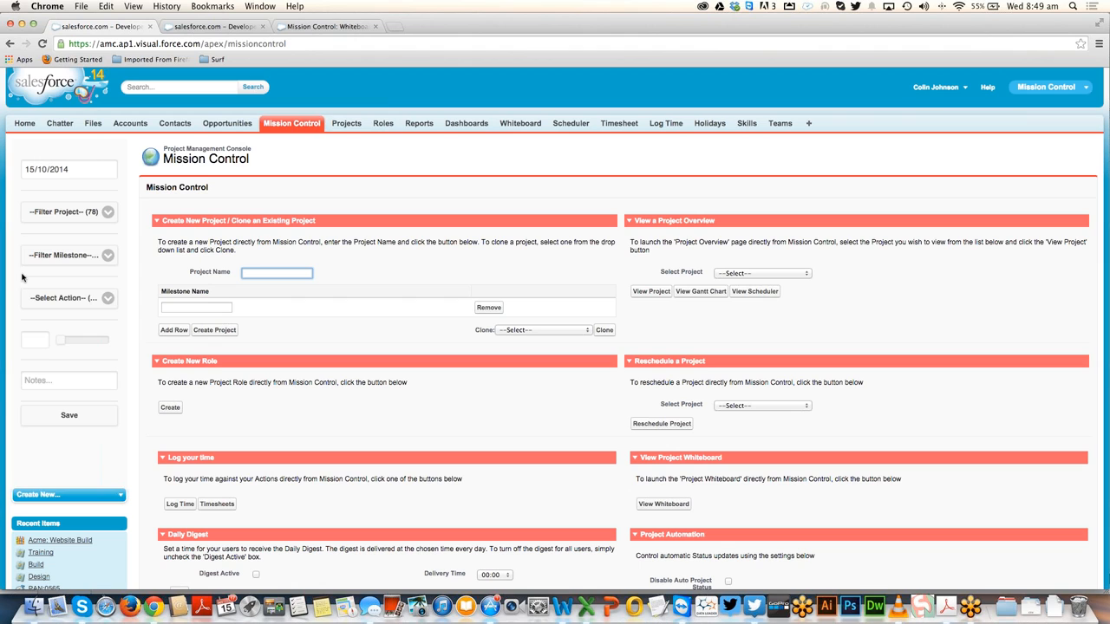
- Choose Demo: Website Build, the Design milestone and the Design wireframes action for a new time log entry
{"action": "left_click", "coordinate": [76, 216]}
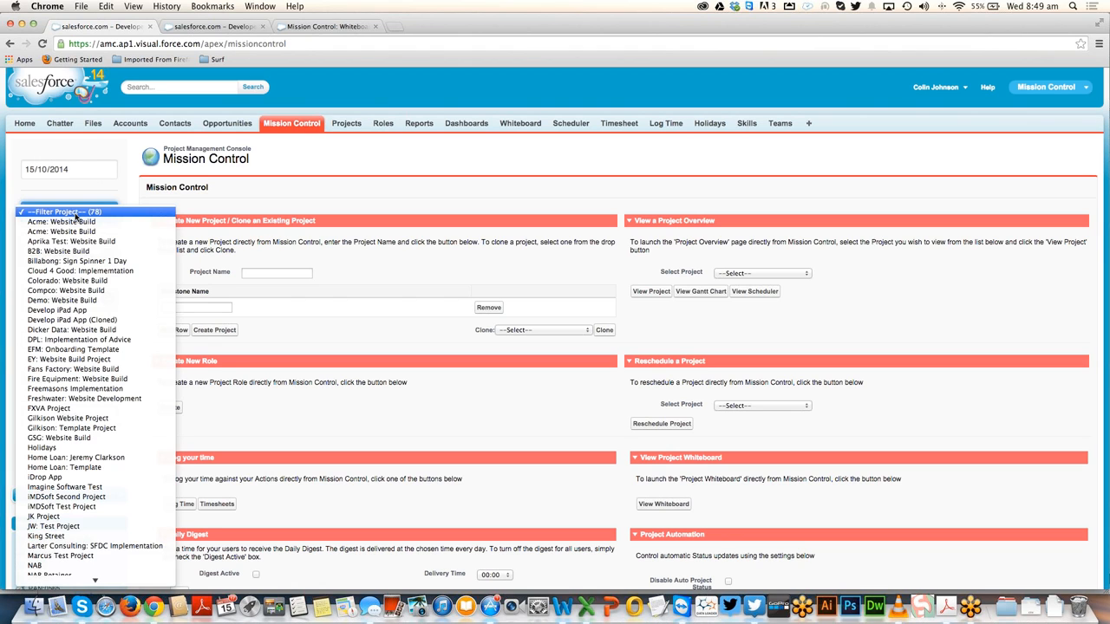
{"action": "left_click", "coordinate": [62, 302]}
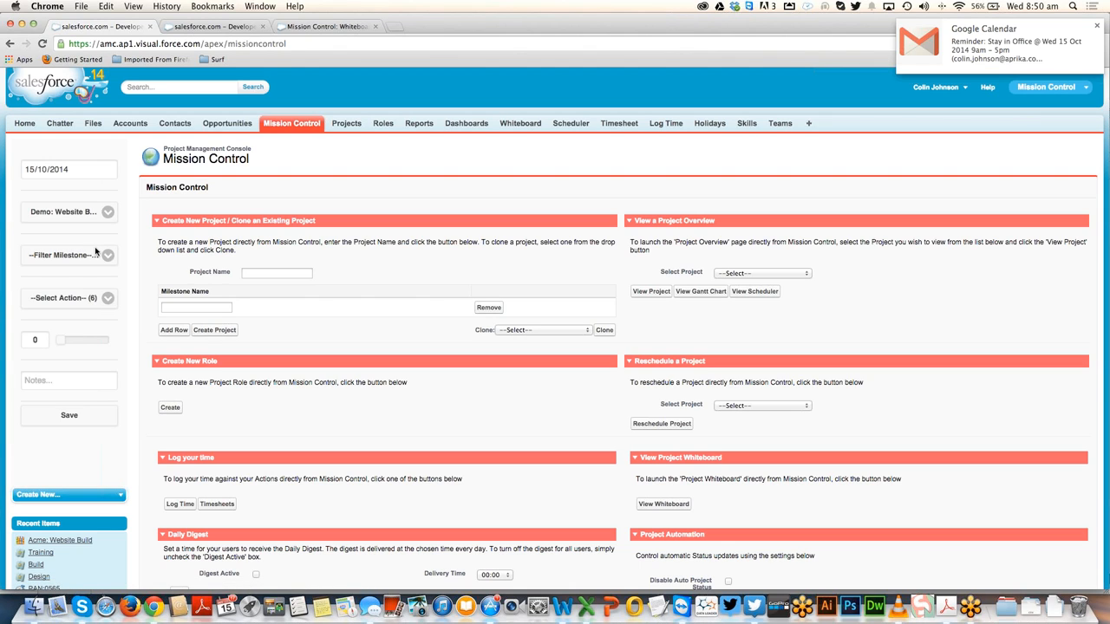
{"action": "left_click", "coordinate": [86, 254]}
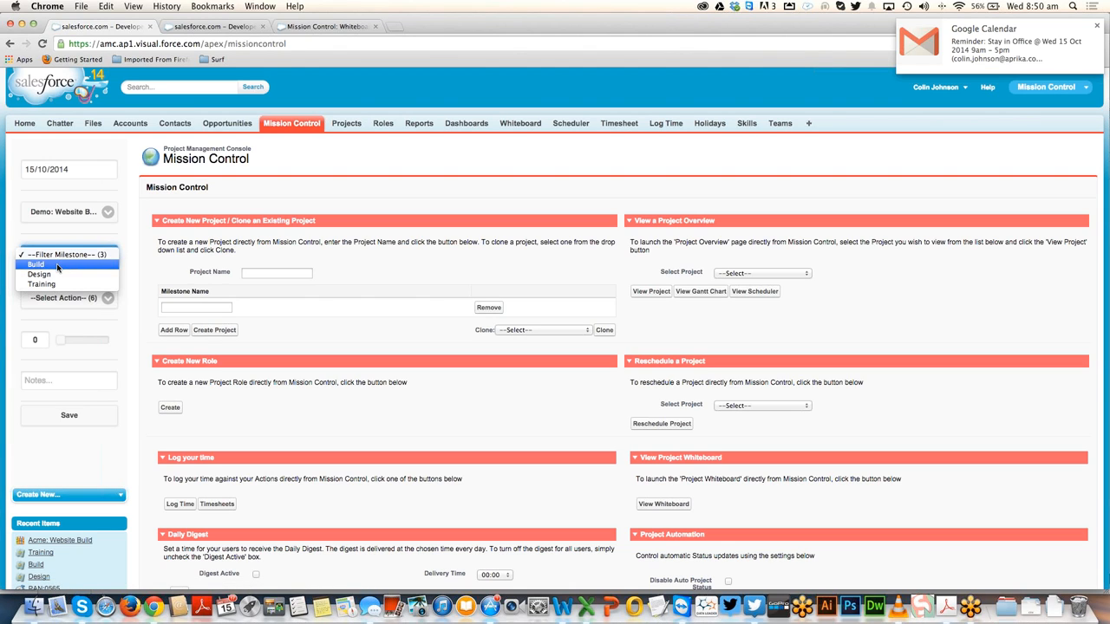
{"action": "left_click", "coordinate": [57, 274]}
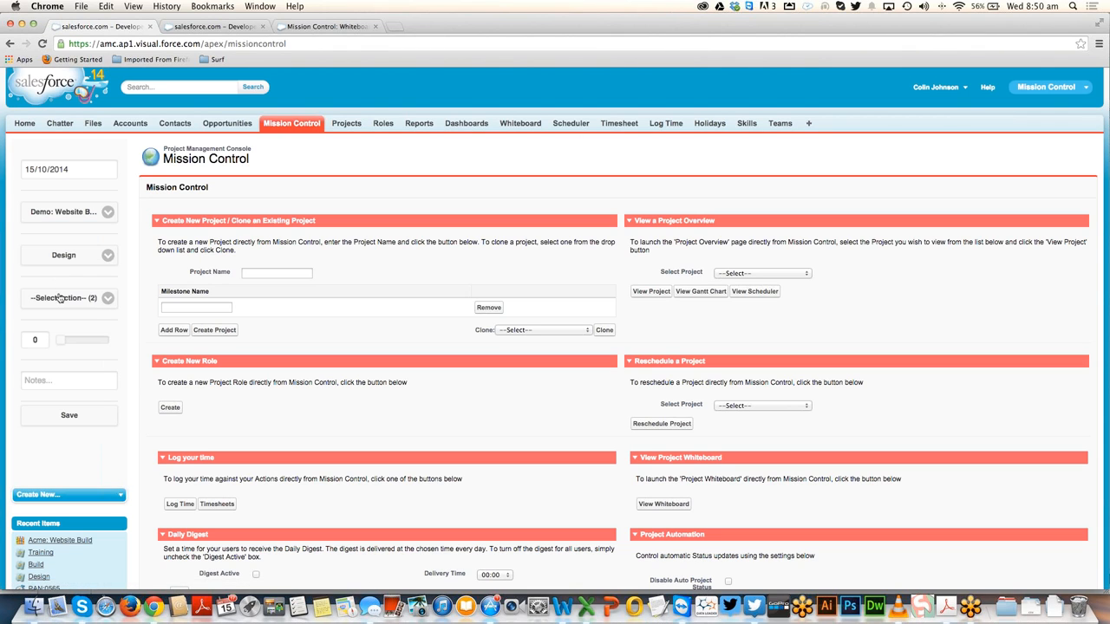
{"action": "left_click", "coordinate": [61, 298]}
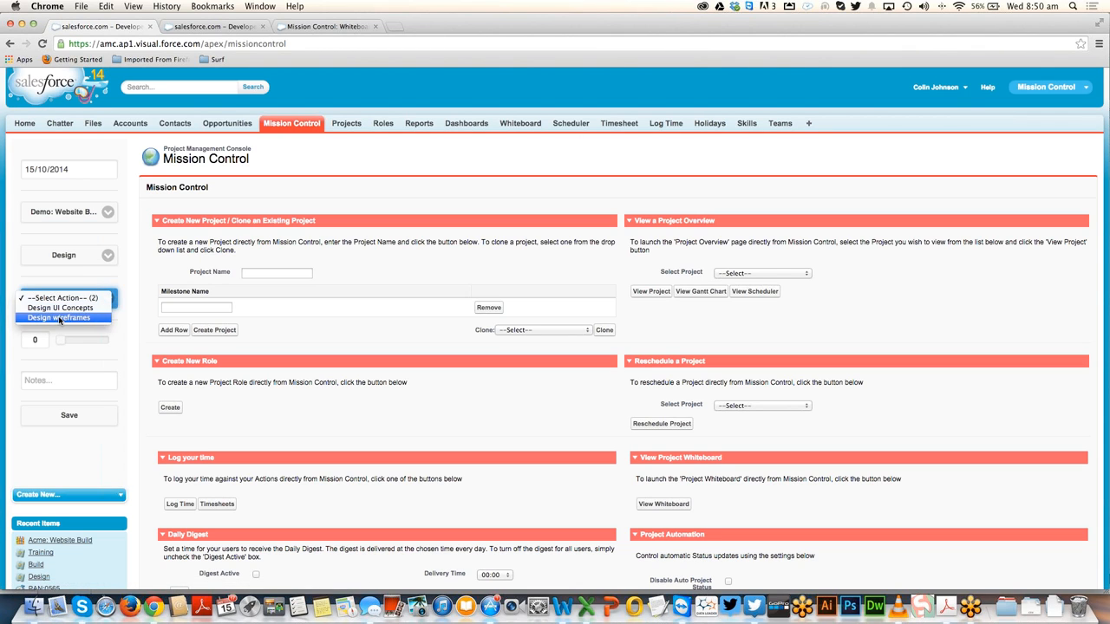
{"action": "left_click", "coordinate": [58, 316]}
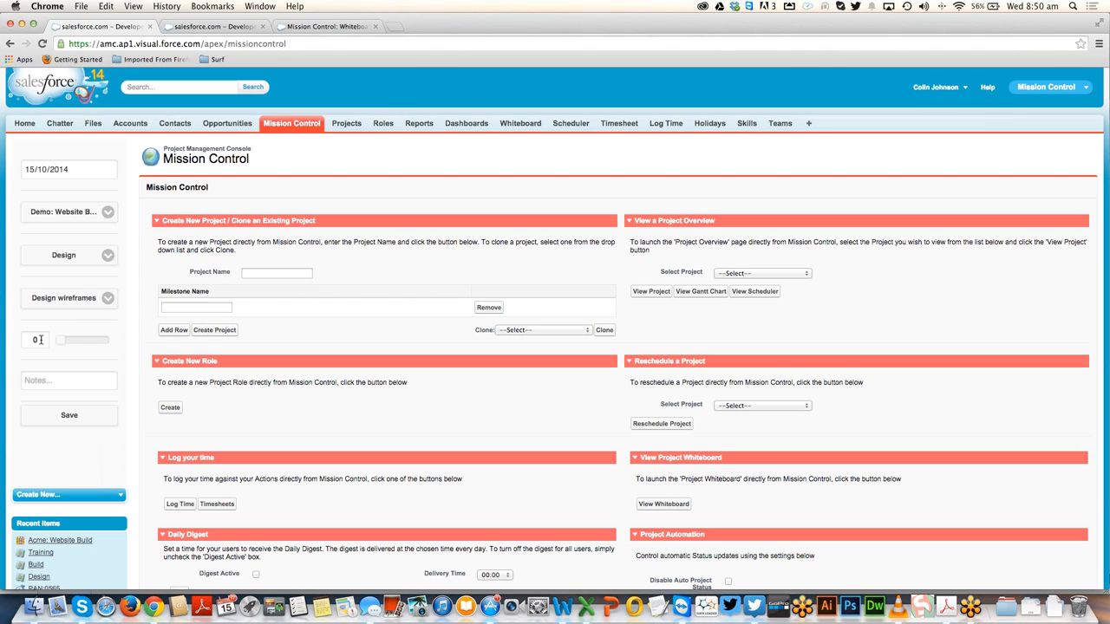
- Set the logged time to 1.5 hours with the note "Final work with client" and save the entry
{"action": "left_click", "coordinate": [63, 343]}
{"action": "left_click_drag", "start_coordinate": [63, 345], "coordinate": [68, 346]}
{"action": "left_click", "coordinate": [49, 378]}
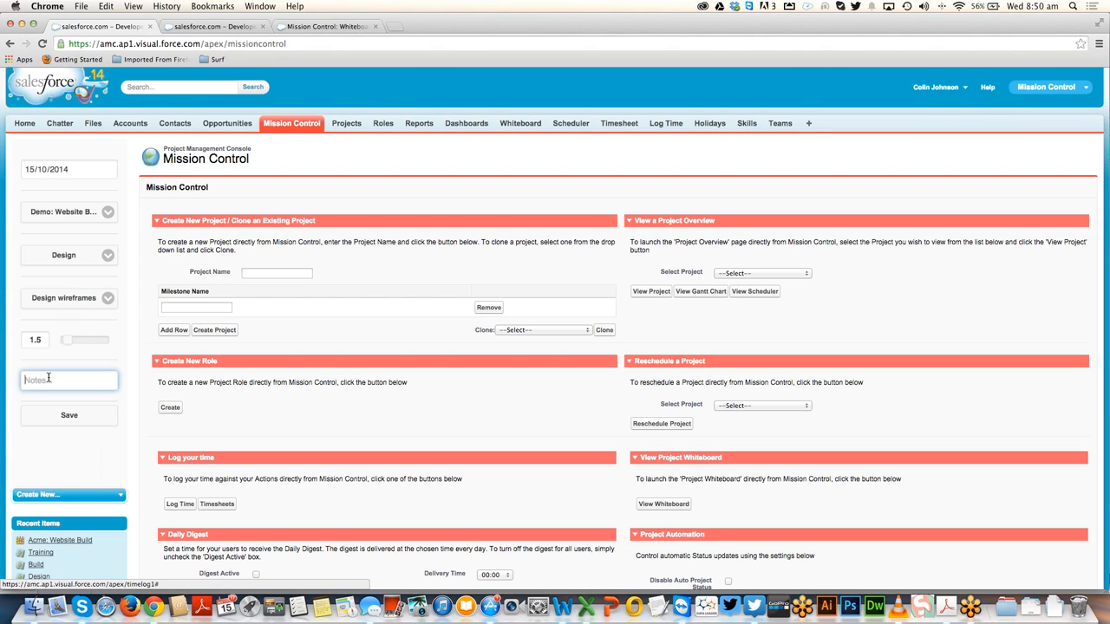
{"action": "type", "text": "Final work w"}
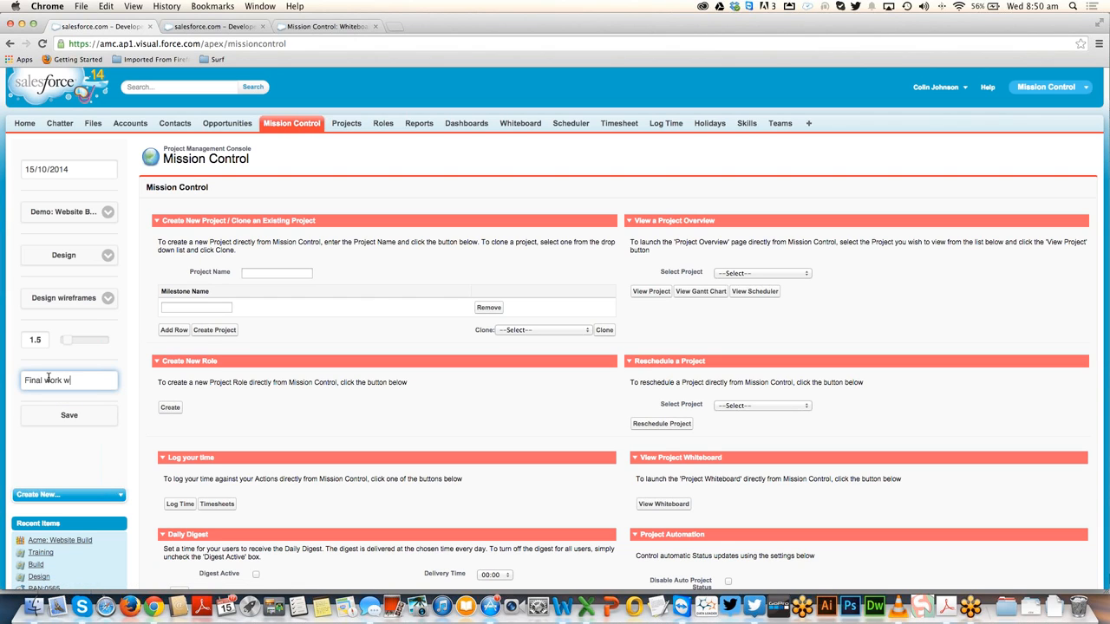
{"action": "type", "text": "ith client"}
{"action": "left_click", "coordinate": [64, 416]}
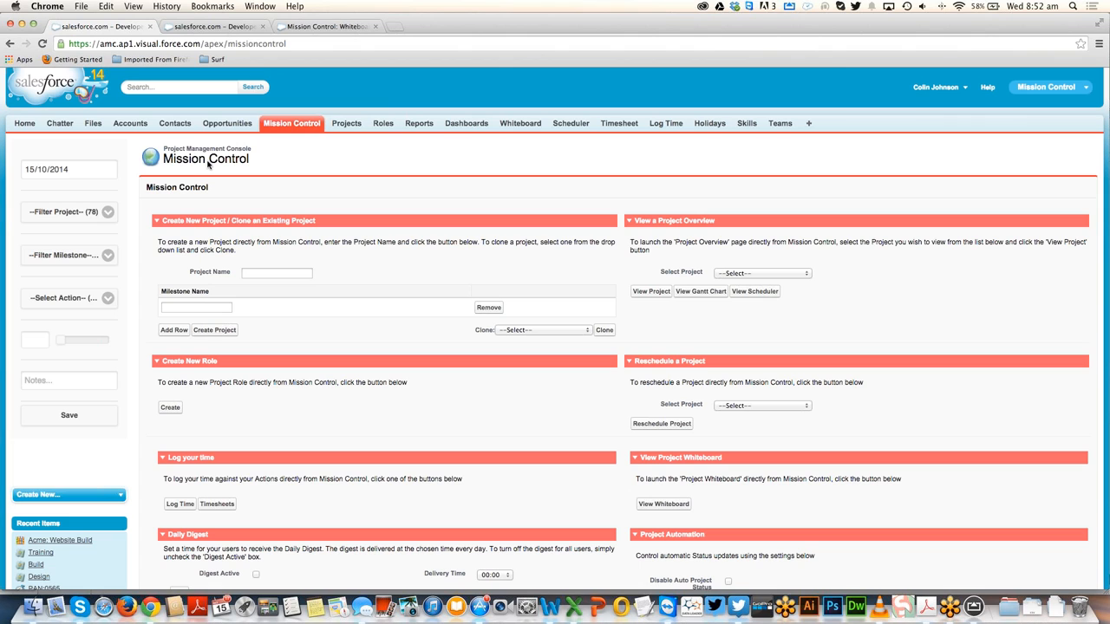
- Open appexchange.com in a new browser tab
{"action": "left_click", "coordinate": [392, 28]}
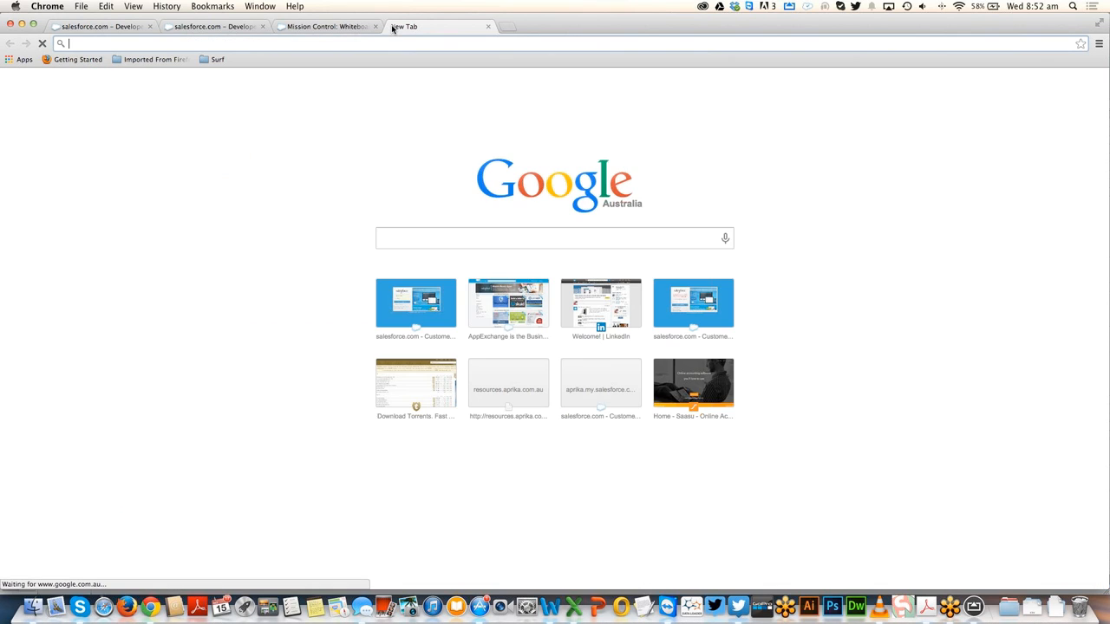
{"action": "type", "text": "appexchange.com"}
{"action": "key", "text": "Return"}
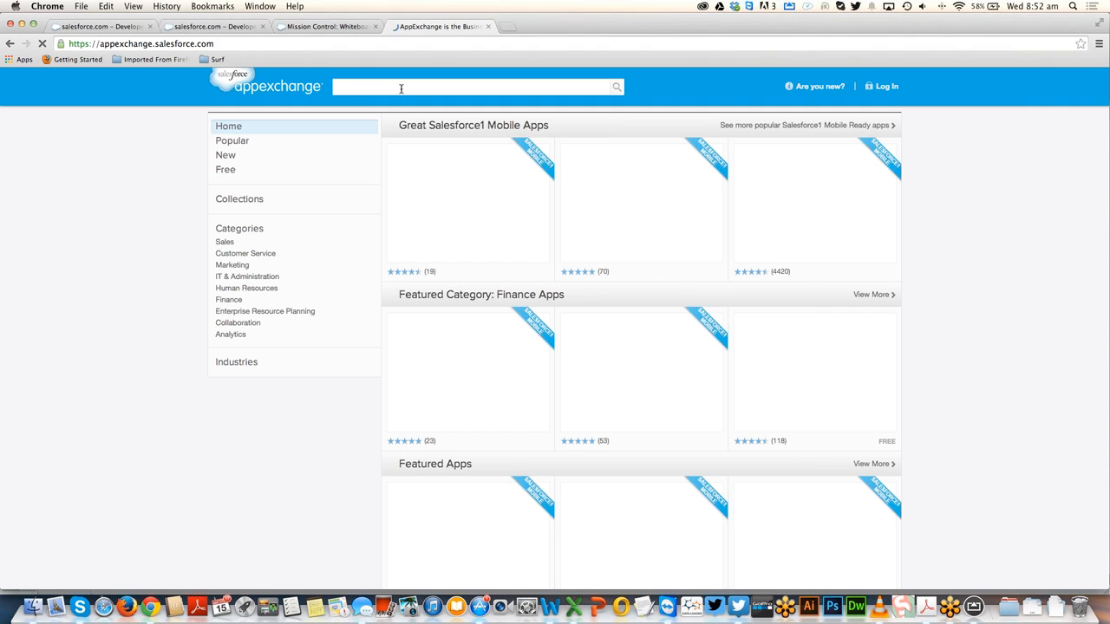
- Search AppExchange for "mission control" and view the overview of the Mission Control: Project Management for Salesforce listing
{"action": "left_click", "coordinate": [401, 88]}
{"action": "type", "text": "mission c"}
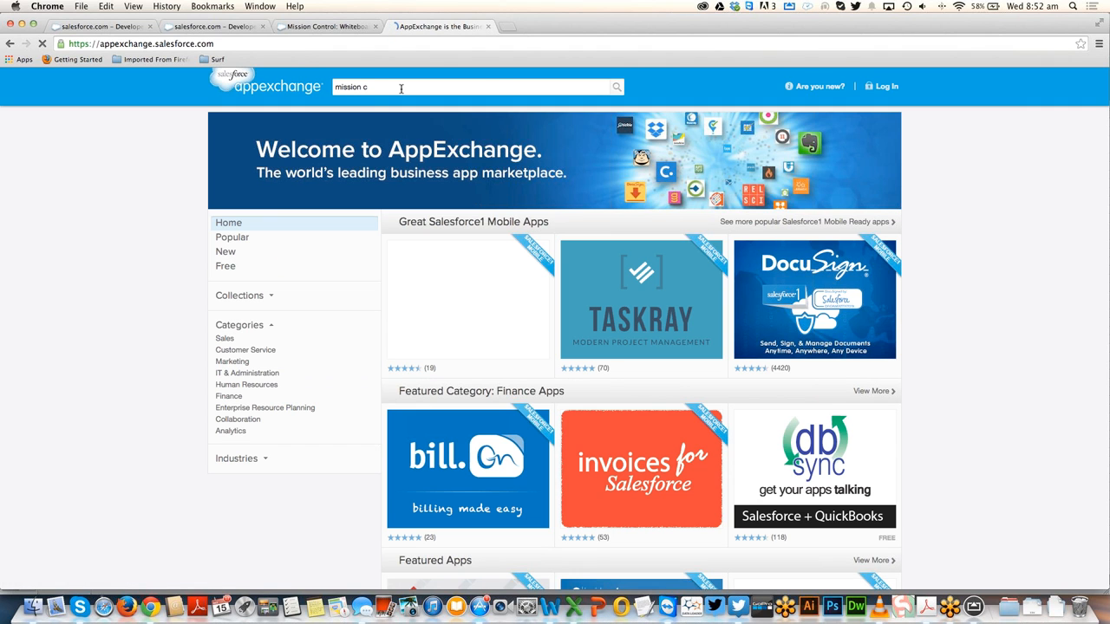
{"action": "left_click", "coordinate": [371, 87]}
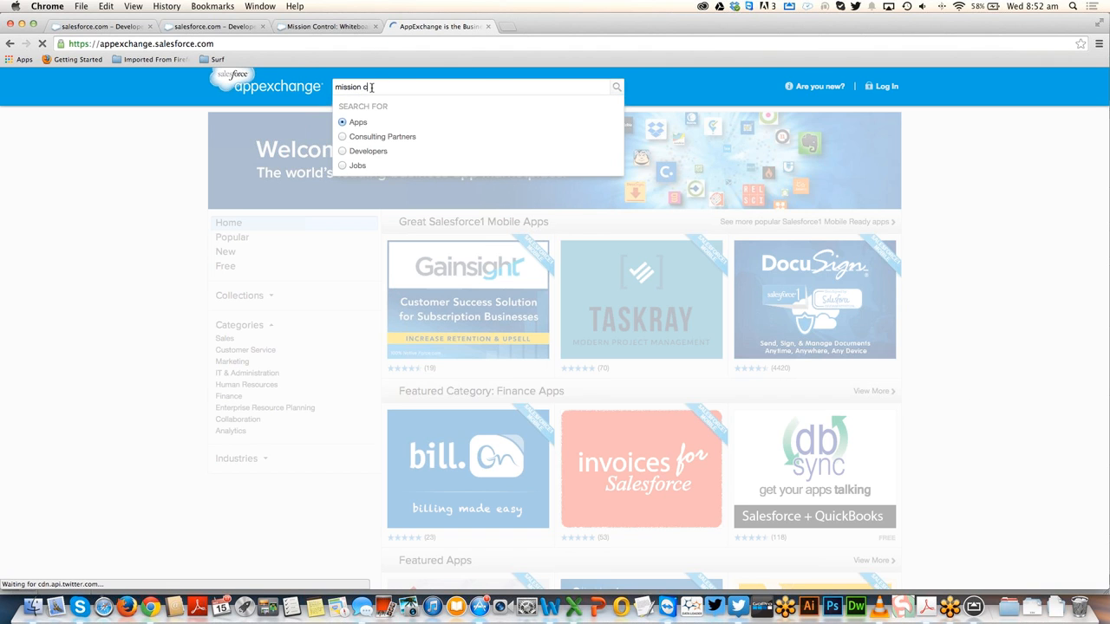
{"action": "type", "text": "ontrol"}
{"action": "key", "text": "Return"}
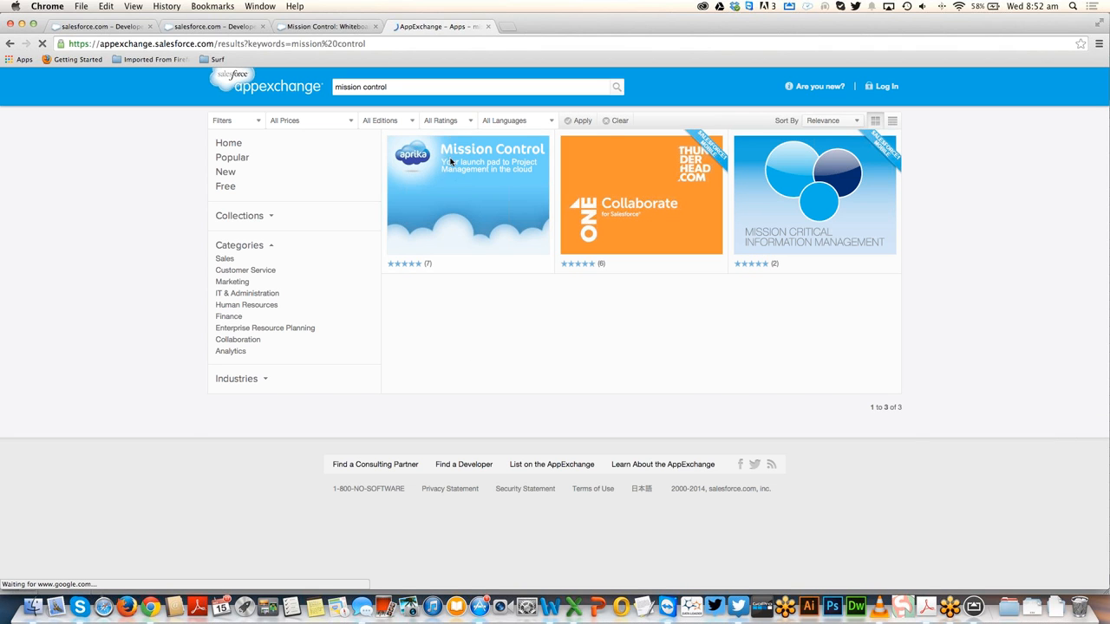
{"action": "mouse_move", "coordinate": [452, 193]}
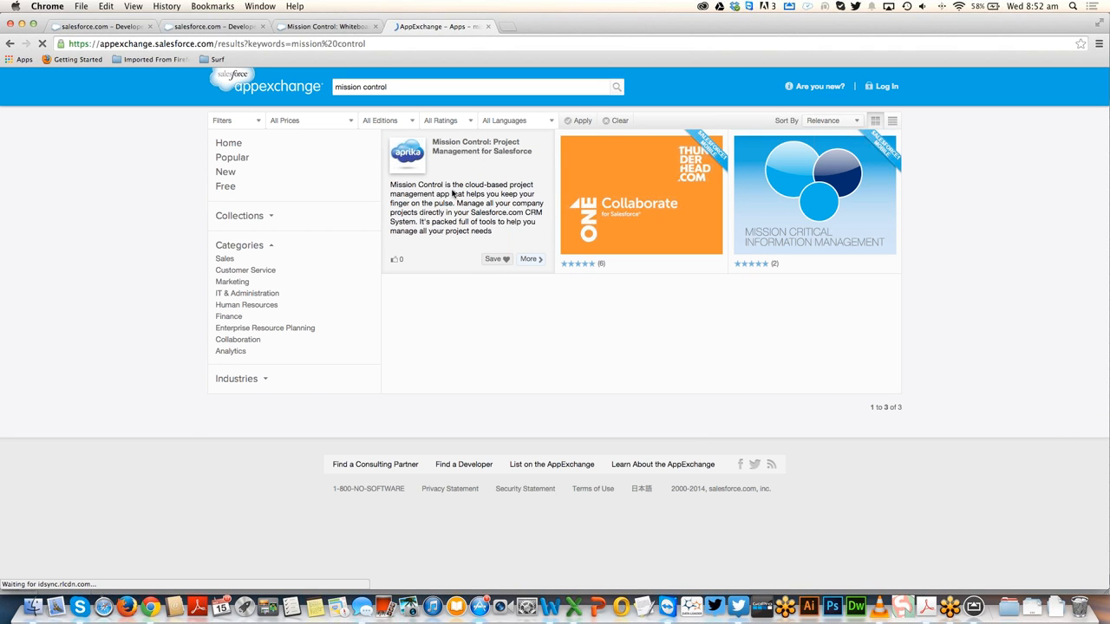
{"action": "left_click", "coordinate": [450, 195]}
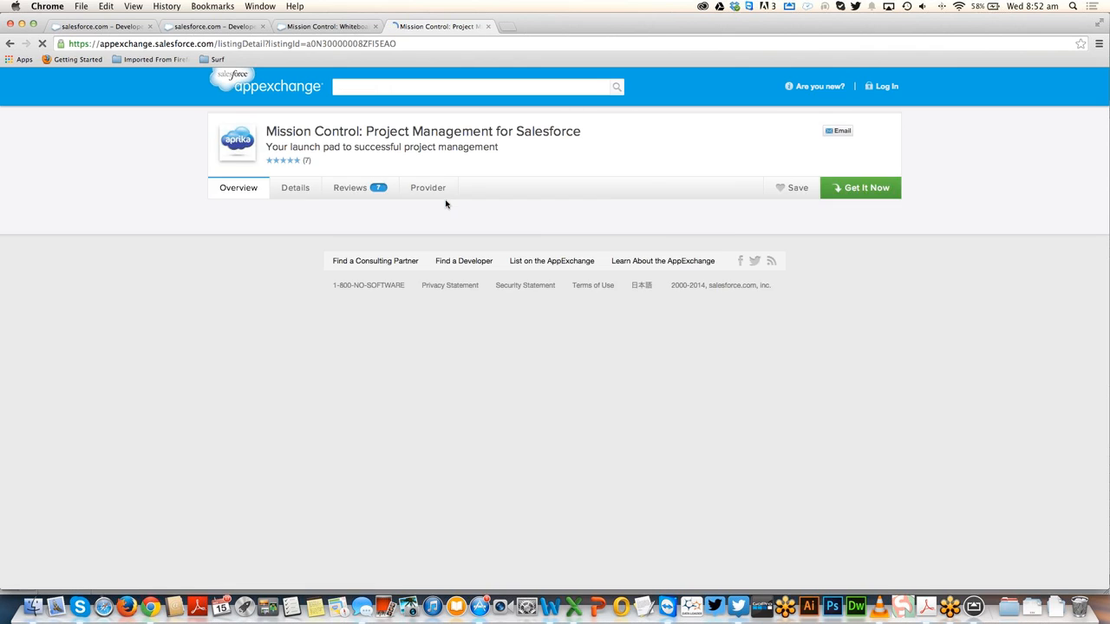
{"action": "scroll", "coordinate": [468, 276], "scroll_direction": "down", "scroll_amount": 1}
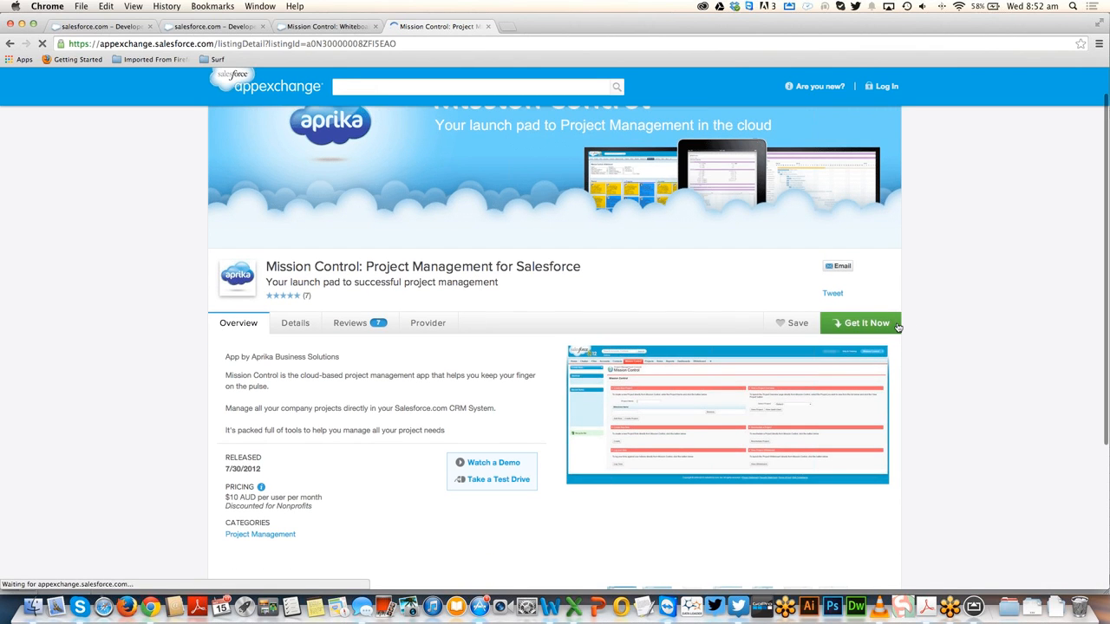